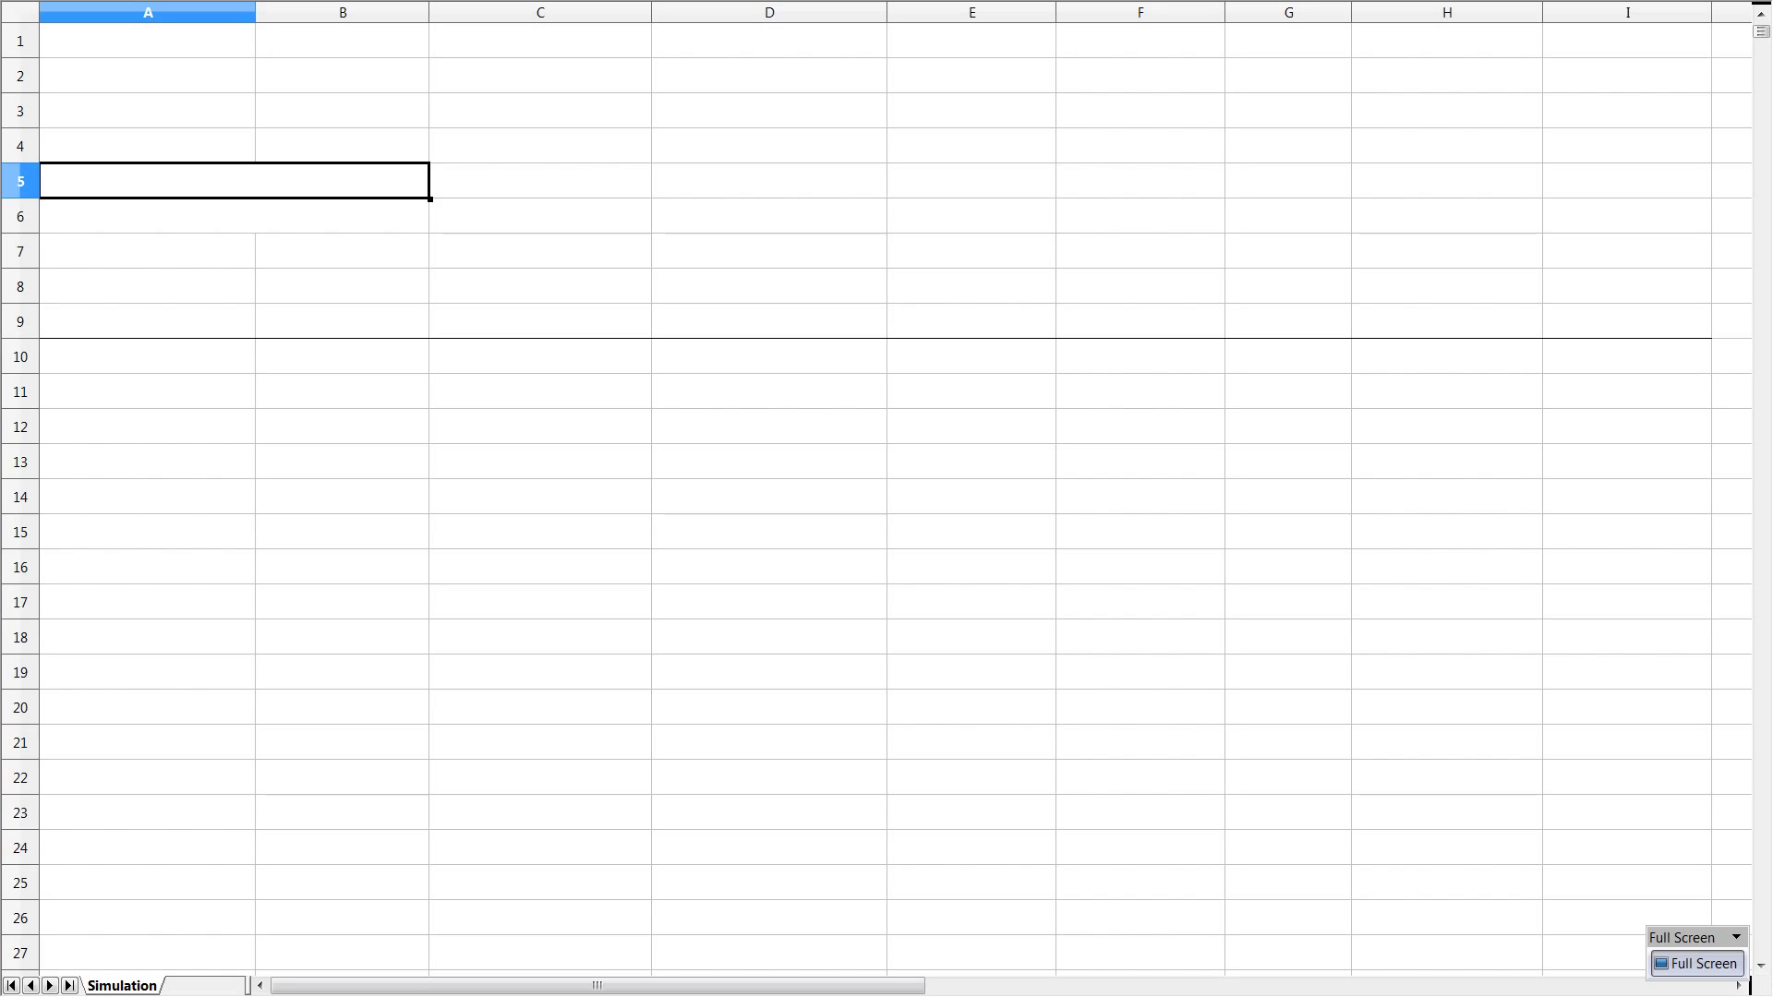
# Step: Enter the label "Pr(both aces | at least one ace)" in cell A5
pyautogui.write('Pr(b')
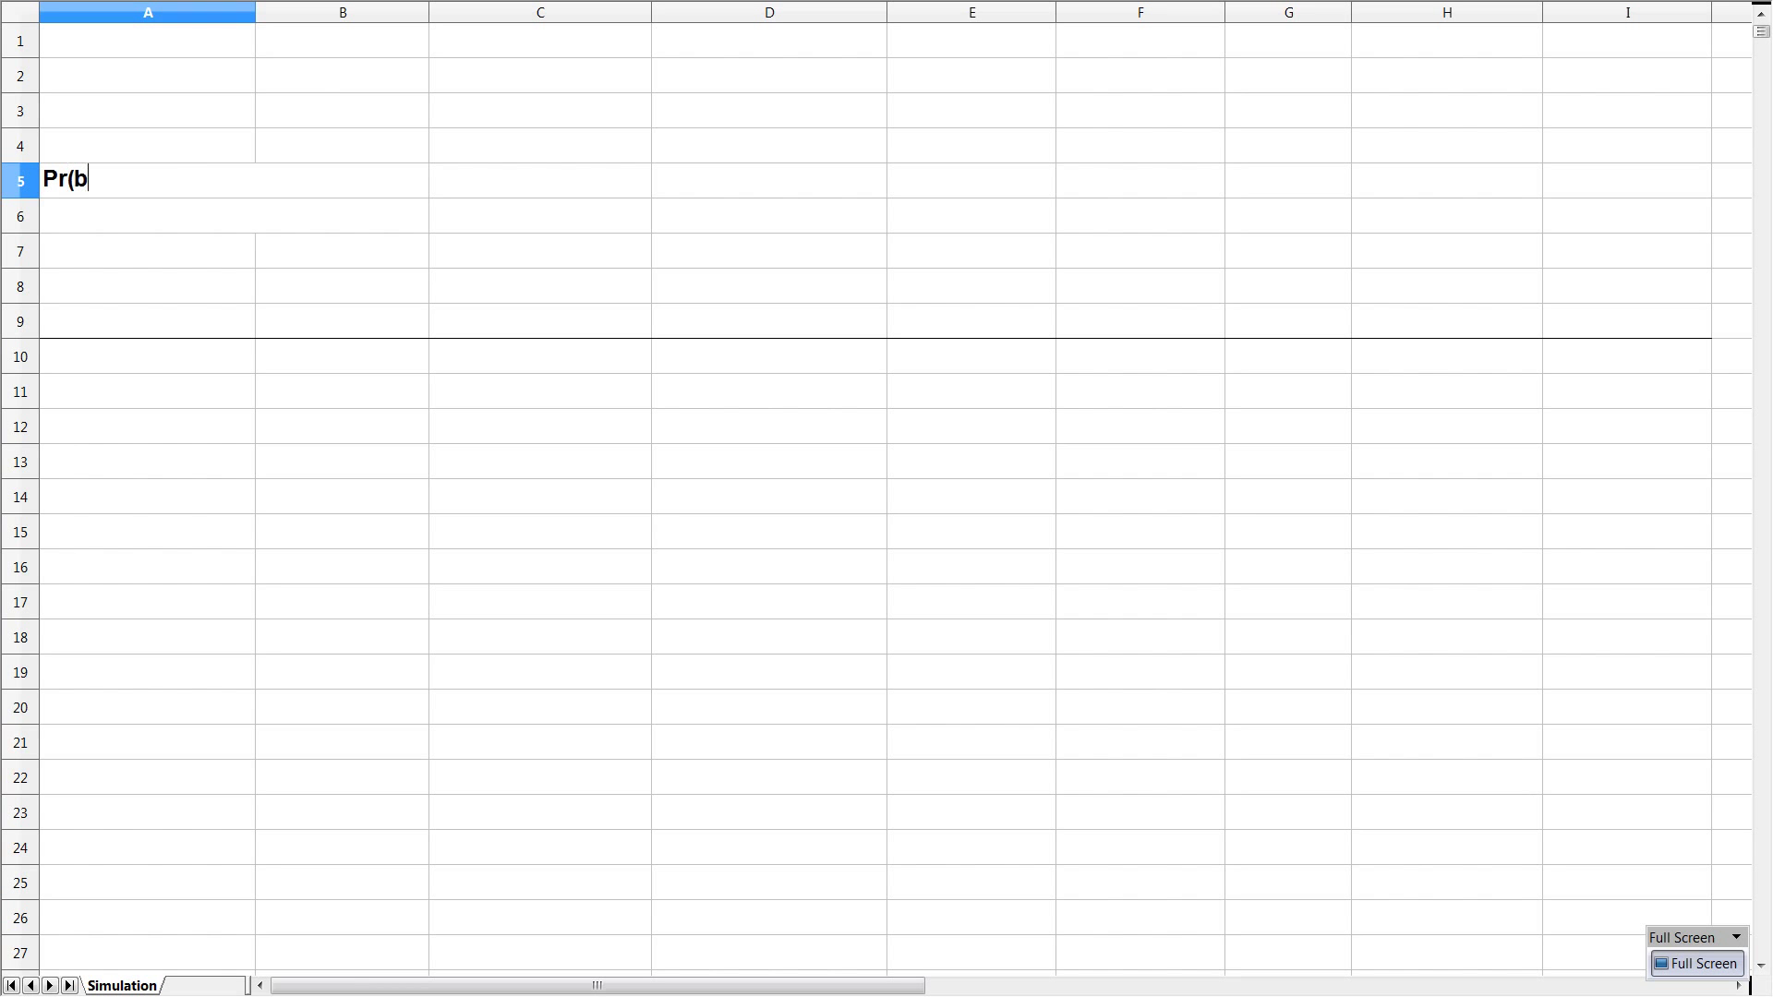
pyautogui.write('oth aces | at l')
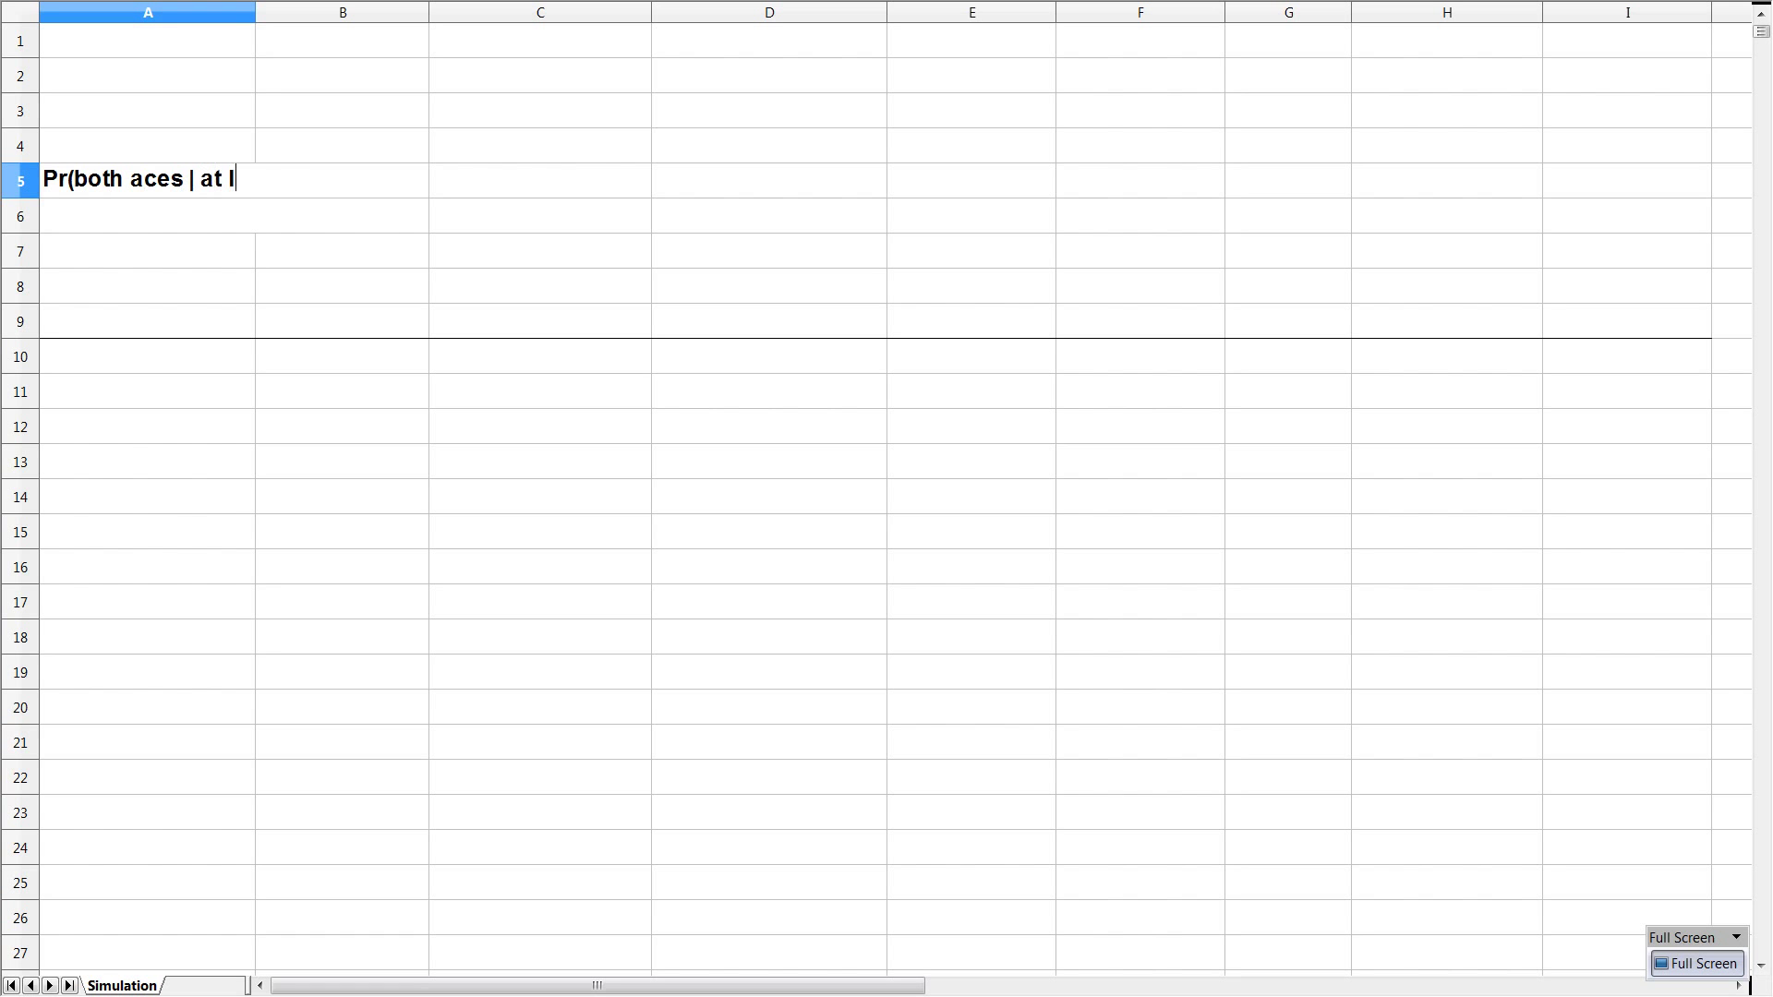
pyautogui.write('east one ace)')
pyautogui.press('Return')
# Step: Enter the label "Pr(both aces | ace of spades)" in cell A6
pyautogui.write('P')
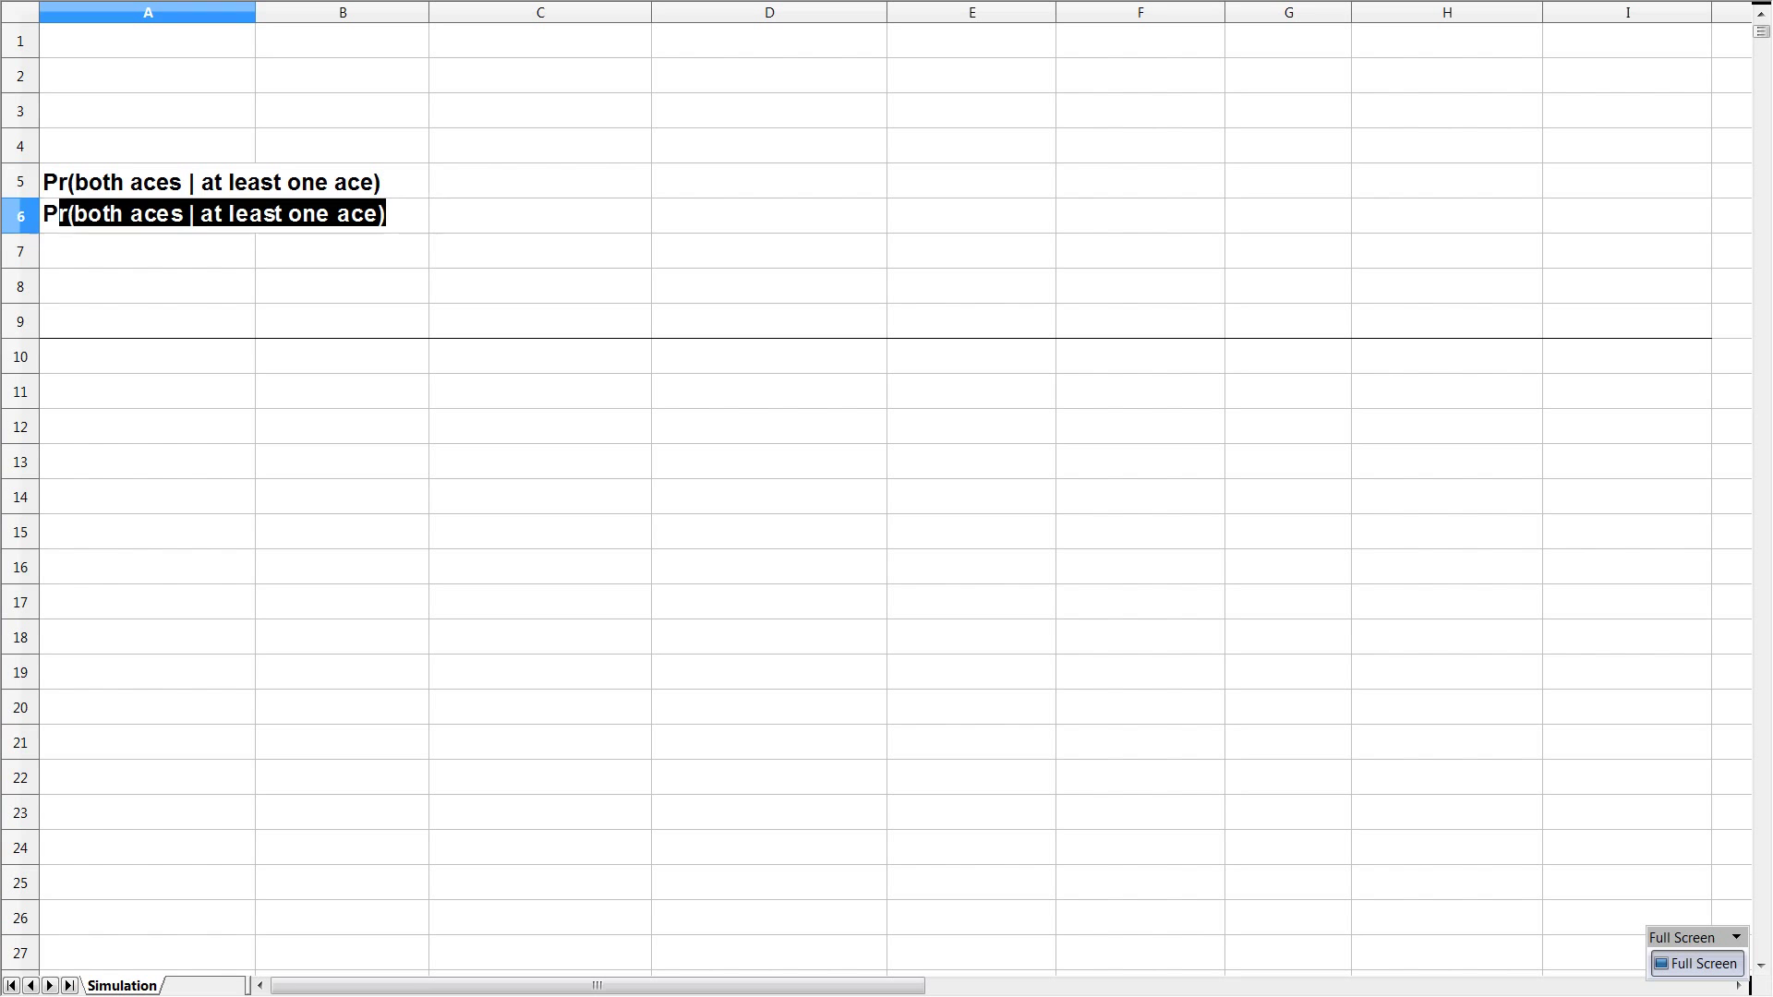
pyautogui.write('r(both ace')
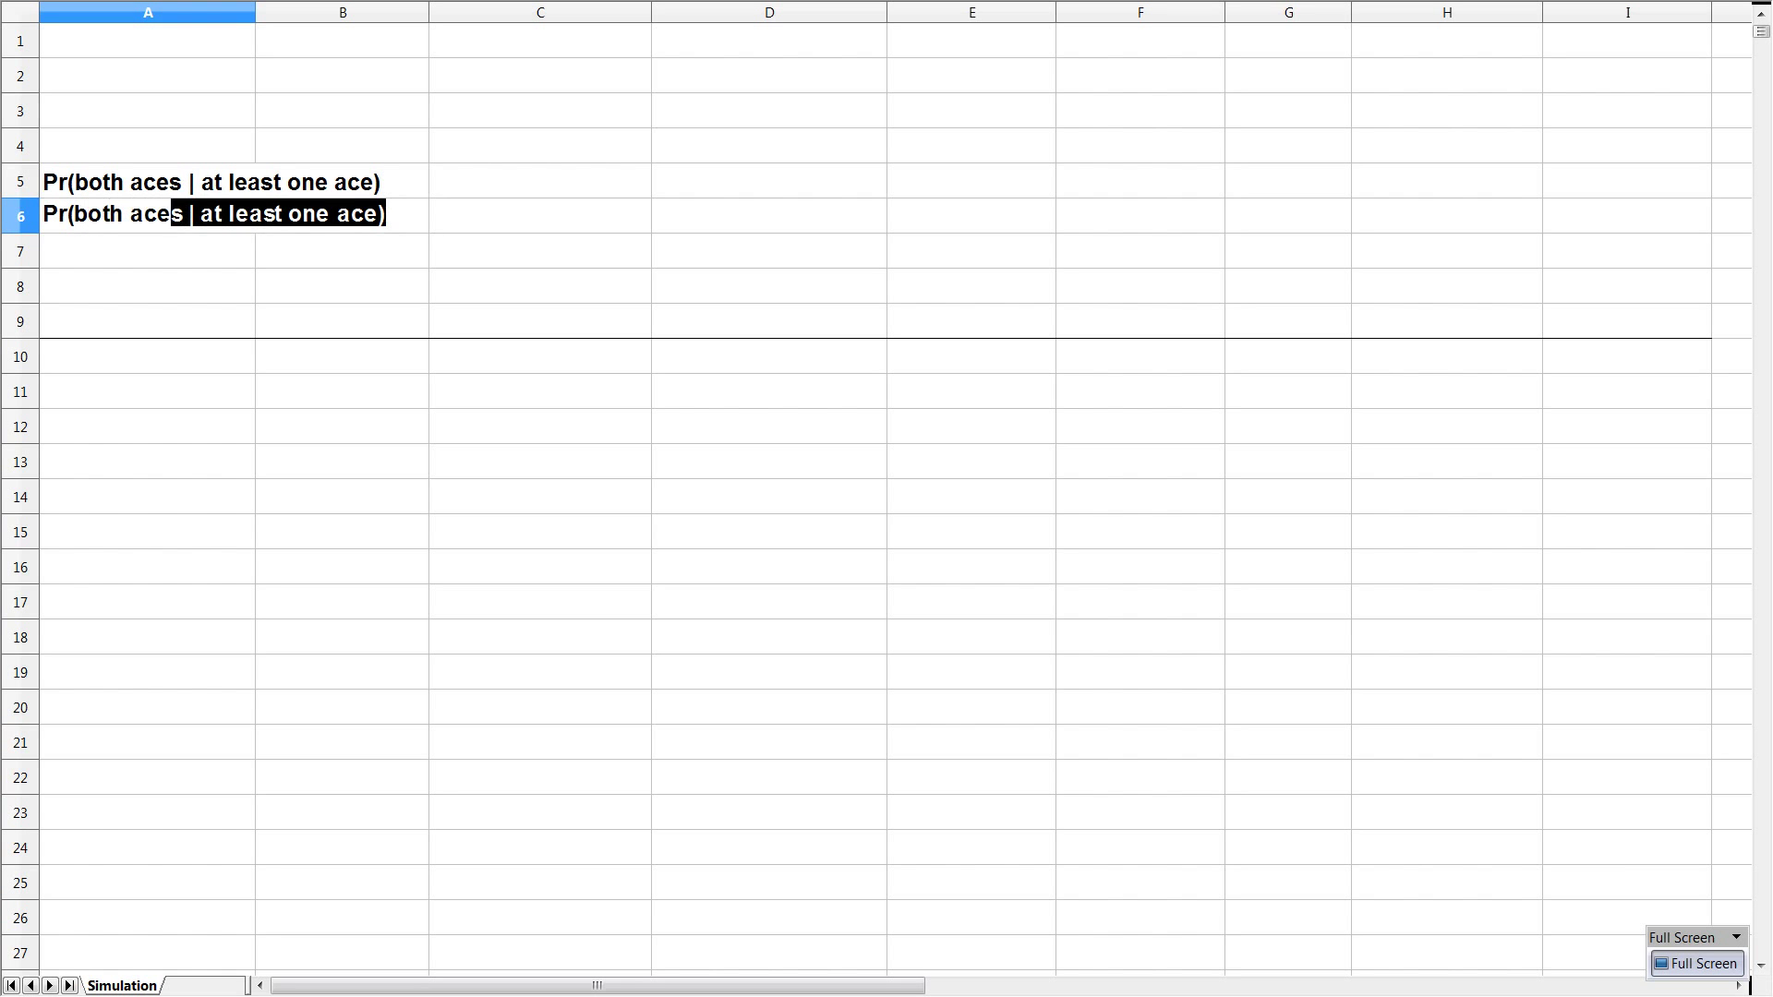
pyautogui.write('s | ace of spades)')
pyautogui.press('Return')
# Step: Fill cells A1 to A3 with the labels "Both aces", "At least one ace" and "Ace of spades"
pyautogui.press('Up')
pyautogui.press('Up')
pyautogui.press('Up')
pyautogui.press('Up')
pyautogui.press('Up')
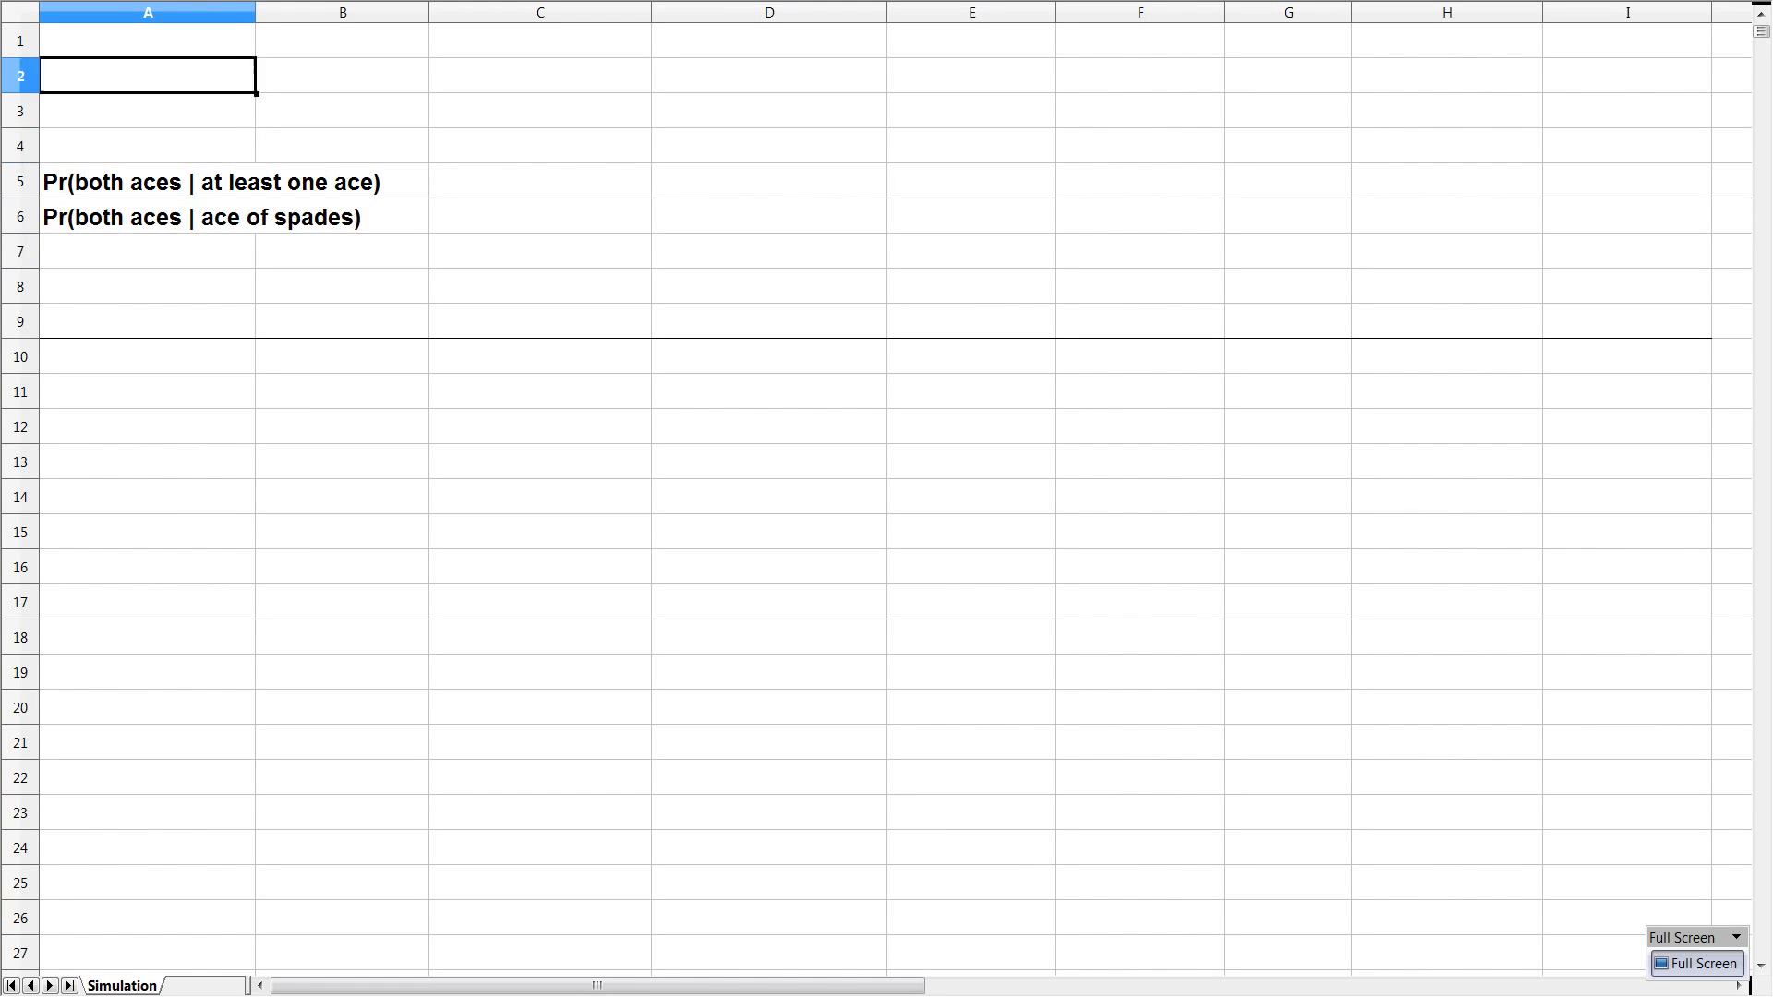
pyautogui.press('Up')
pyautogui.write('Both aces')
pyautogui.press('Return')
pyautogui.write('At l')
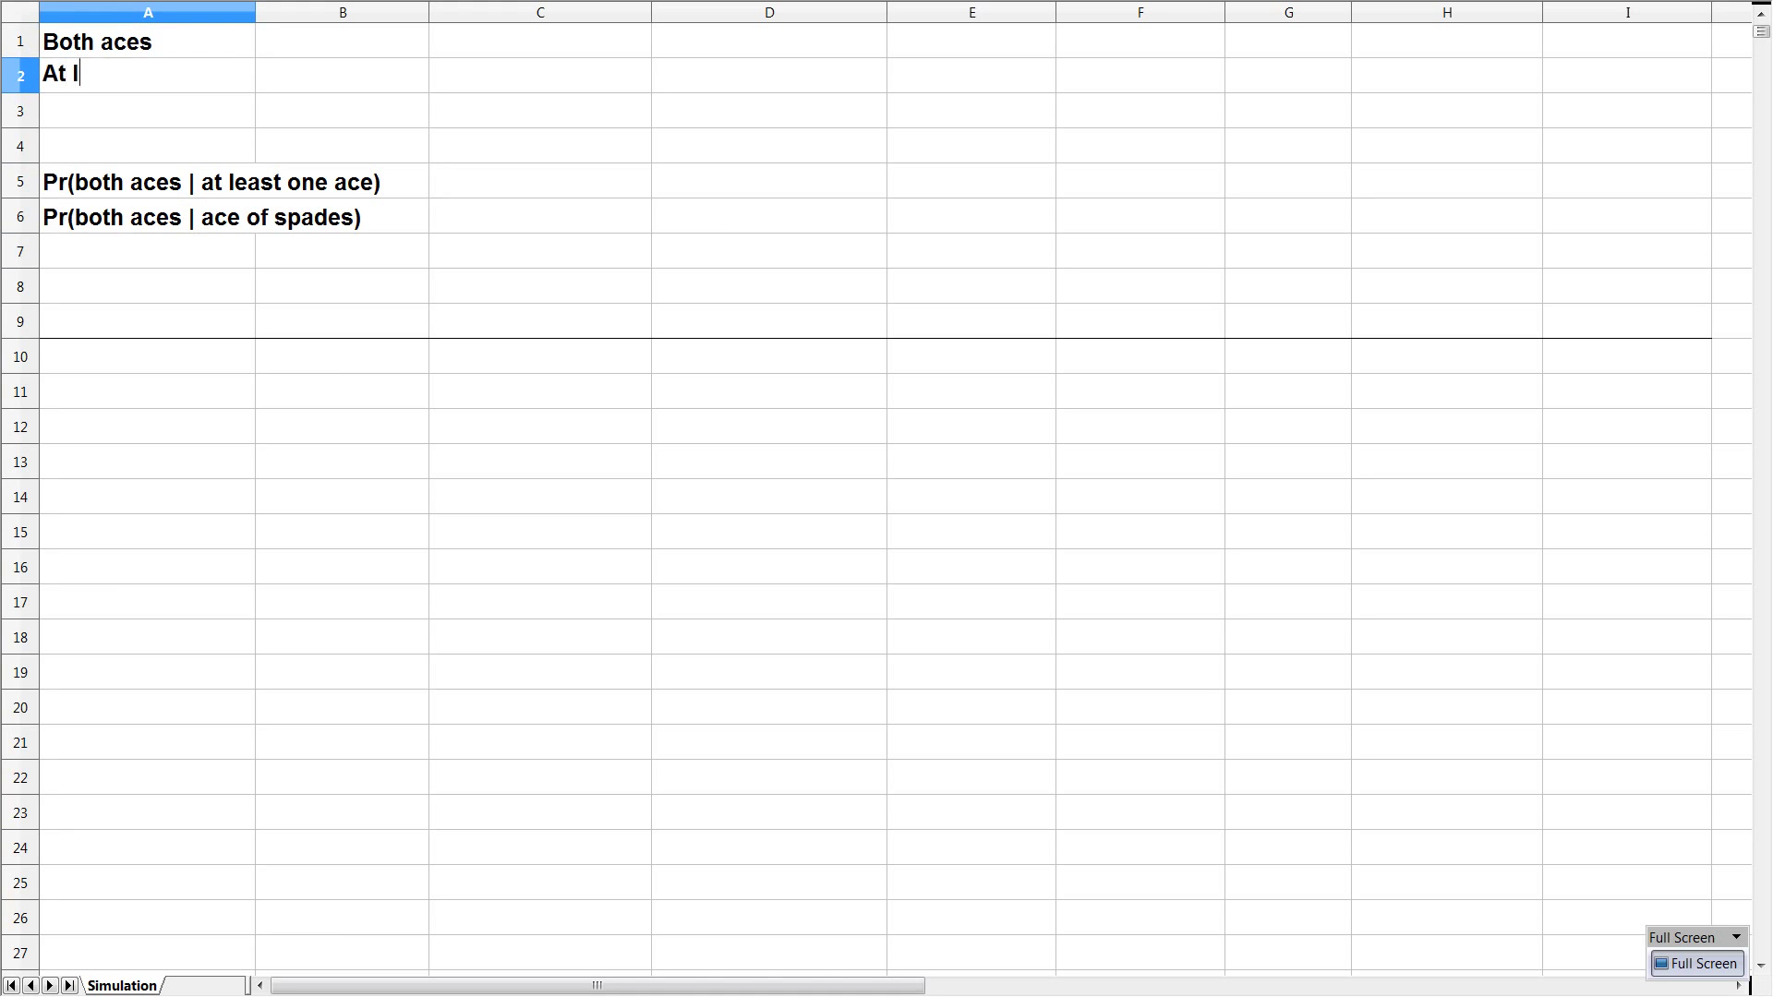
pyautogui.write('east one ace')
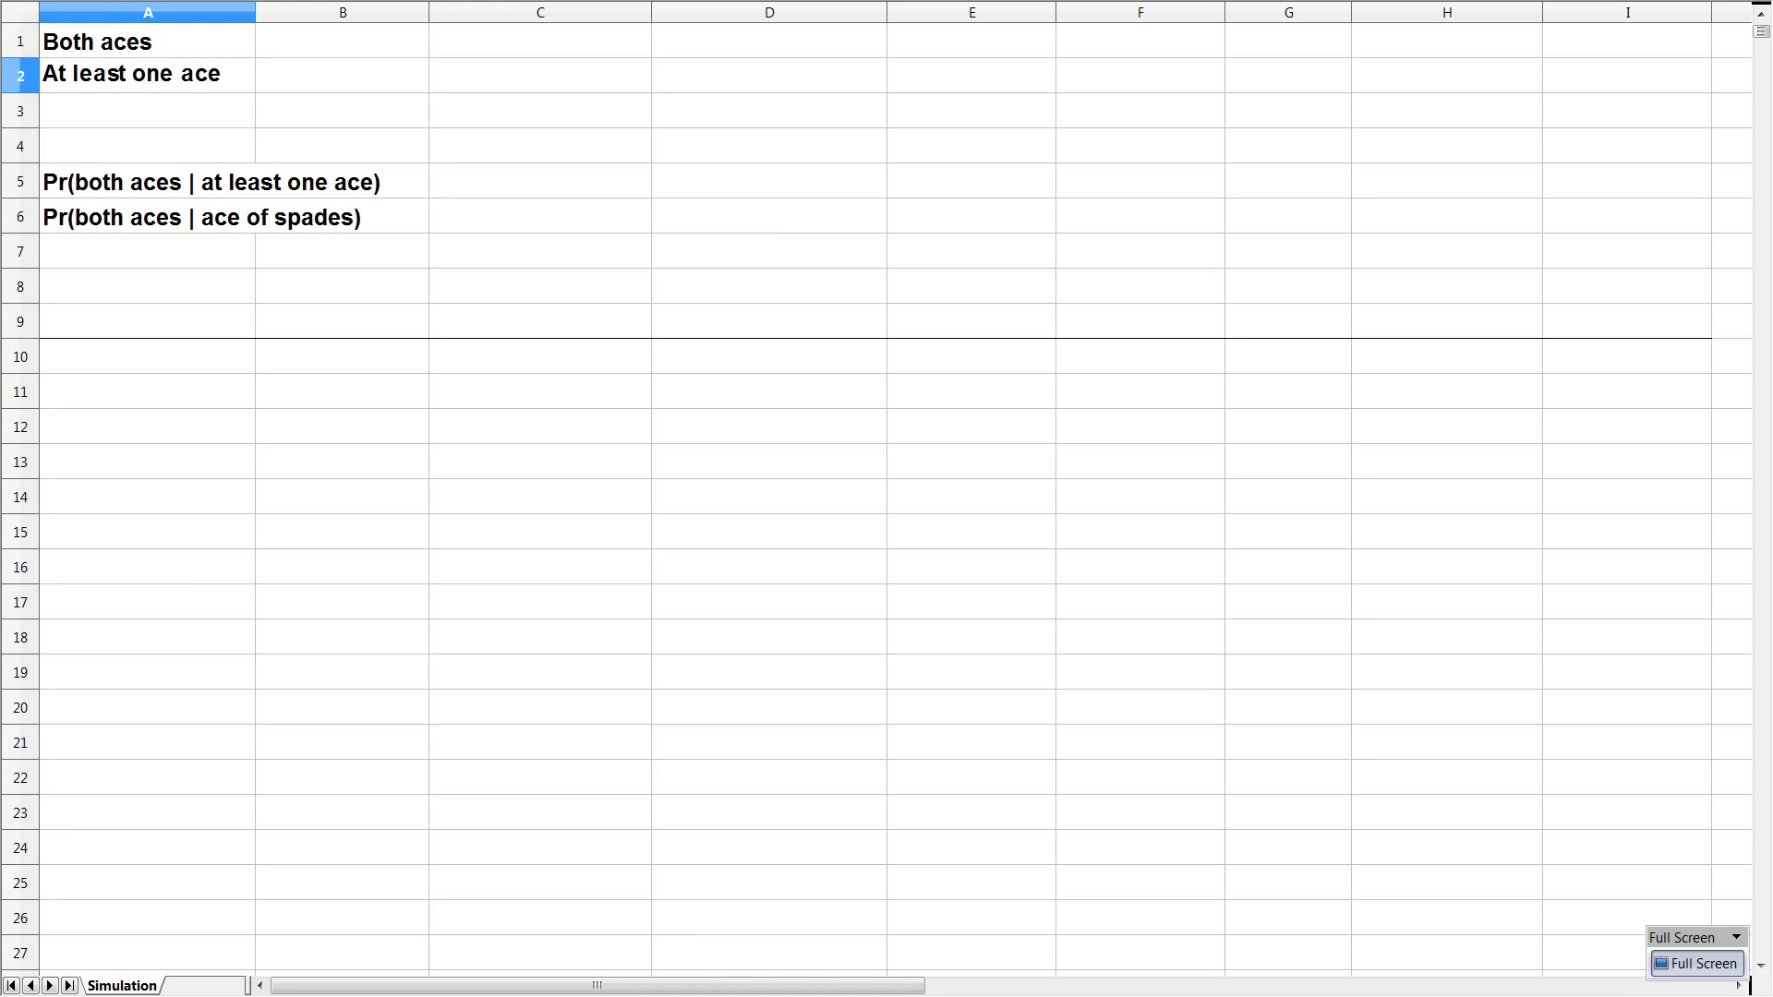
pyautogui.press('Return')
pyautogui.write('Ace of spades')
pyautogui.press('Return')
# Step: Enter the column headers "Ace of spades" in A9 and "Ace of clubs" in B9
pyautogui.press('Down')
pyautogui.press('Down')
pyautogui.press('Down')
pyautogui.press('Down')
pyautogui.press('Down')
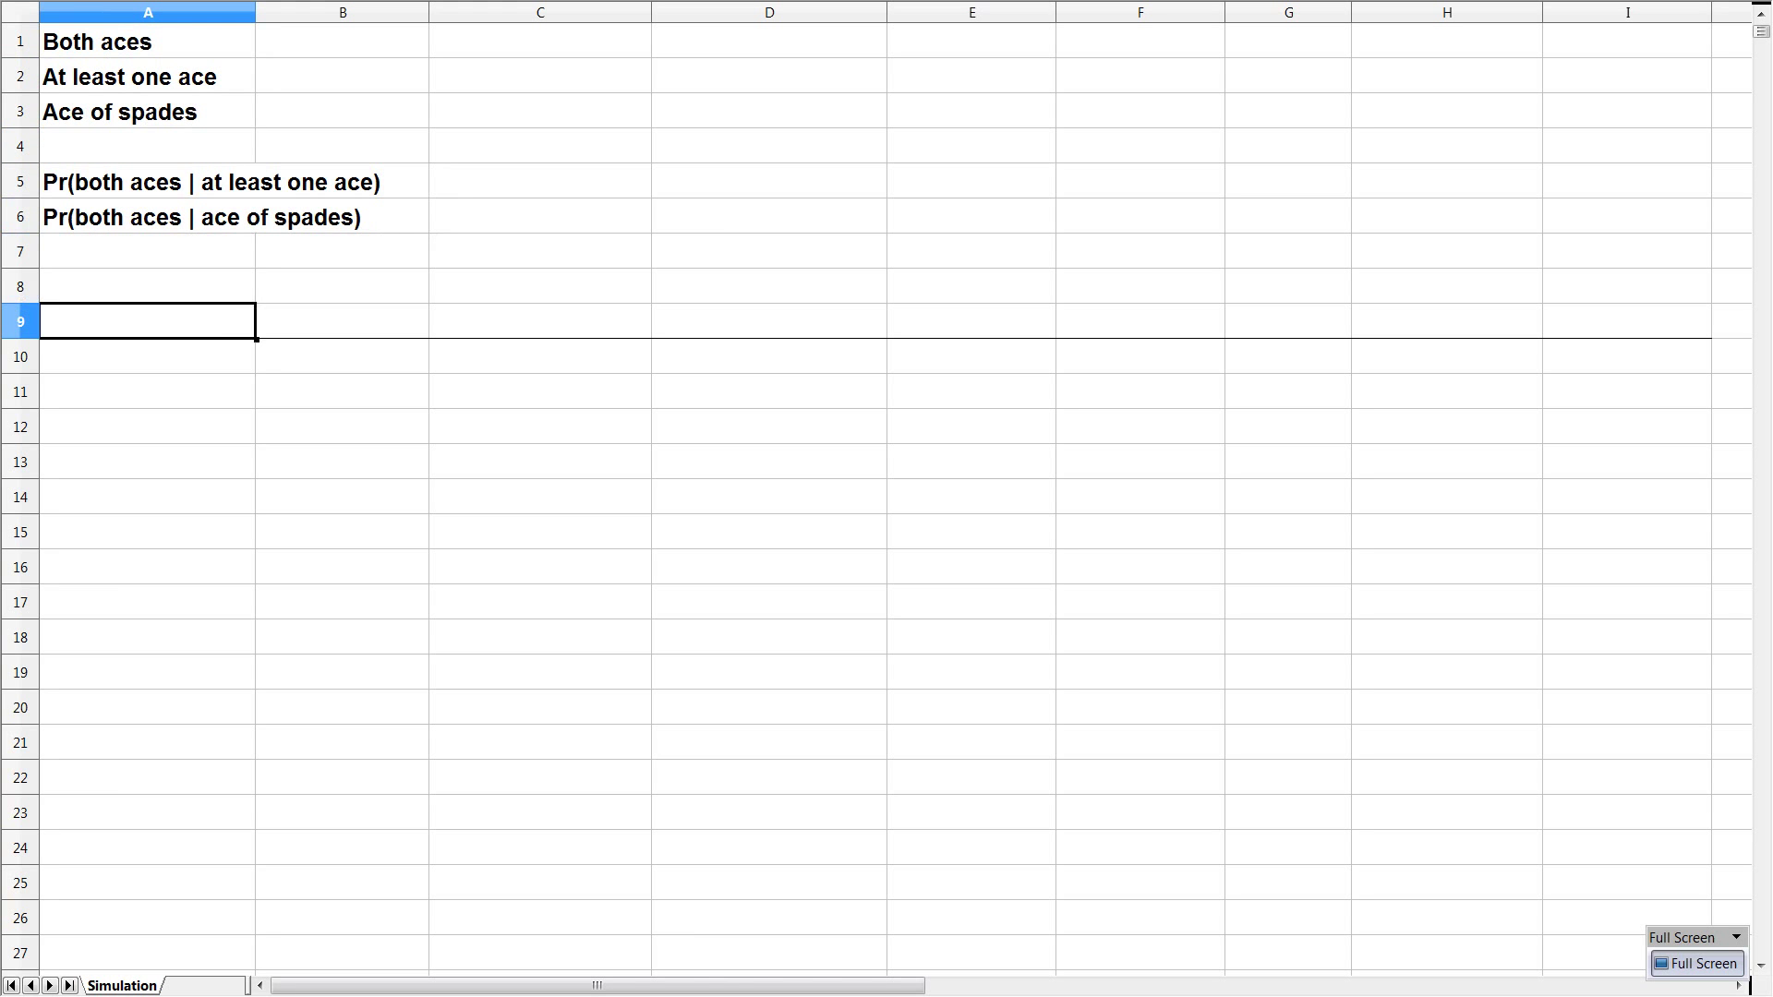
pyautogui.write('Ace of spad')
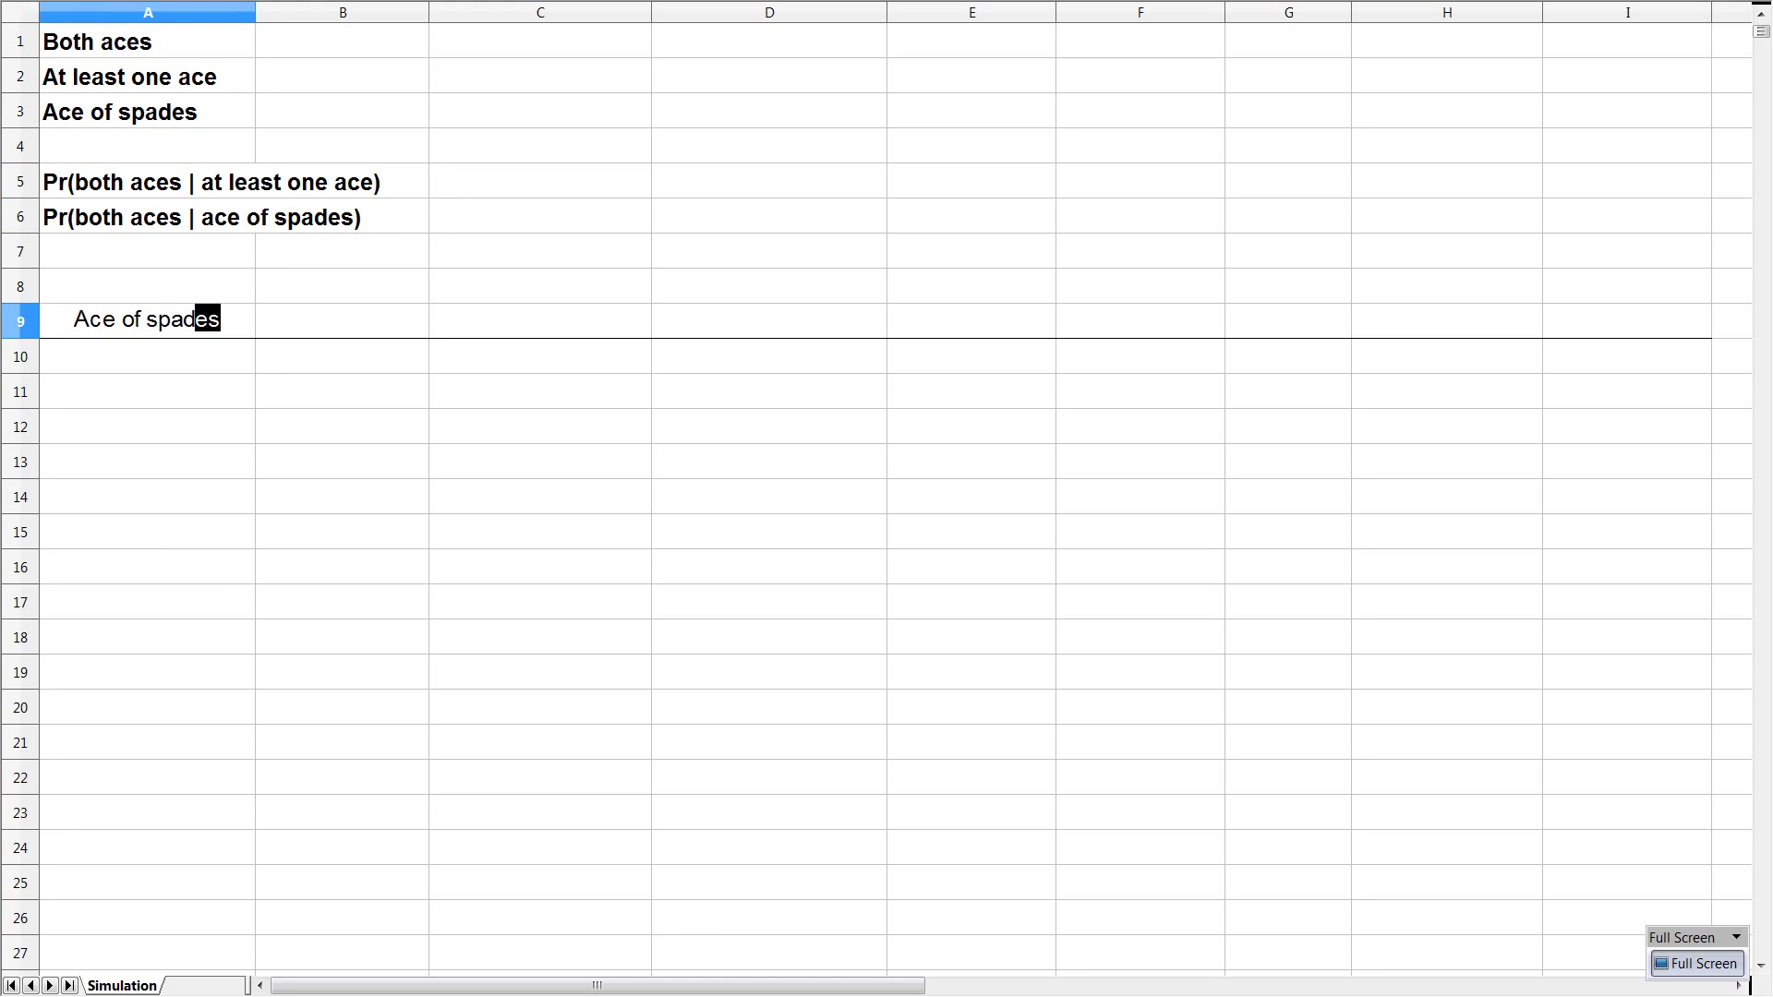
pyautogui.press('Tab')
pyautogui.write('Ace ')
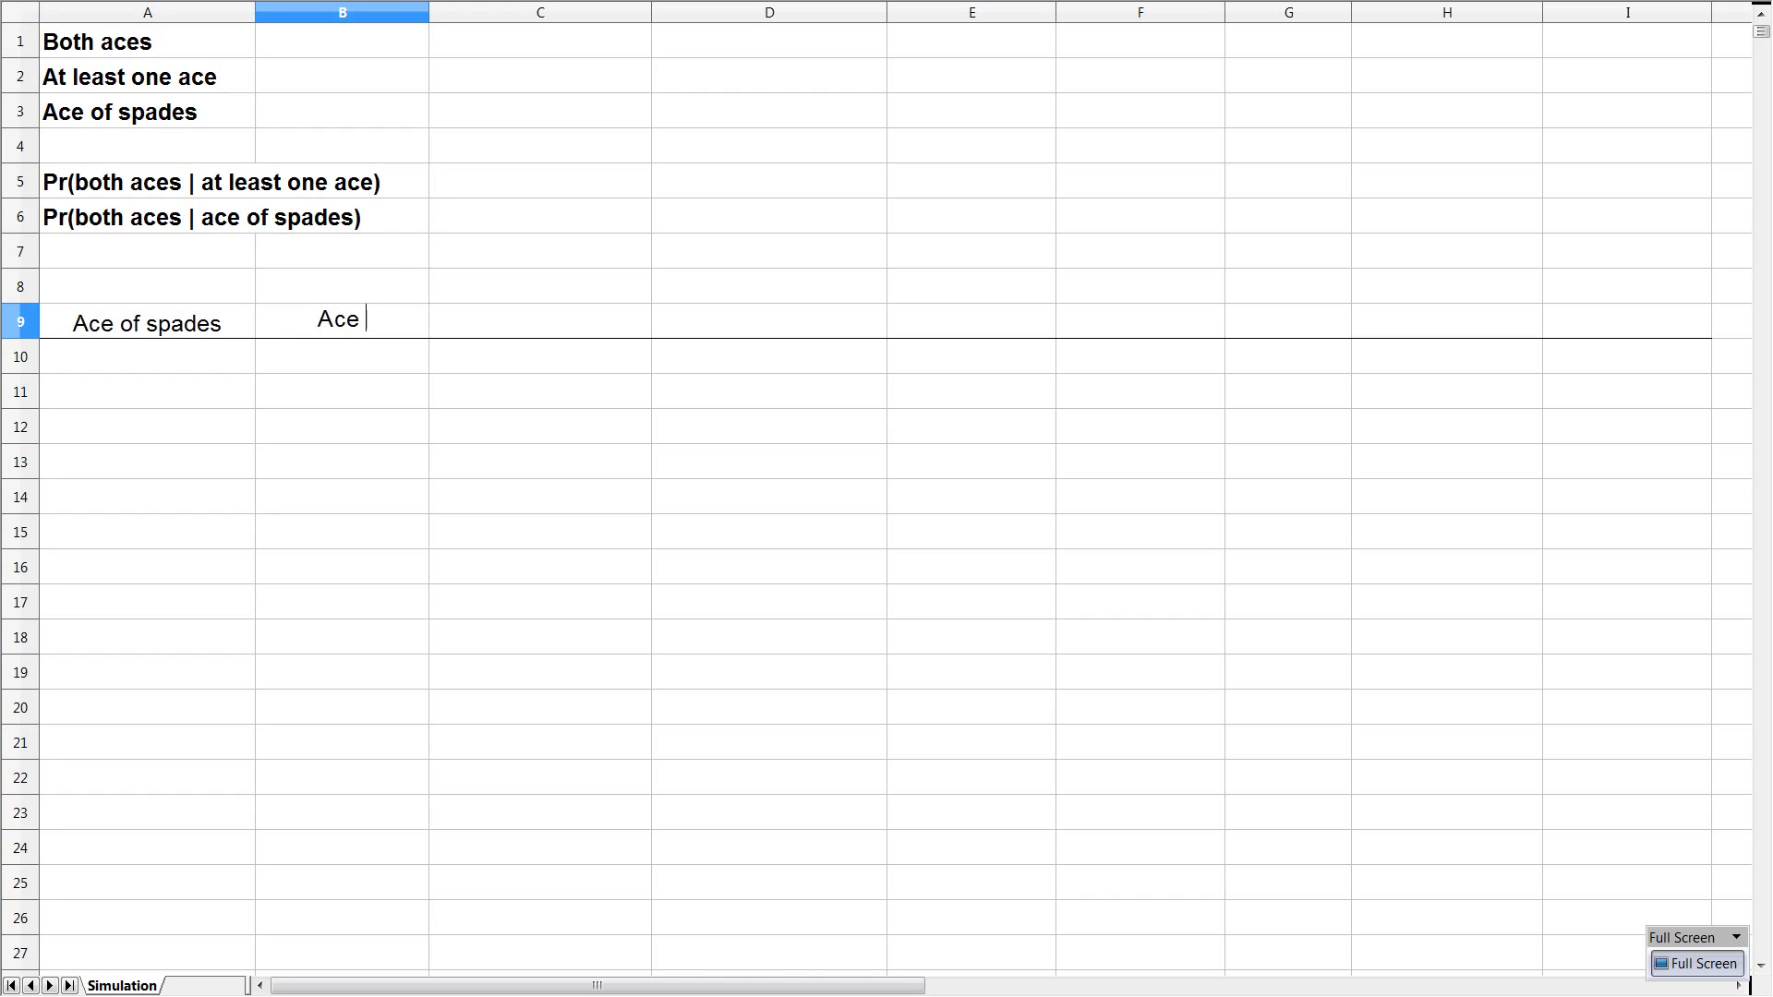
pyautogui.write('of clubs')
pyautogui.press('Tab')
# Step: Enter the column headers "2 of spades" in C9 and "2 of clubs" in D9
pyautogui.write('2 of ')
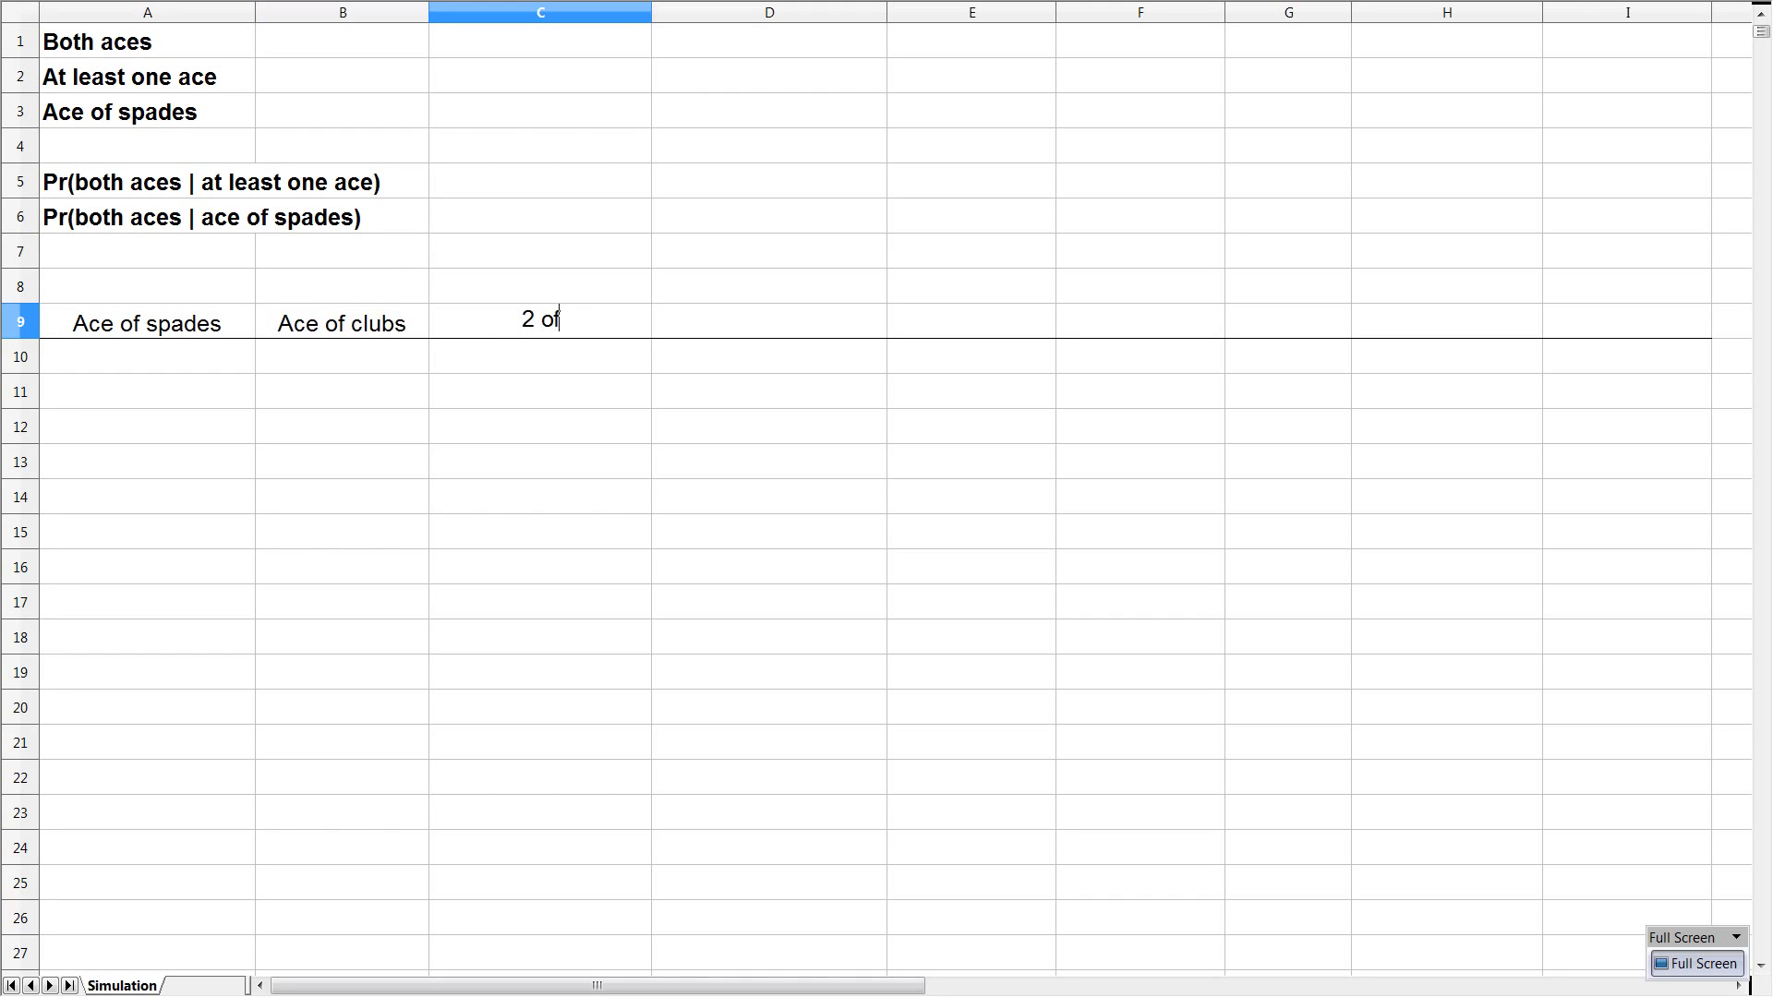
pyautogui.write('spades')
pyautogui.press('Tab')
pyautogui.write('2 of ')
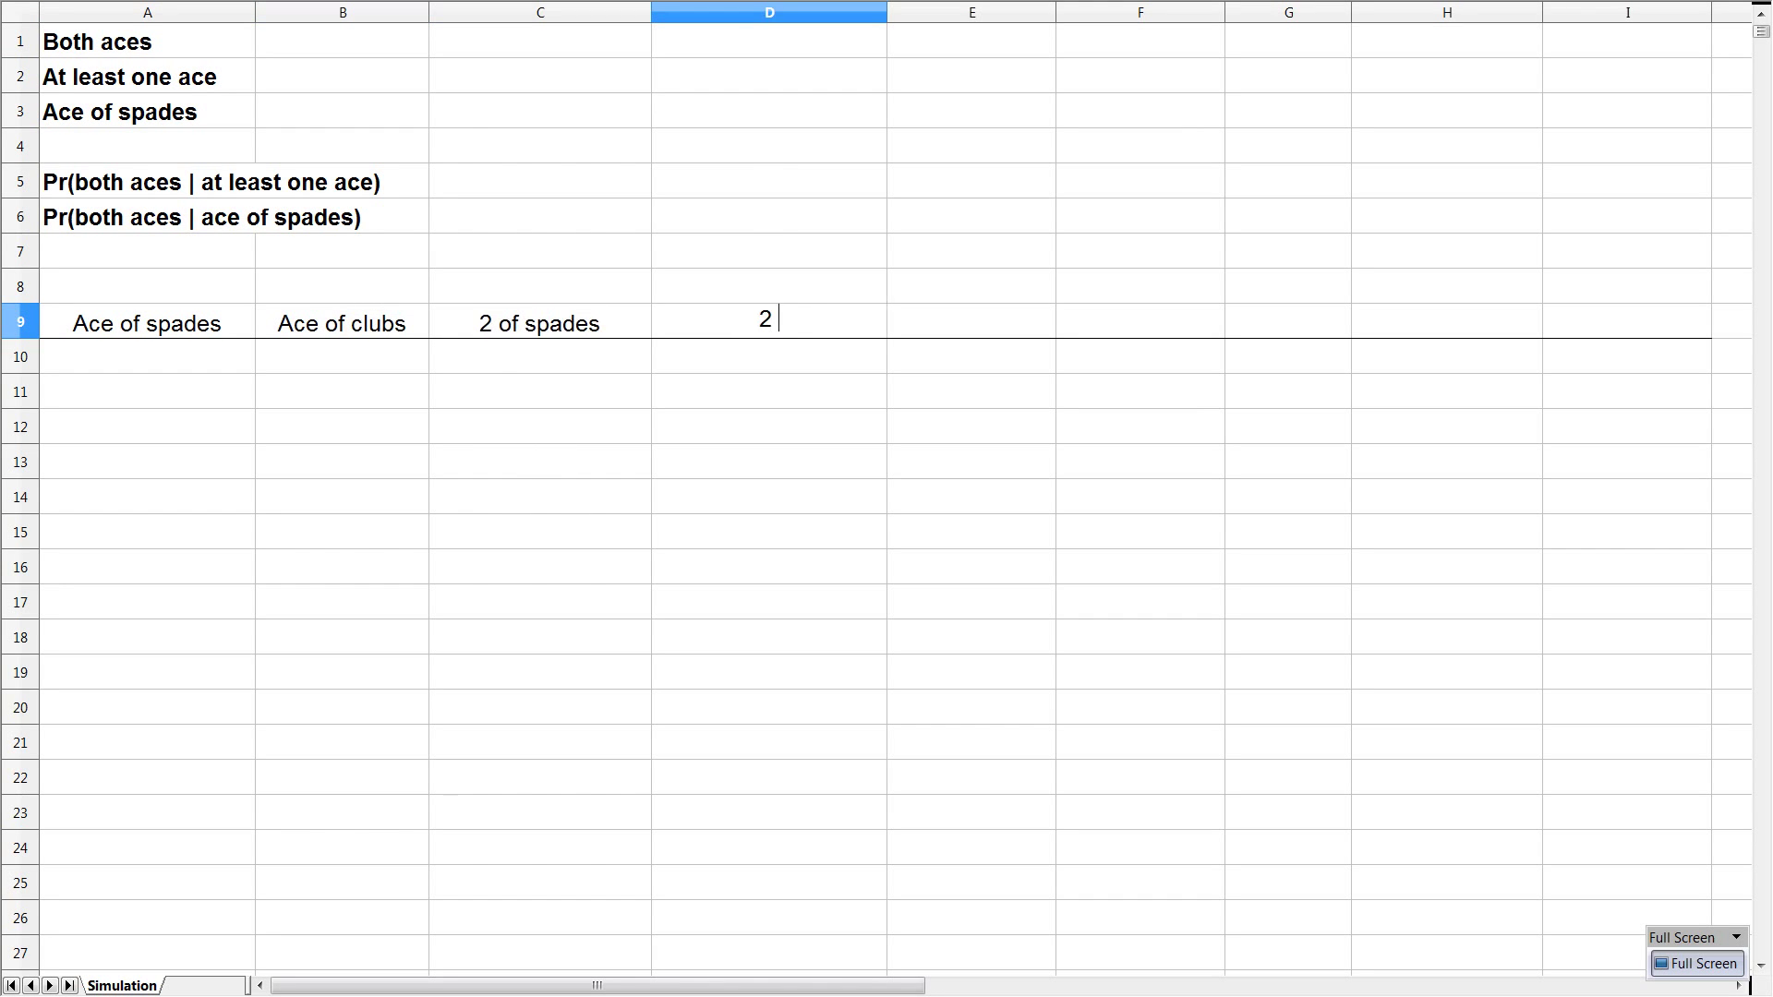
pyautogui.write('clubs')
pyautogui.press('Tab')
# Step: Add the column headers "Card 1" in E9 and "Card 2" in F9
pyautogui.write('D')
pyautogui.press('BackSpace')
pyautogui.write('Card 1')
pyautogui.press('Tab')
pyautogui.write('Card')
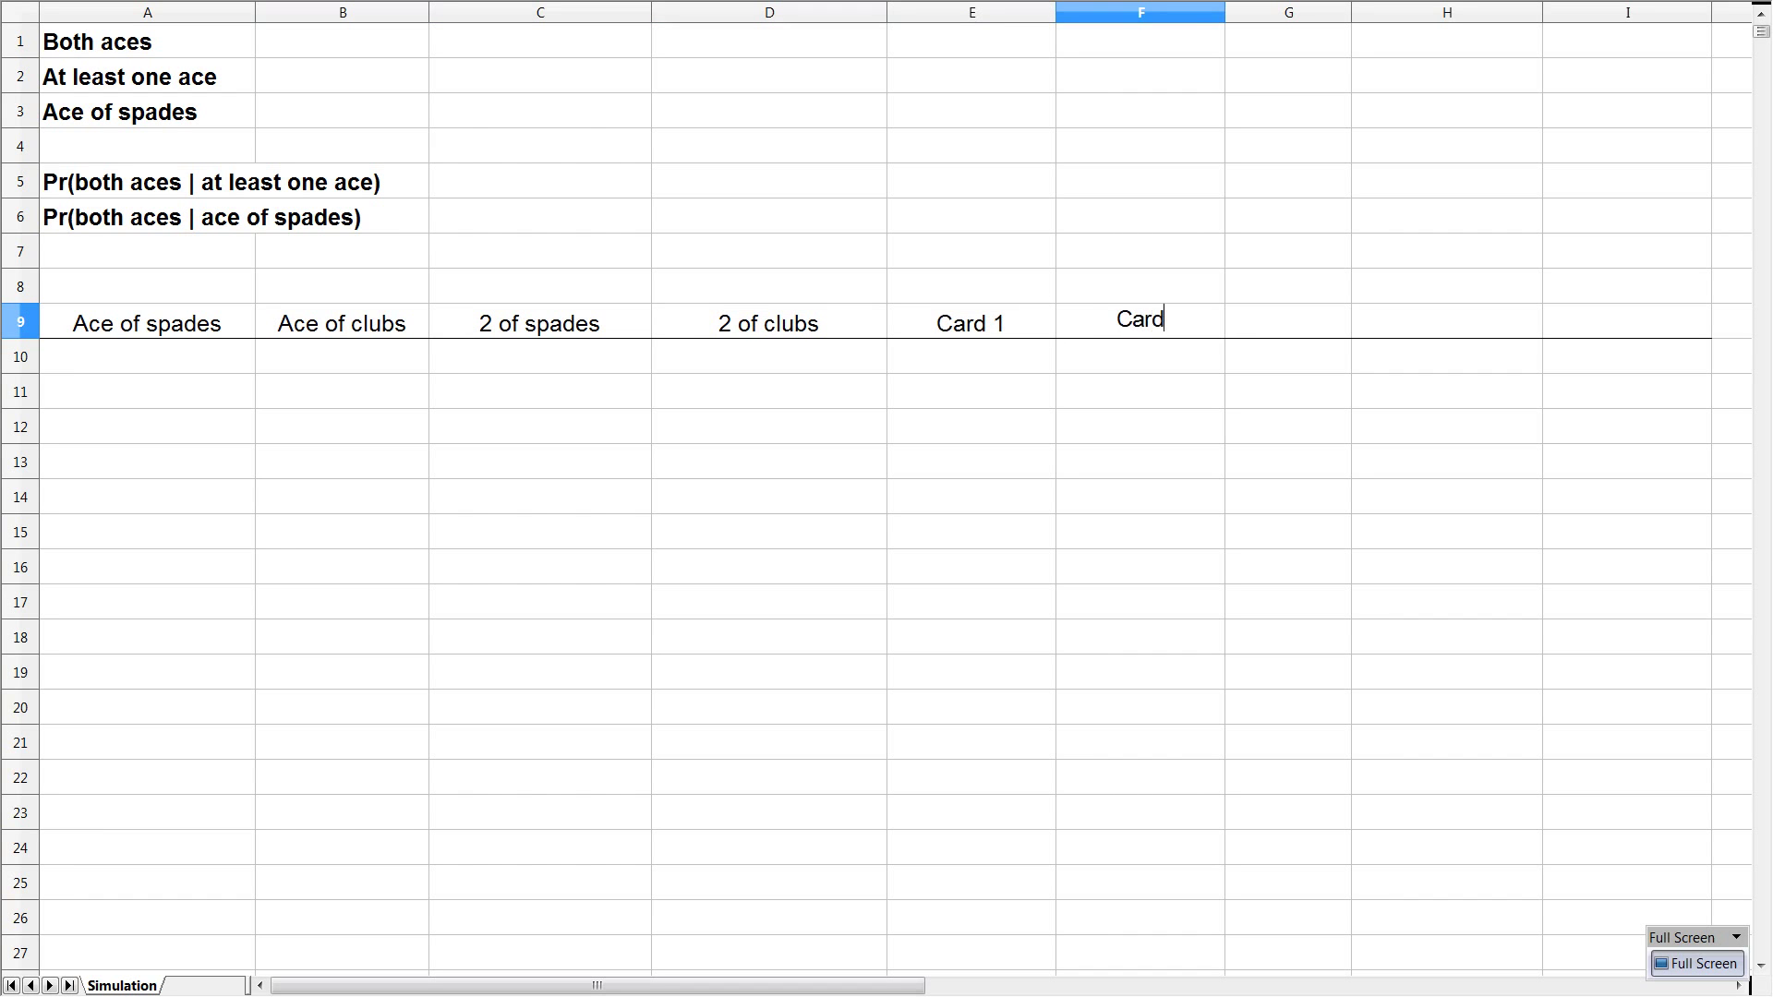
pyautogui.write(' 2')
pyautogui.press('Tab')
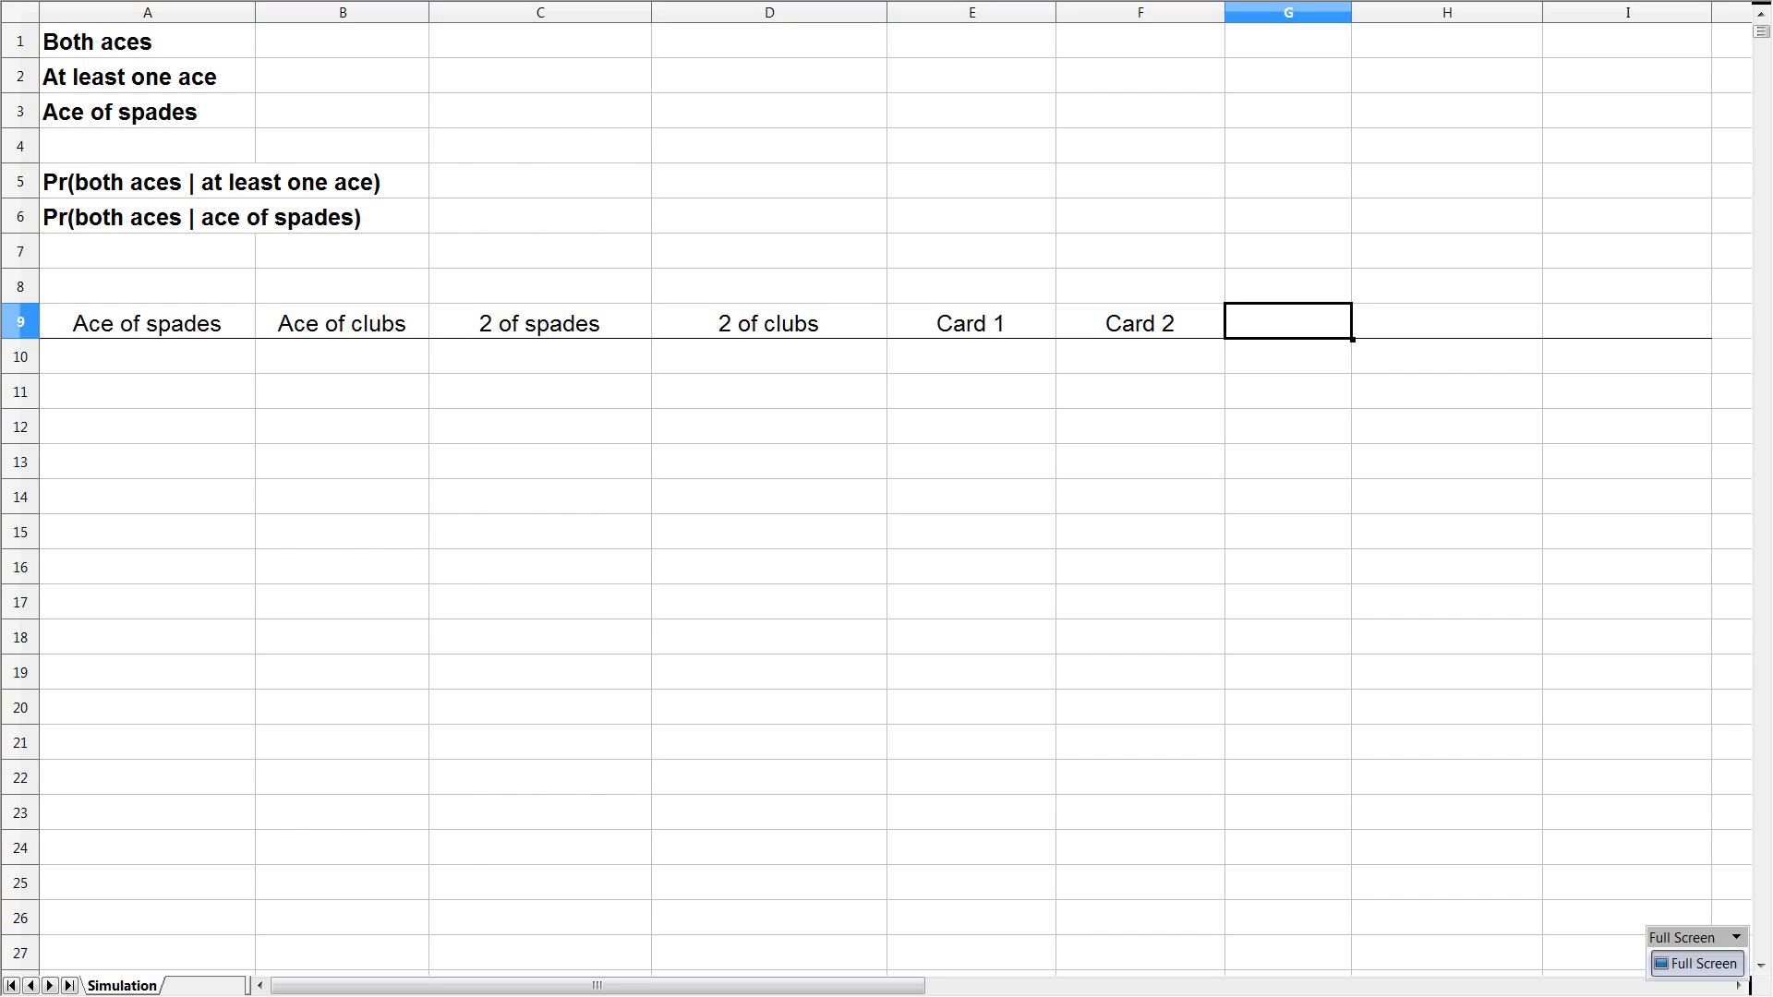
# Step: Add the headers "Both aces", "At least one ace" and "Ace of spades" in cells G9 to I9
pyautogui.write('Btoh')
pyautogui.press('BackSpace')
pyautogui.press('BackSpace')
pyautogui.press('BackSpace')
pyautogui.write('oth aces')
pyautogui.press('Tab')
pyautogui.write('At least one ace')
pyautogui.press('Tab')
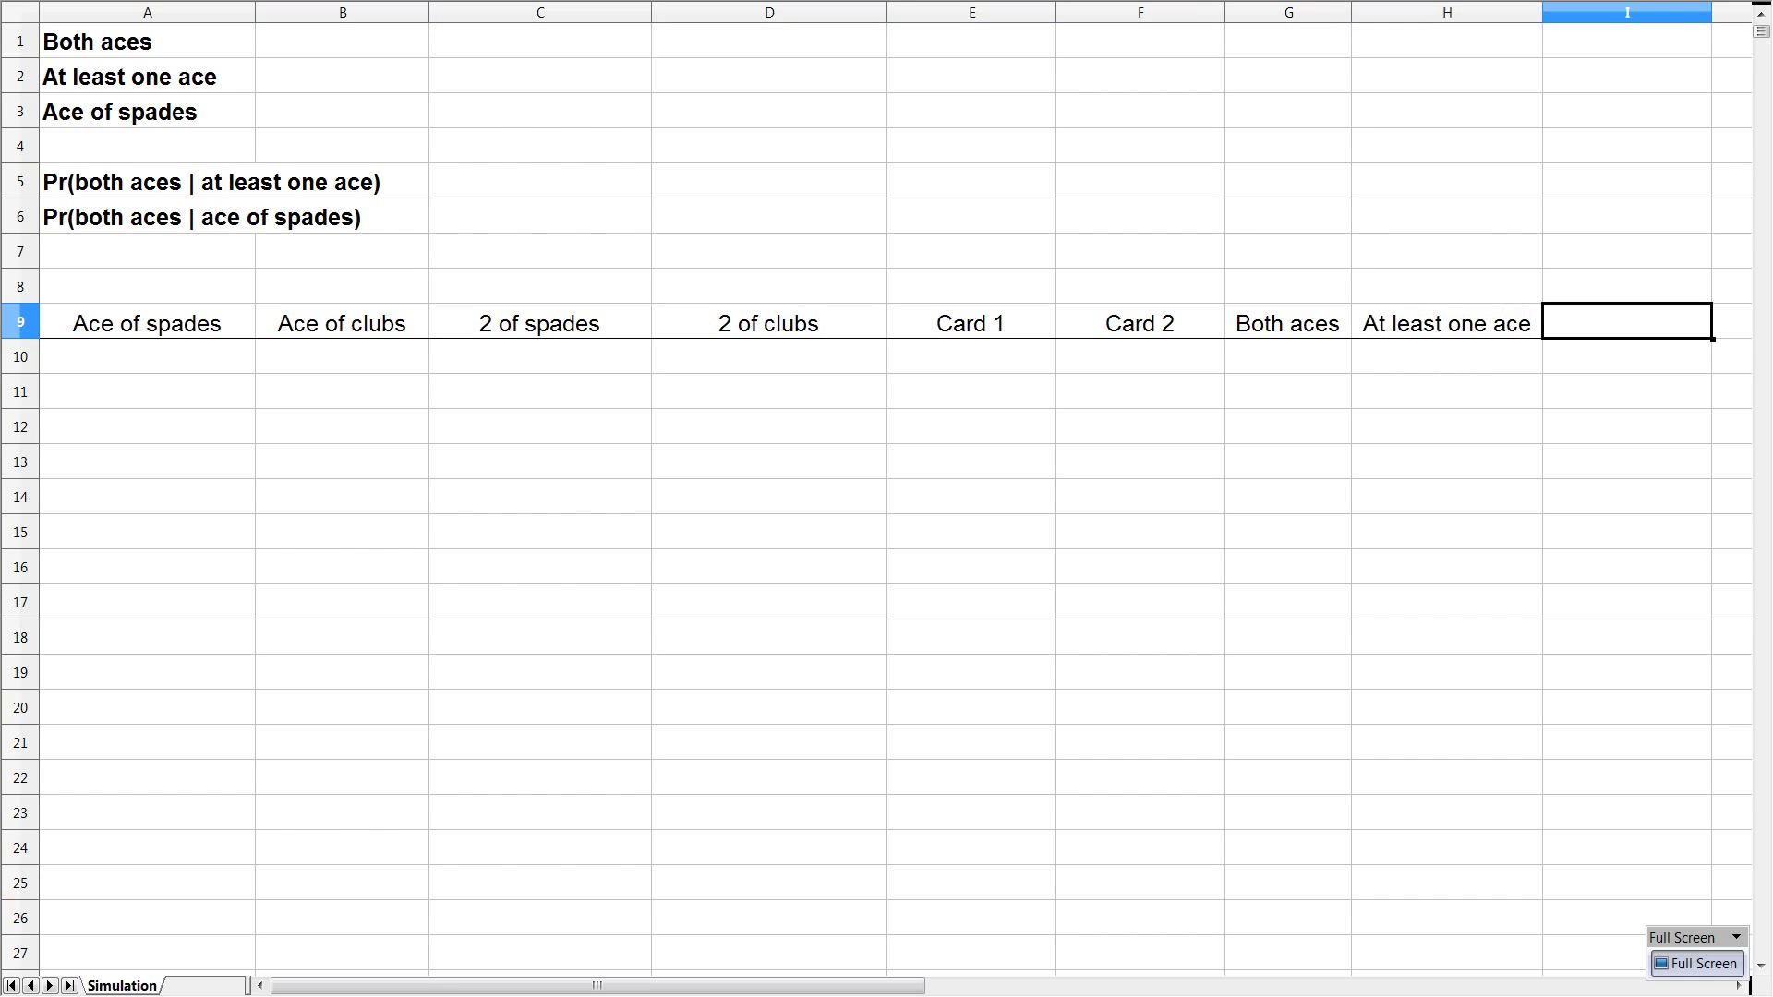
pyautogui.write('Ace of spades')
pyautogui.press('Return')
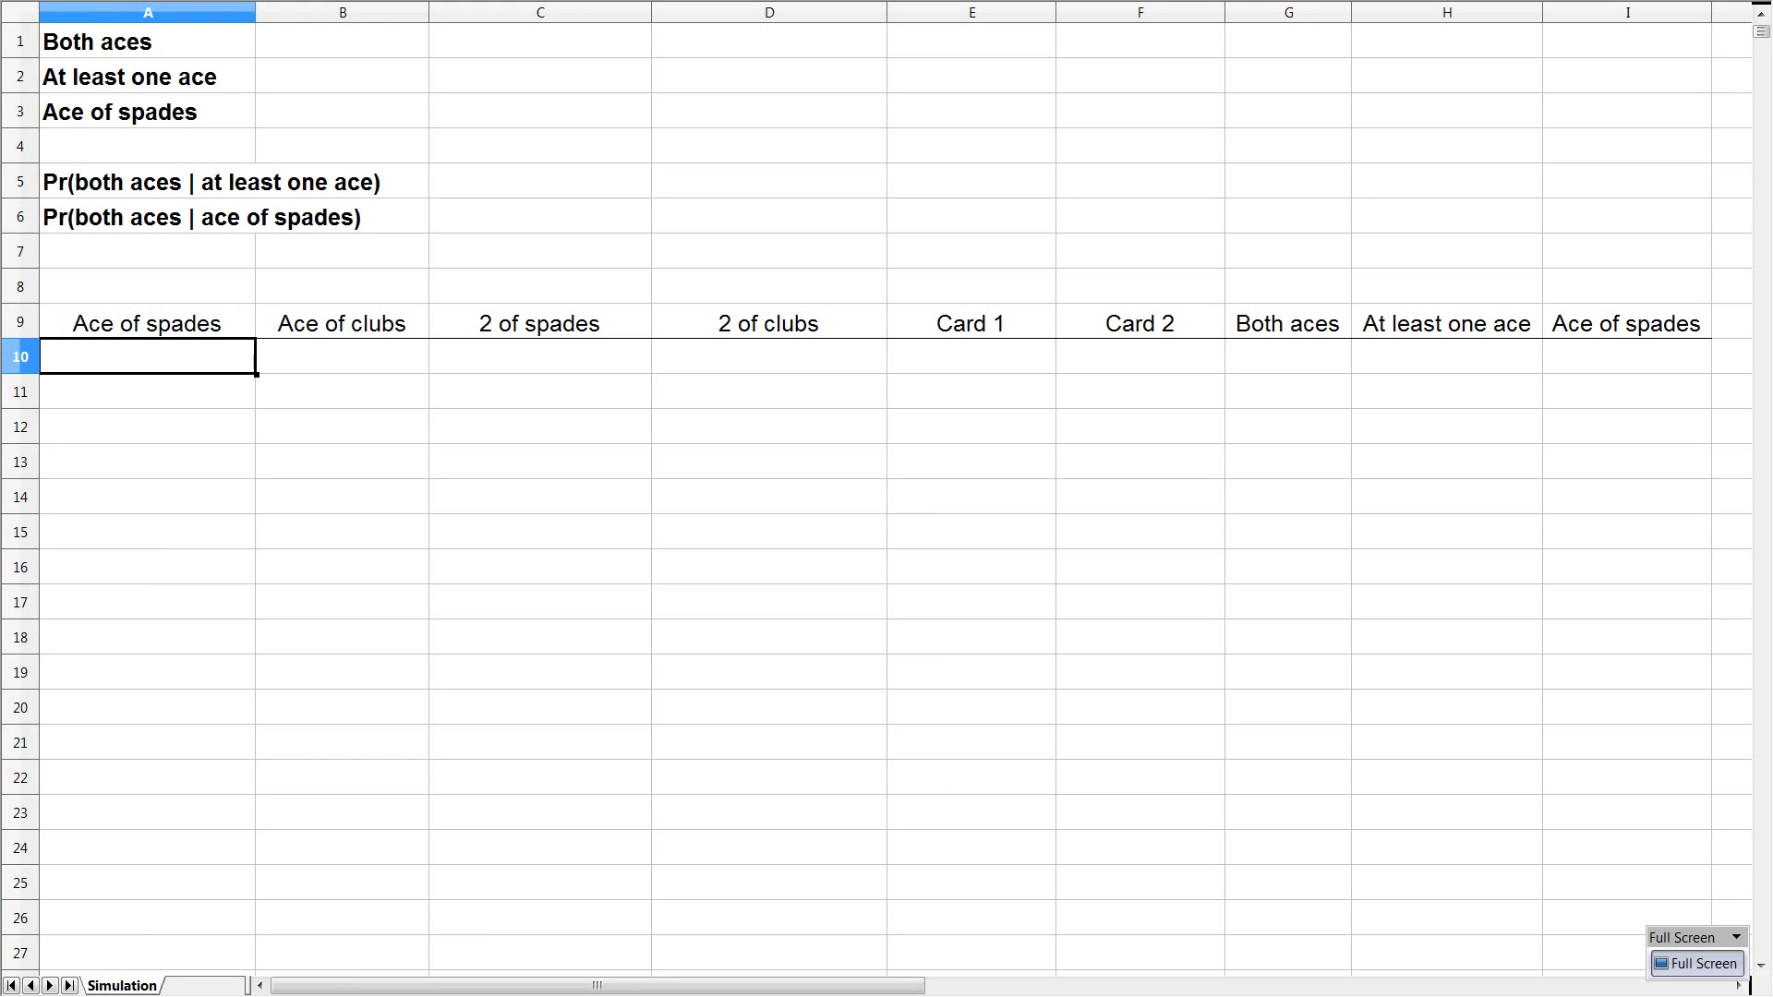
# Step: Go through the four card headers in A9:D9 one by one and return to cell A10
pyautogui.press('Up')
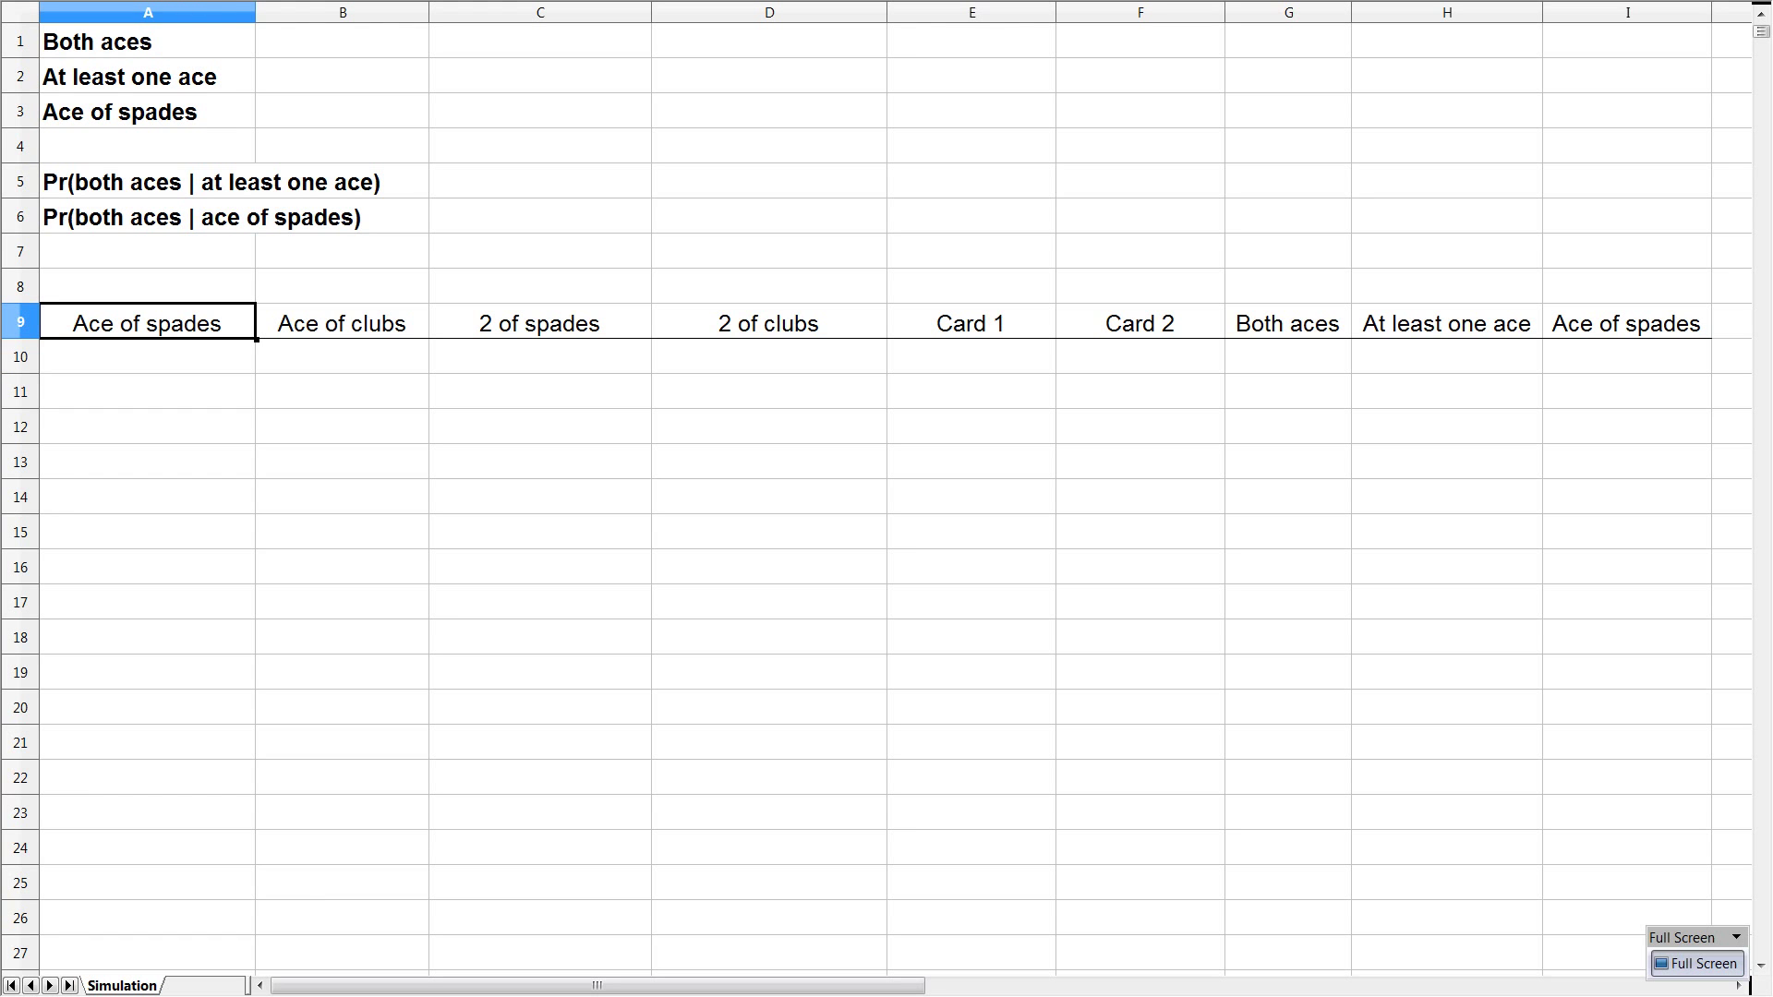
pyautogui.press('Right')
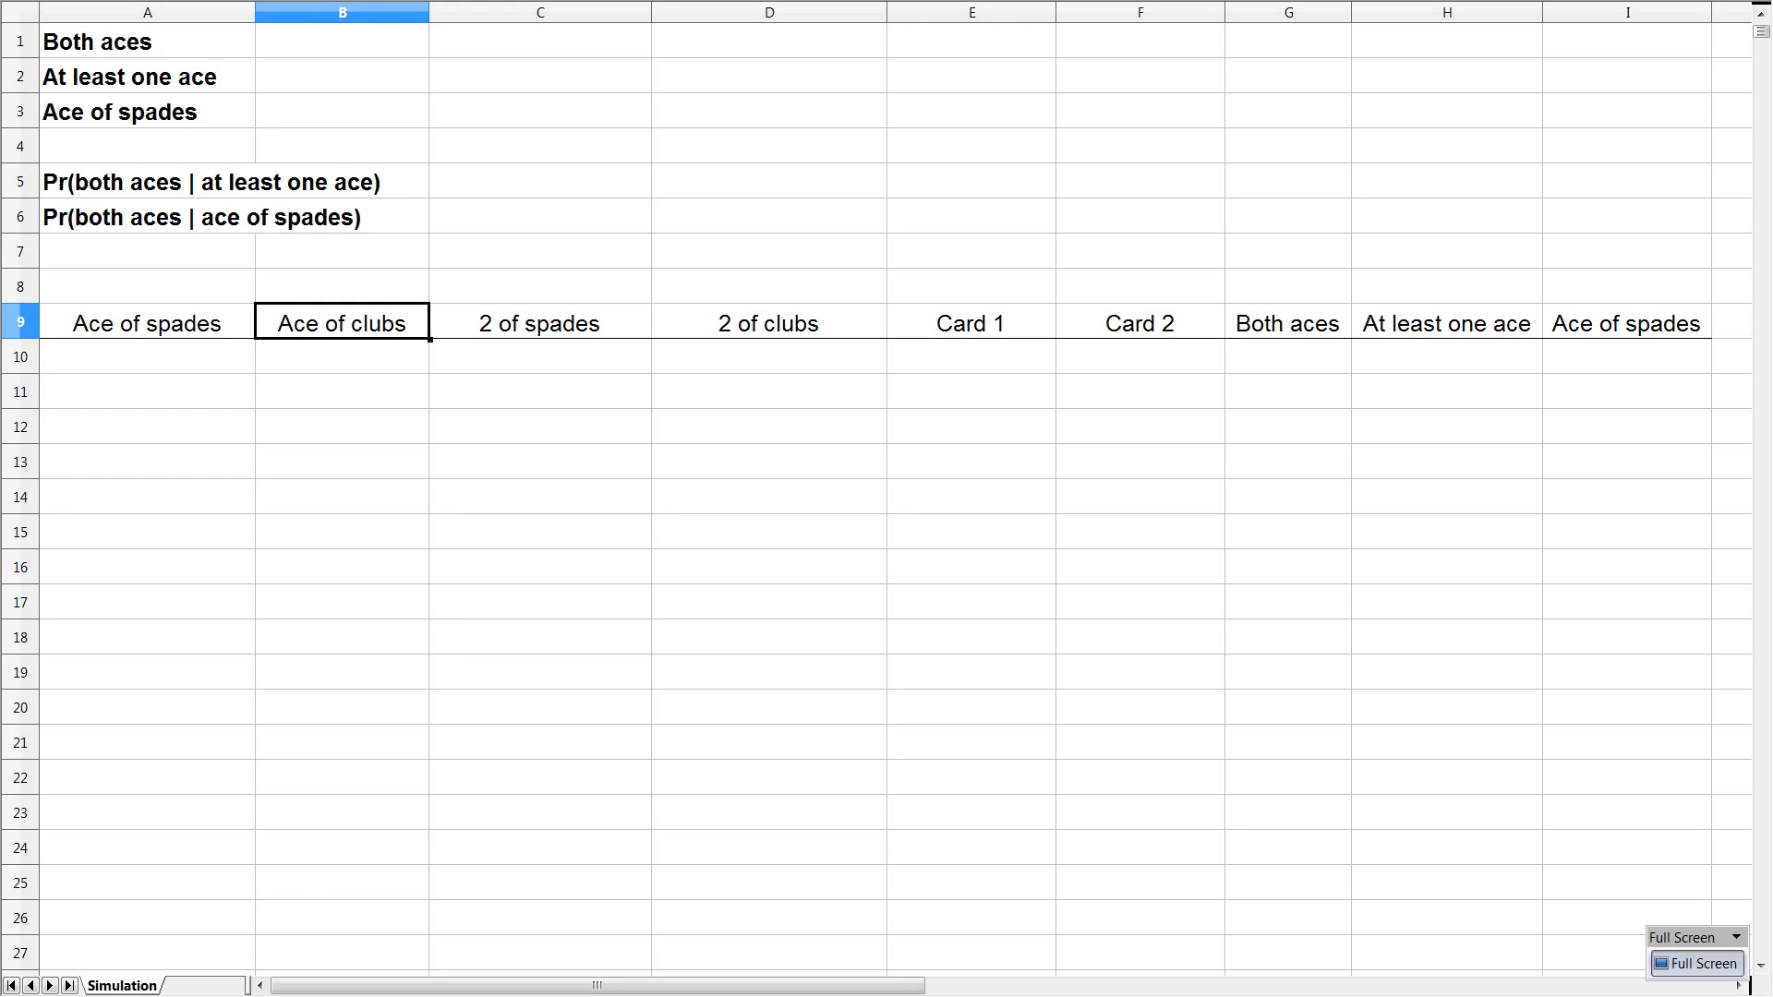
pyautogui.press('Right')
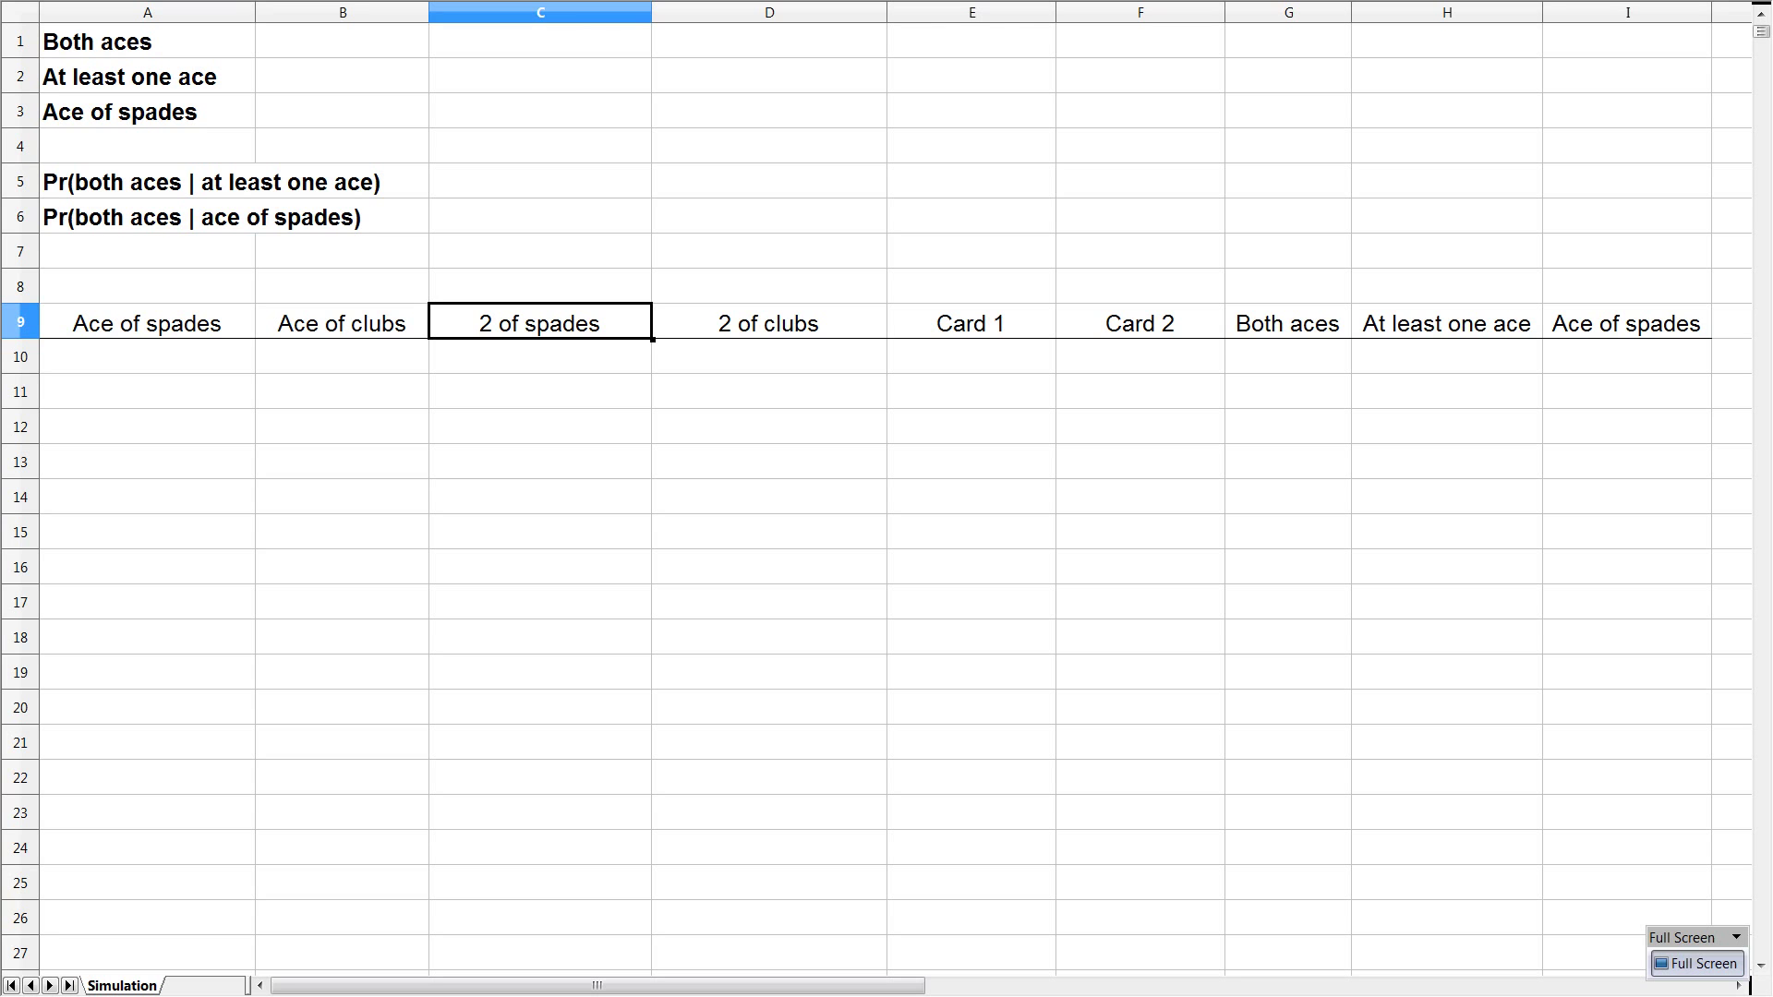
pyautogui.press('Right')
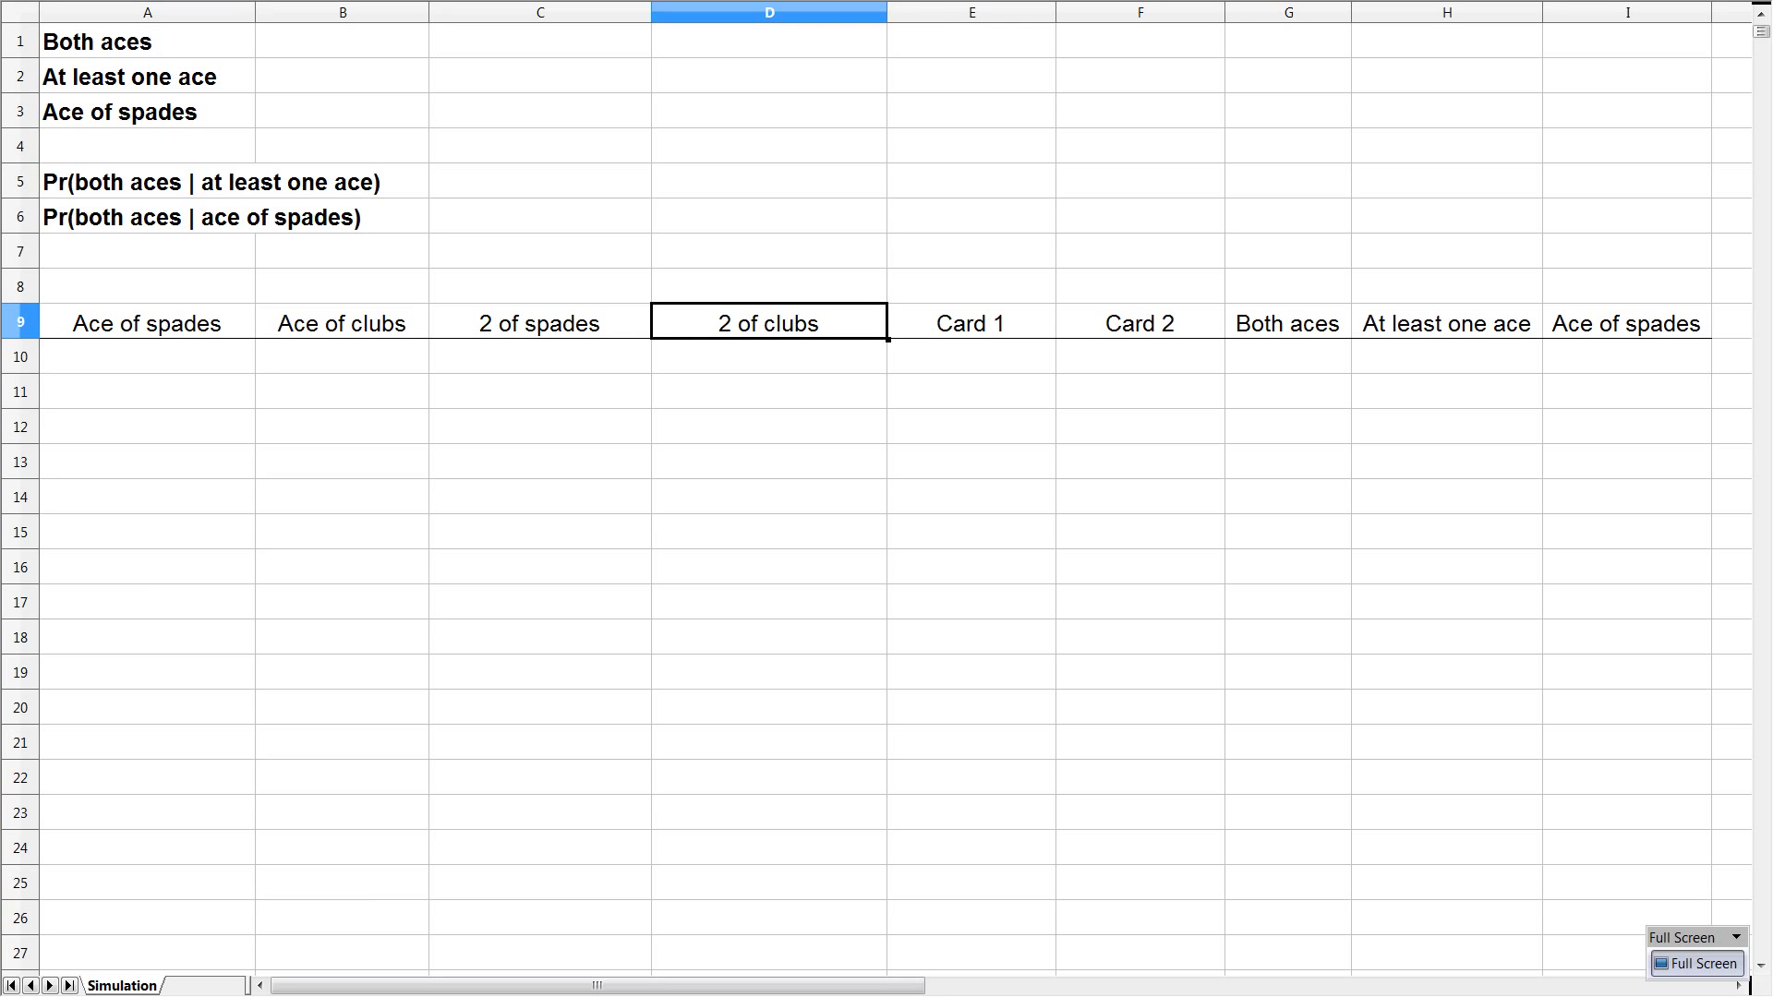
pyautogui.press('Down')
pyautogui.press('Left')
pyautogui.press('Left')
pyautogui.press('Left')
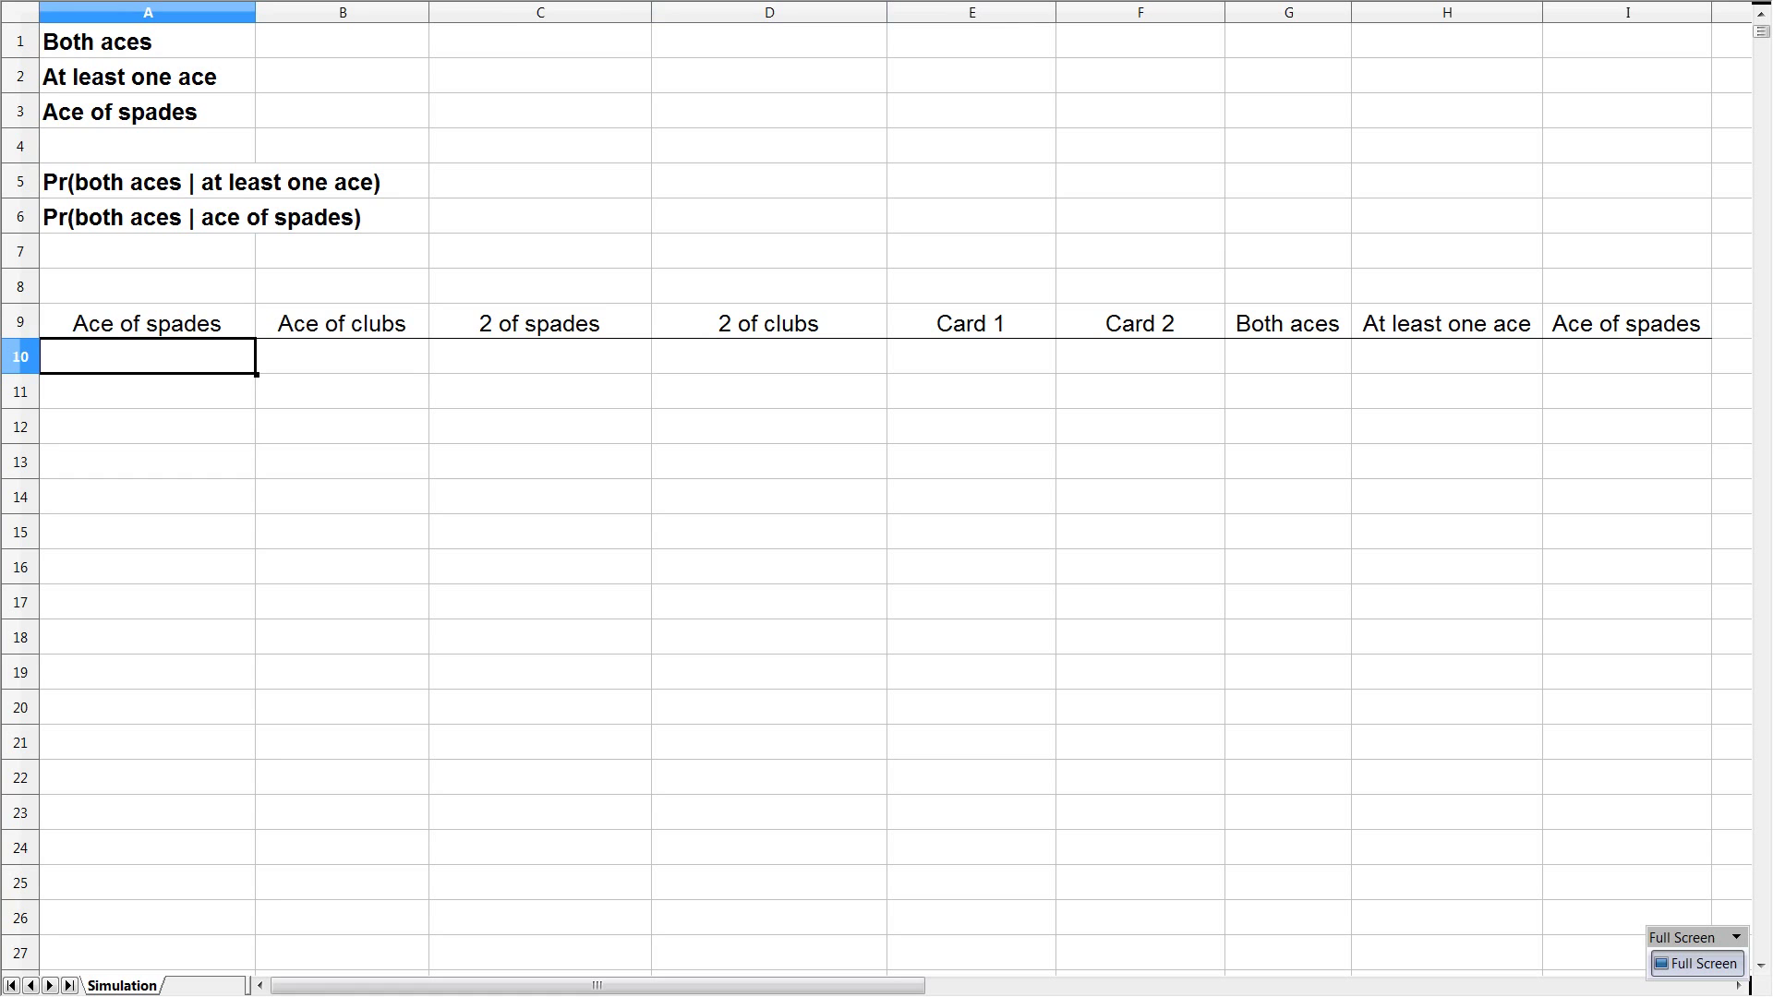
# Step: Enter =rand() in A10 and copy it to B10, C10 and D10 so each card has a random number
pyautogui.write('=rand()')
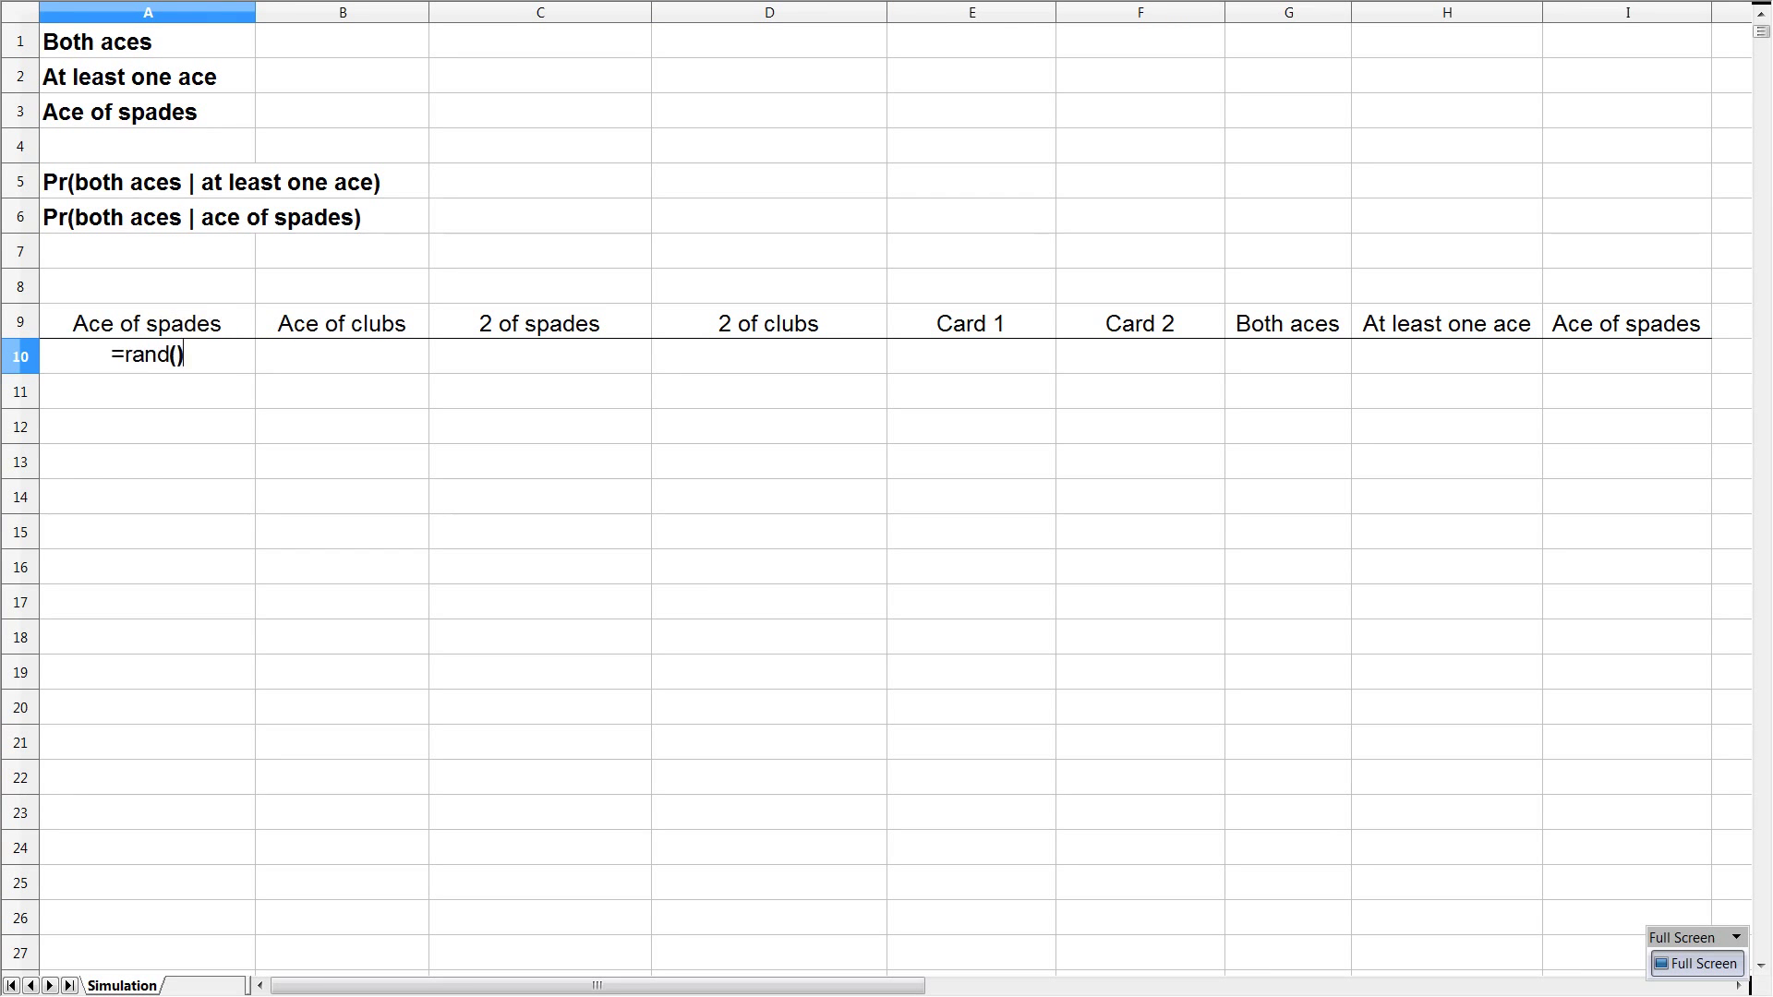
pyautogui.press('Return')
pyautogui.press('Up')
pyautogui.hotkey('ctrl', 'c')
pyautogui.press('Right')
pyautogui.hotkey('ctrl', 'v')
pyautogui.press('Right')
pyautogui.hotkey('ctrl', 'v')
pyautogui.press('Right')
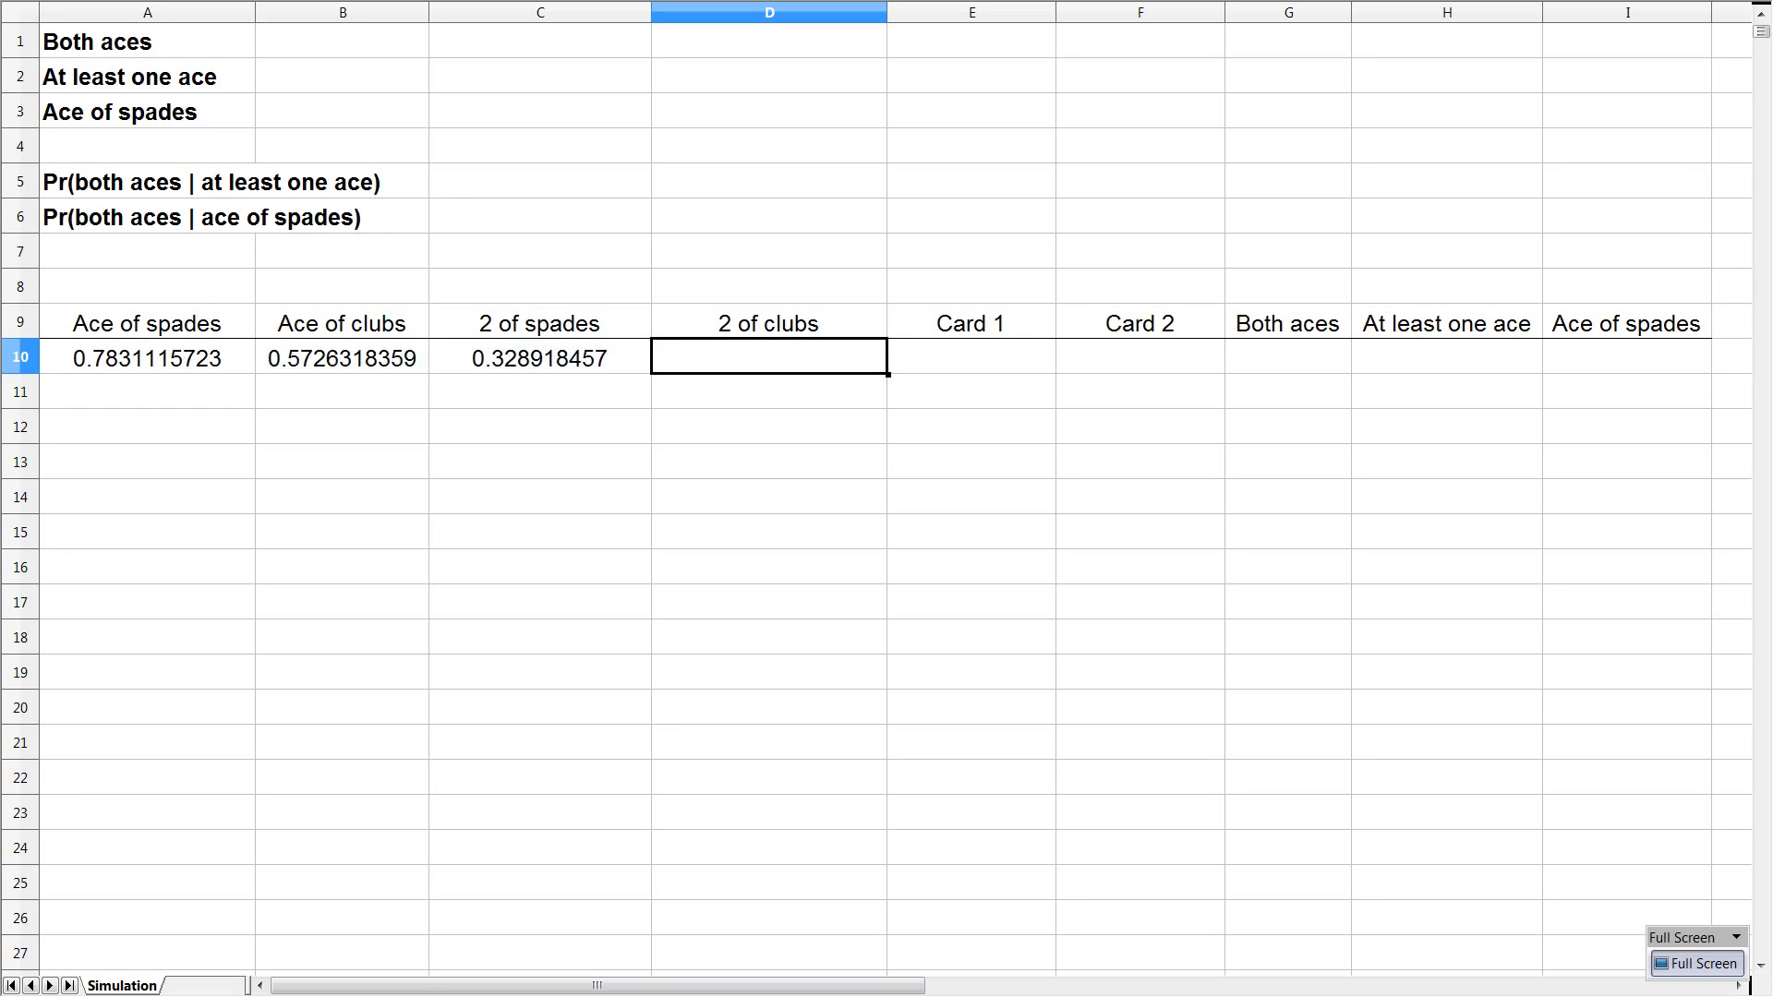
pyautogui.hotkey('ctrl', 'v')
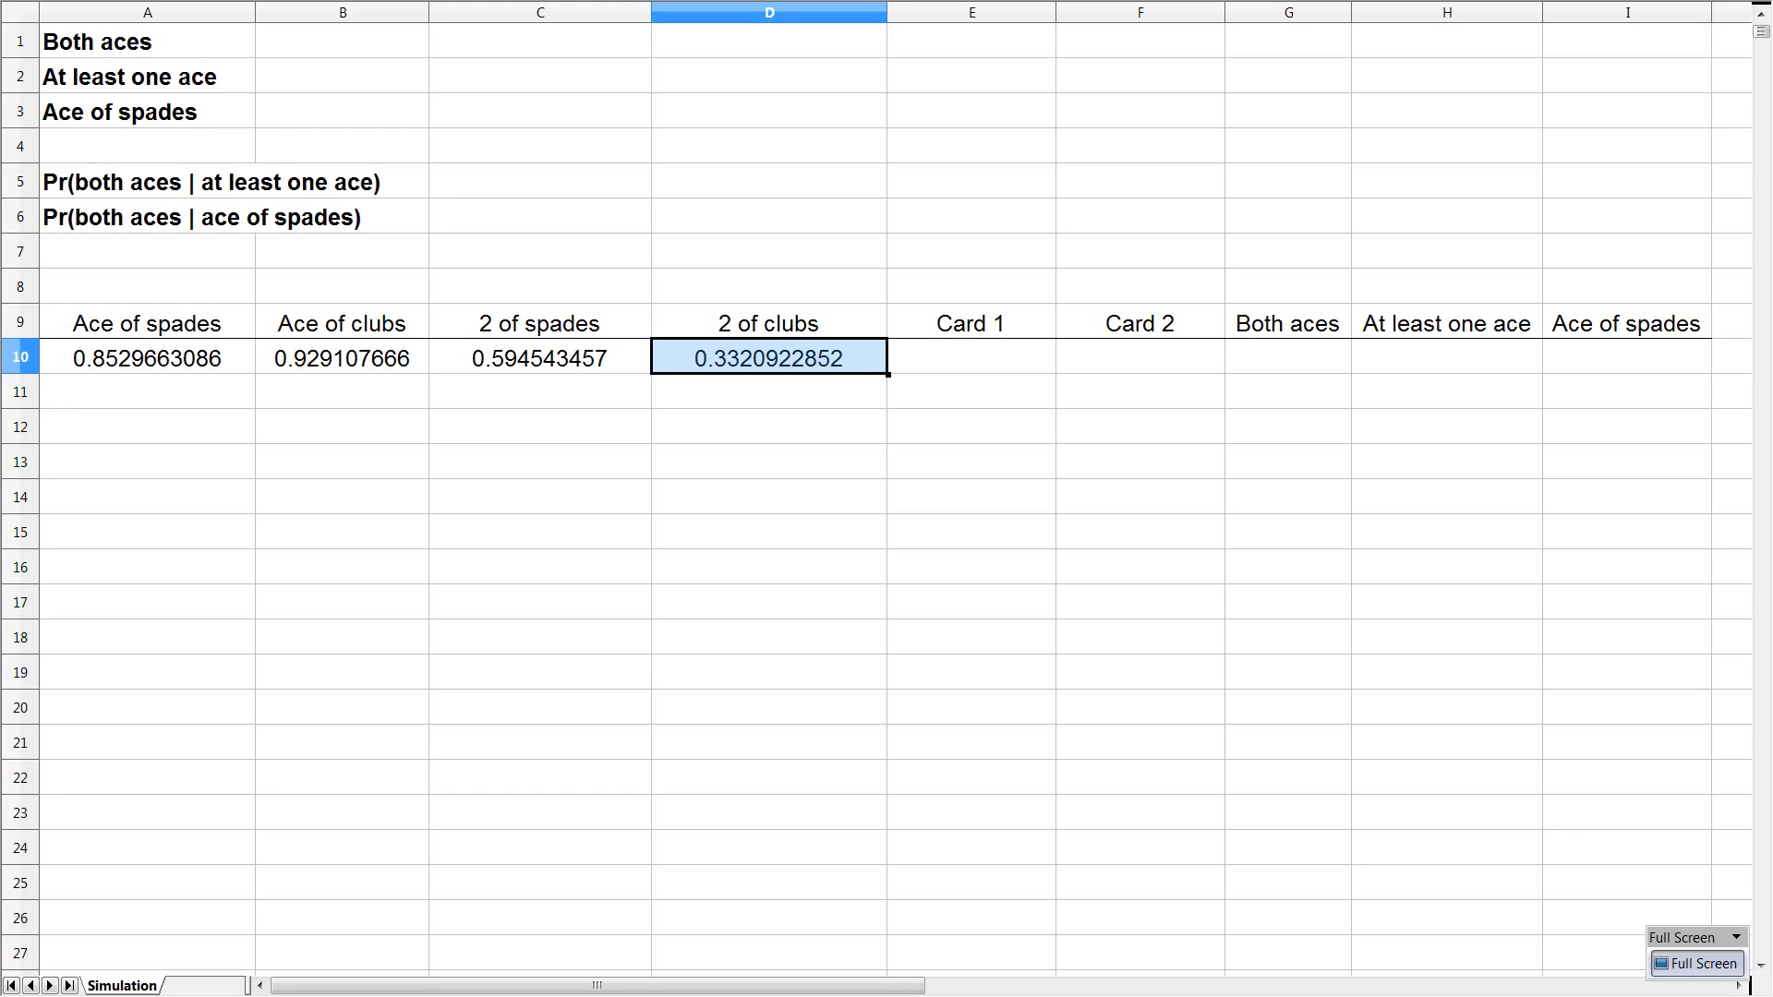
# Step: Compare the random numbers in row 10 with their card headers to see which cards rank highest
pyautogui.press('Left')
pyautogui.press('Left')
pyautogui.press('Left')
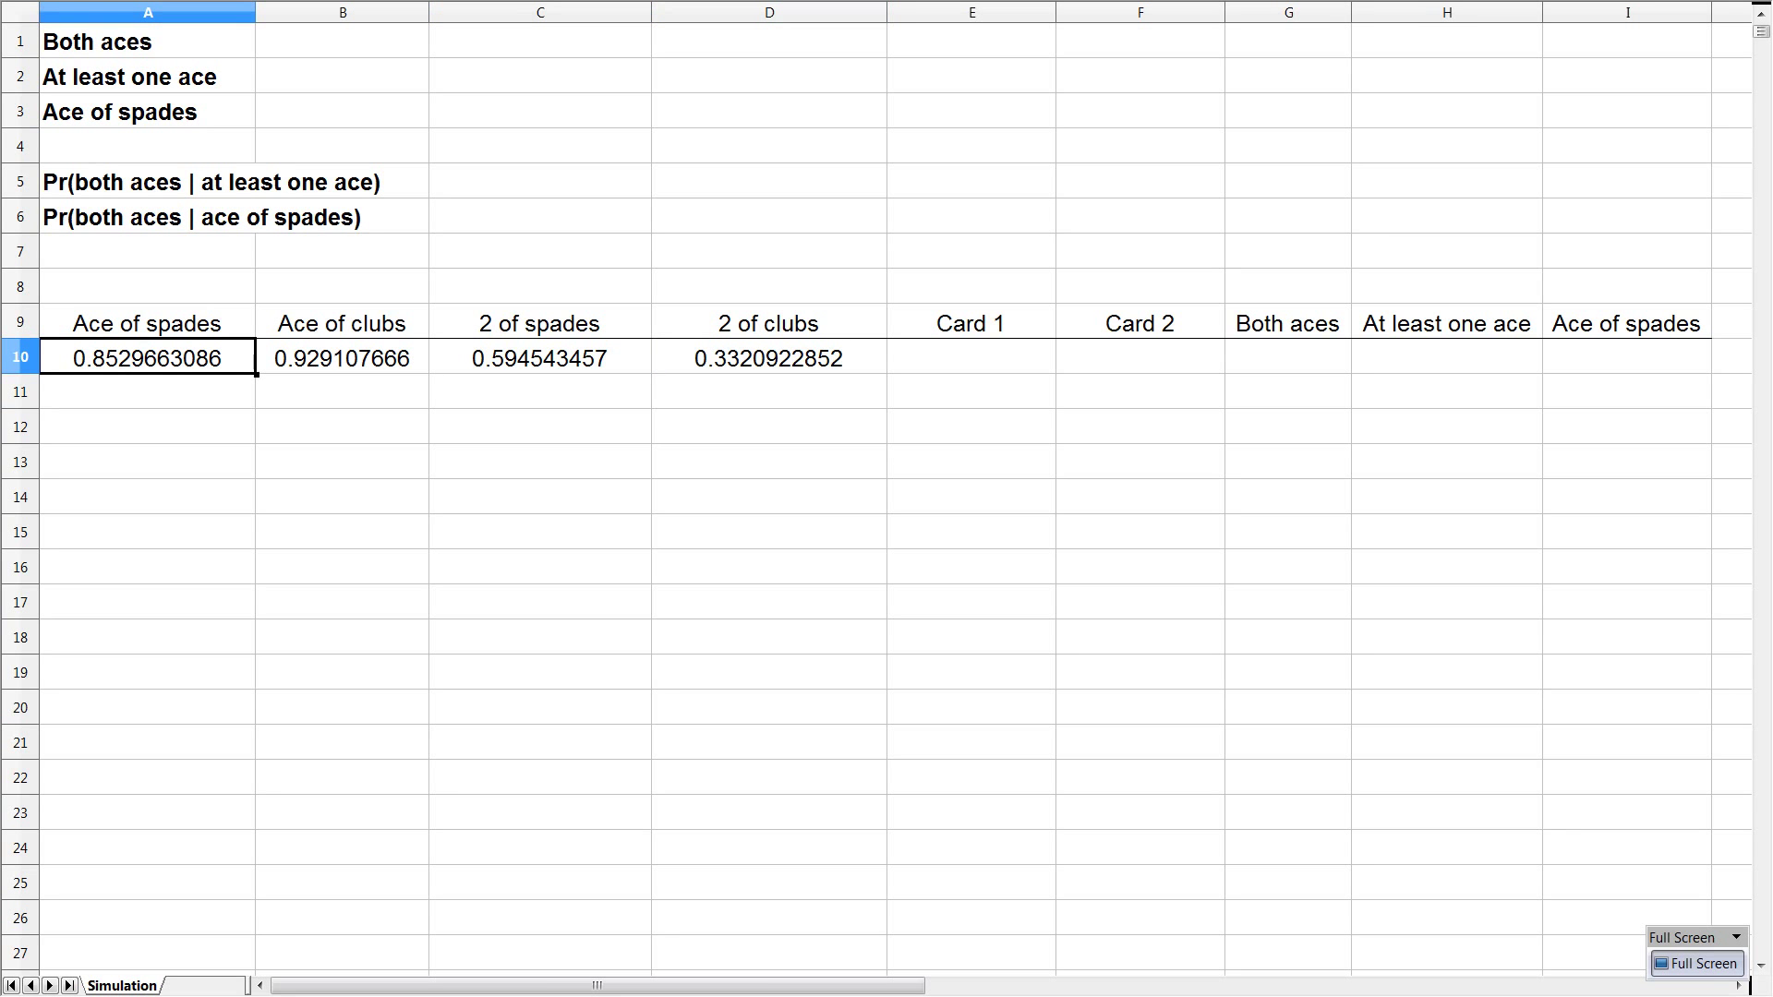
pyautogui.hotkey('shift', 'Right')
pyautogui.hotkey('shift', 'Right')
pyautogui.hotkey('shift', 'Right')
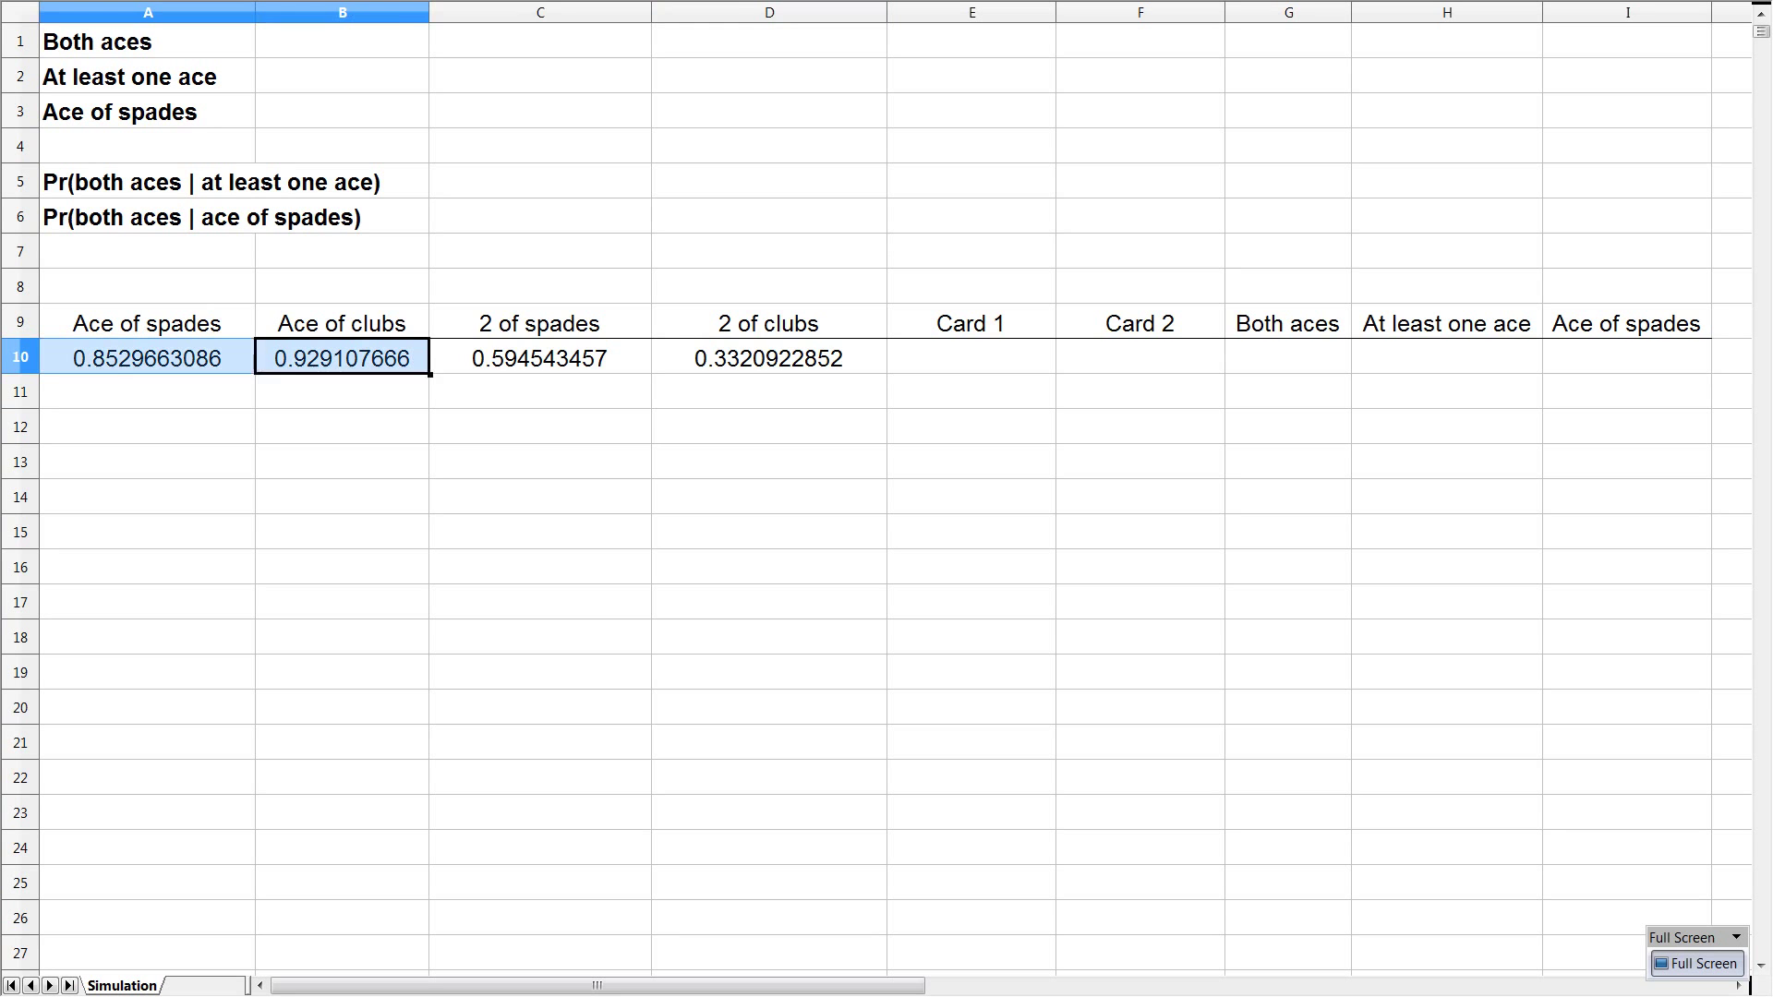
pyautogui.press('Left')
pyautogui.press('Left')
pyautogui.press('Left')
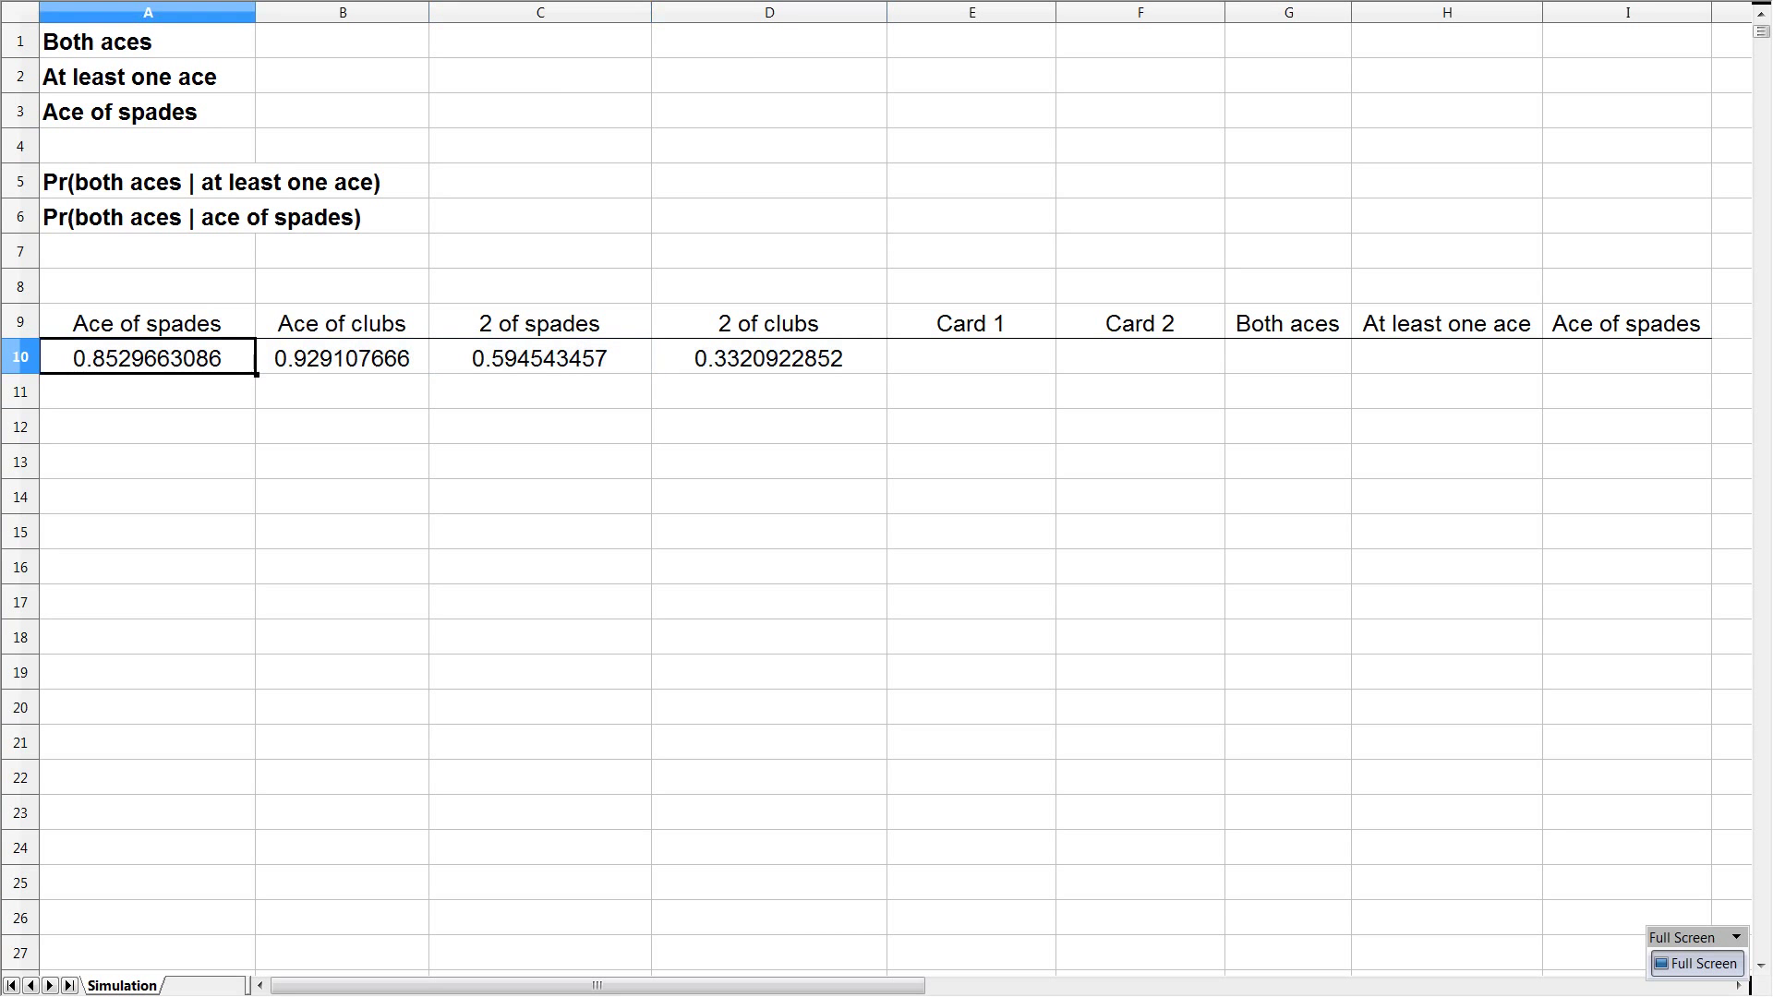
pyautogui.press('Up')
pyautogui.press('Right')
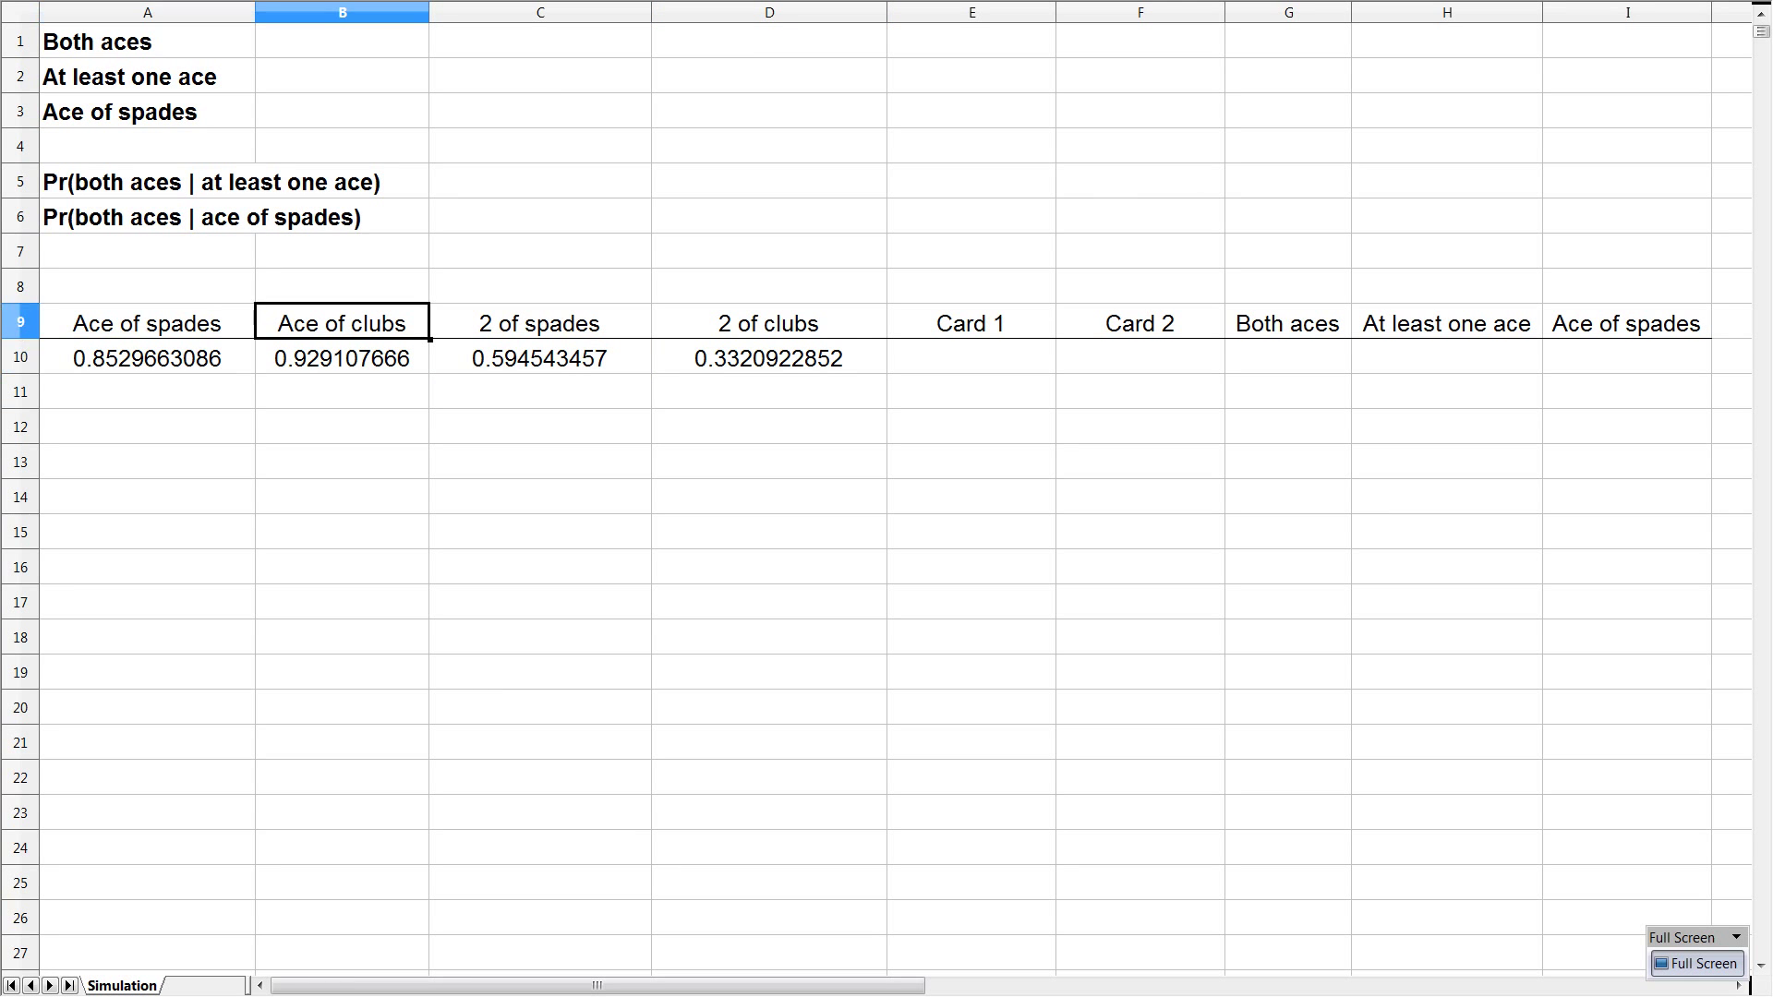
pyautogui.press('Down')
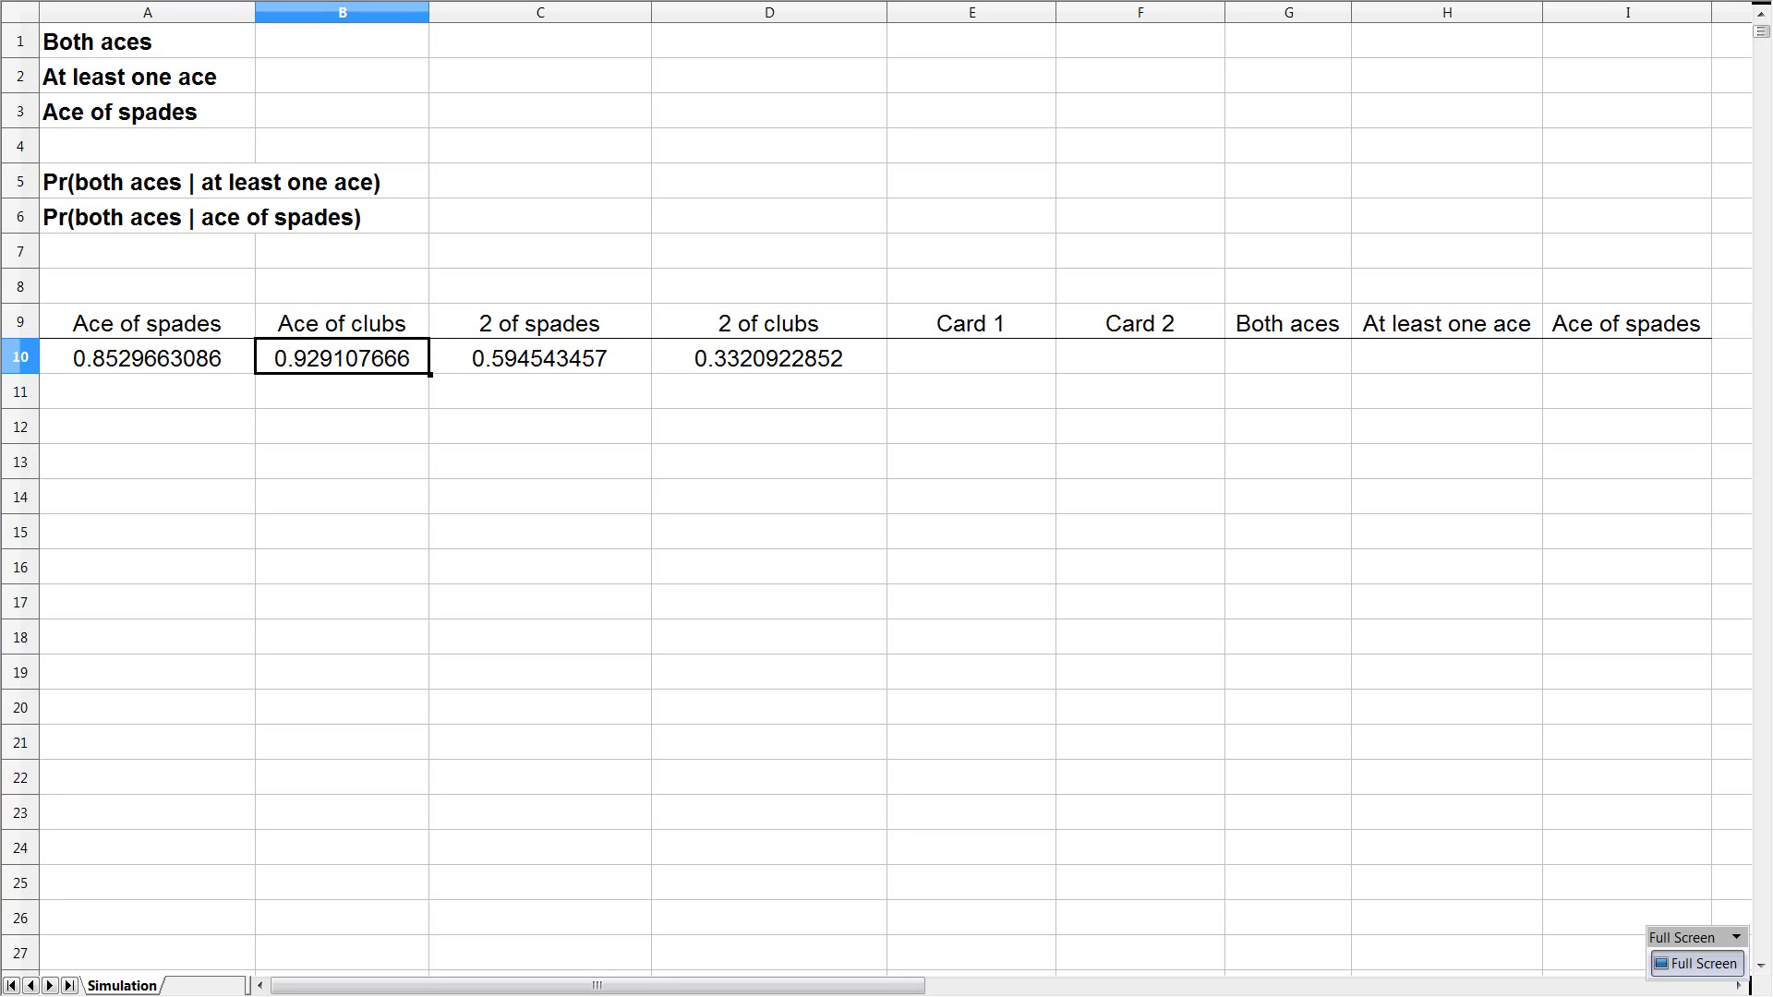
pyautogui.press('Left')
pyautogui.press('Up')
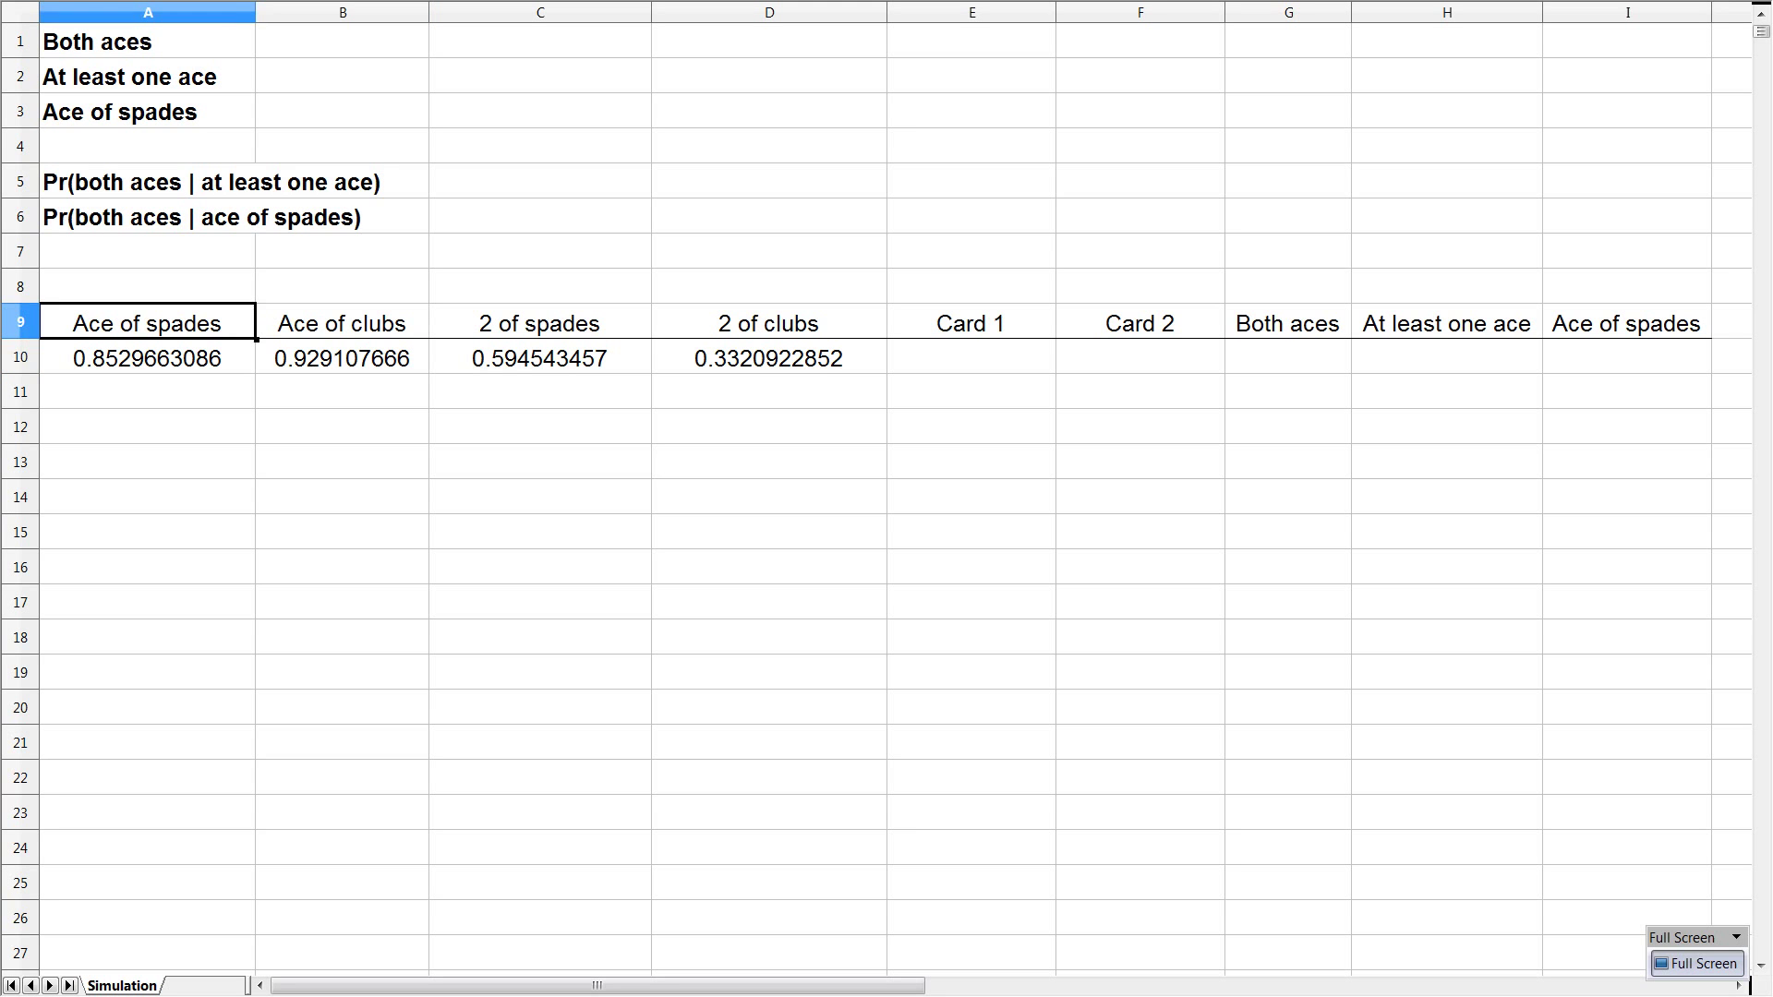
pyautogui.press('Down')
pyautogui.press('Right')
pyautogui.press('Left')
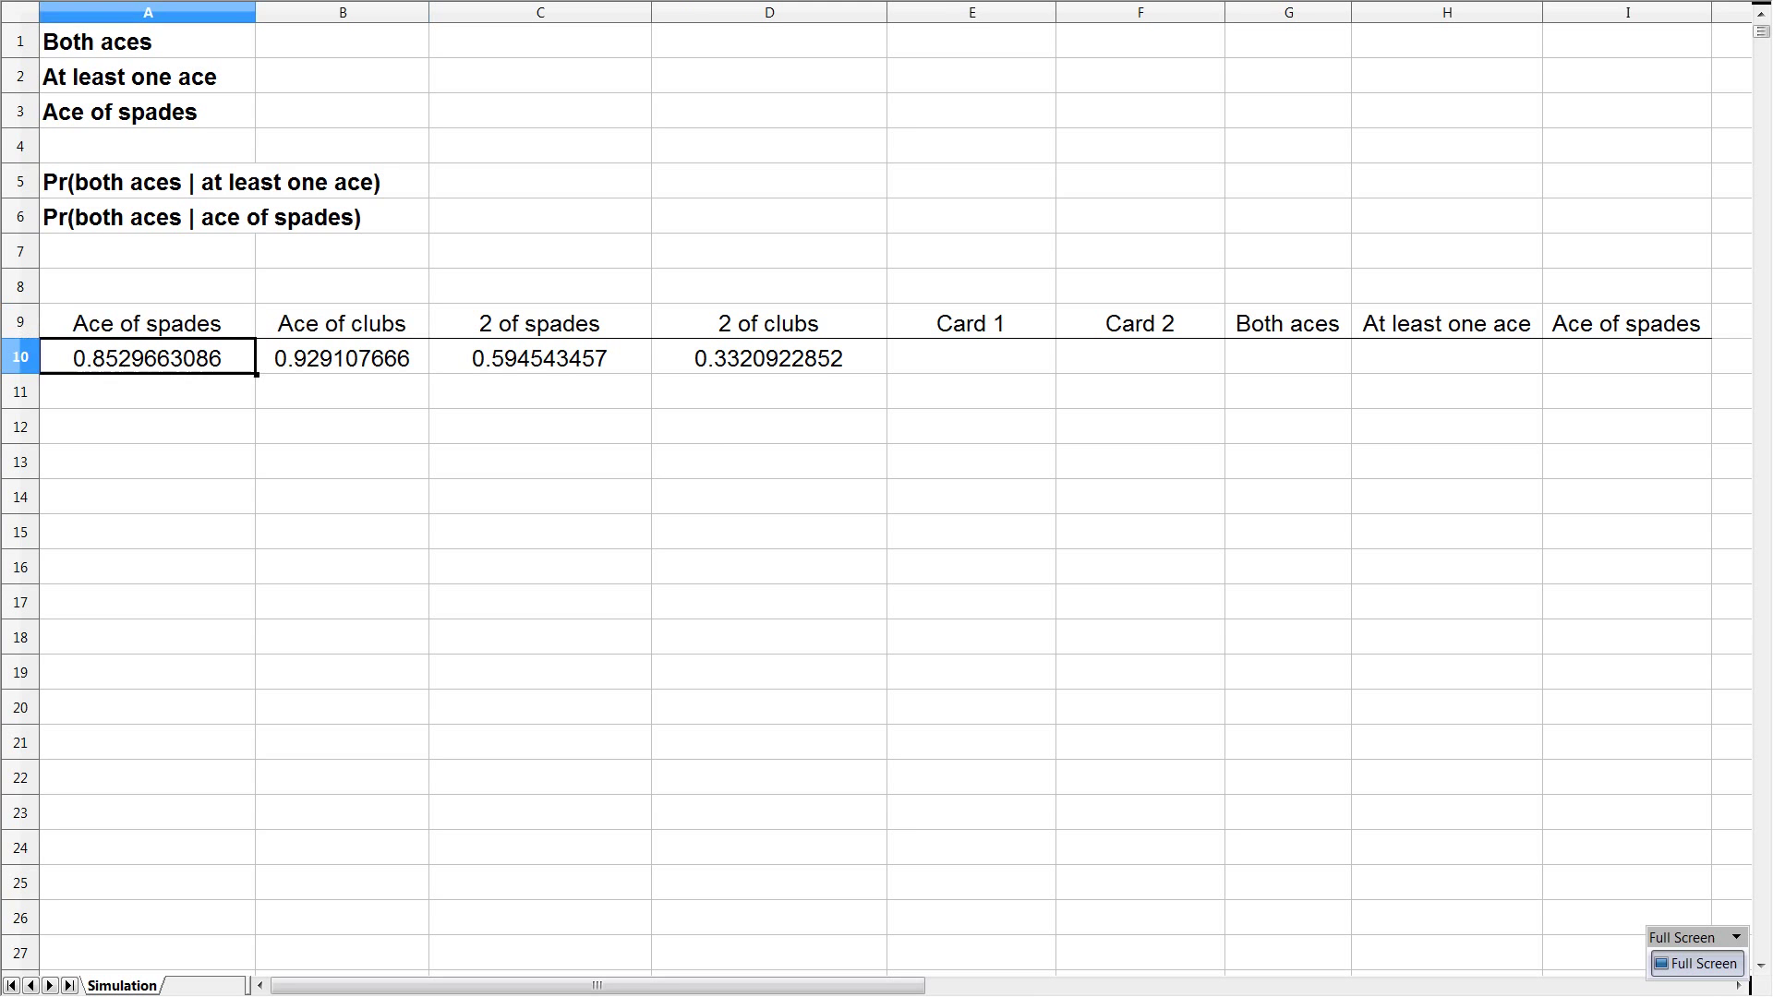
# Step: Start the Card 1 formula in E10 with =index( over the card headers A9:D9
pyautogui.press('Right')
pyautogui.press('Right')
pyautogui.press('Right')
pyautogui.press('Right')
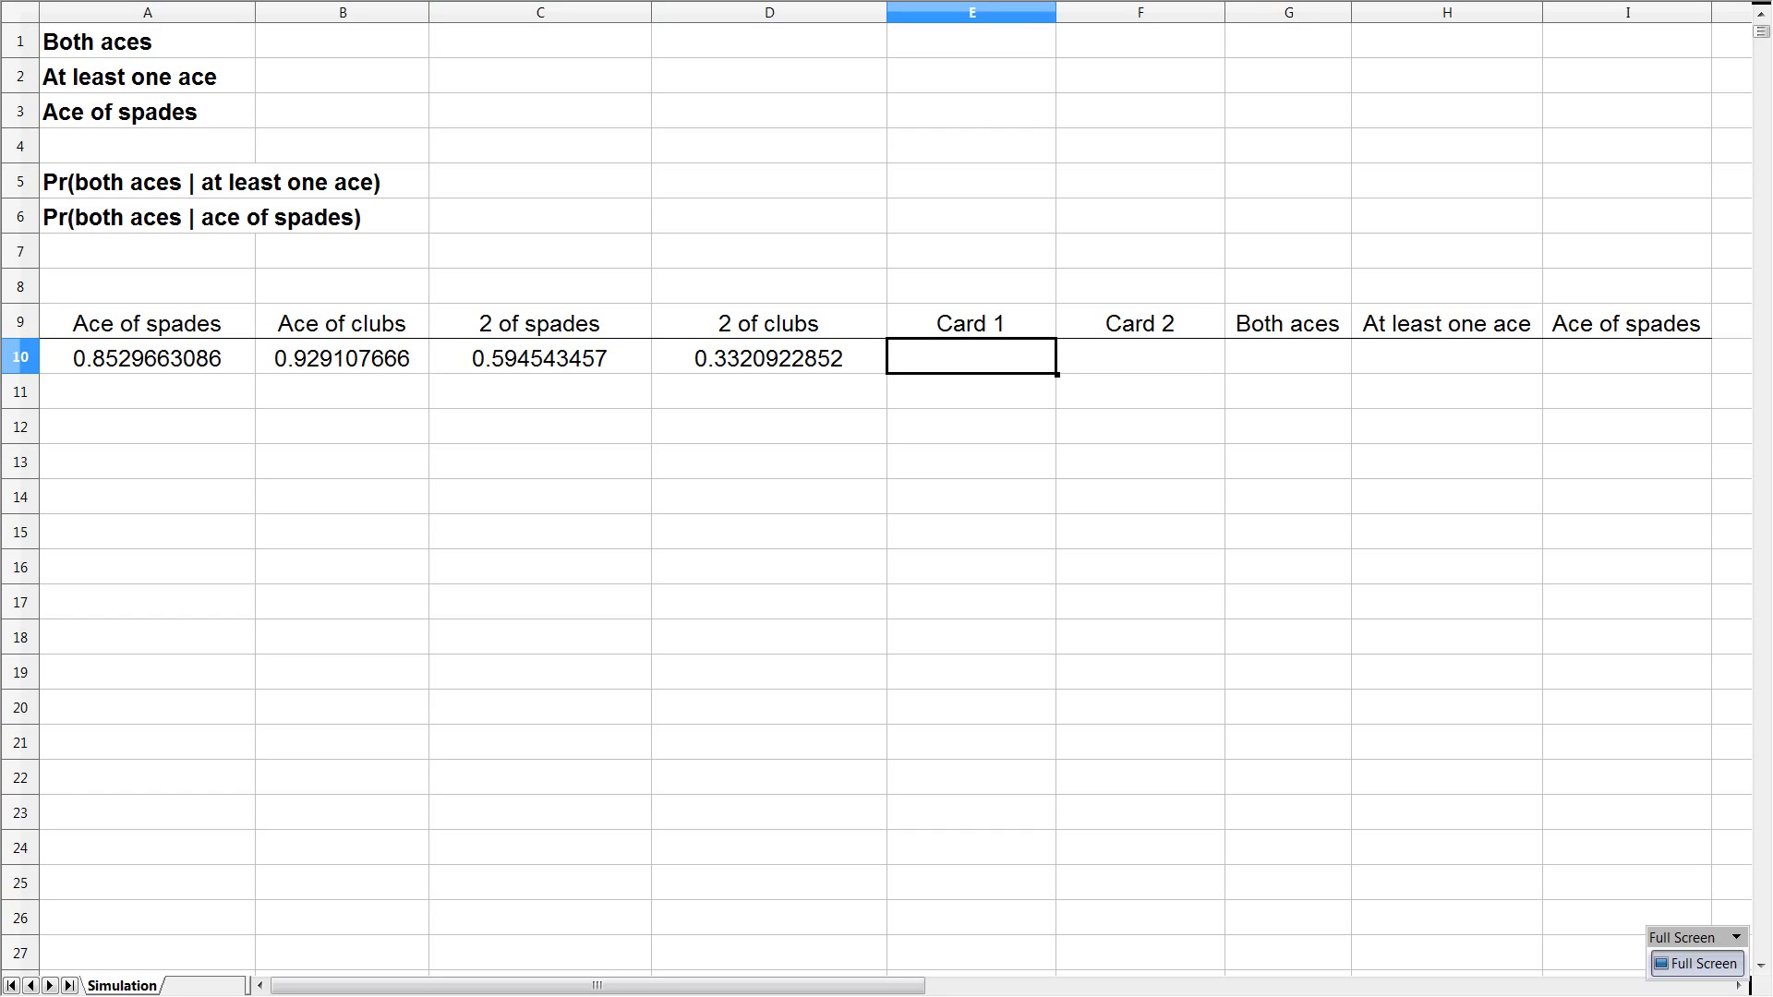
pyautogui.write('=index(')
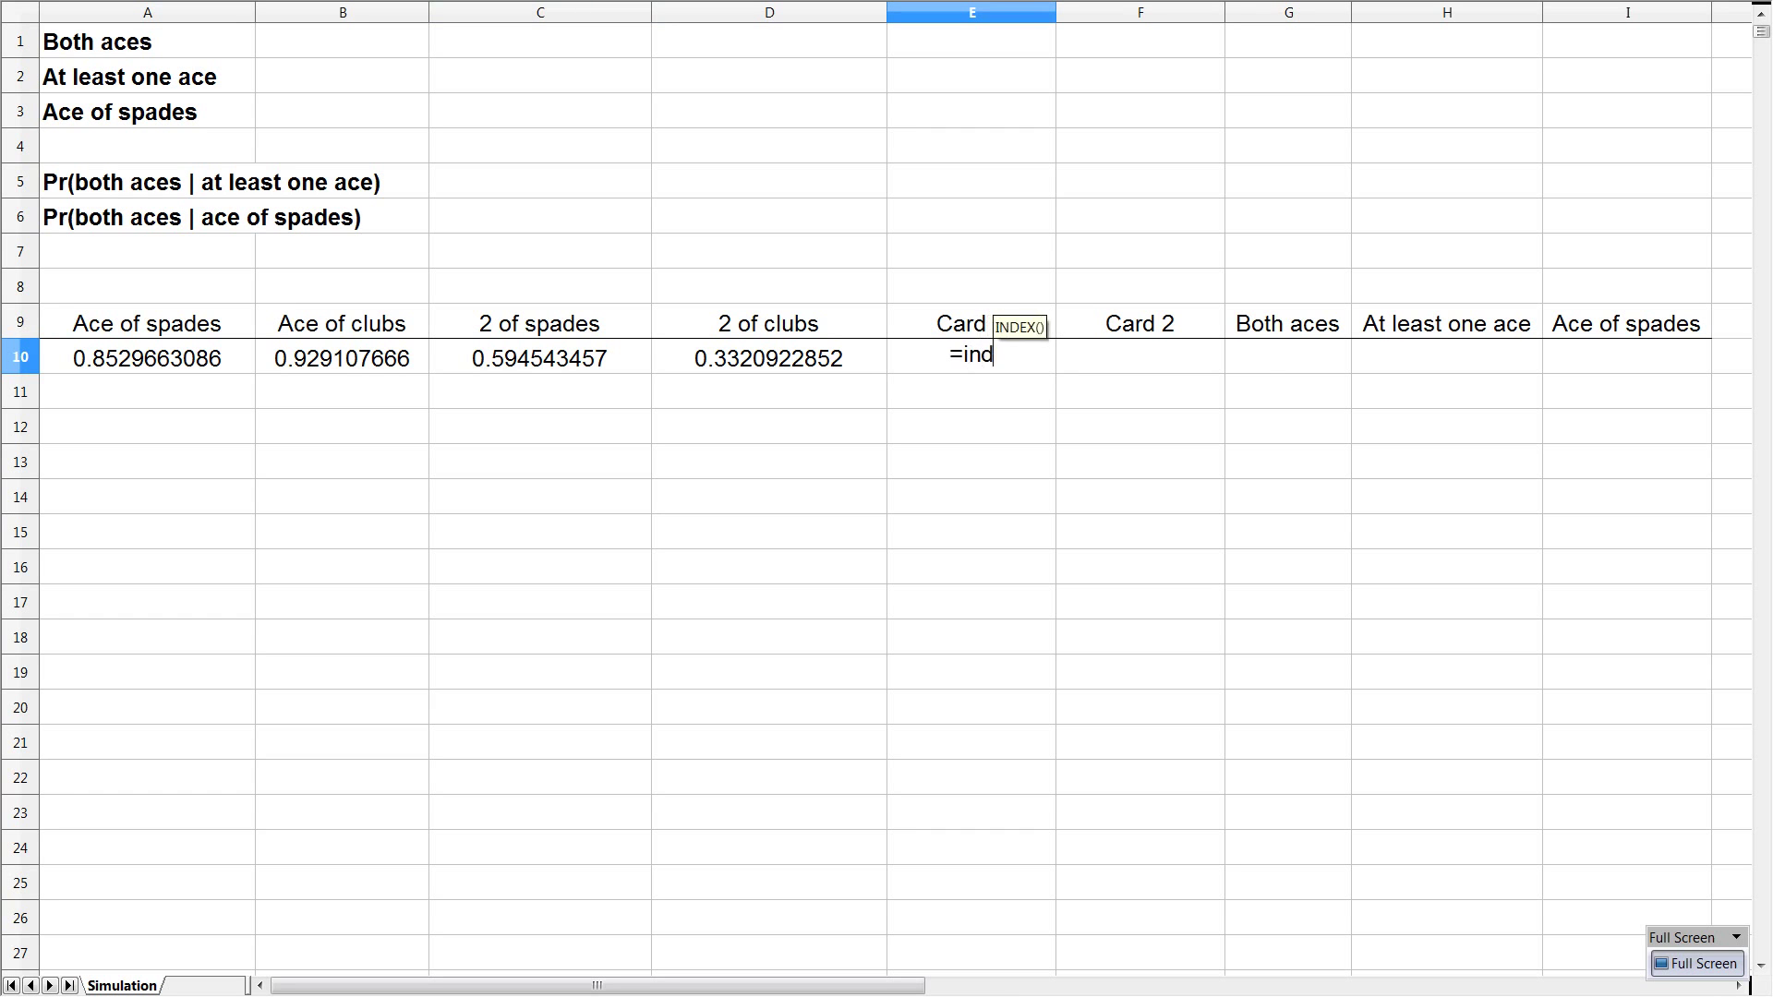
pyautogui.press('Up')
pyautogui.press('Left')
pyautogui.press('Left')
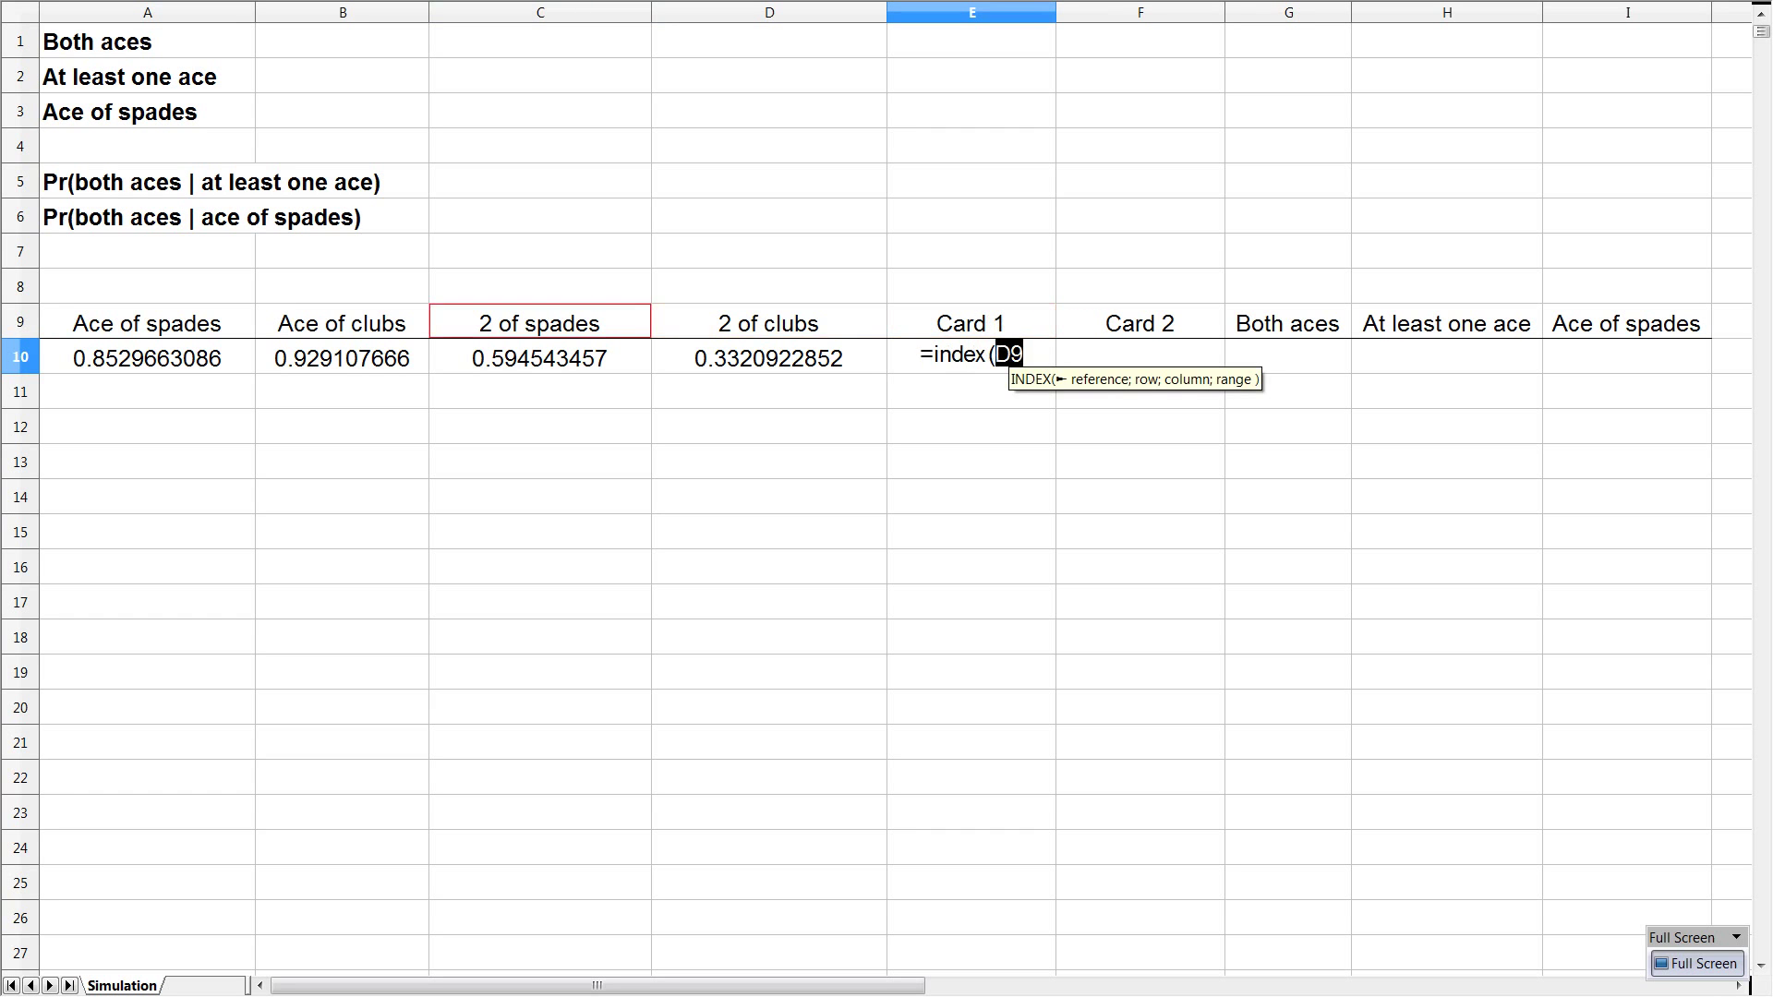
pyautogui.press('Right')
pyautogui.hotkey('shift', 'Left')
pyautogui.hotkey('shift', 'Left')
pyautogui.hotkey('shift', 'Left')
pyautogui.write(';')
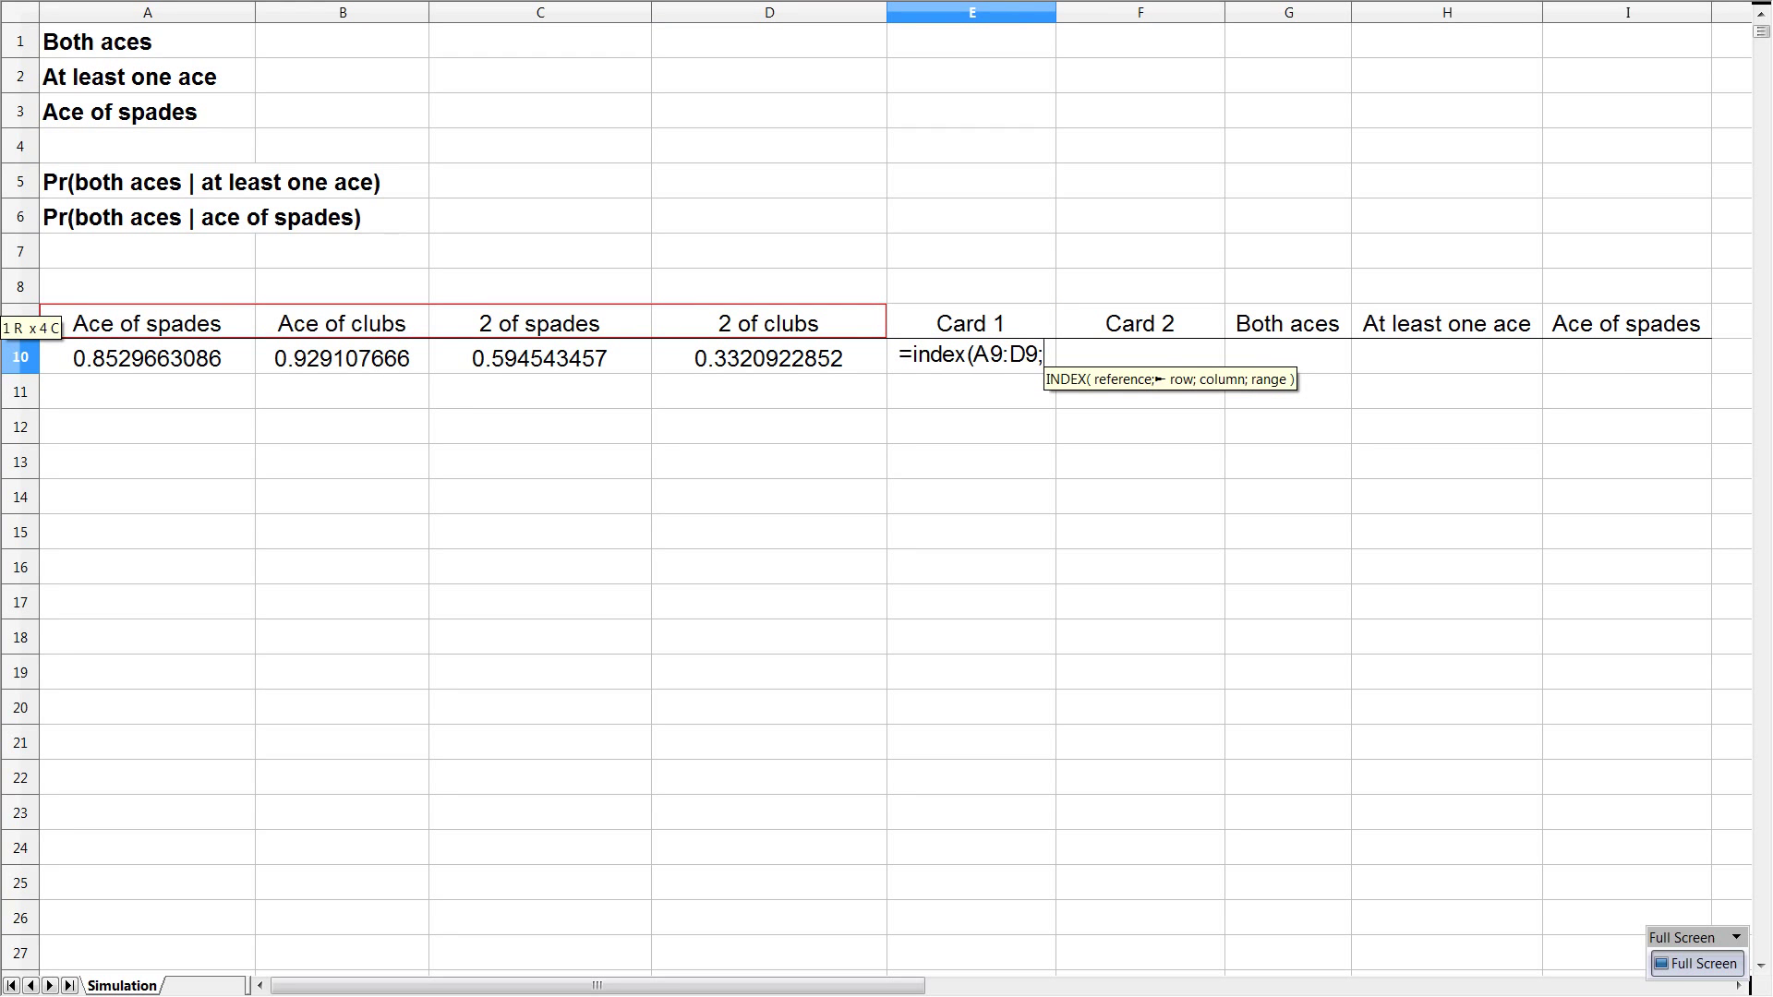
pyautogui.write('rank(*')
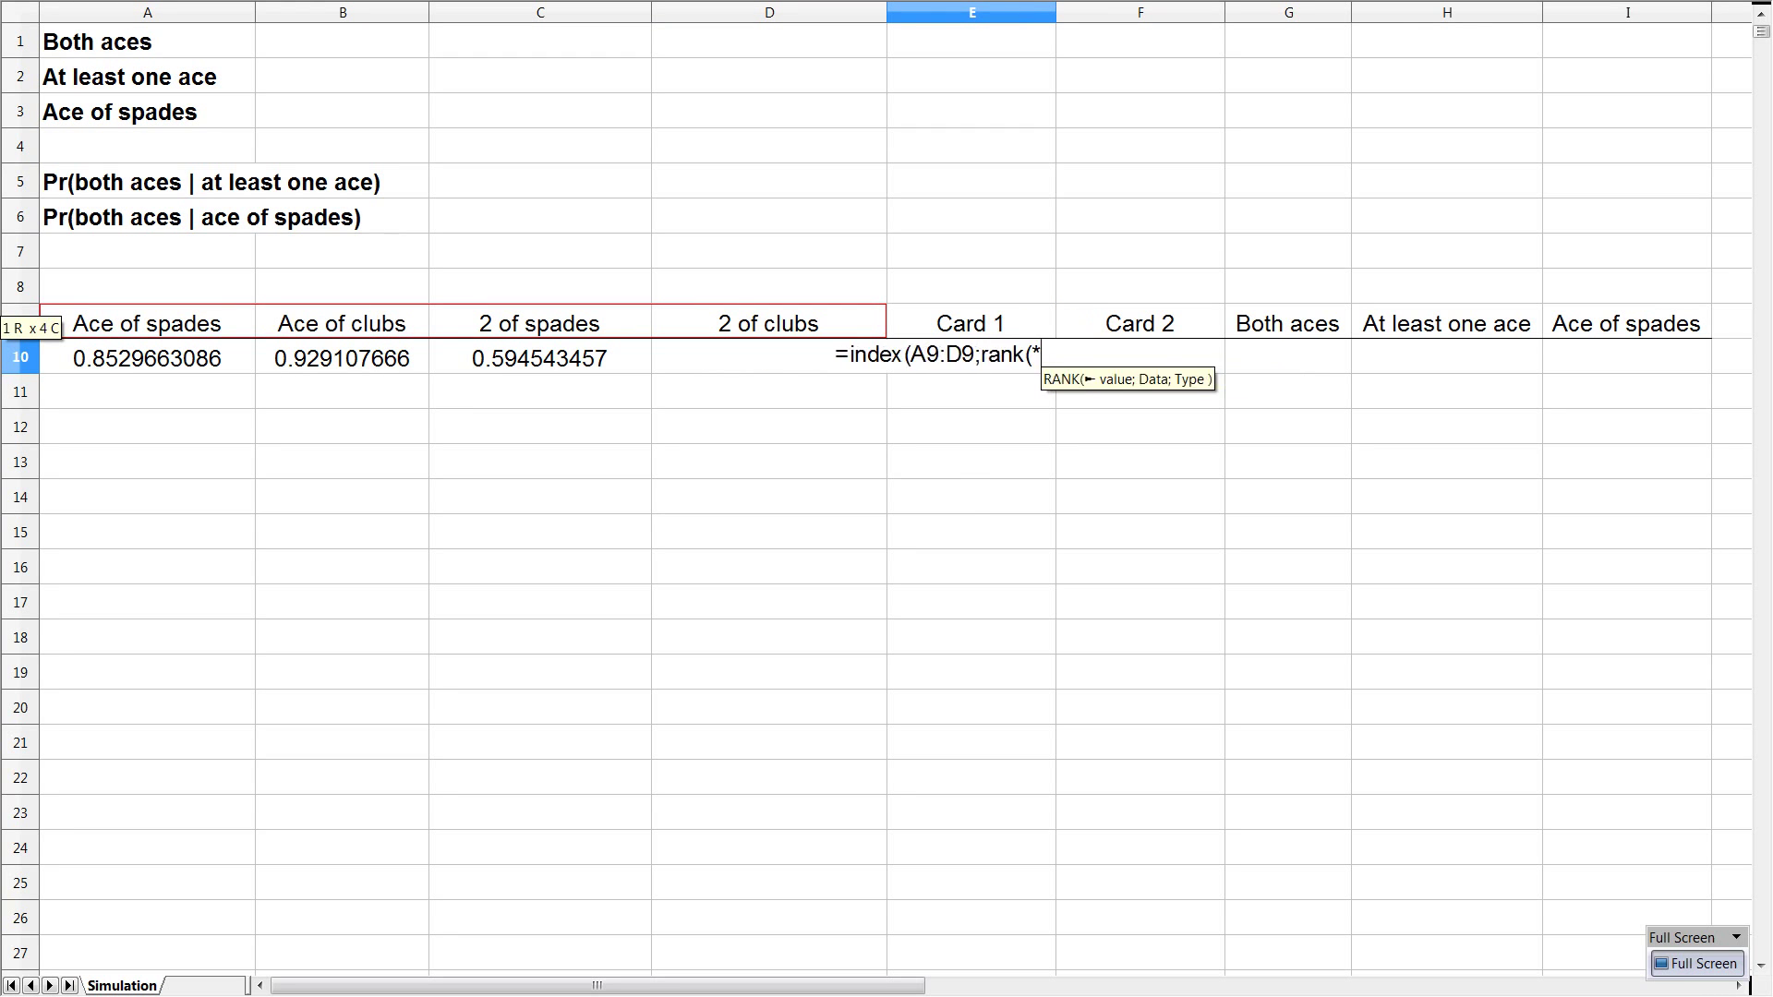
# Step: Complete the E10 formula with rank(A10;A10:D10) as the index argument and enter it
pyautogui.press('BackSpace')
pyautogui.press('Home')
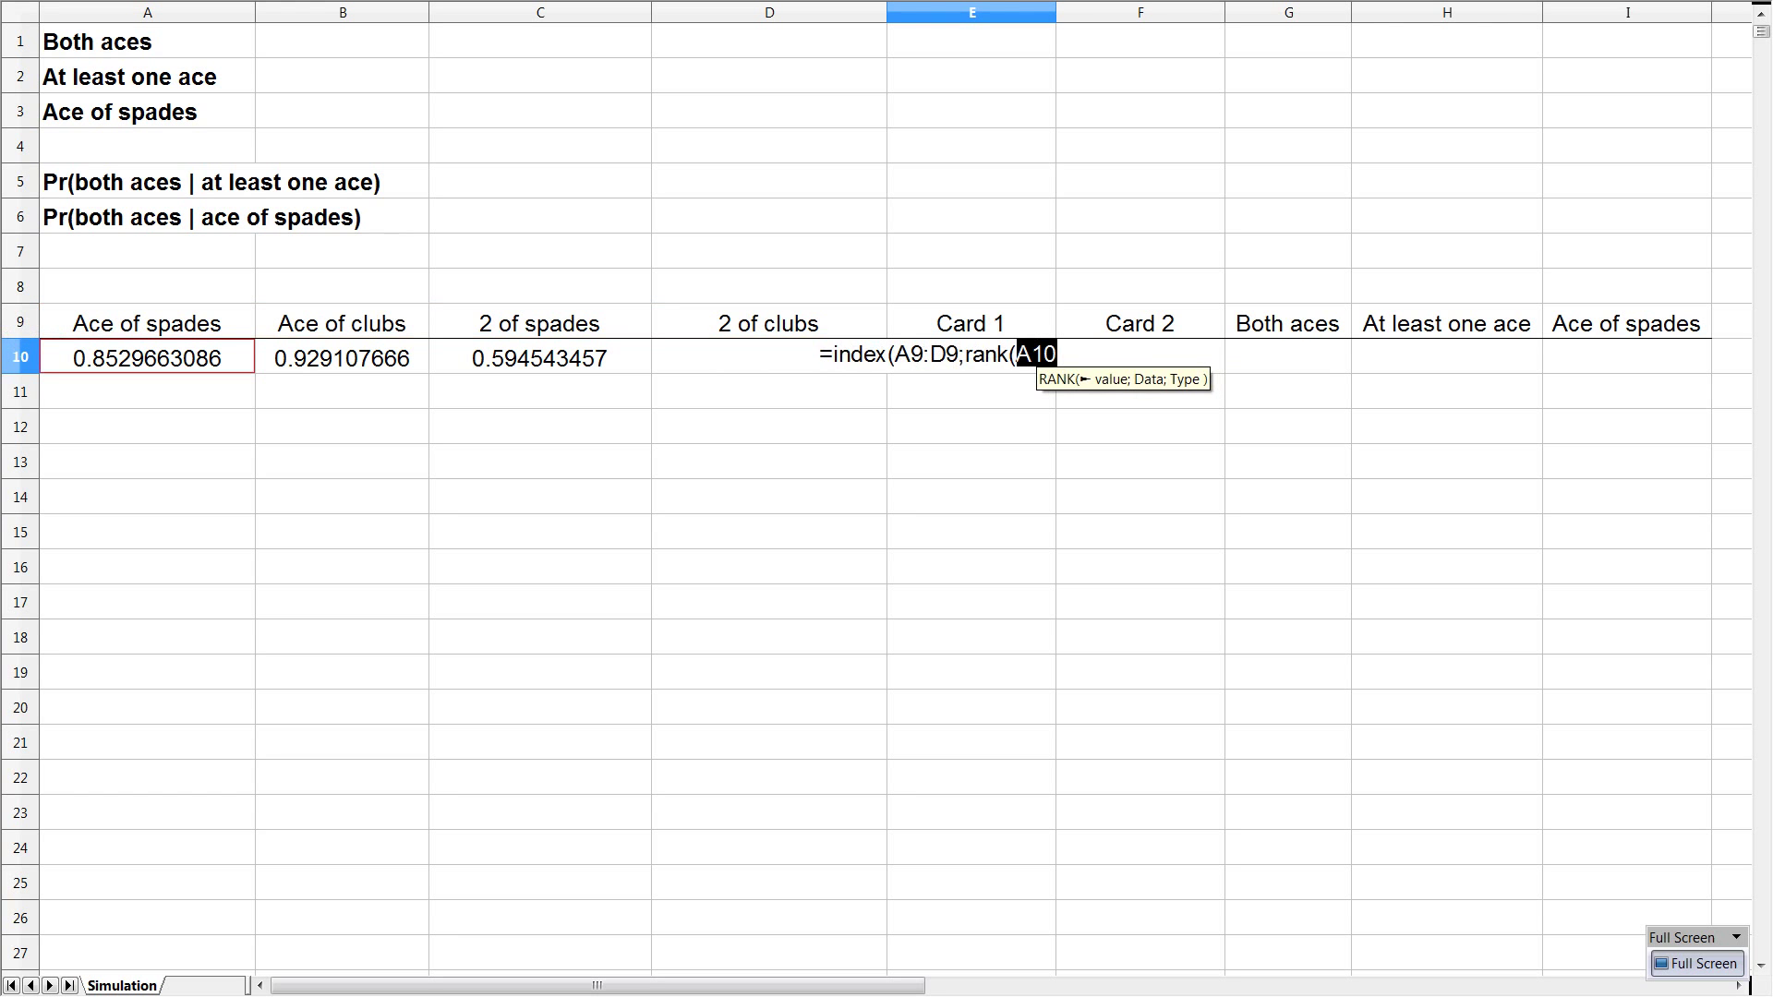
pyautogui.write(';')
pyautogui.click(148, 358)
pyautogui.moveTo(148, 358); pyautogui.dragTo(769, 358)
pyautogui.write(')')
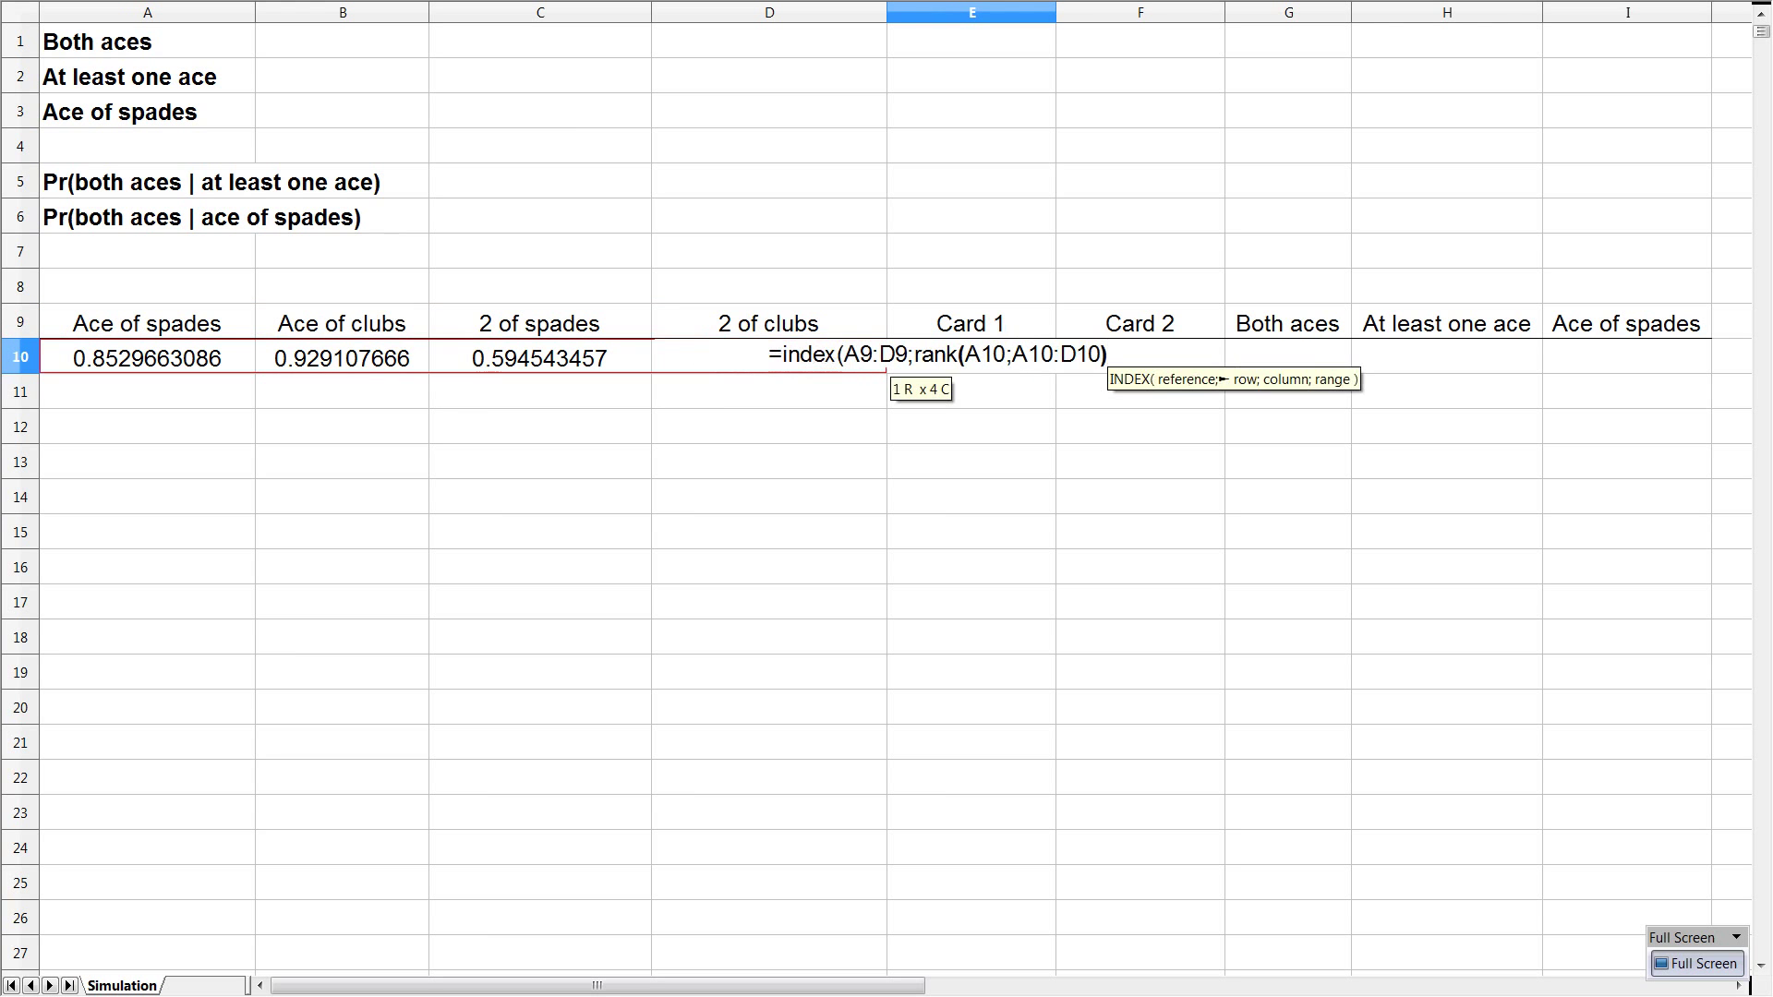
pyautogui.write(')')
pyautogui.press('Return')
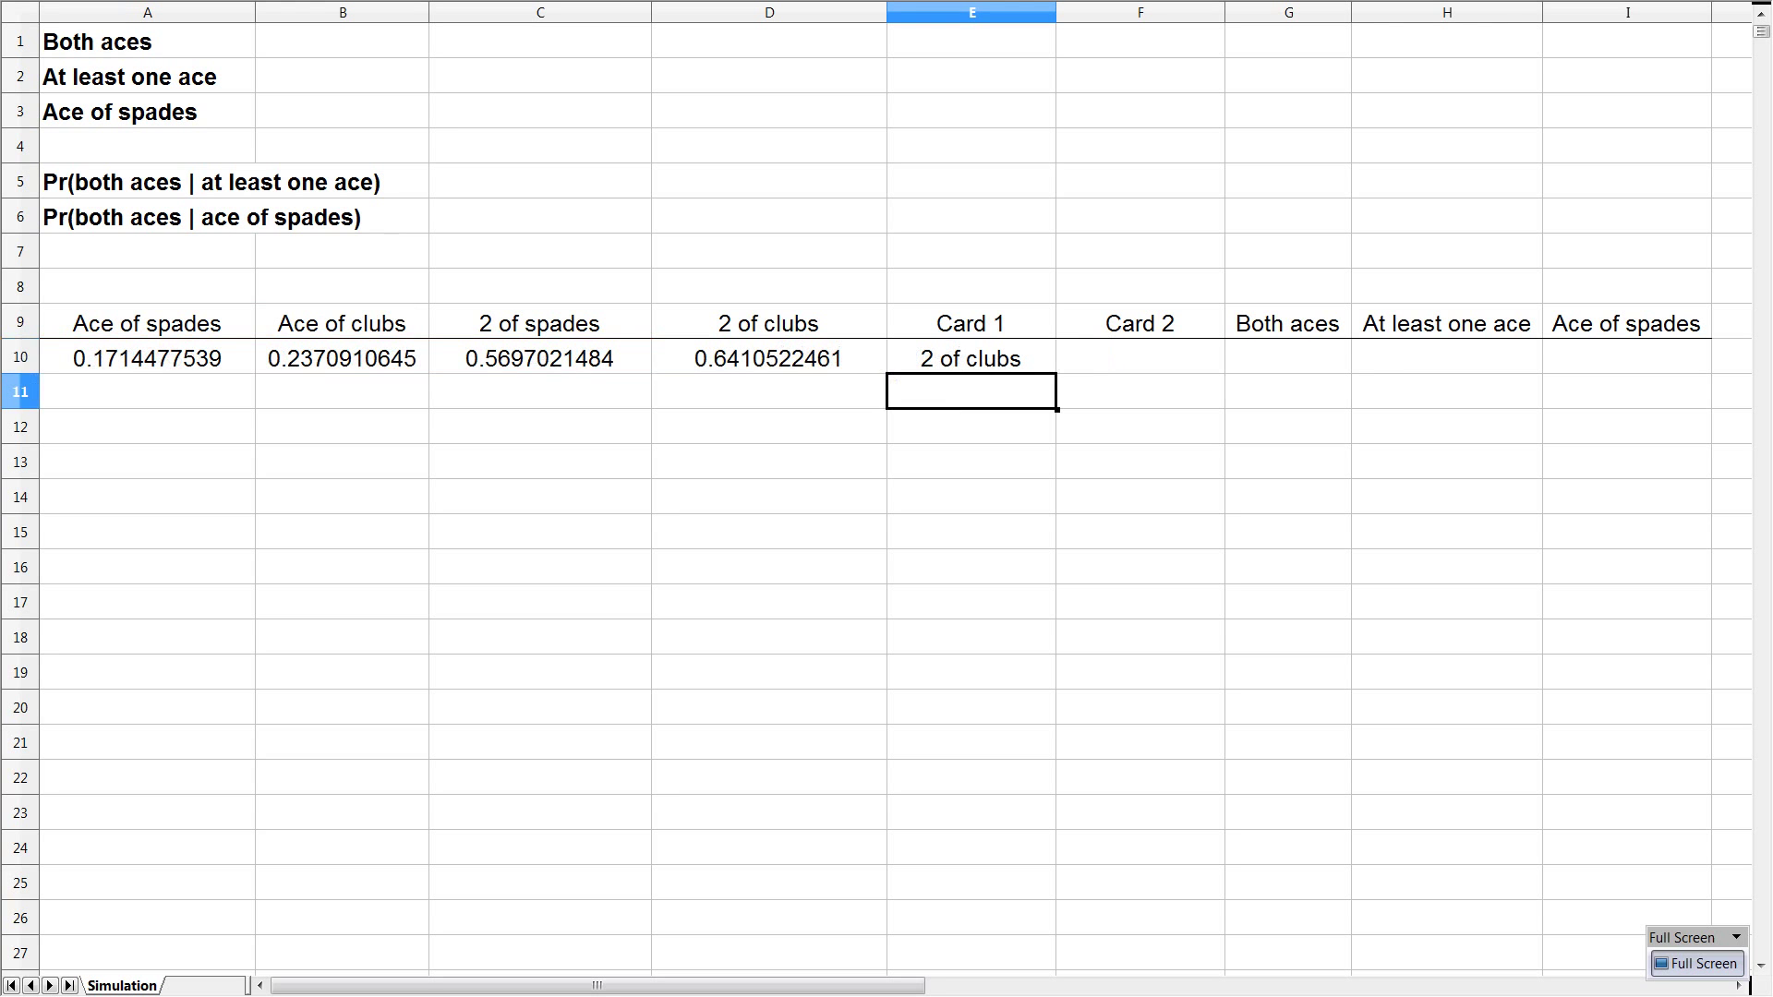
# Step: Check how A10 ranks among the random numbers in row 10 and which card header that rank points to for Card 1
pyautogui.click(971, 357)
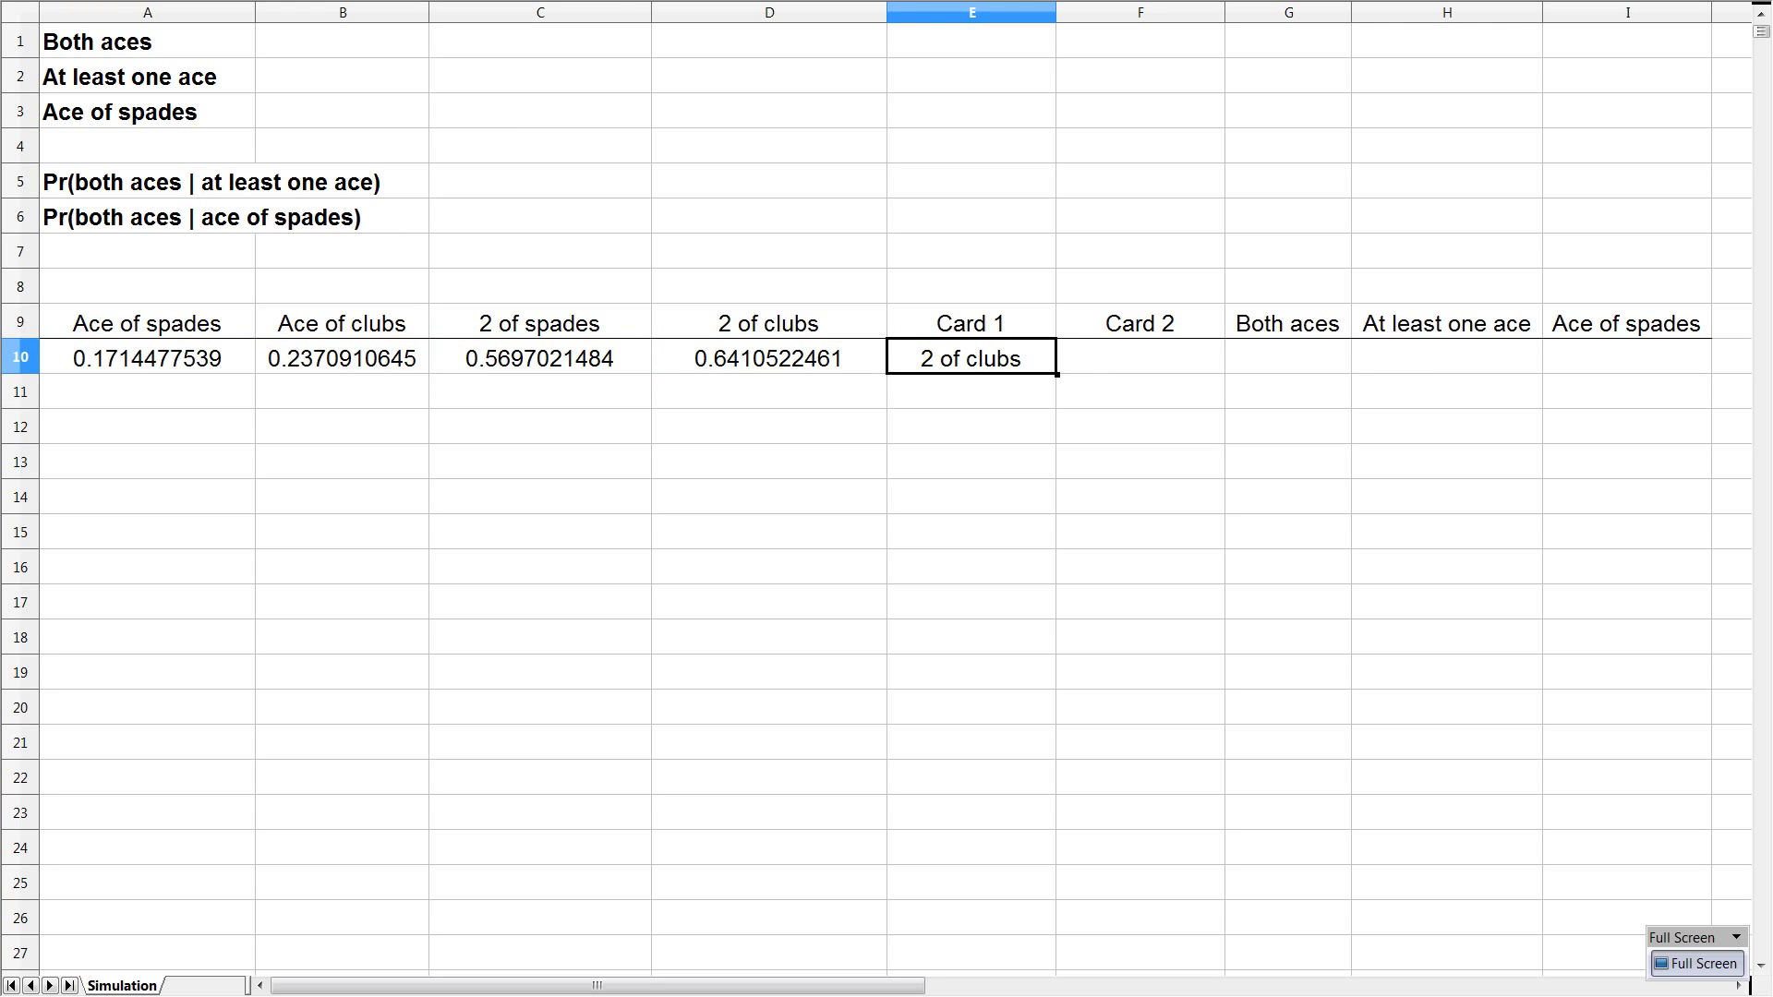
pyautogui.press('Left')
pyautogui.press('Left')
pyautogui.press('Left')
pyautogui.press('Left')
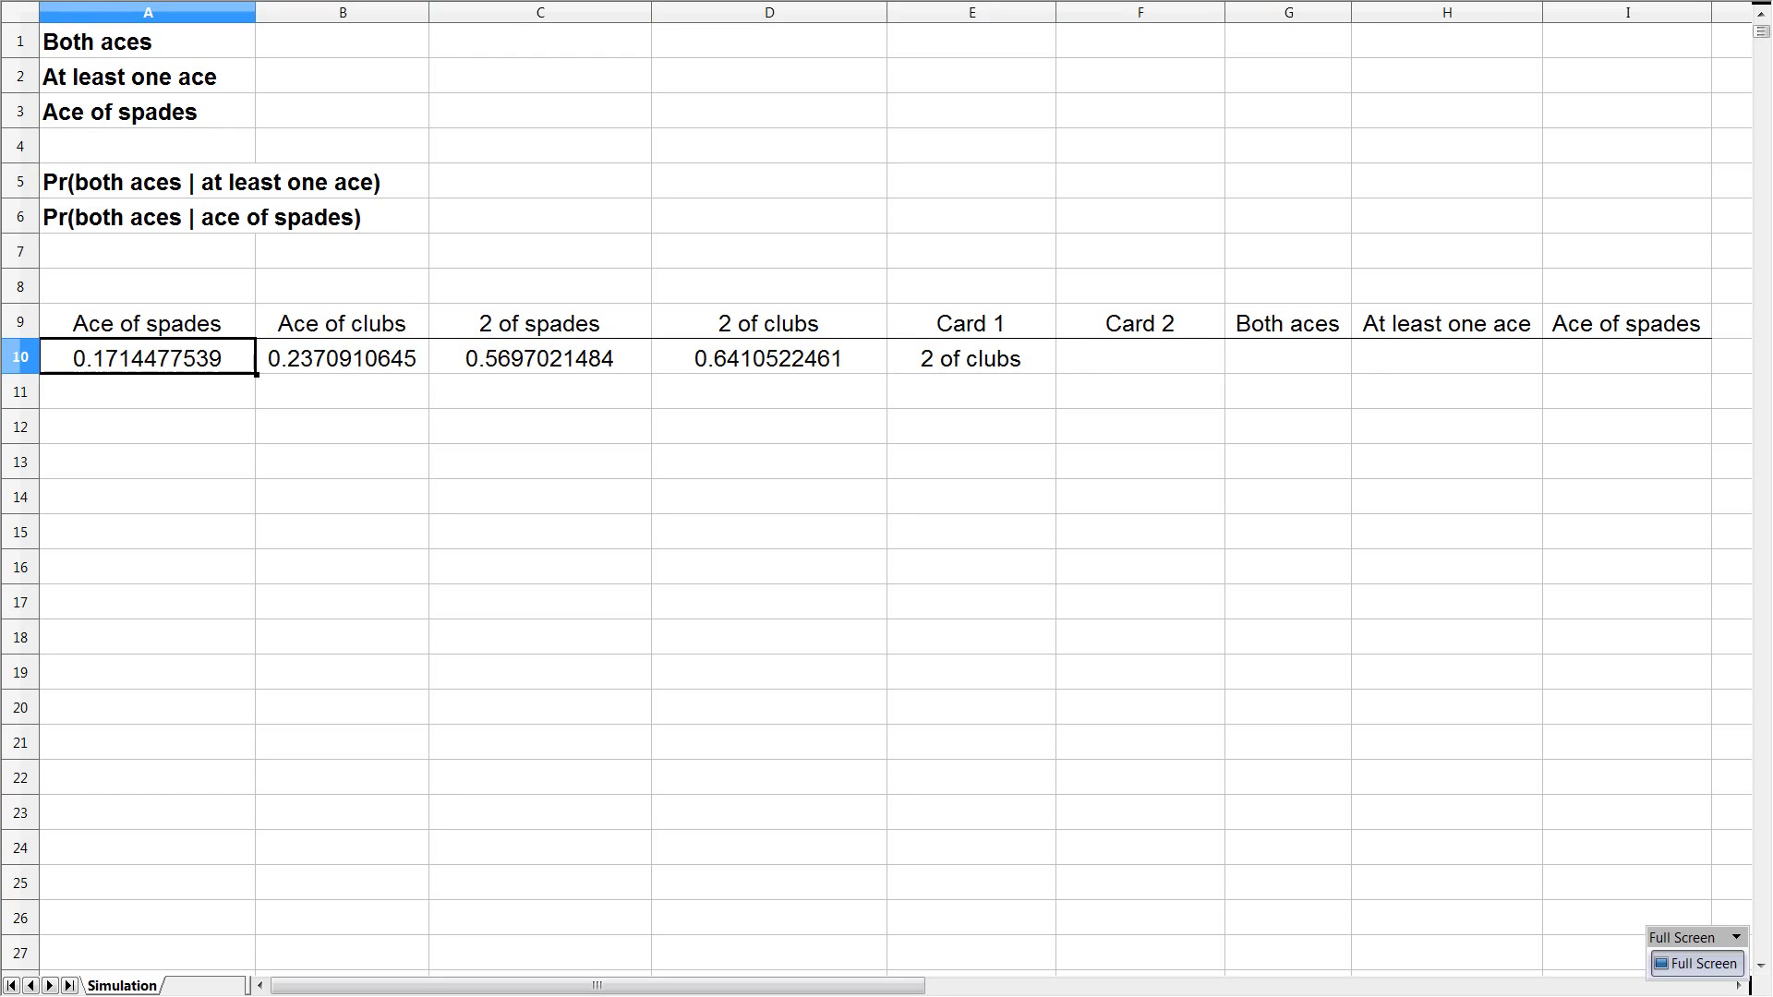
pyautogui.hotkey('shift', 'Right')
pyautogui.hotkey('shift', 'Right')
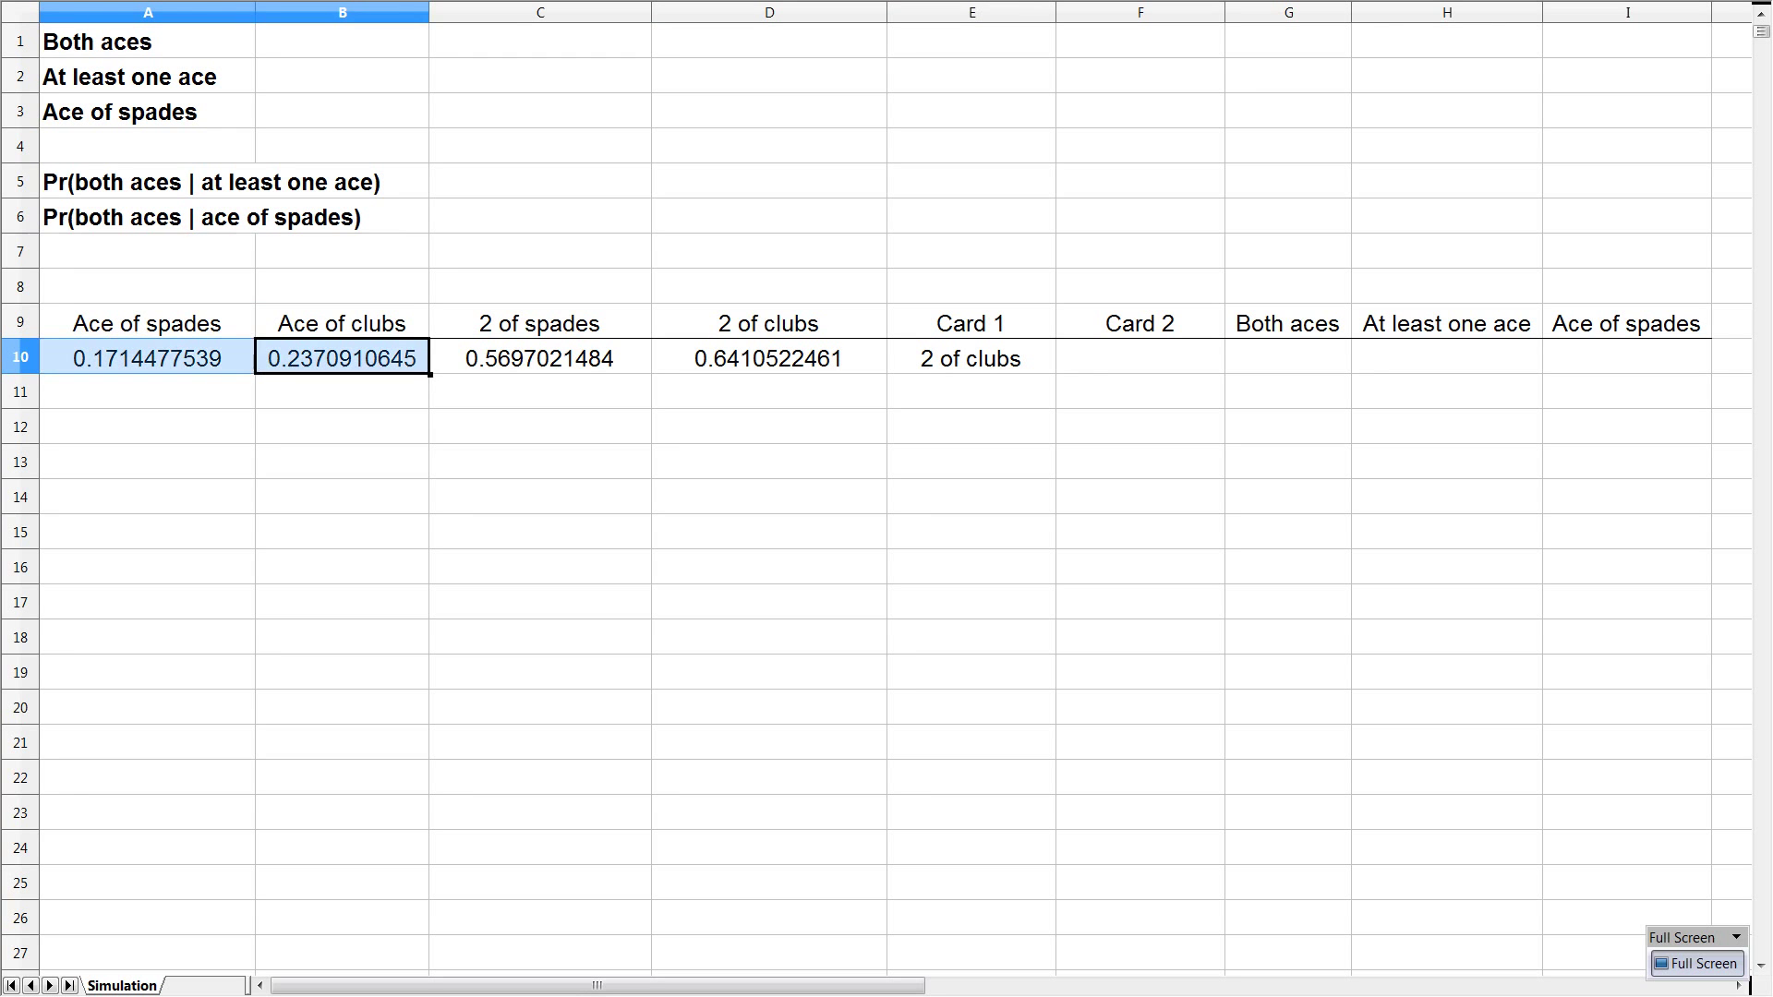
pyautogui.hotkey('shift', 'Right')
pyautogui.press('Left')
pyautogui.press('Left')
pyautogui.press('Left')
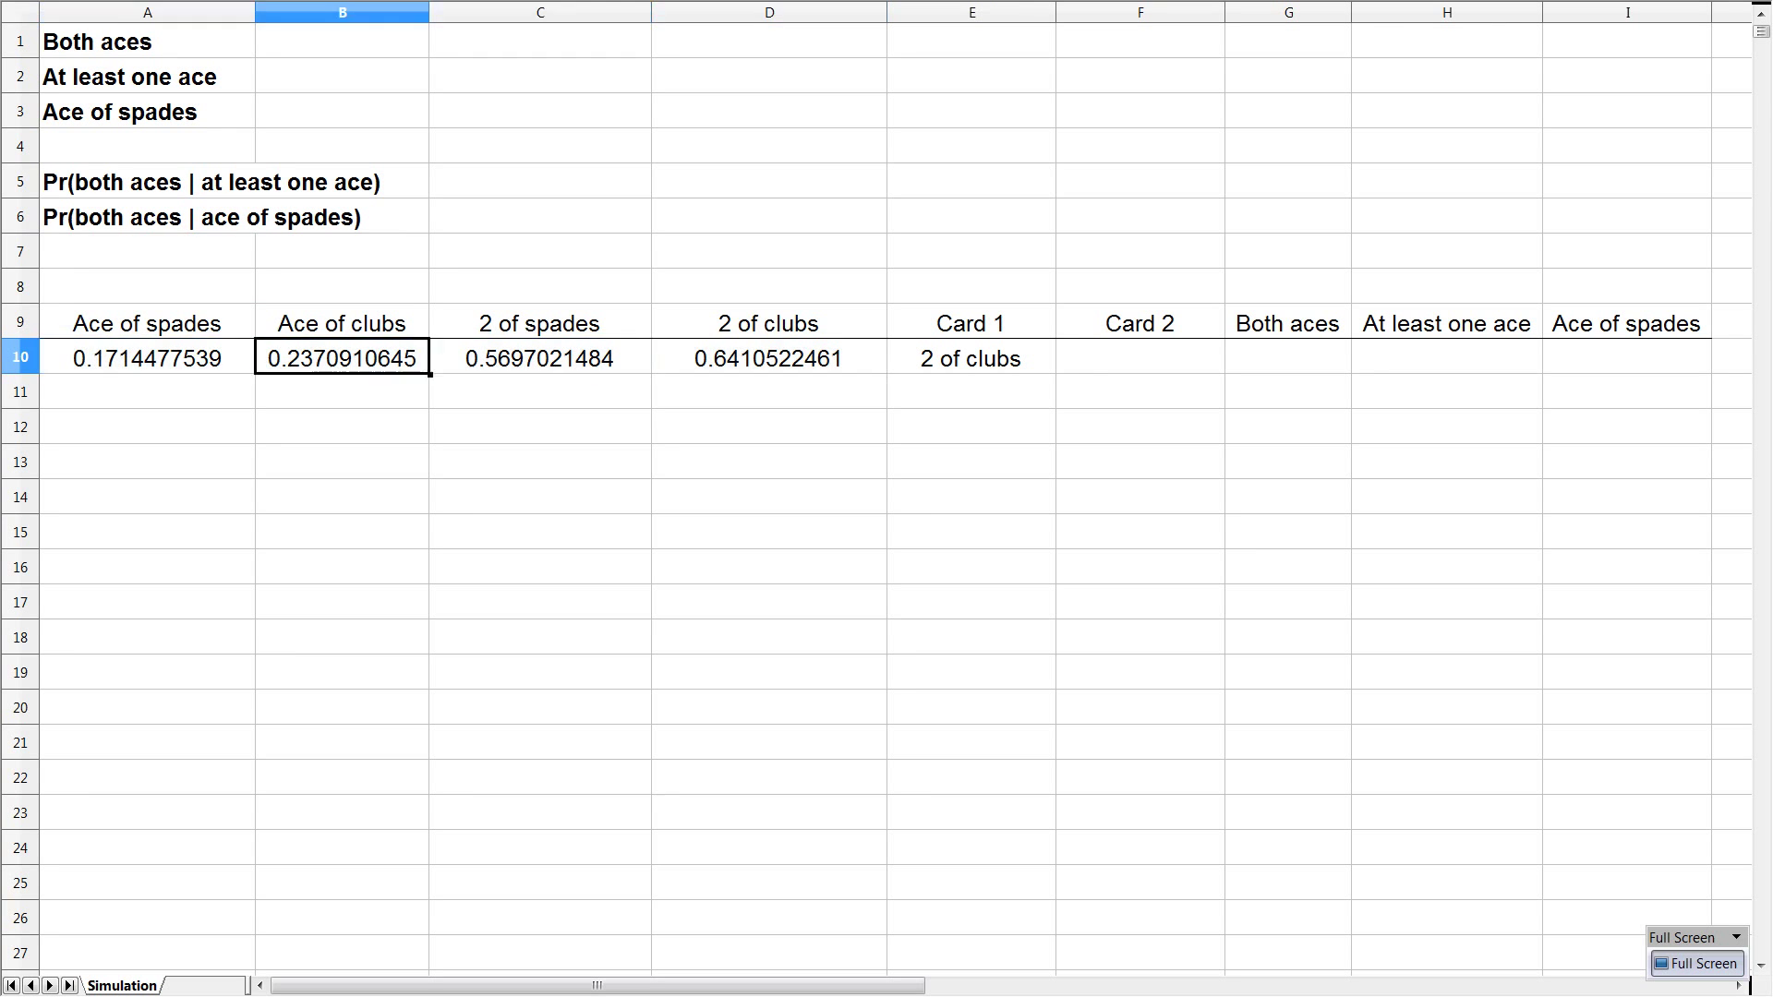
pyautogui.press('Right')
pyautogui.press('Right')
pyautogui.press('Right')
pyautogui.press('Up')
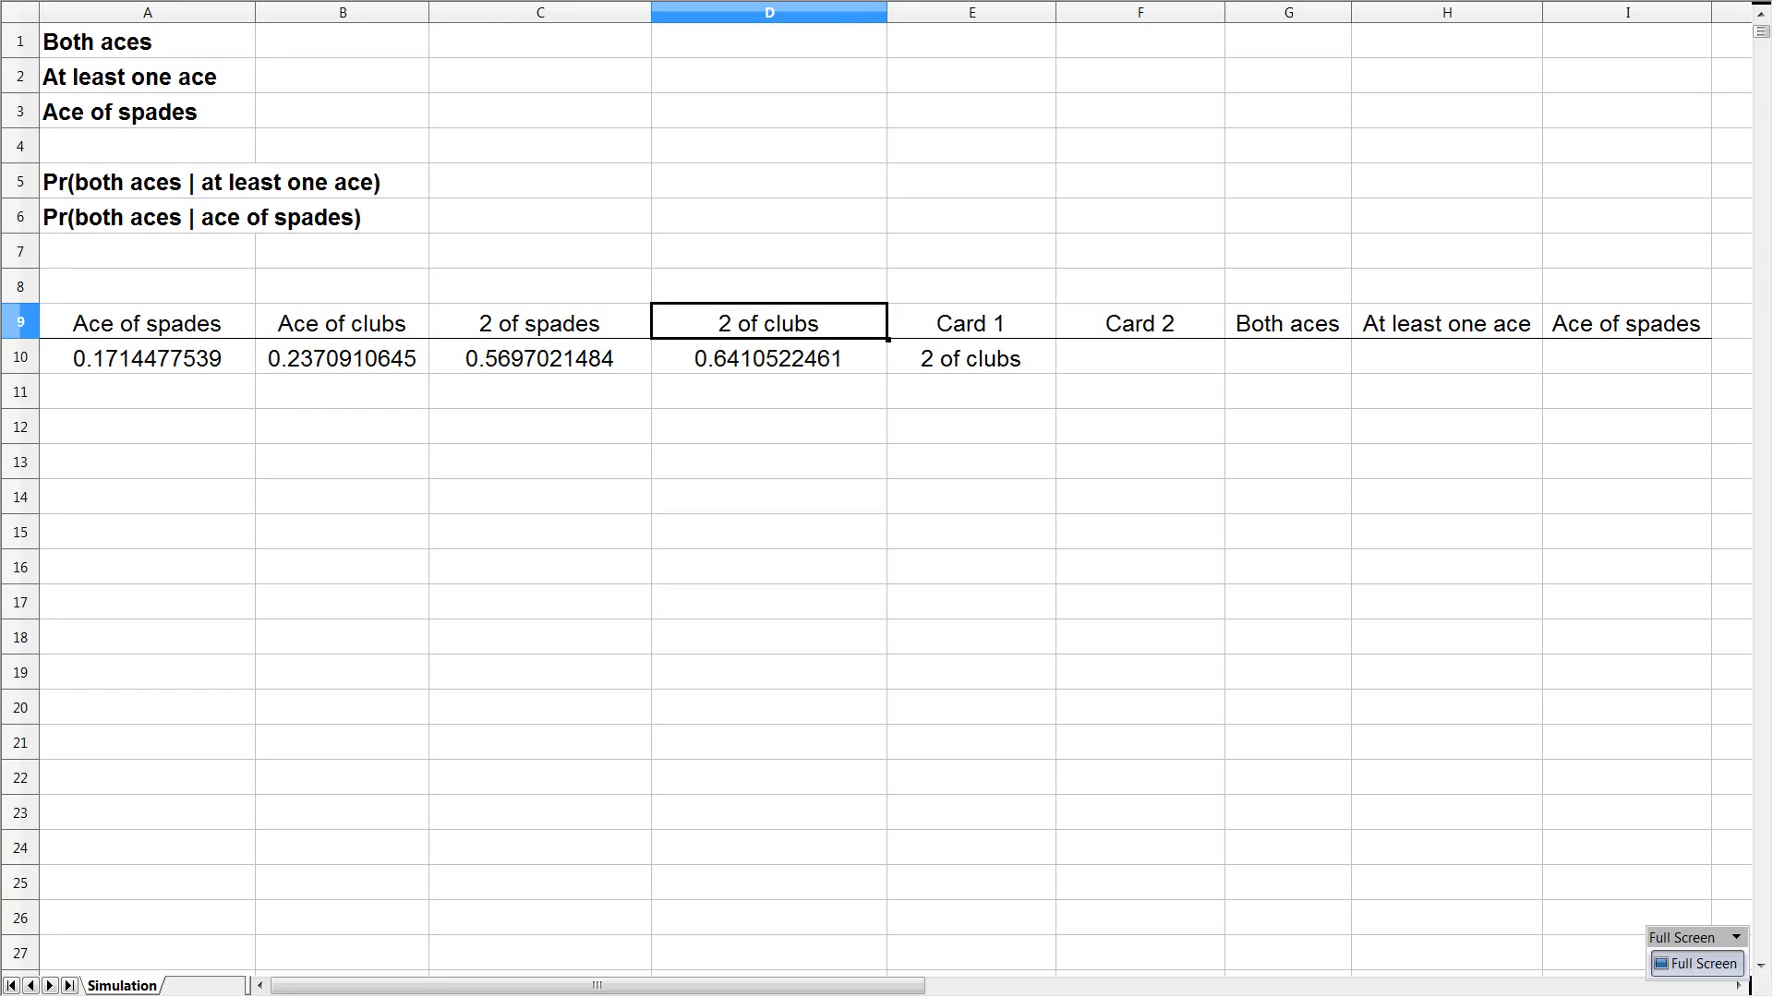
pyautogui.press('Down')
pyautogui.press('Right')
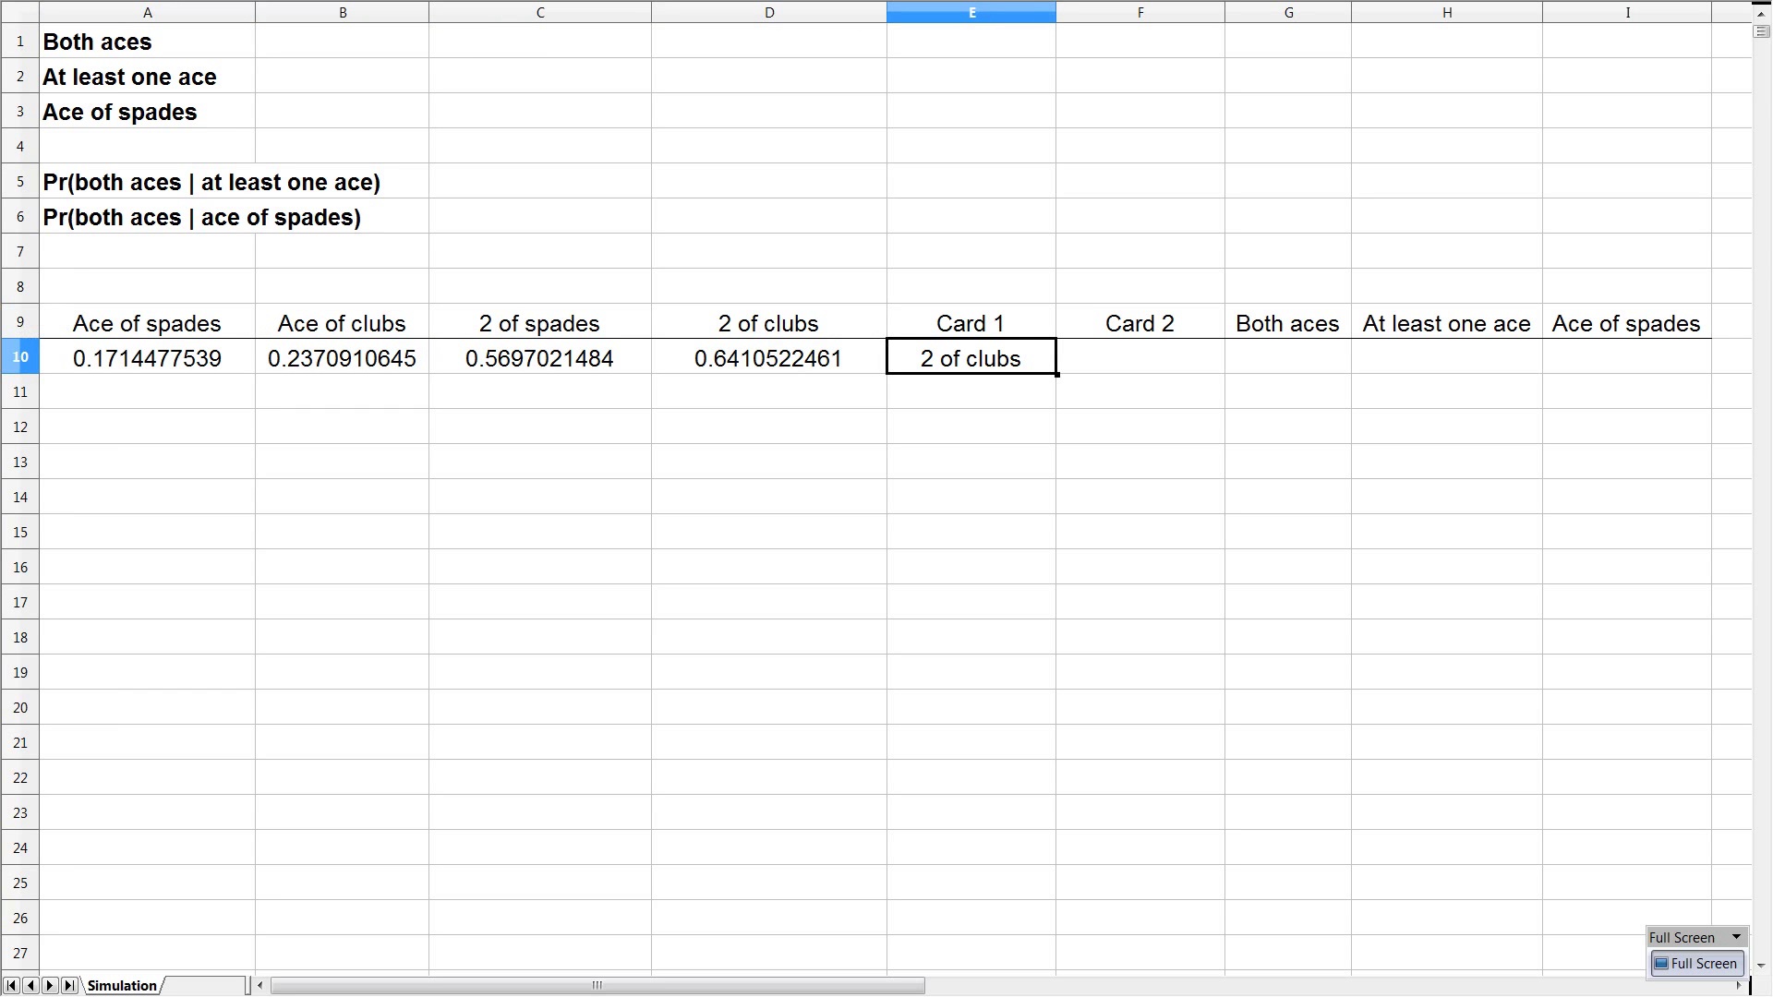
# Step: Start the Card 2 formula in F10 with =index( over the card headers A9:D9
pyautogui.press('Right')
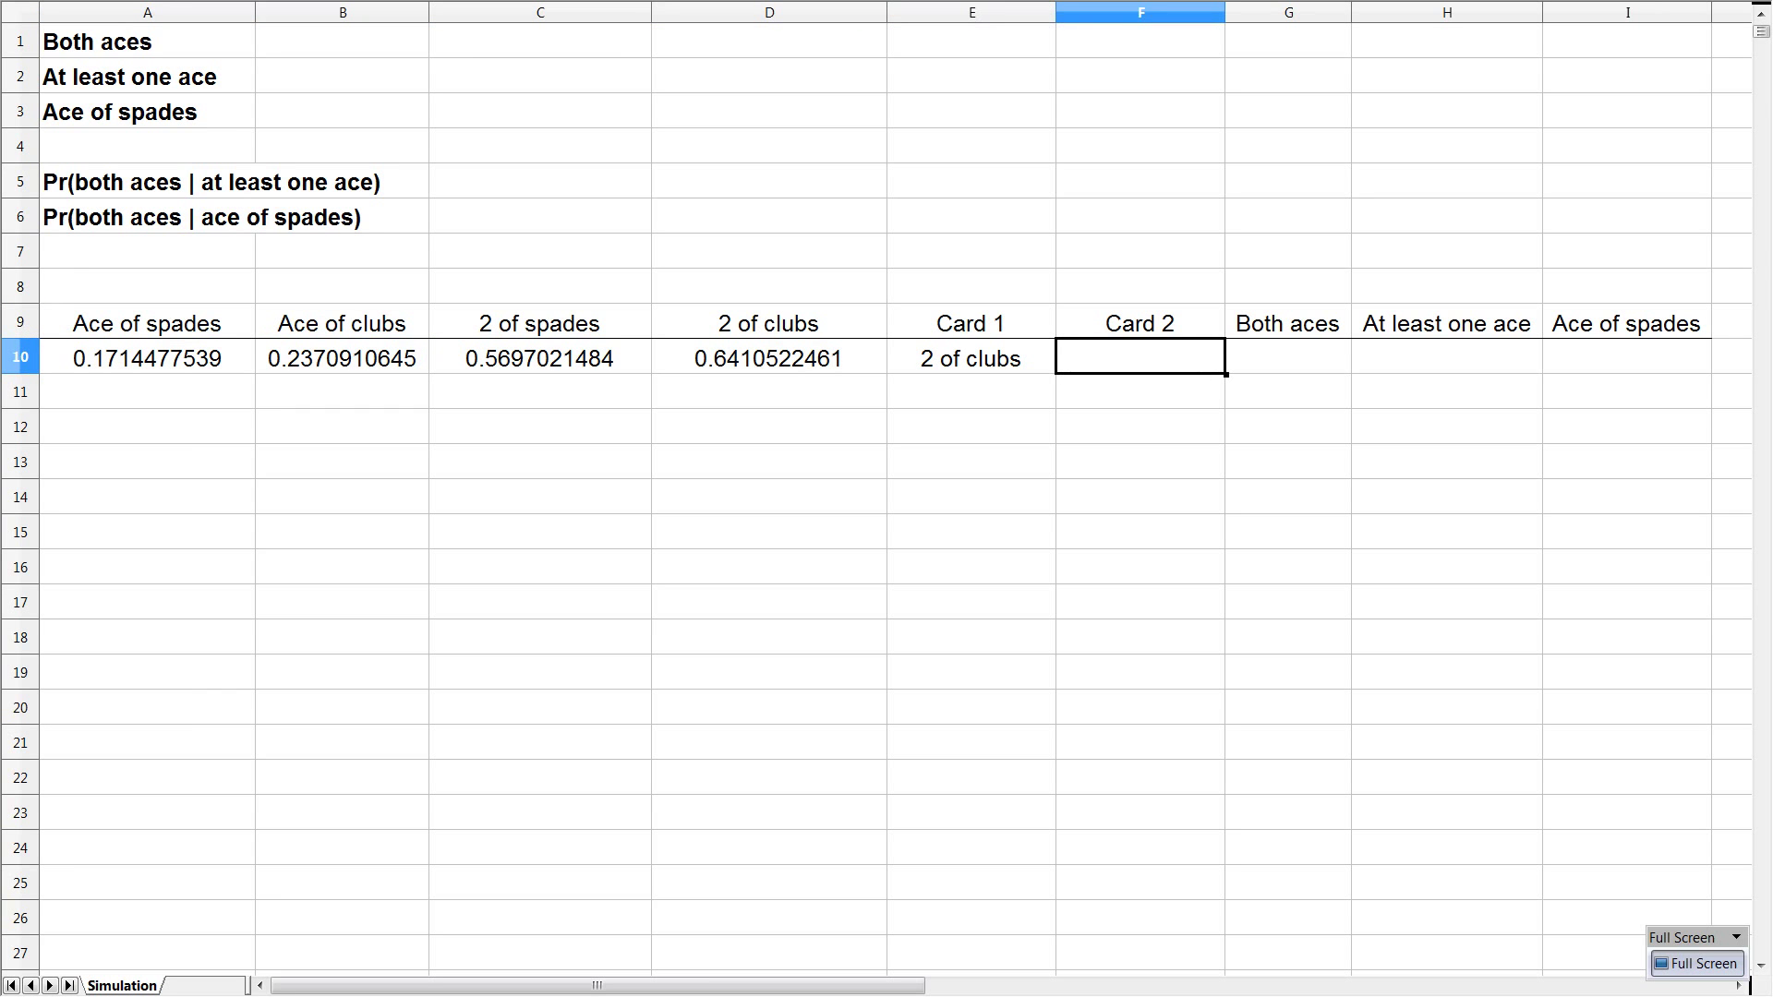
pyautogui.write('=index(')
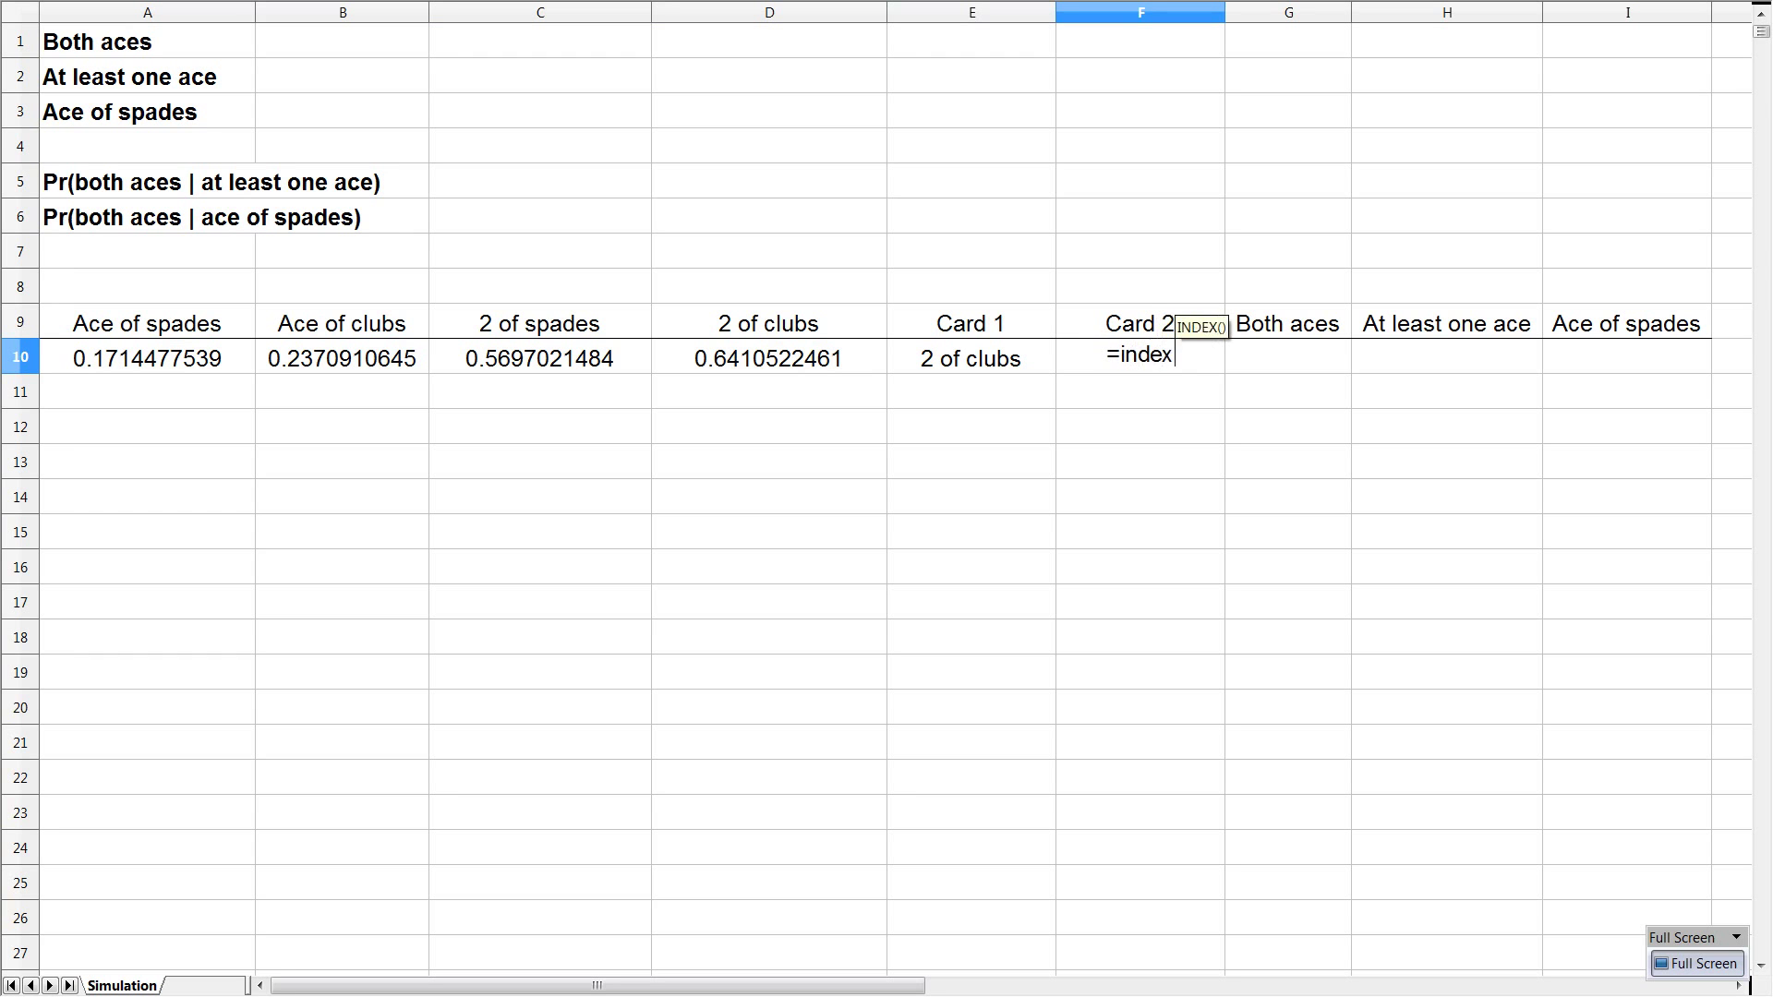
pyautogui.press('Up')
pyautogui.press('Left')
pyautogui.press('Left')
pyautogui.hotkey('shift', 'Left')
pyautogui.hotkey('shift', 'Left')
pyautogui.hotkey('shift', 'Left')
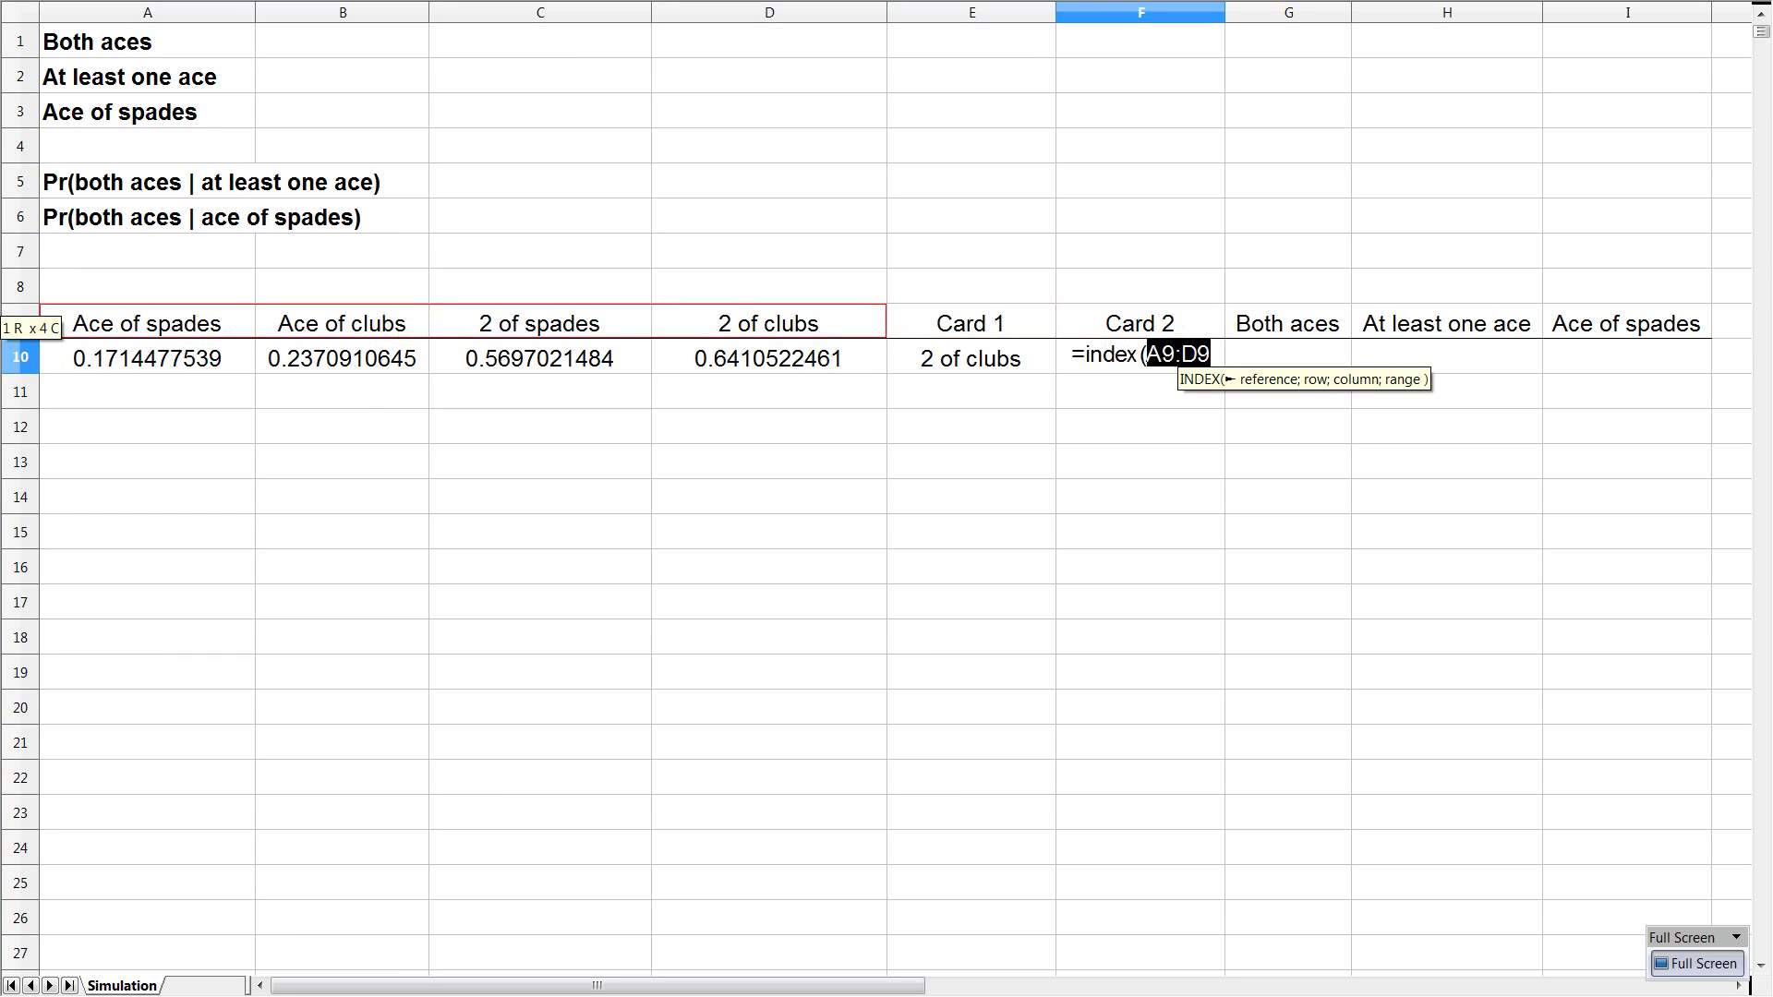
# Step: Extend the F10 formula with rank( using B10 as the value to rank
pyautogui.write(';')
pyautogui.press('Down')
pyautogui.press('Right')
pyautogui.press('BackSpace')
pyautogui.press('BackSpace')
pyautogui.press('BackSpace')
pyautogui.write('rank')
pyautogui.hotkey('shift', 'Right')
pyautogui.press('BackSpace')
pyautogui.press('BackSpace')
pyautogui.press('BackSpace')
pyautogui.press('BackSpace')
pyautogui.press('BackSpace')
pyautogui.press('BackSpace')
pyautogui.press('BackSpace')
pyautogui.write('(')
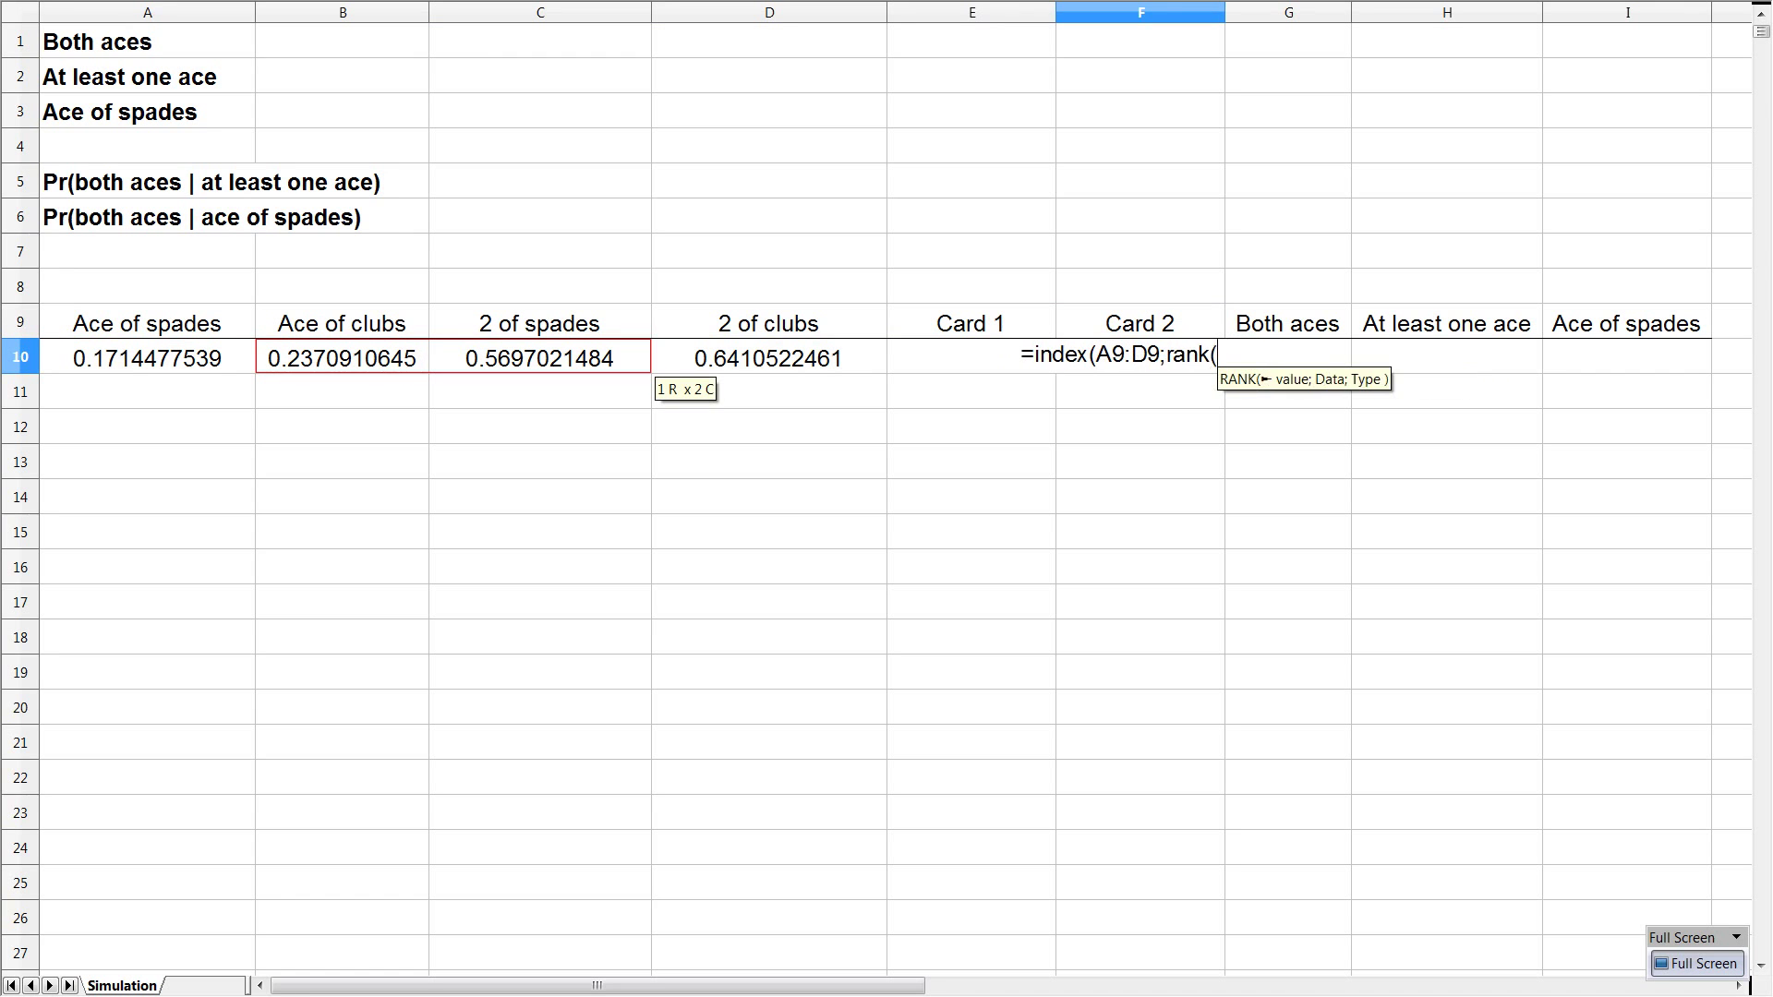
pyautogui.press('Left')
pyautogui.press('Right')
pyautogui.write(';')
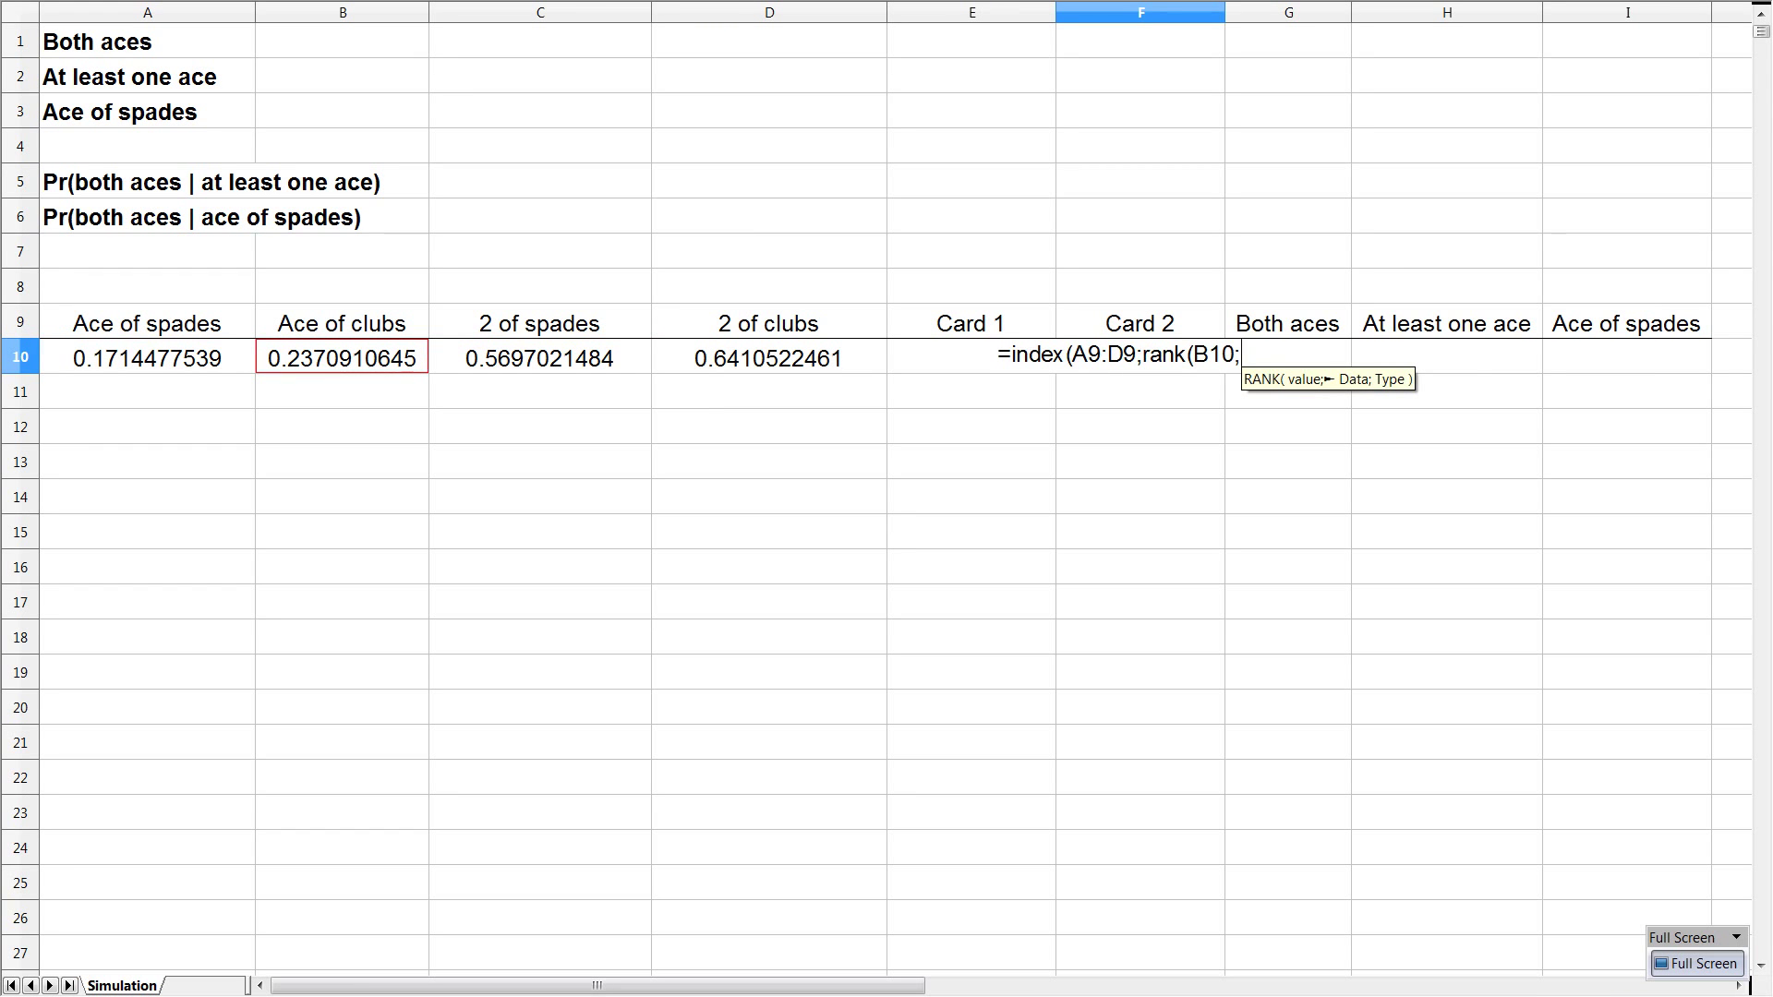
# Step: Finish the F10 formula with A10:D10 as the rank data range and enter it
pyautogui.press('Up')
pyautogui.press('Down')
pyautogui.press('Left')
pyautogui.hotkey('shift', 'Right')
pyautogui.hotkey('shift', 'Right')
pyautogui.hotkey('shift', 'Right')
pyautogui.write('))')
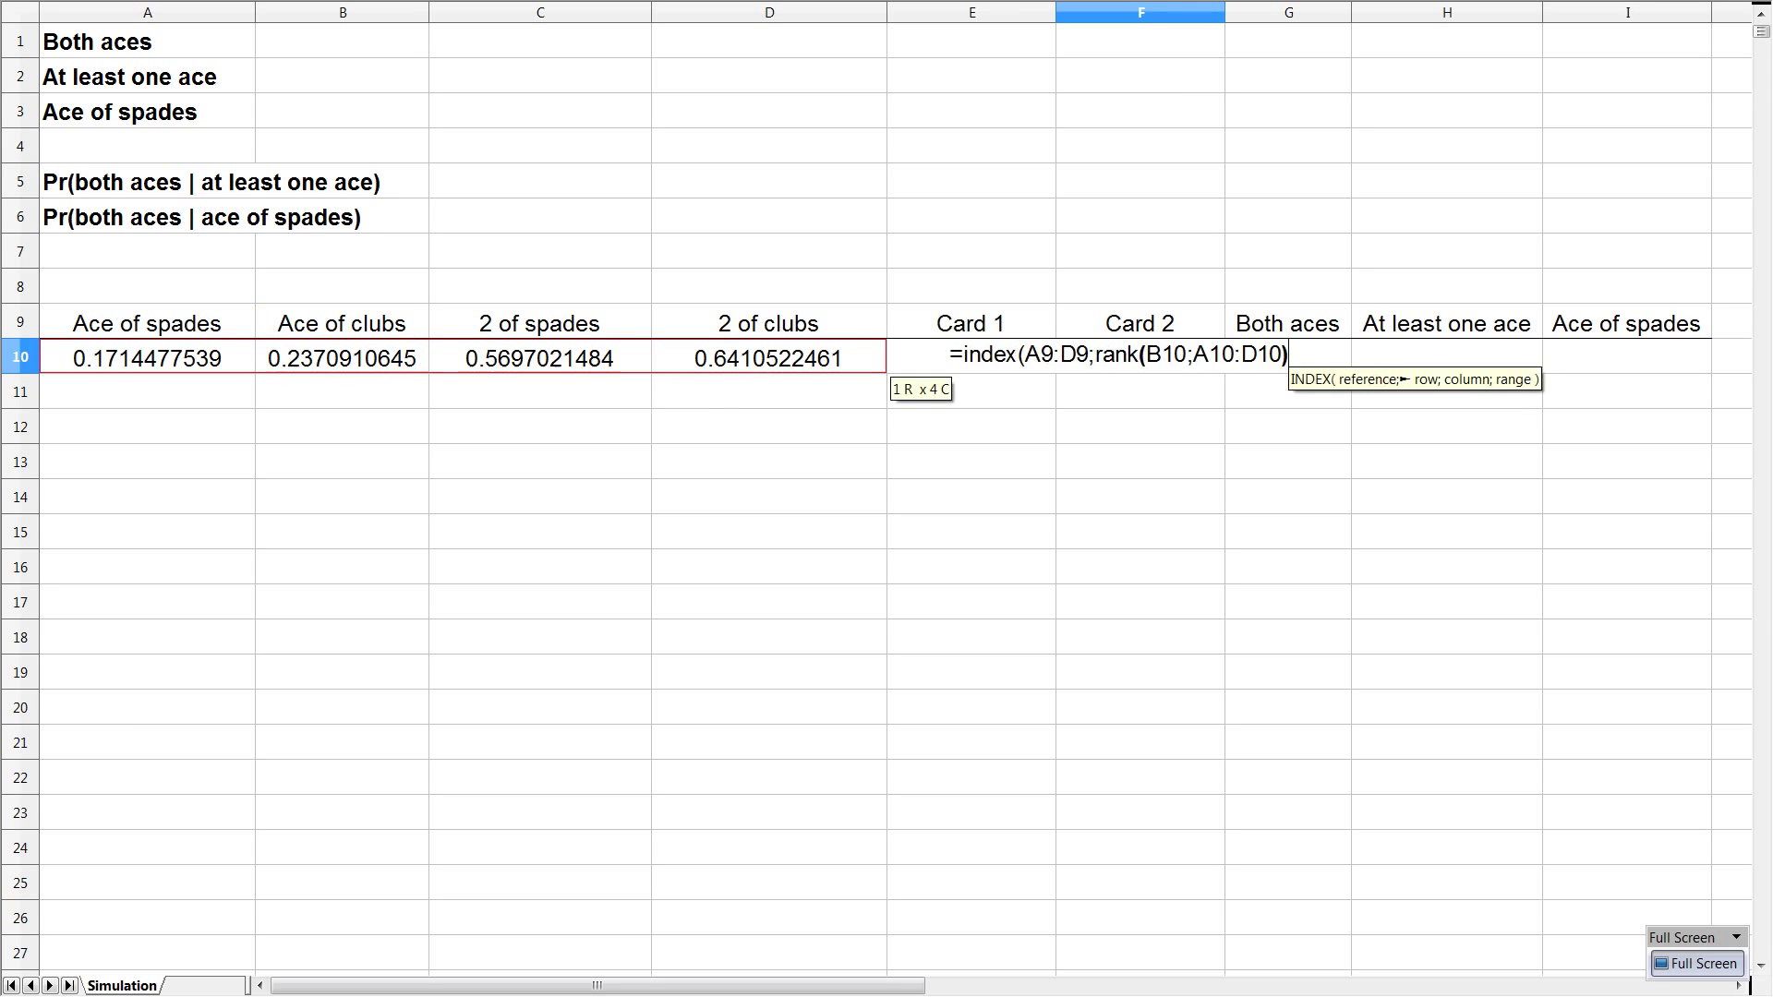
pyautogui.press('Return')
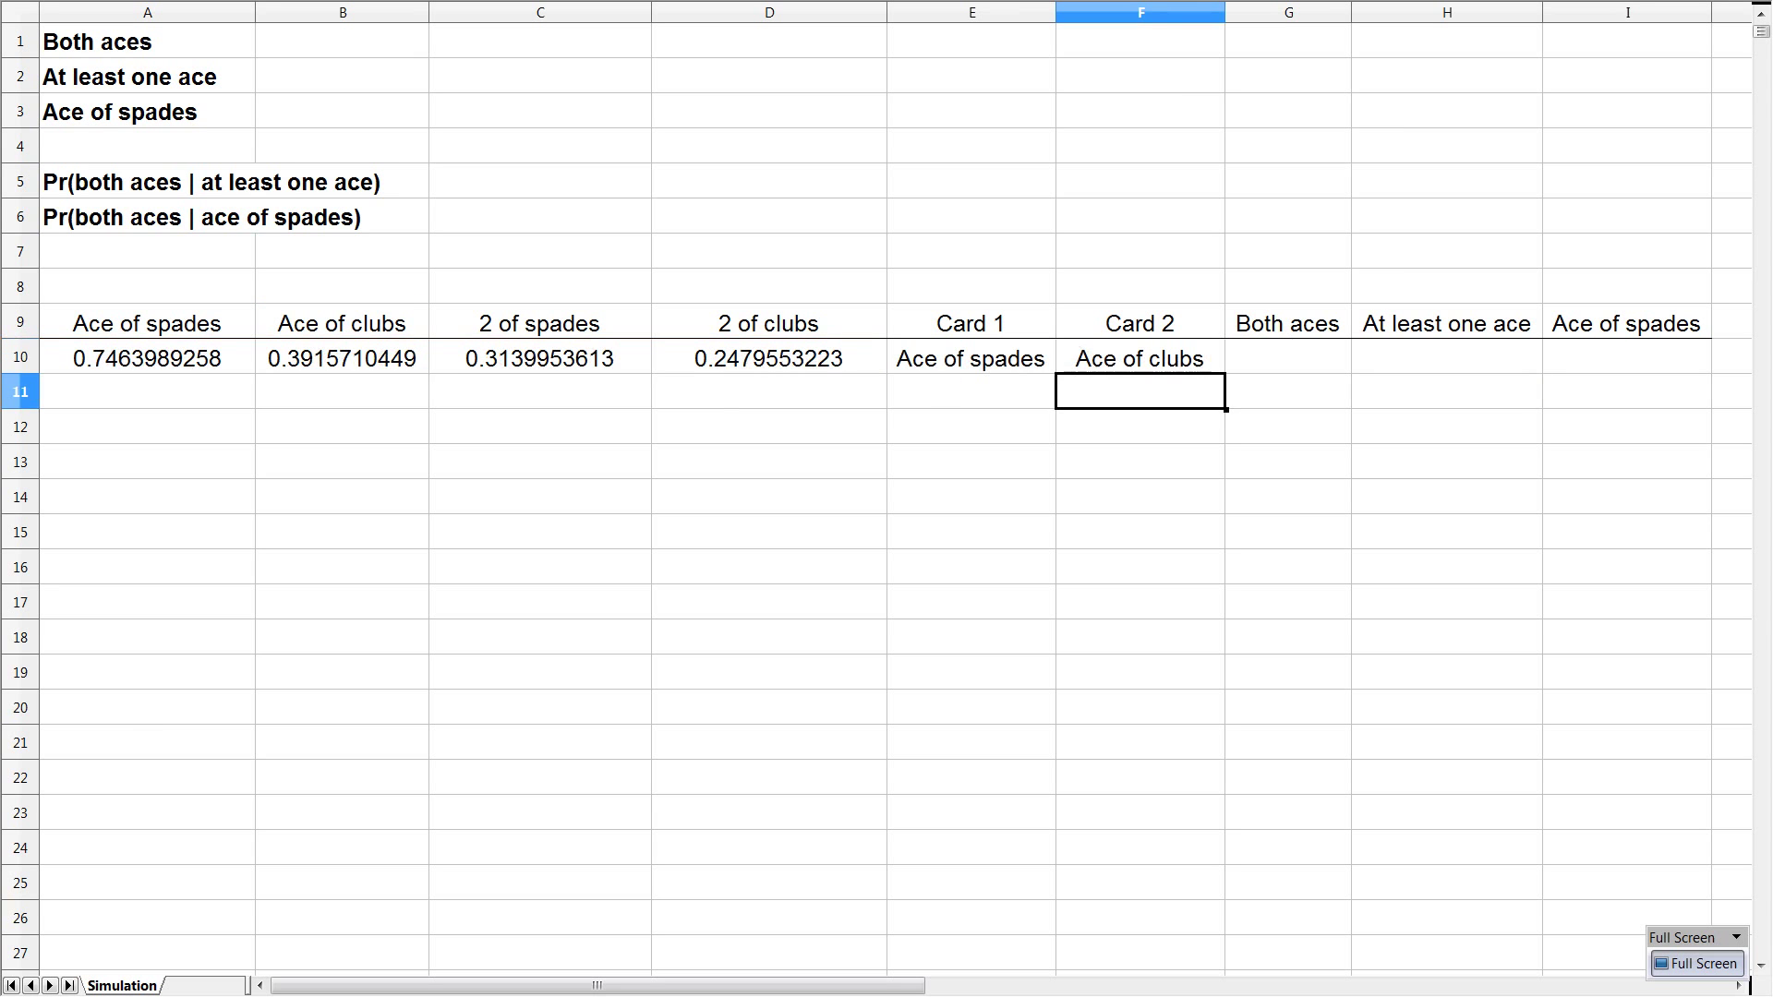
# Step: Start the Both aces formula in G10 with =if(OR( and the condition AND(E10="Ace of spades";F10="Ace of clubs")
pyautogui.press('Up')
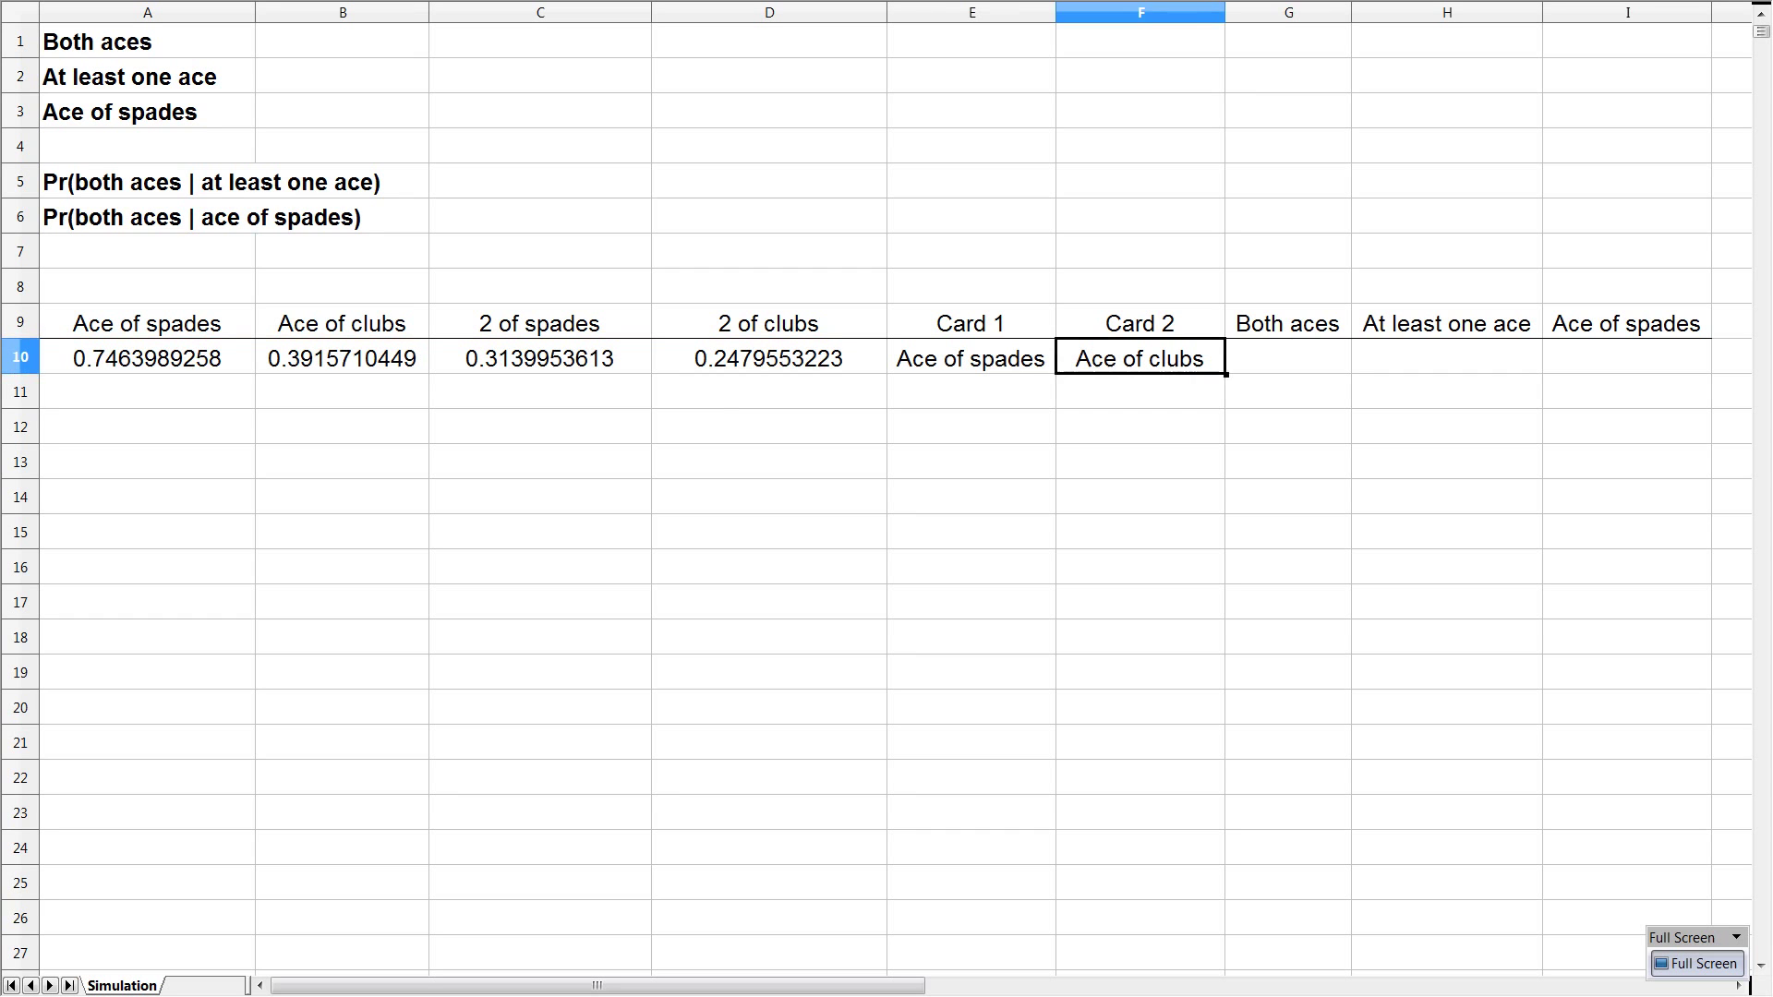
pyautogui.press('Right')
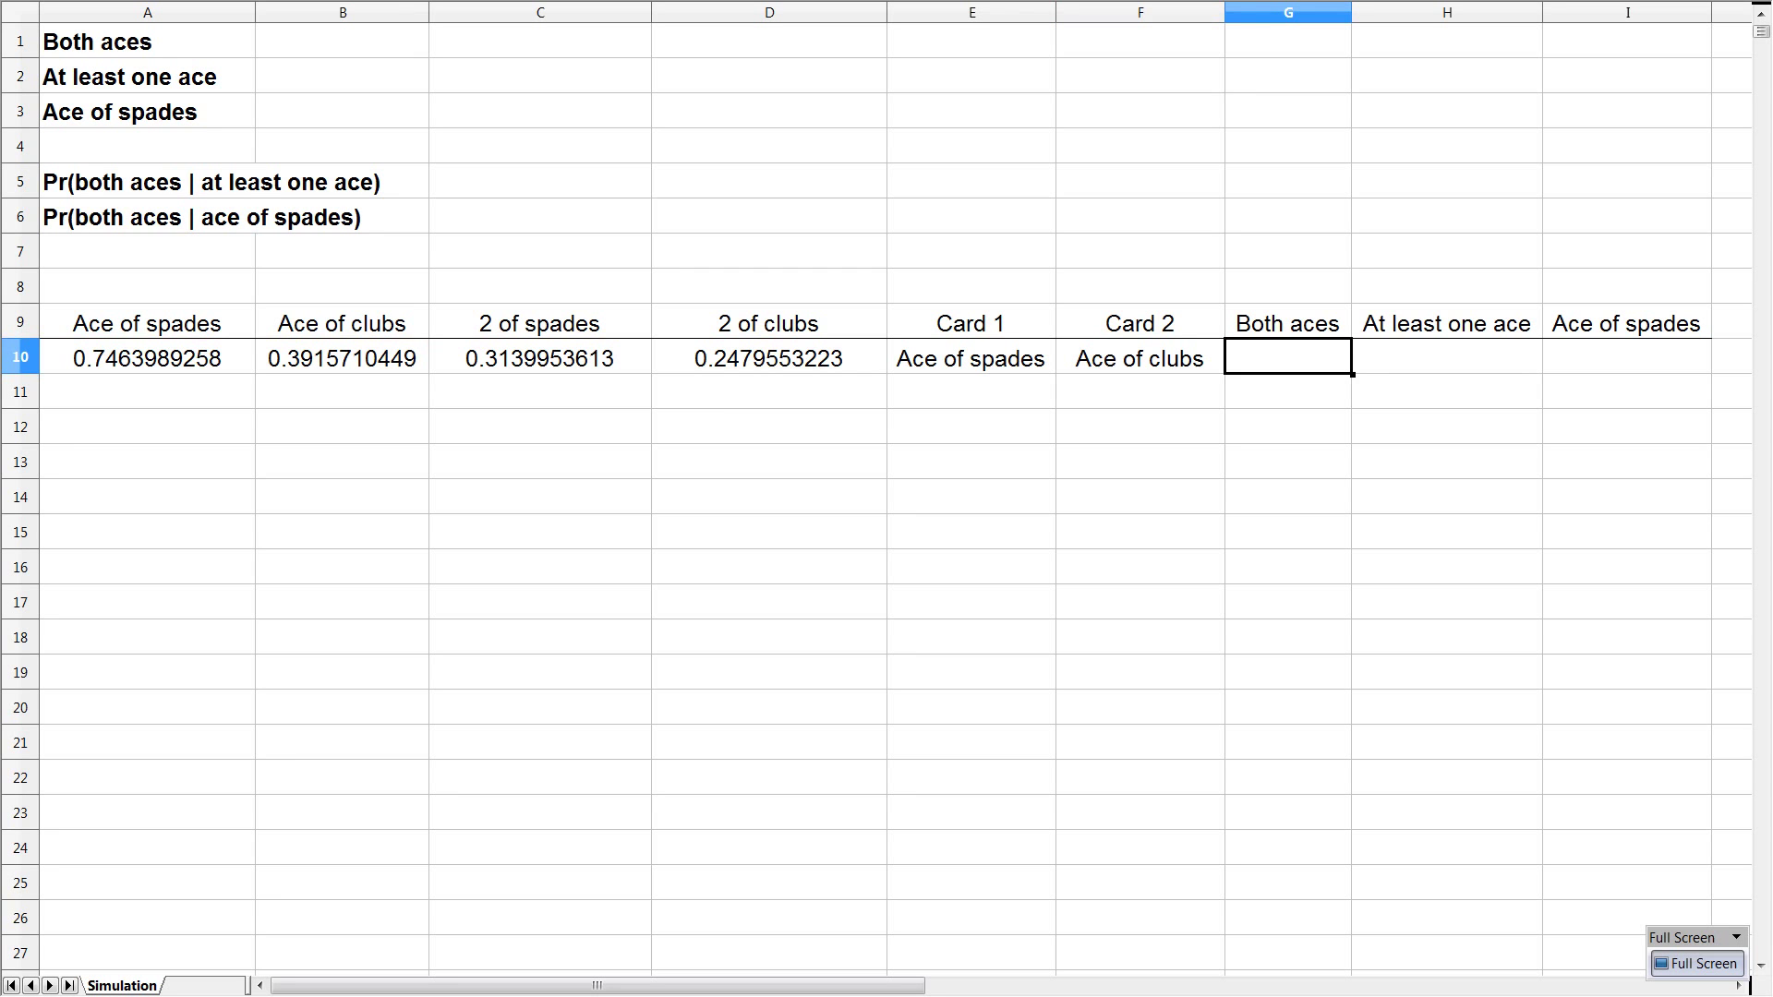
pyautogui.write('=if(')
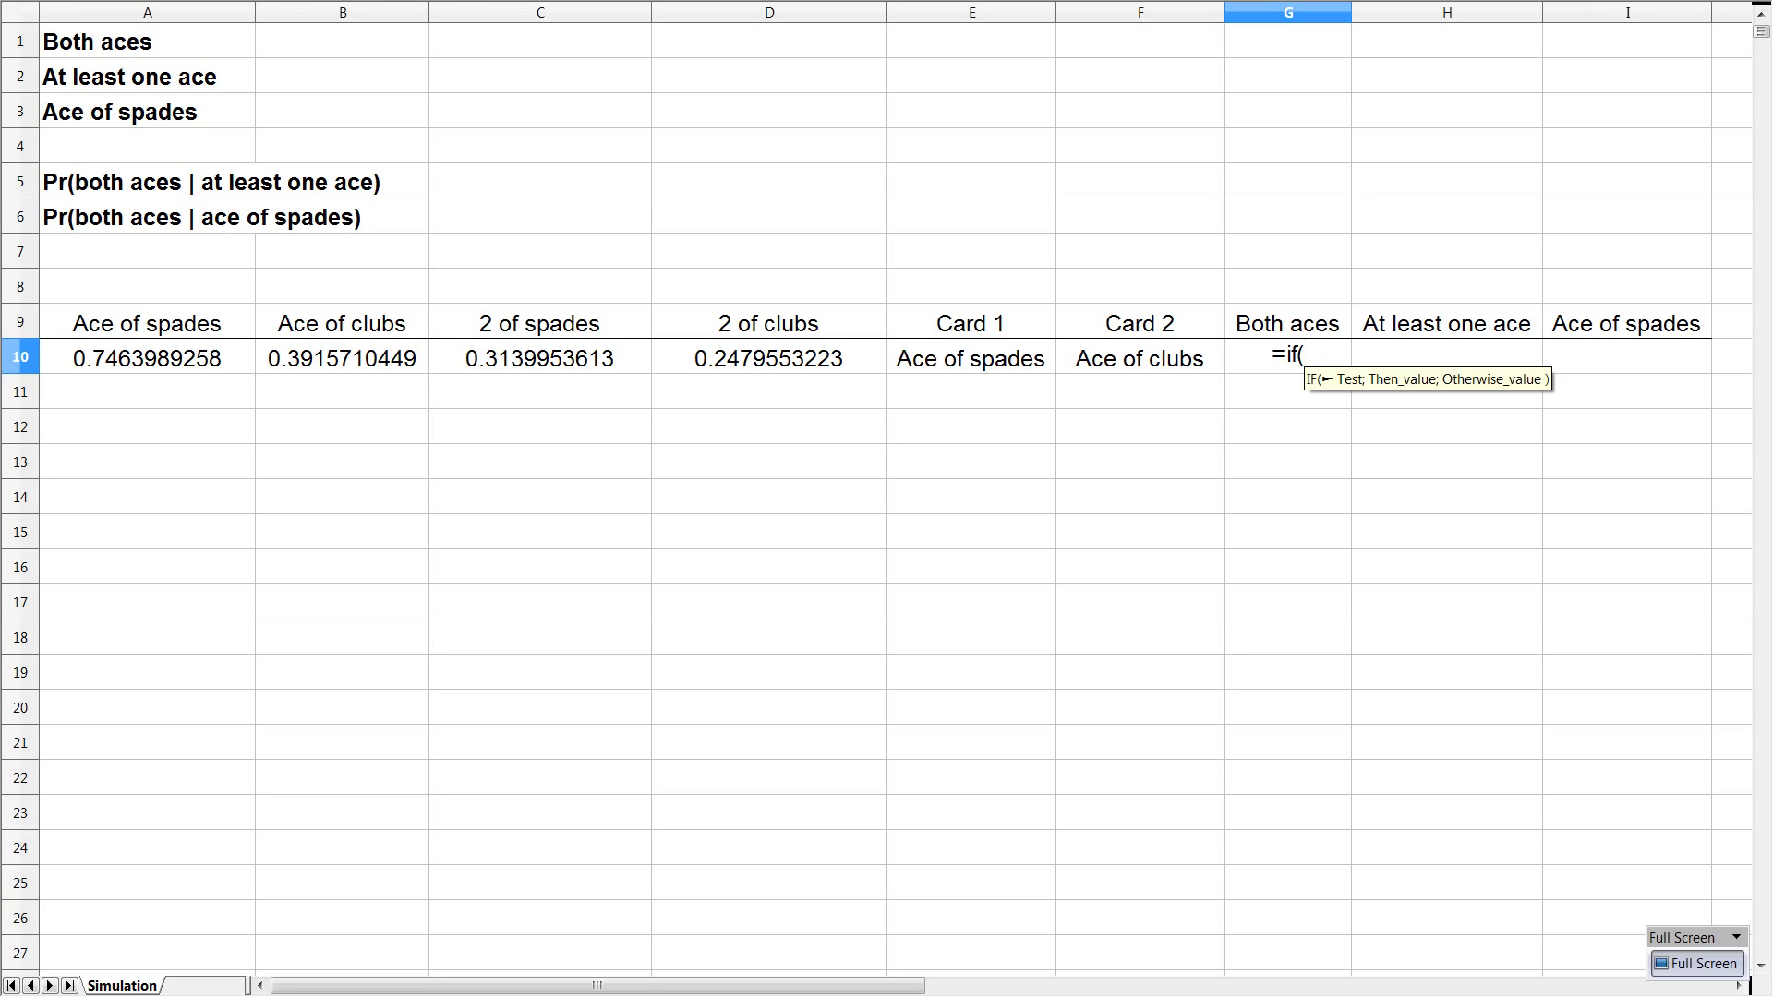
pyautogui.write('OR(AND(')
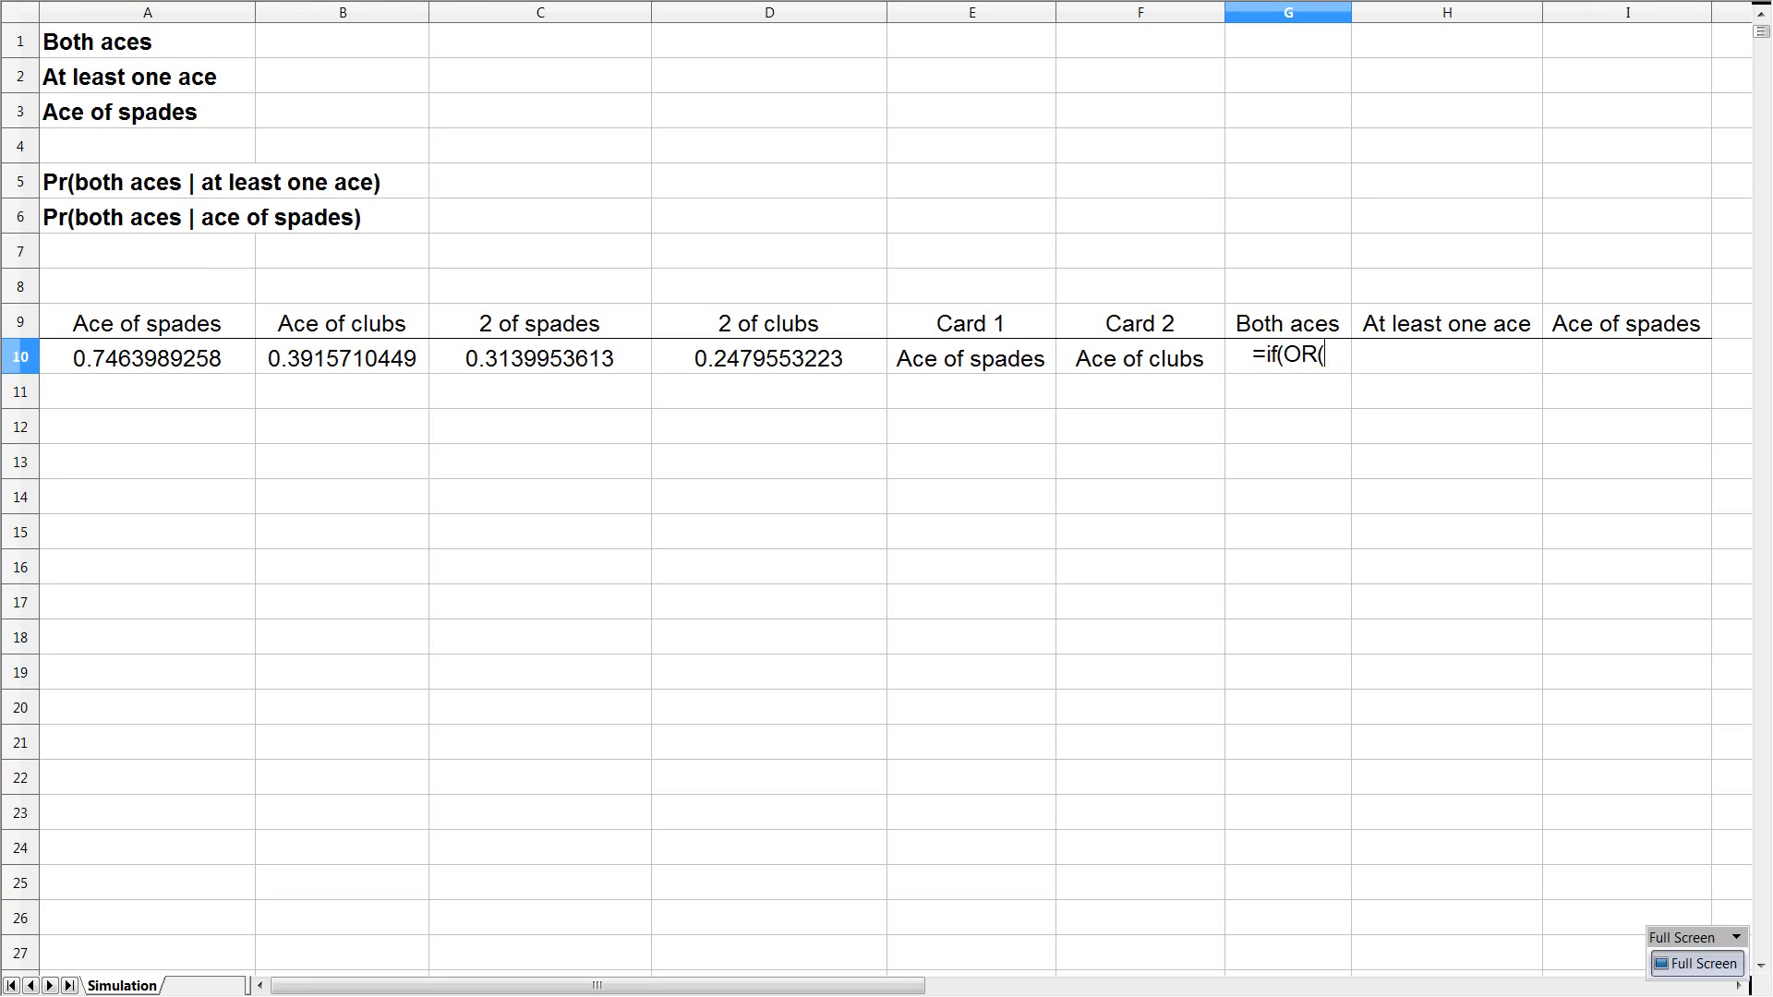
pyautogui.press('Left')
pyautogui.press('Left')
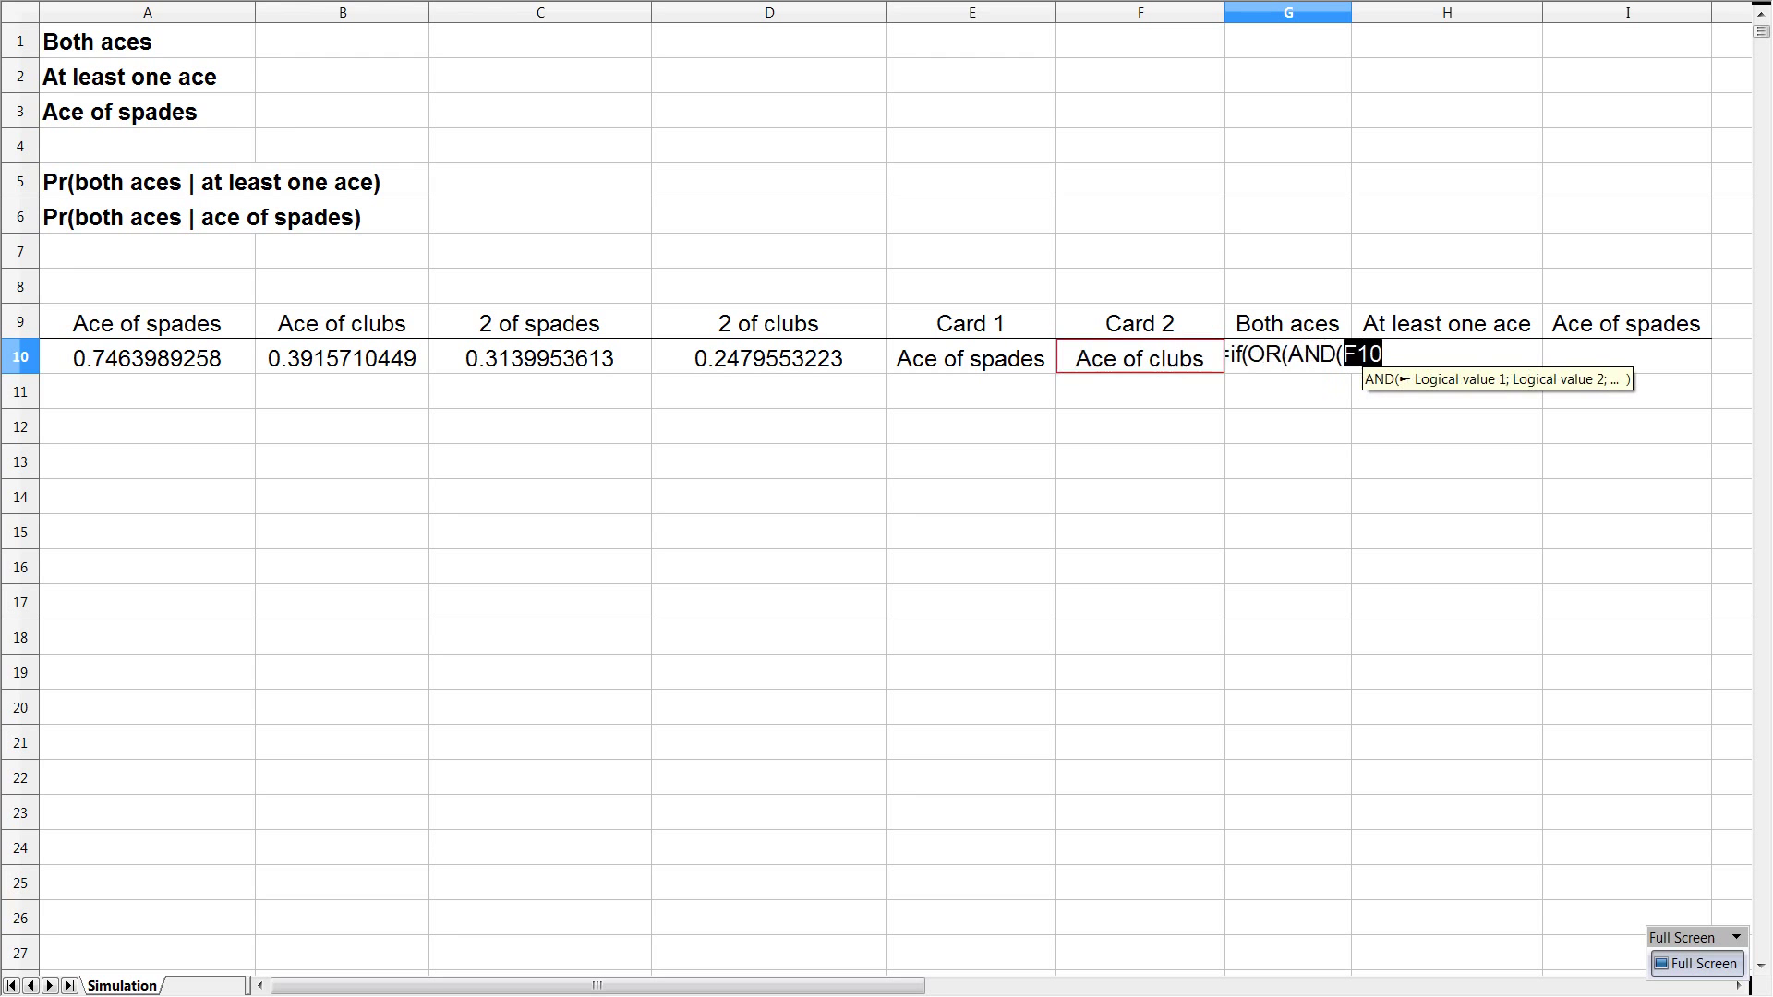
pyautogui.write('="Ac')
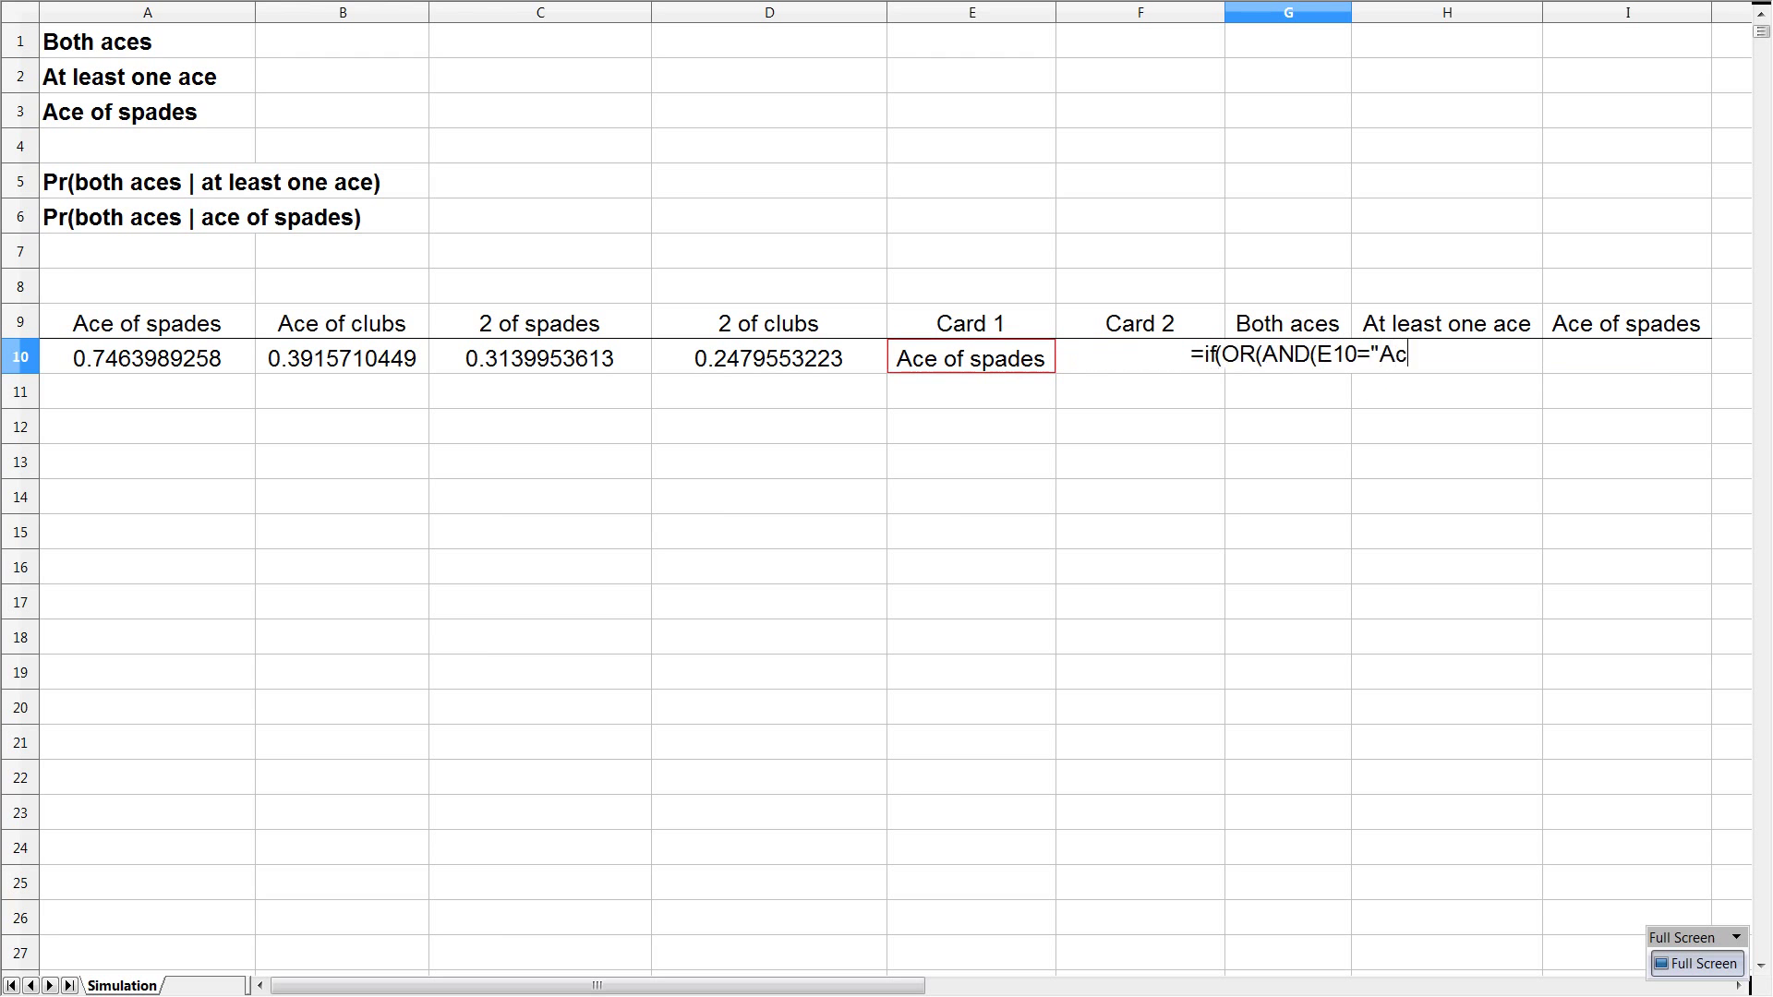
pyautogui.write('e of spades"')
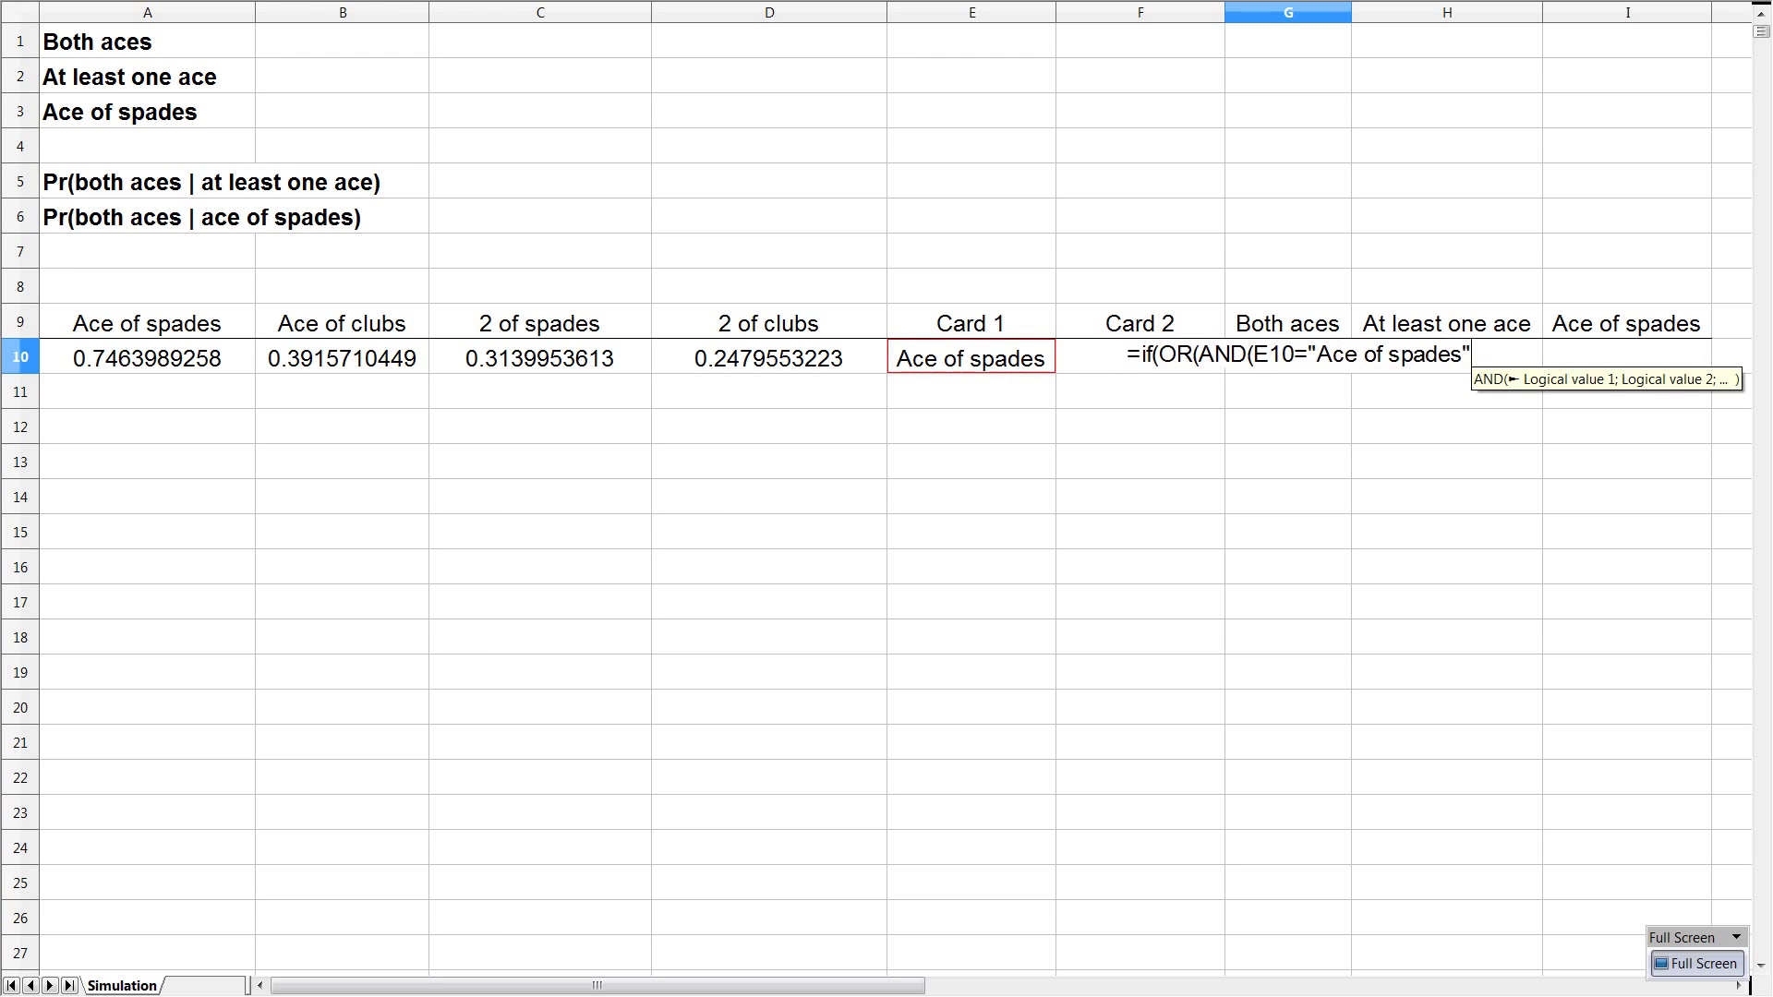
pyautogui.write(';')
pyautogui.press('Left')
pyautogui.write('="Ace of clubs')
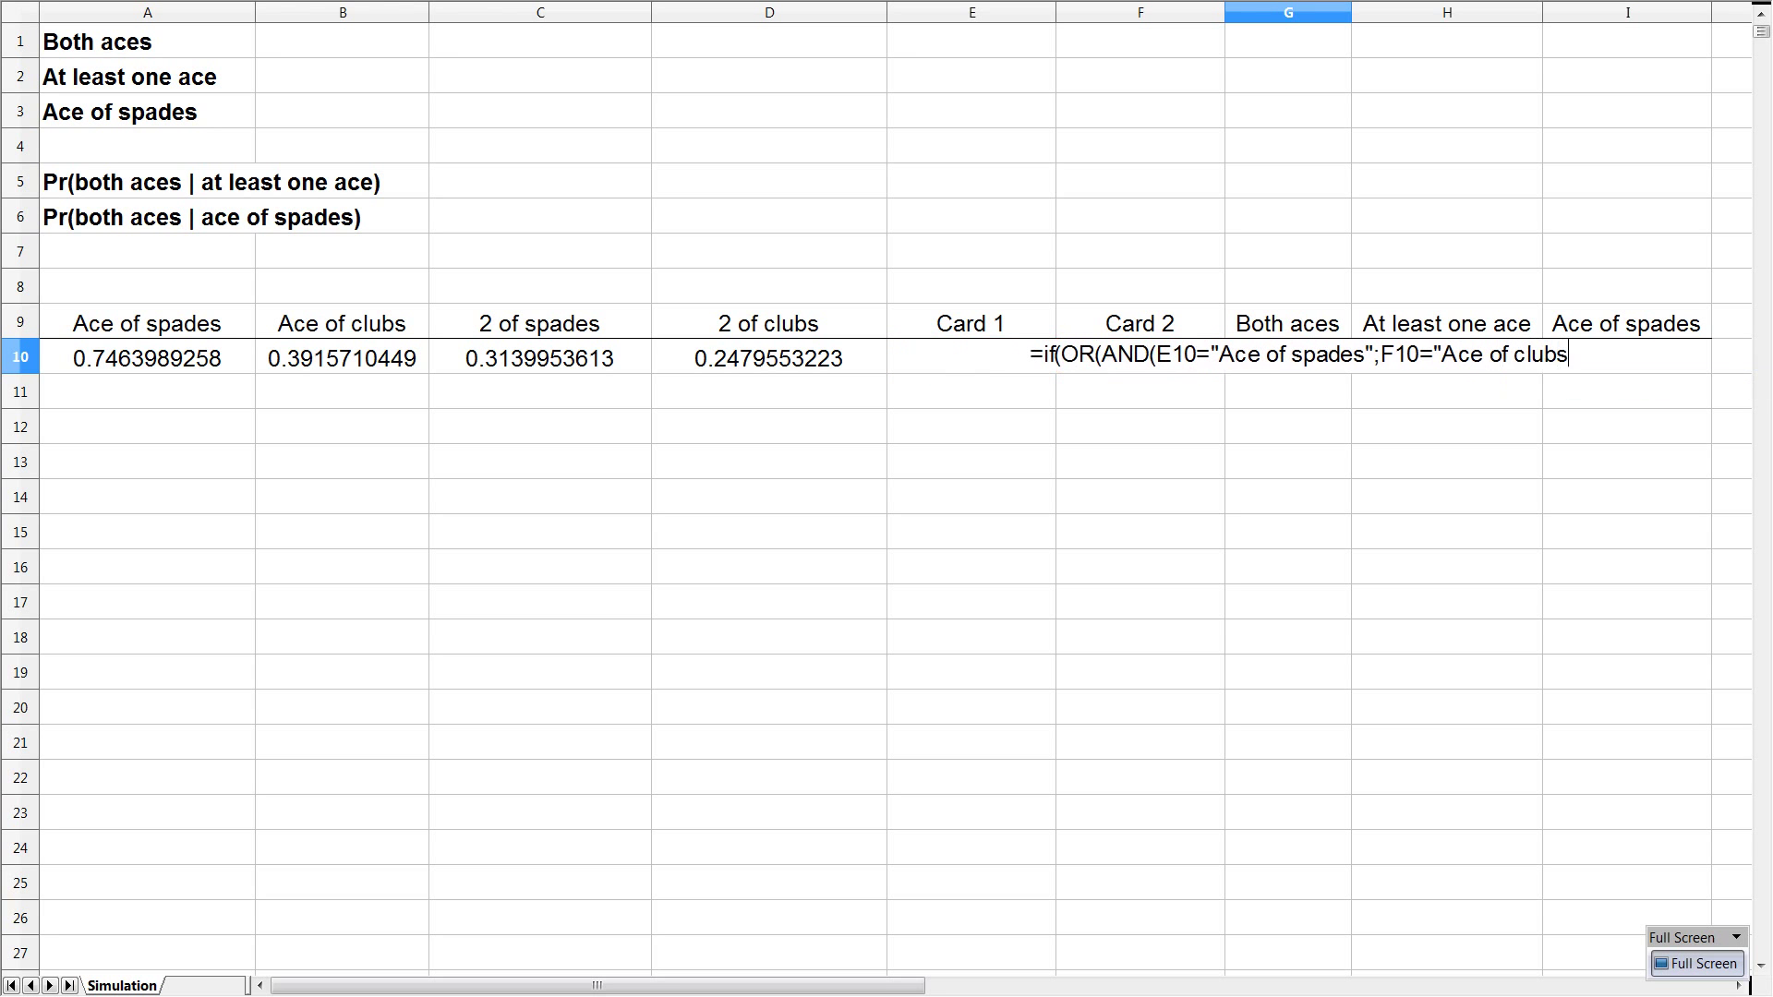
pyautogui.write('");')
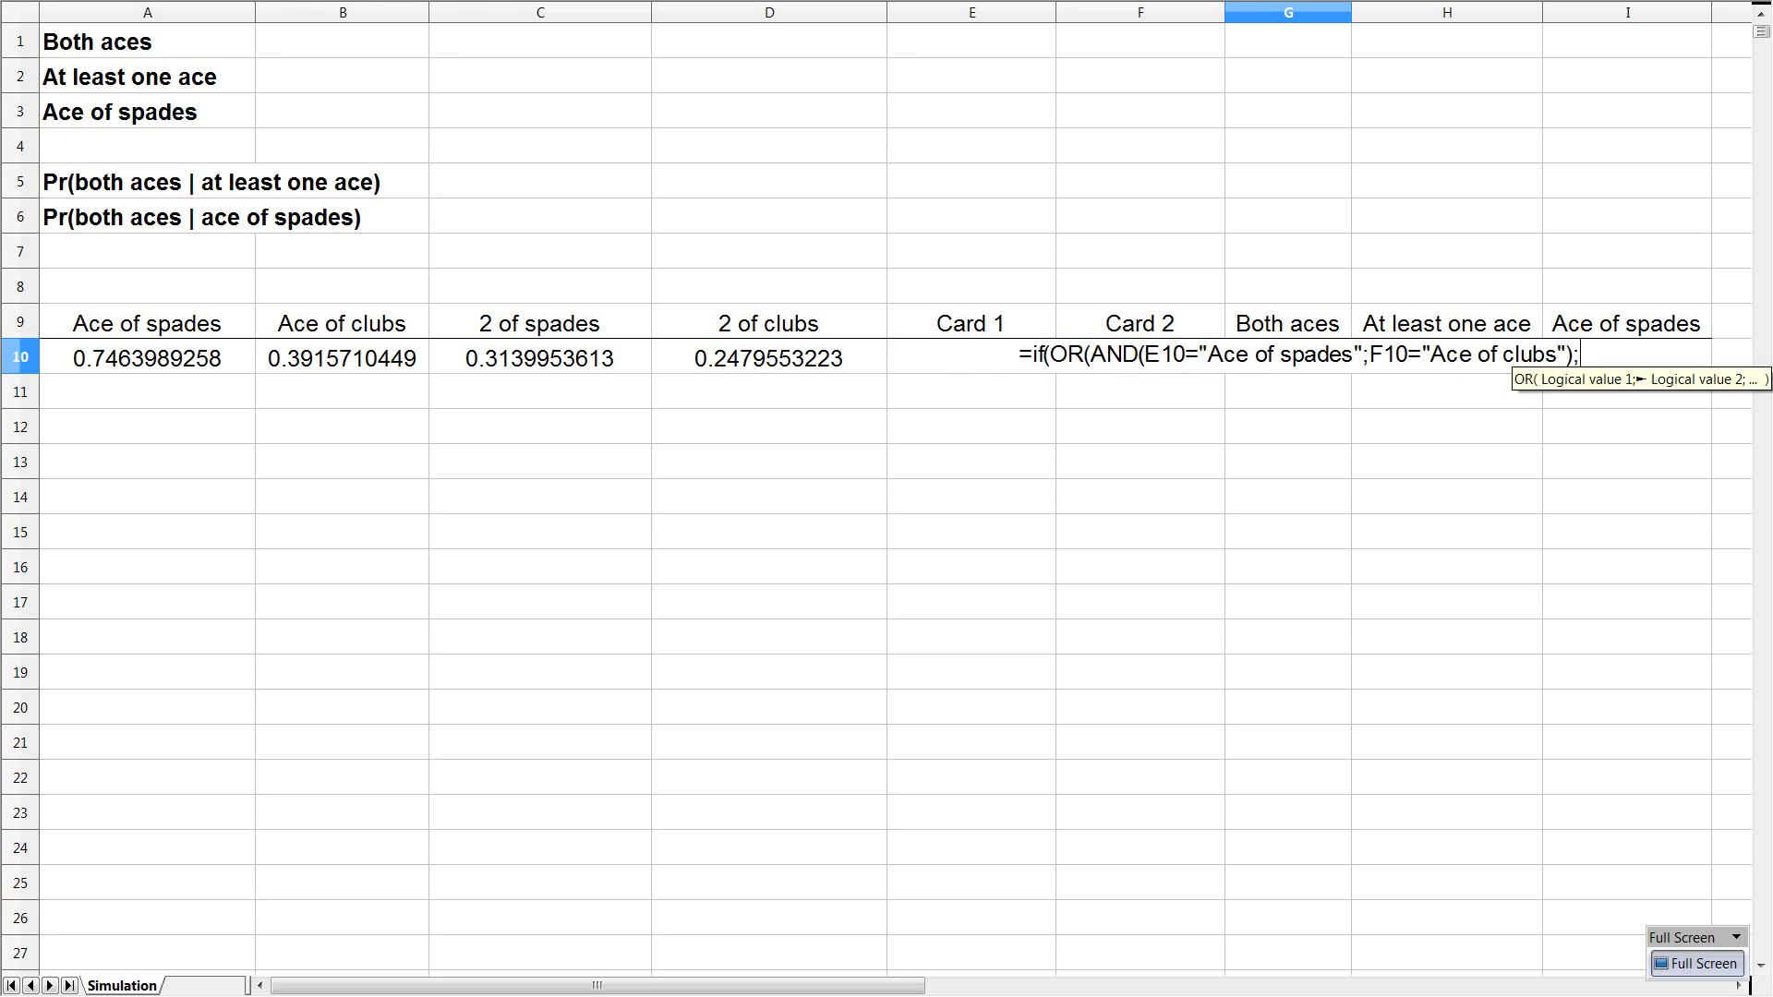
pyautogui.write('AND(')
# Step: Add the second condition AND(E10="Ace of clubs";F10="Ace of spades") to the OR test in G10
pyautogui.press('Left')
pyautogui.press('Left')
pyautogui.write('="Ace of clu')
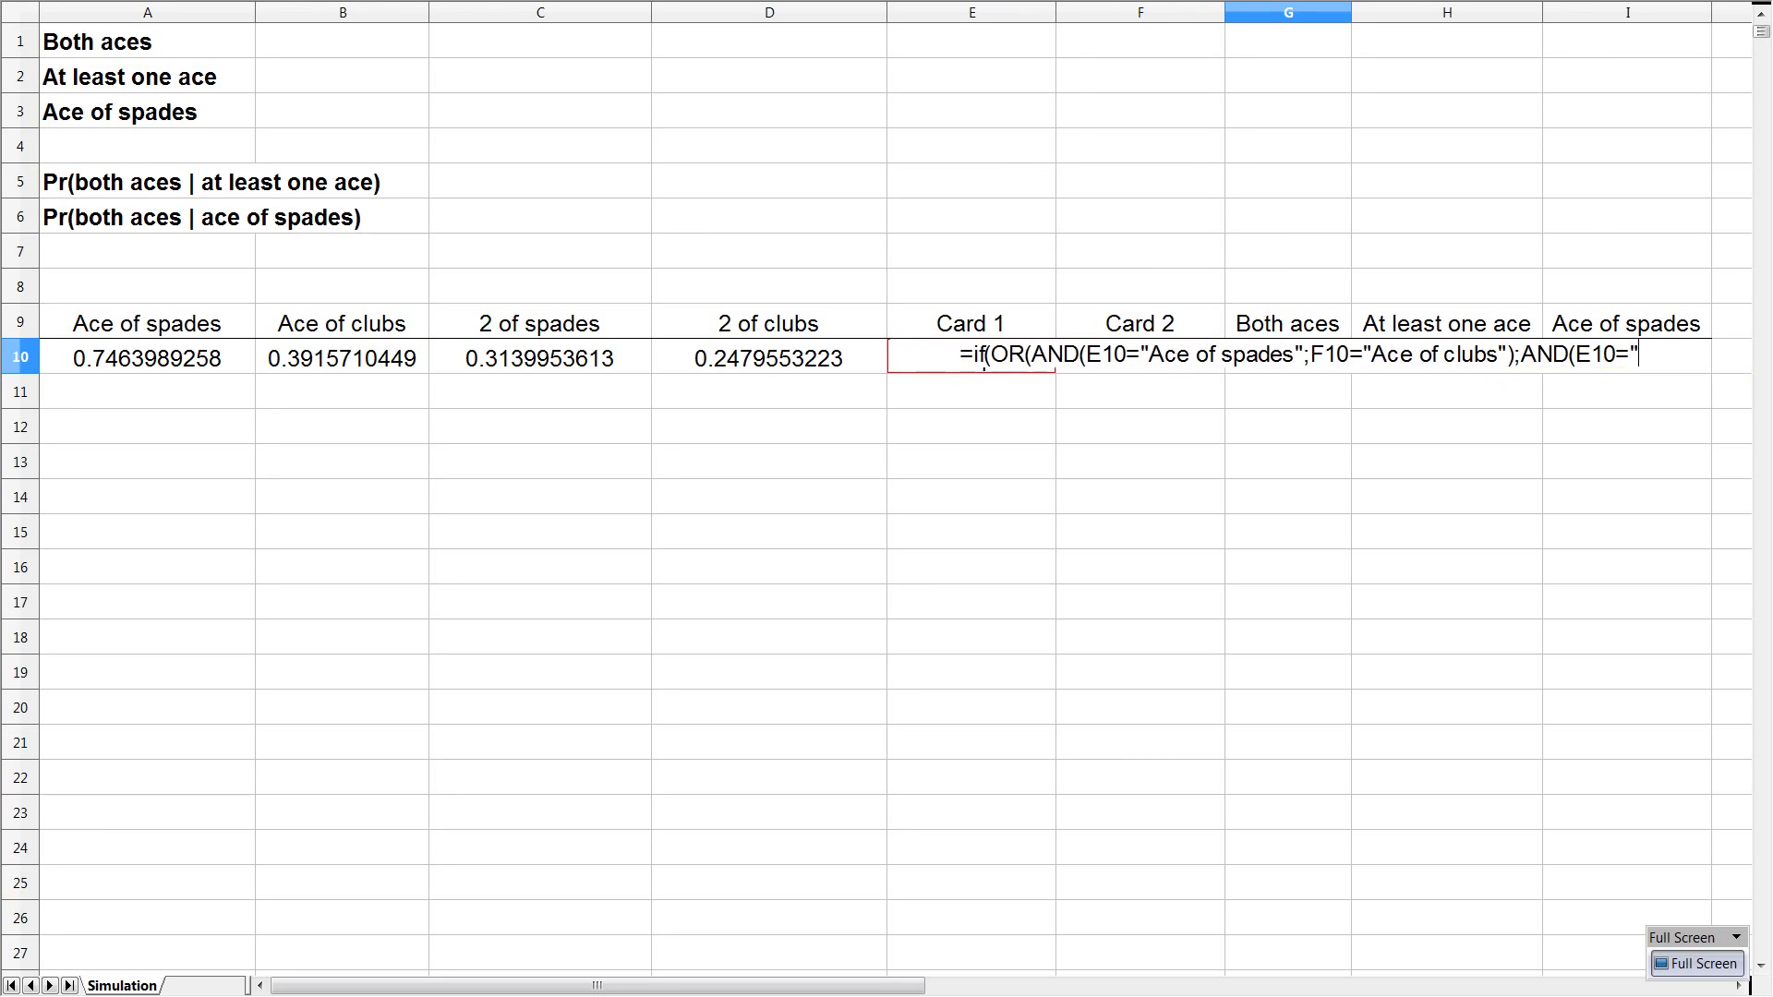
pyautogui.write('bs"')
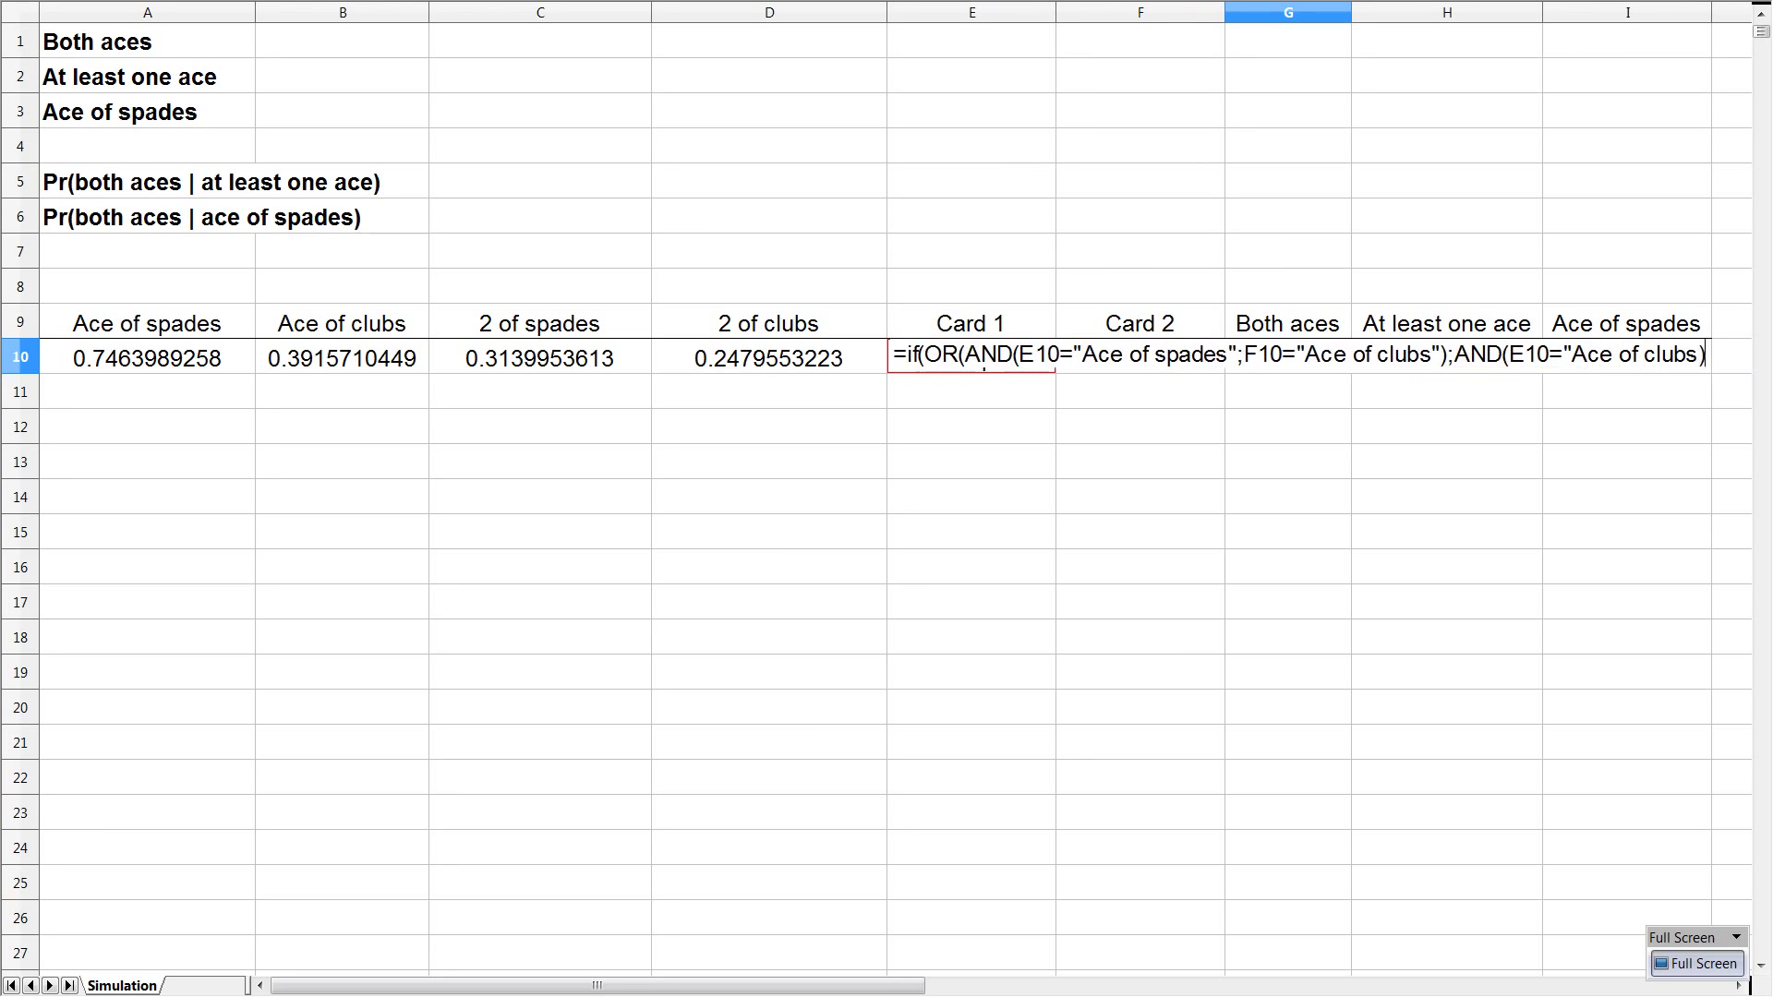
pyautogui.write(';')
pyautogui.press('Left')
pyautogui.write('="Ace of spades")')
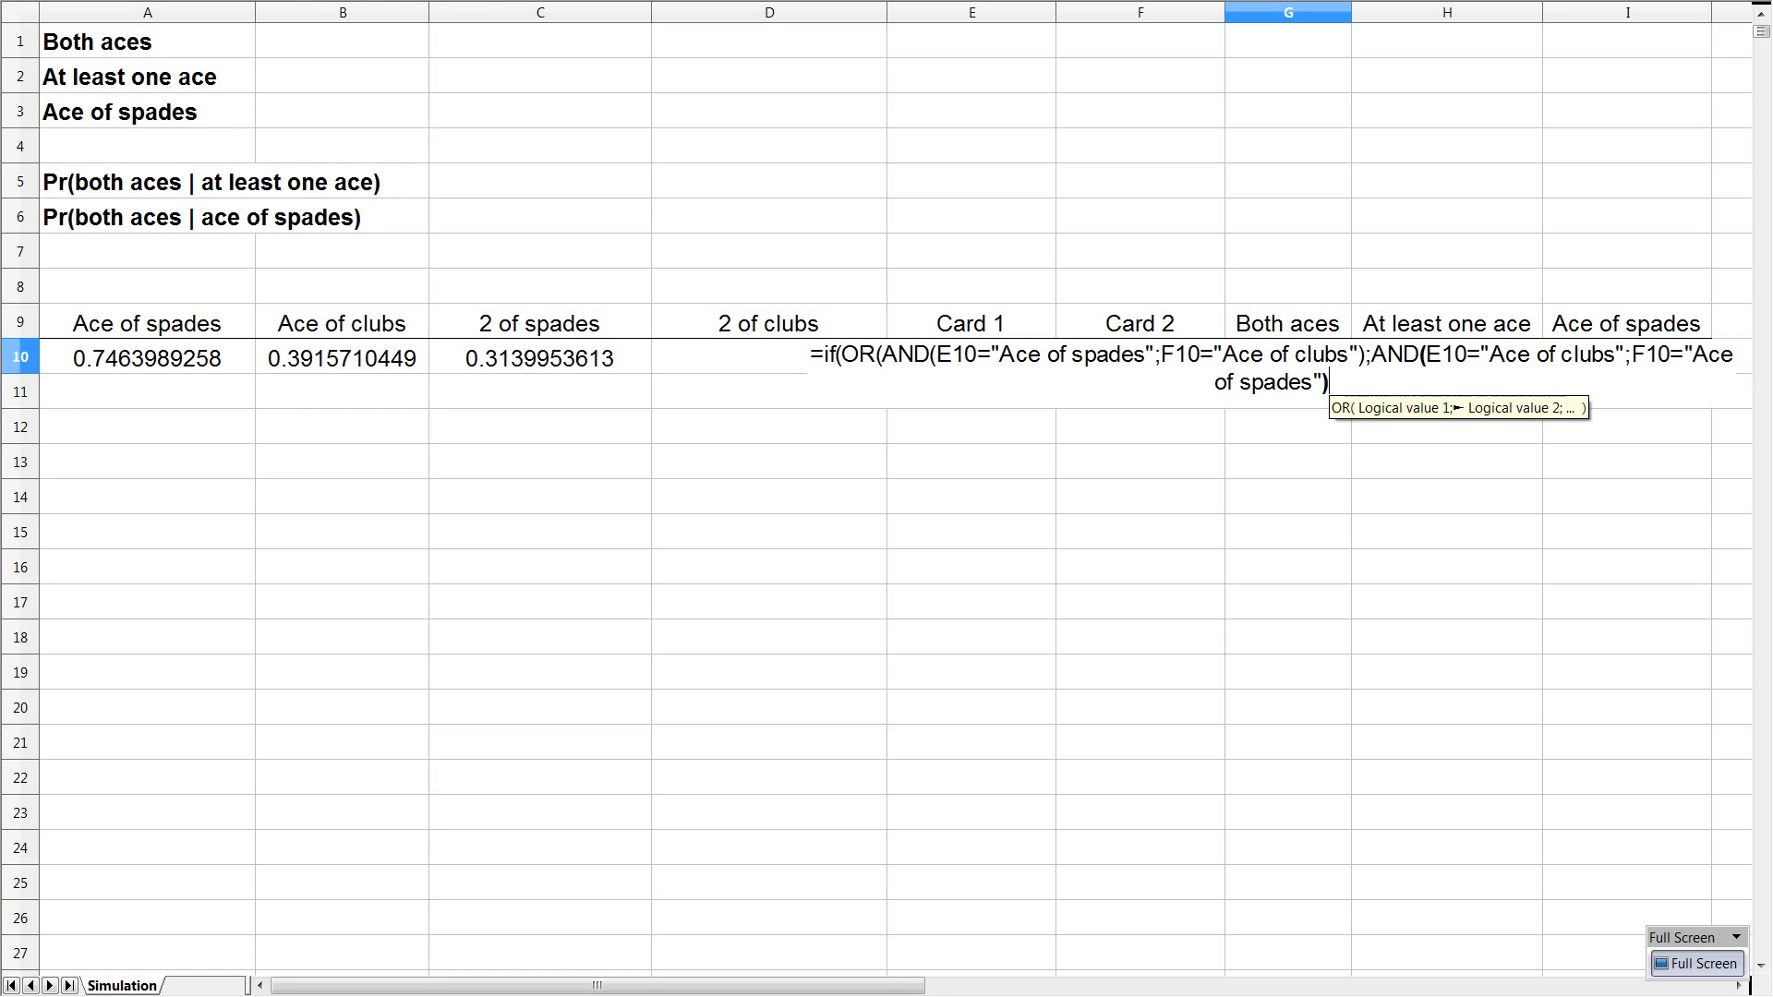
pyautogui.write(';')
# Step: Close the OR test in G10 and finish the formula with 1 if true and 0 otherwise
pyautogui.press('BackSpace')
pyautogui.write(')')
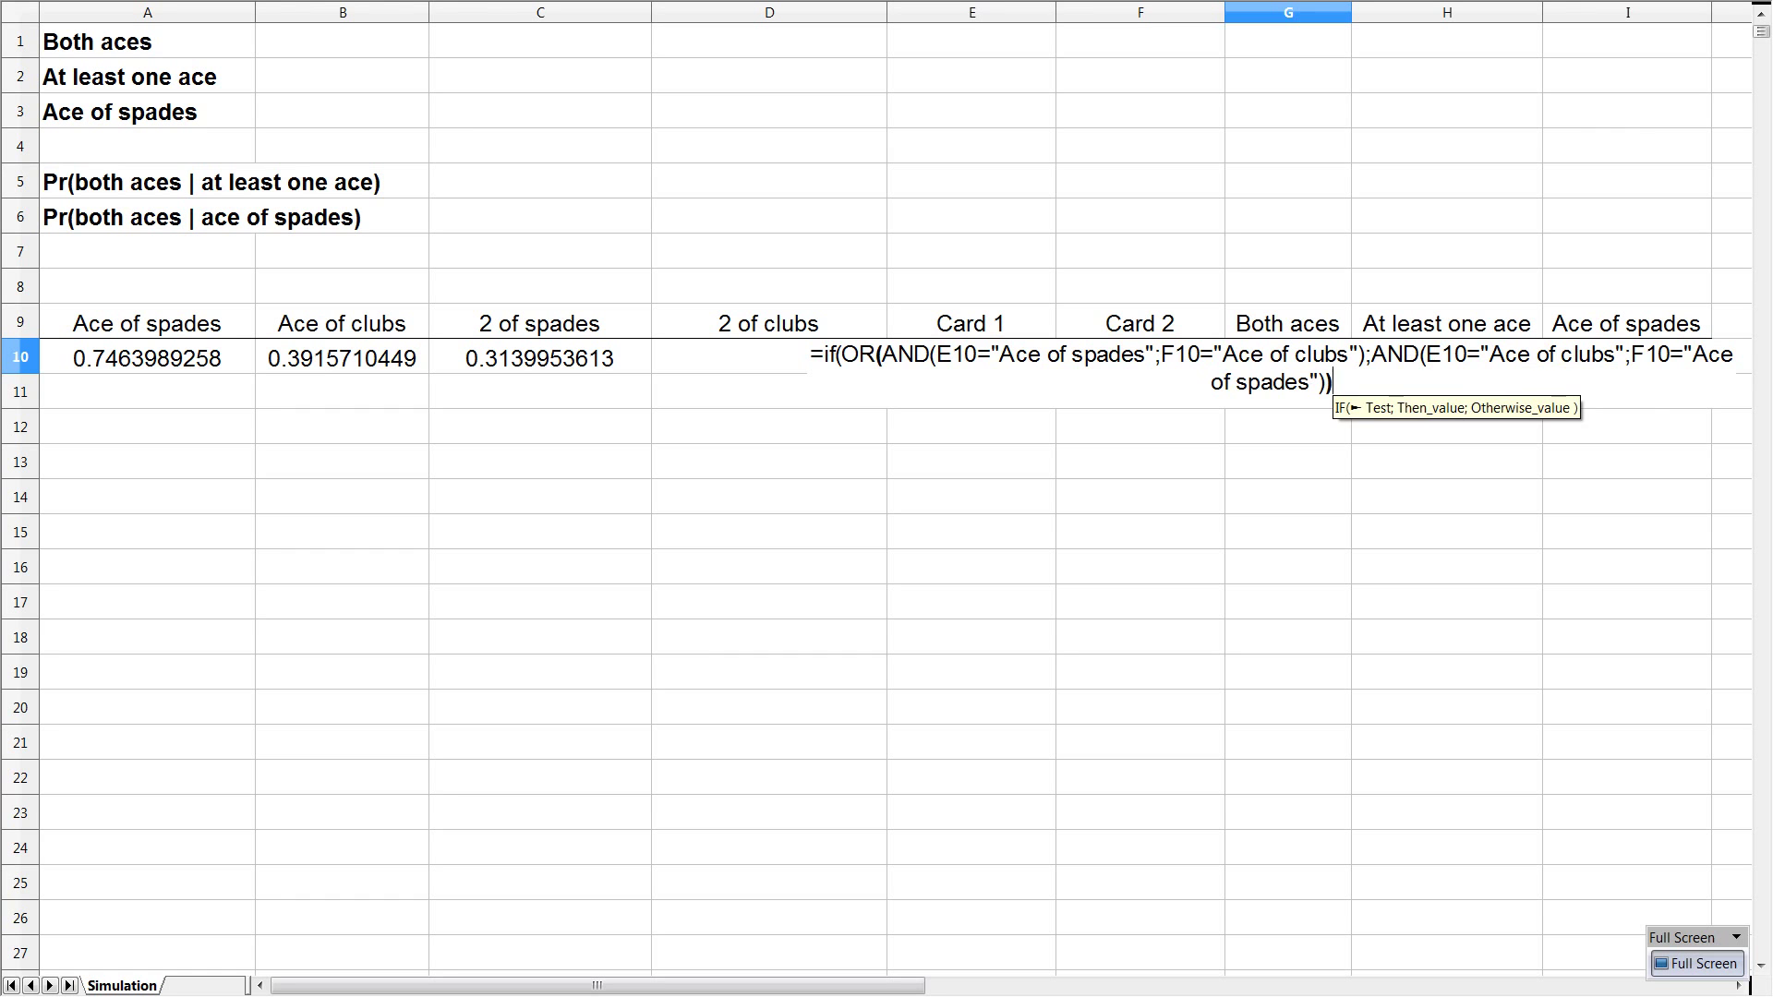
pyautogui.write(';1')
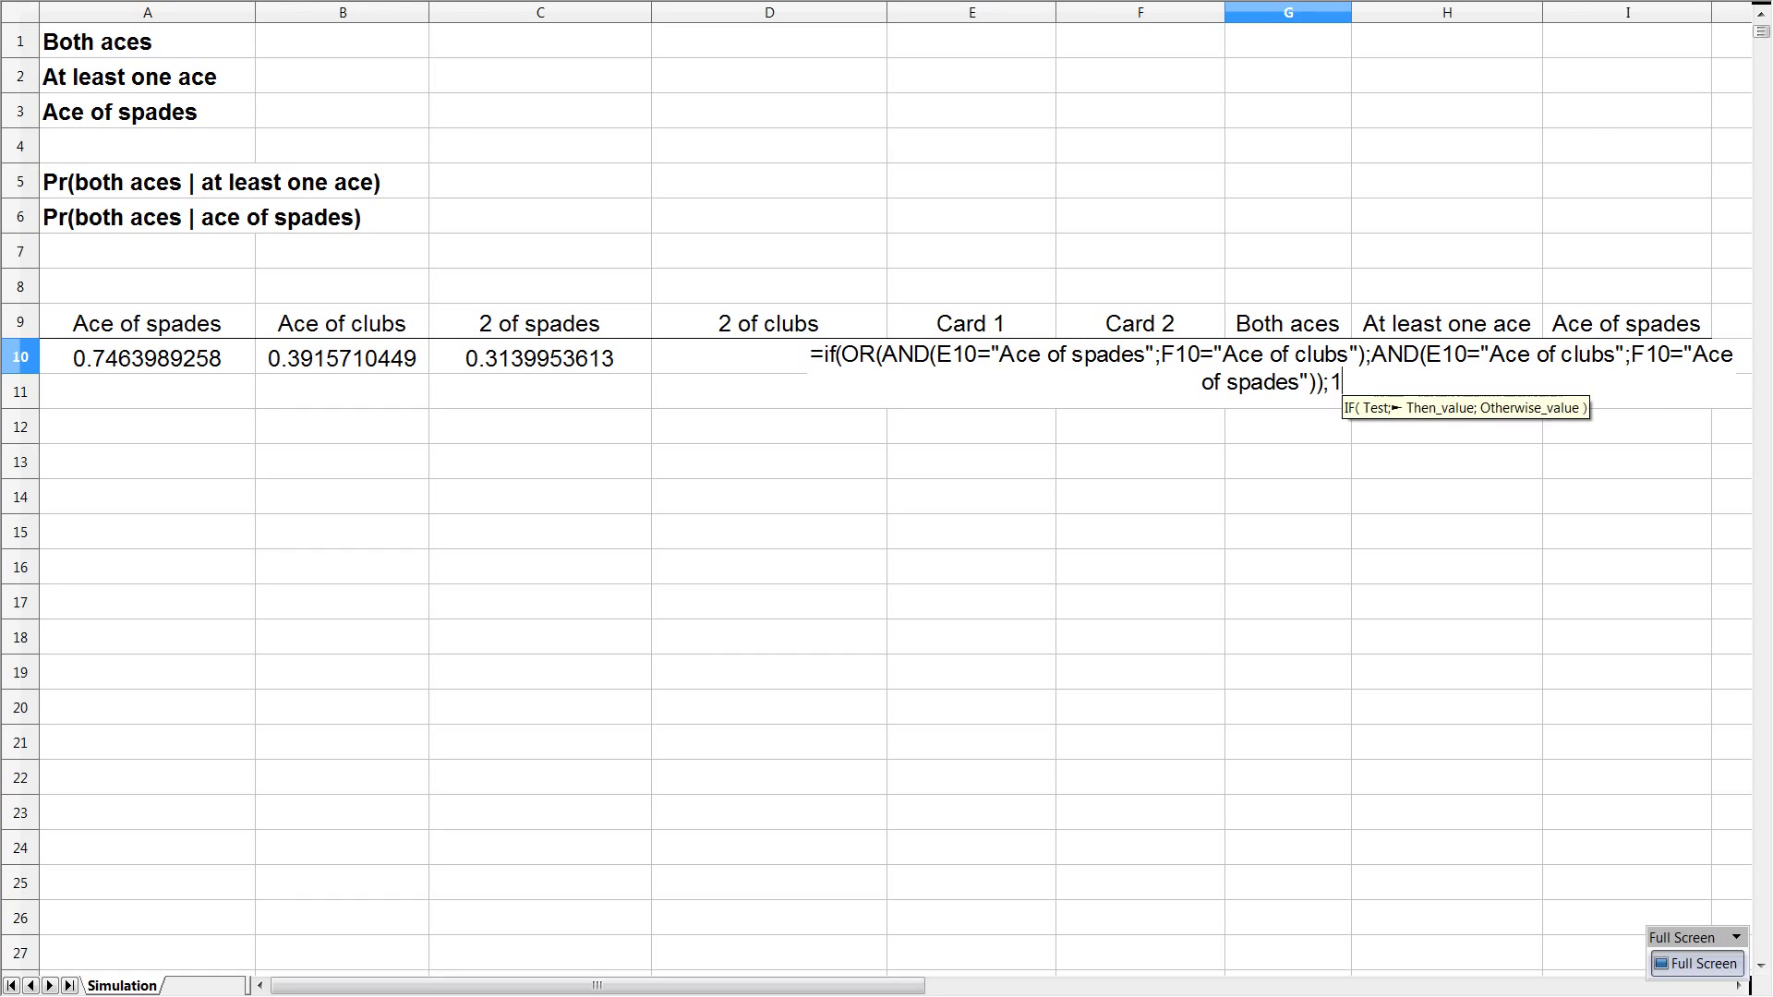
pyautogui.write(';0)')
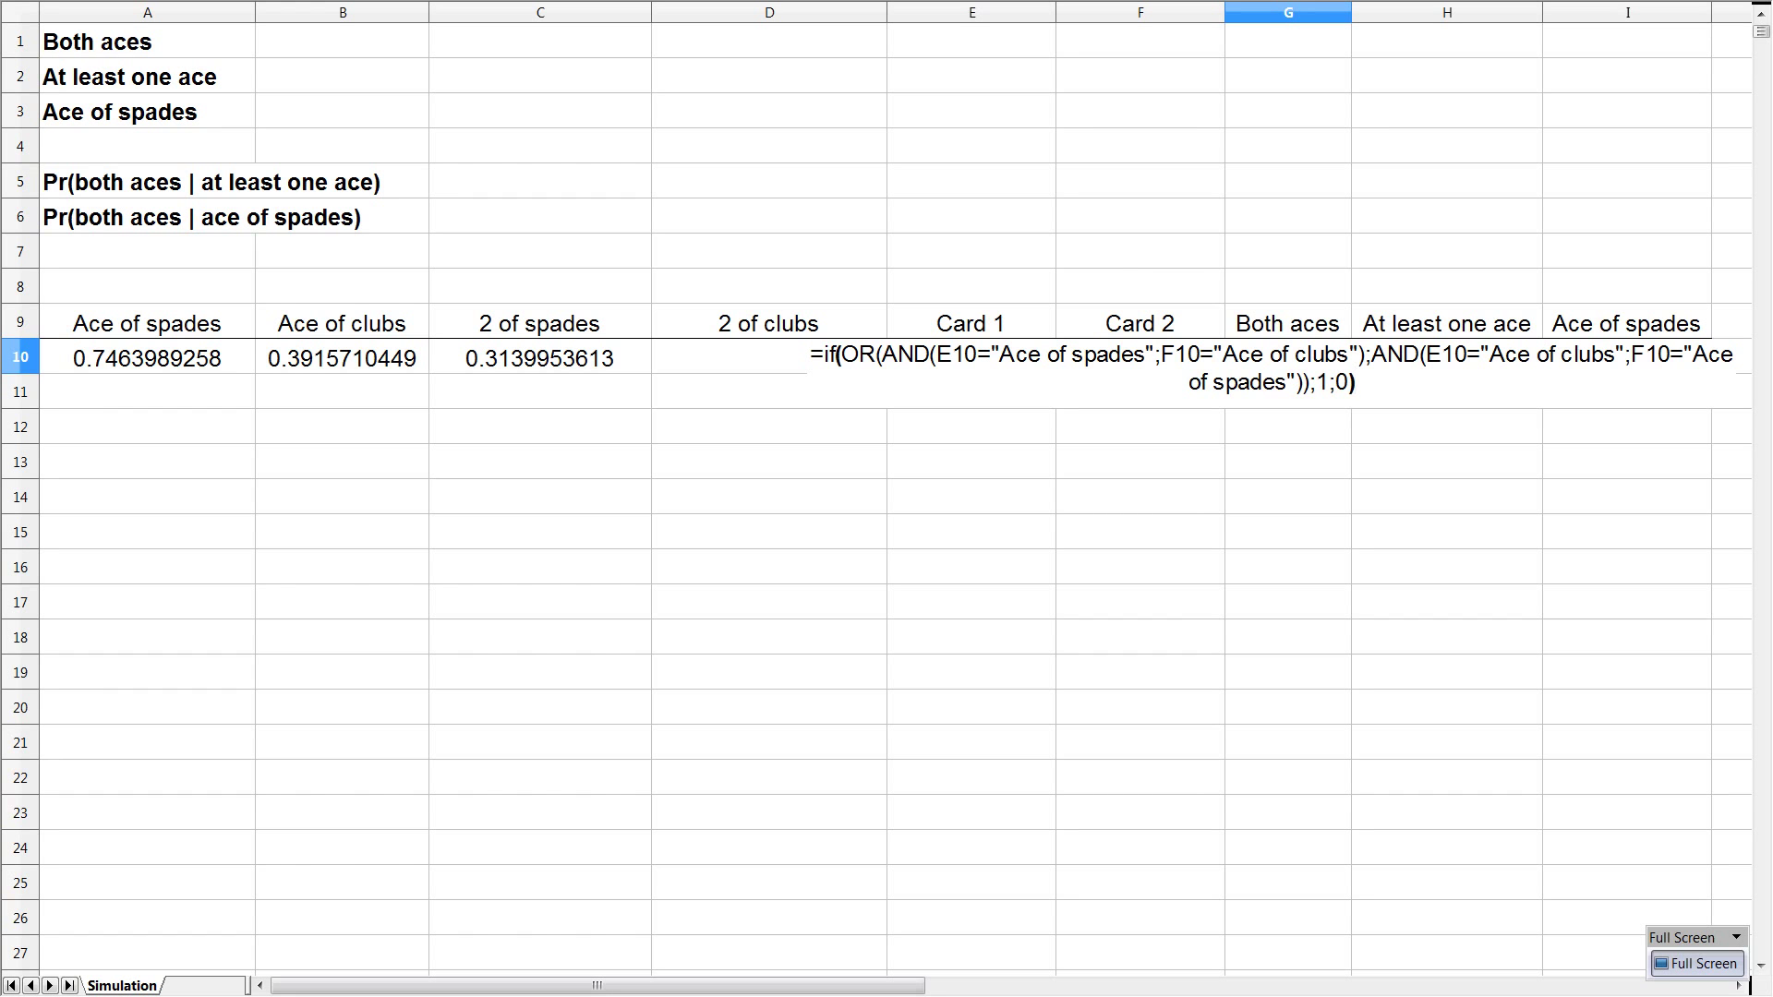
pyautogui.press('Return')
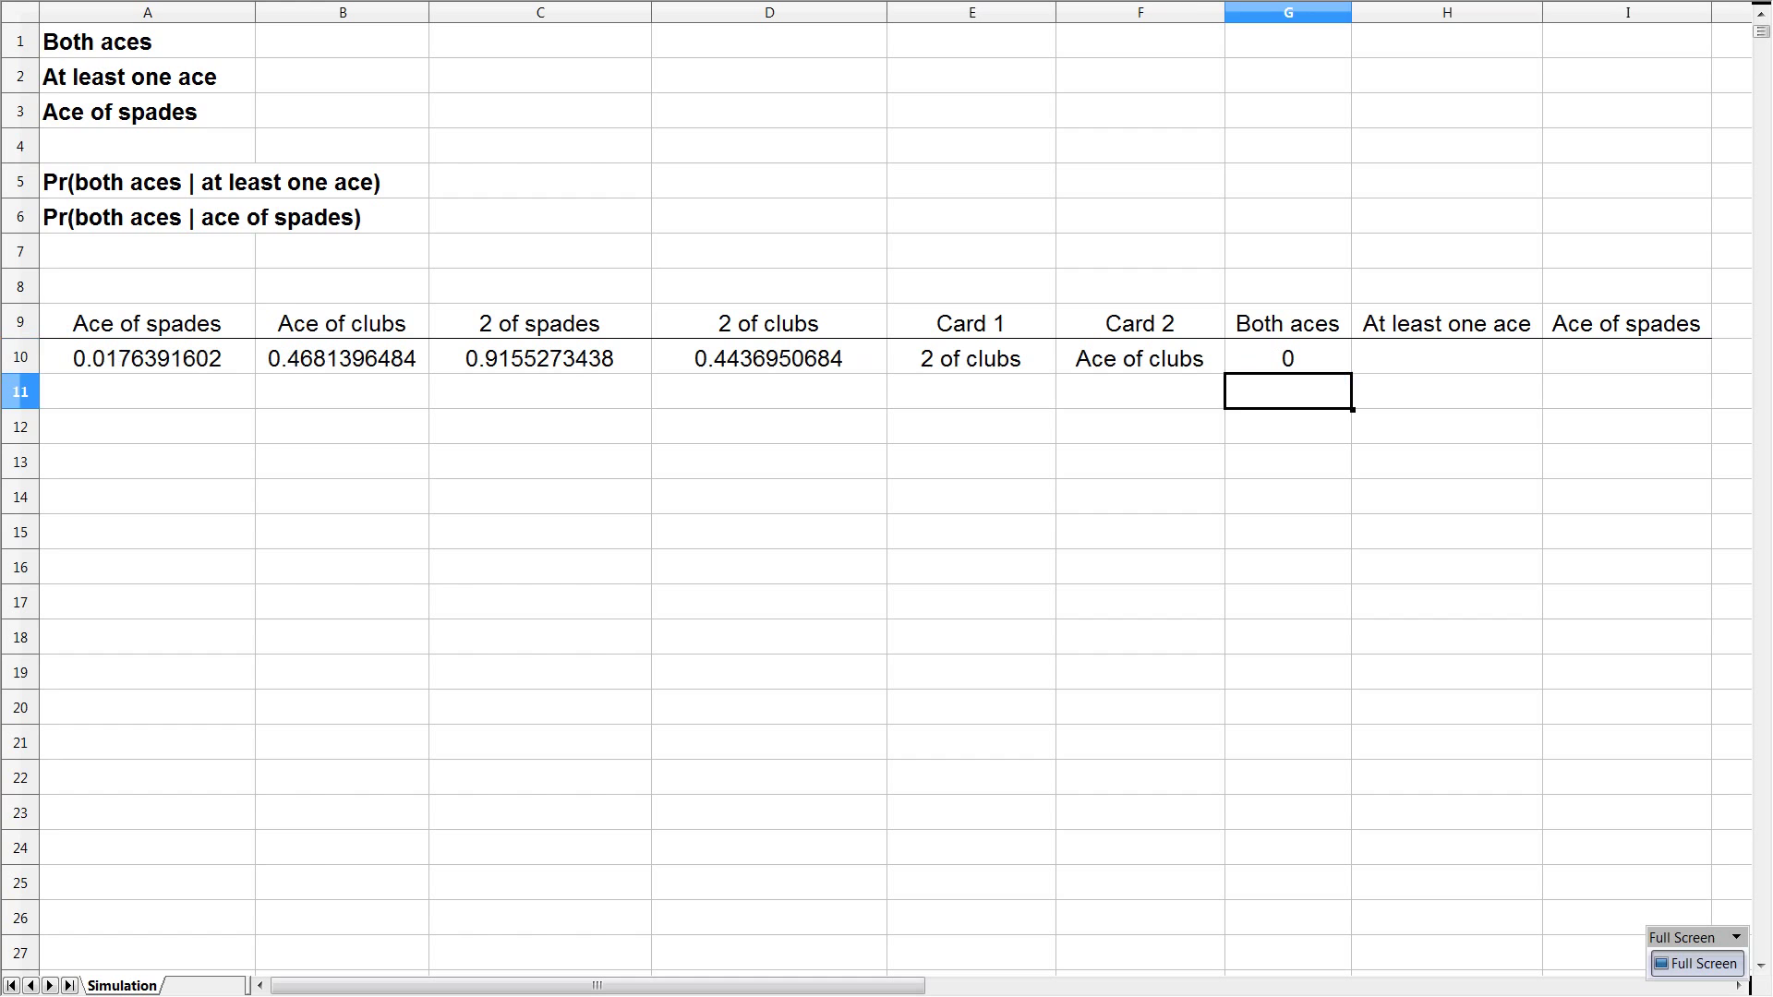
# Step: Start the At least one ace formula in H10 with =if(OR( and the condition E10="Ace of spades"
pyautogui.click(1447, 356)
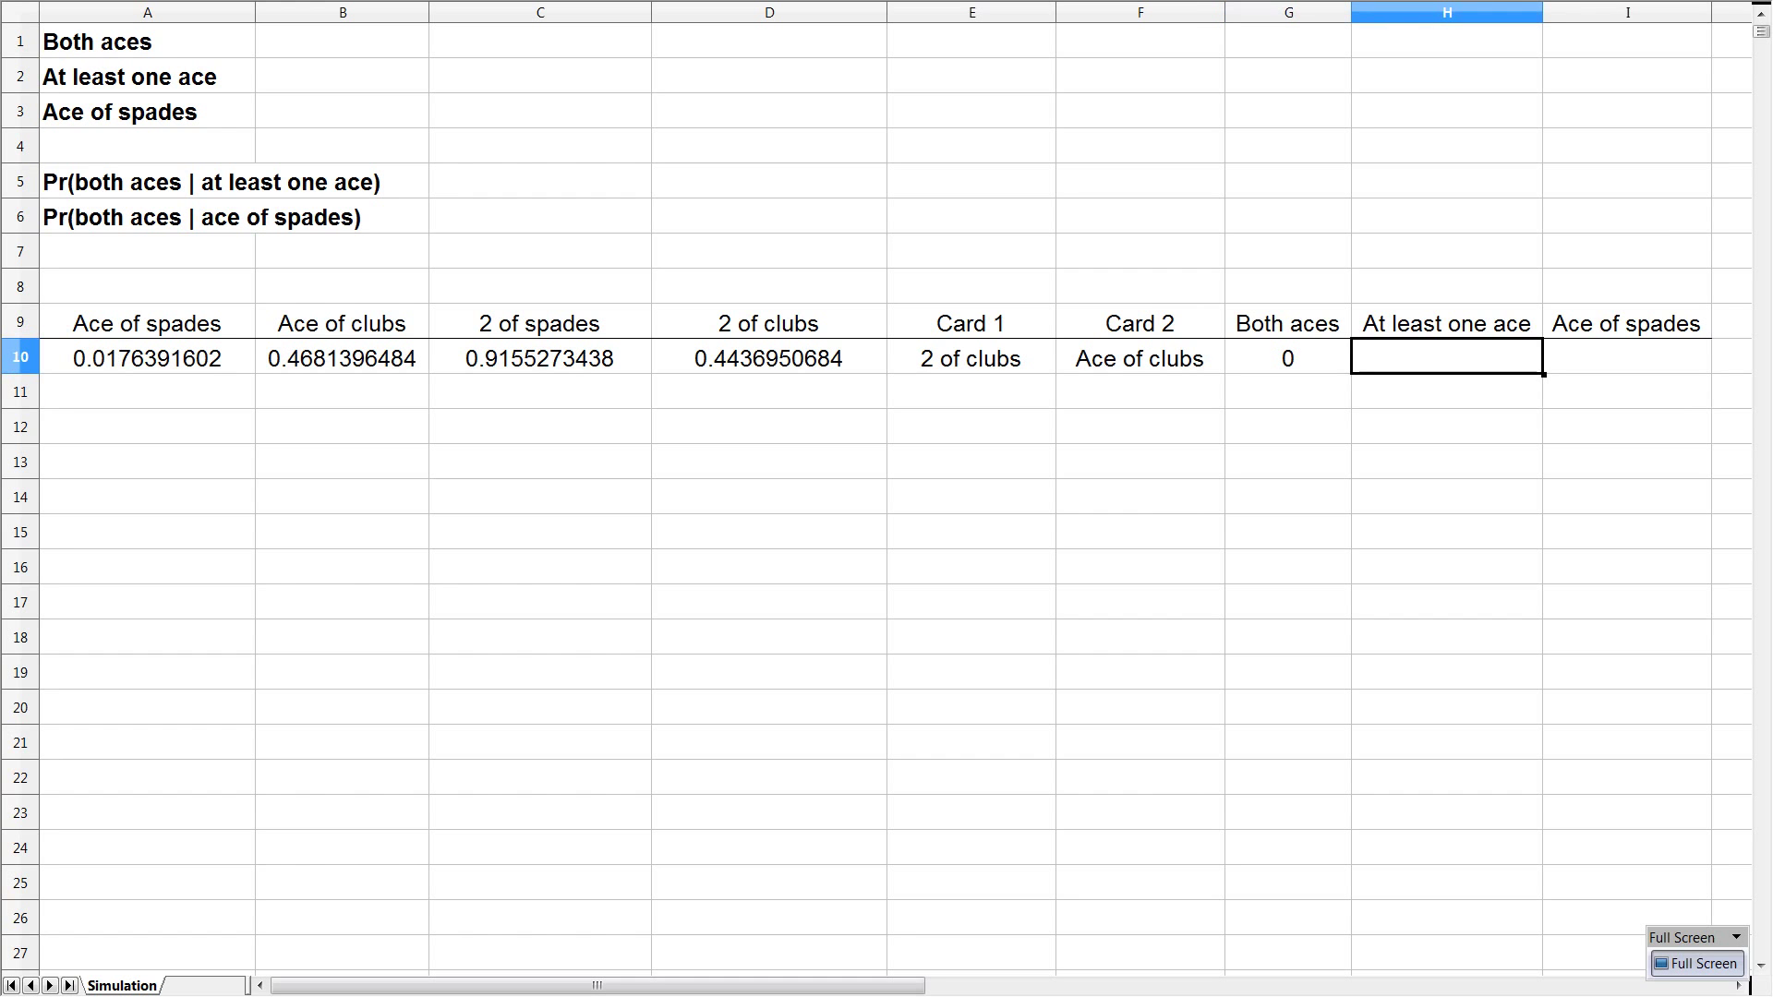
pyautogui.write('=if(')
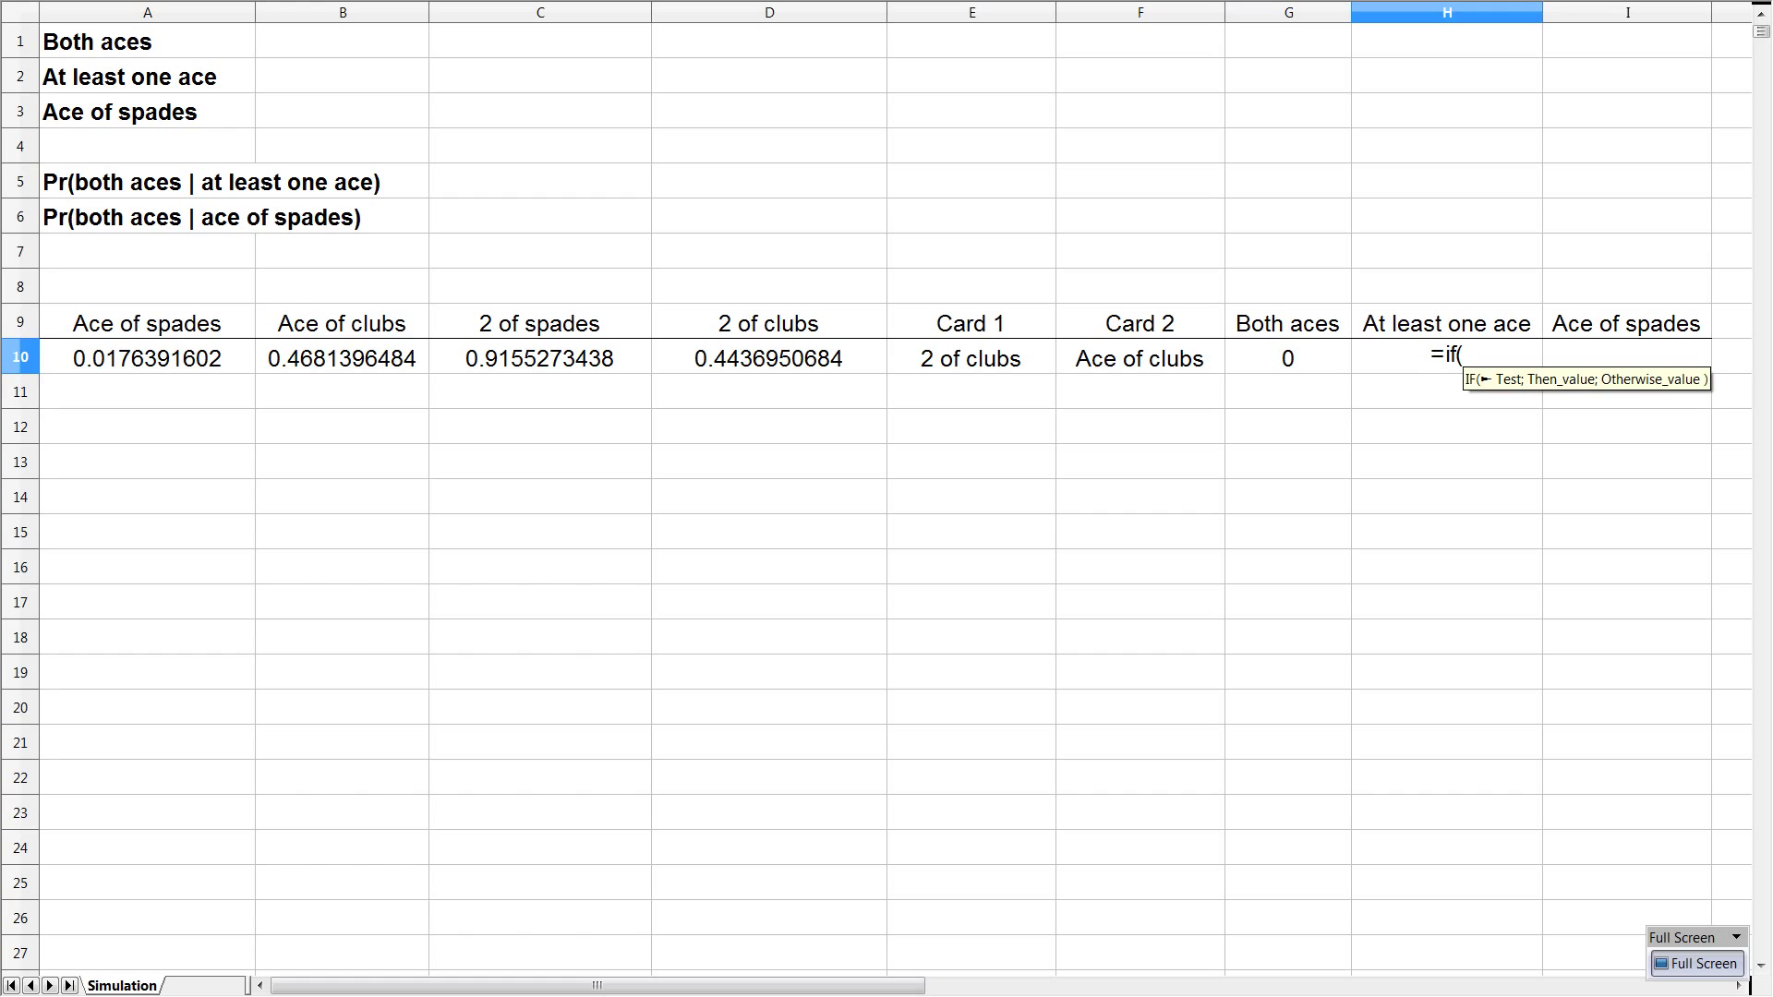
pyautogui.write('OR(')
pyautogui.press('Left')
pyautogui.press('Left')
pyautogui.press('Left')
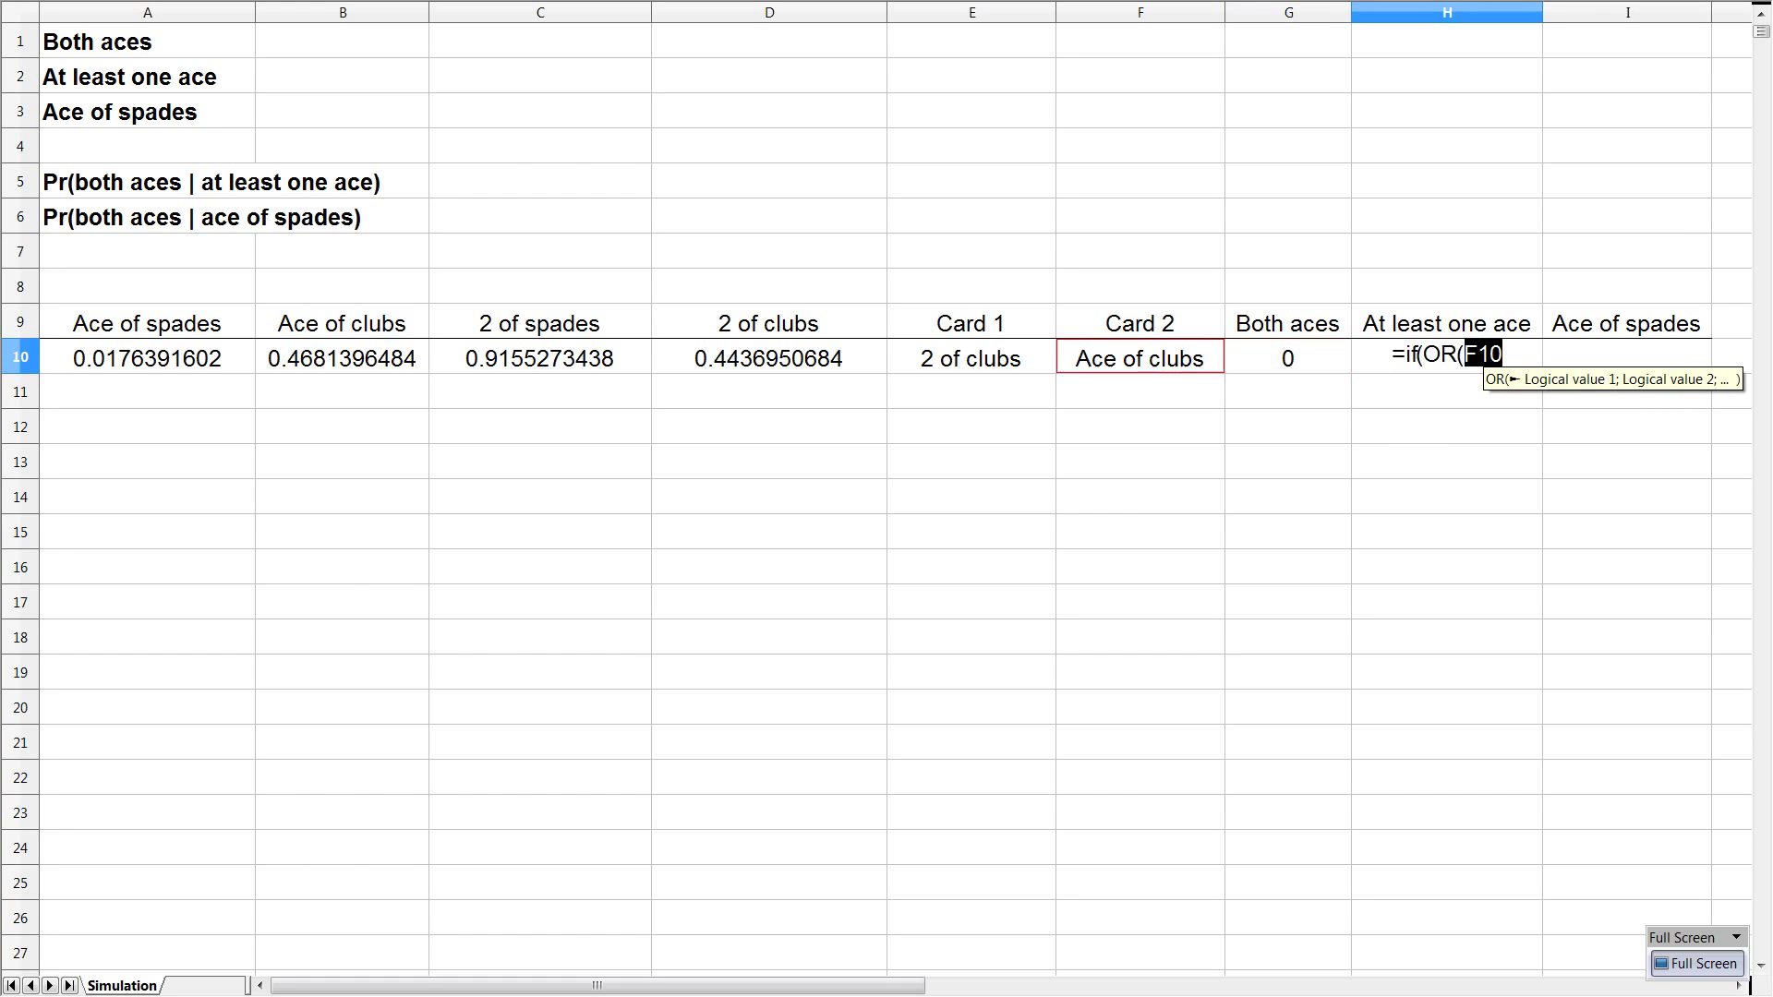
pyautogui.write('="Ace of spades";')
# Step: Add the condition E10="Ace of clubs" to the OR test in H10
pyautogui.press('Left')
pyautogui.press('Left')
pyautogui.press('Left')
pyautogui.write('="Ace of clus')
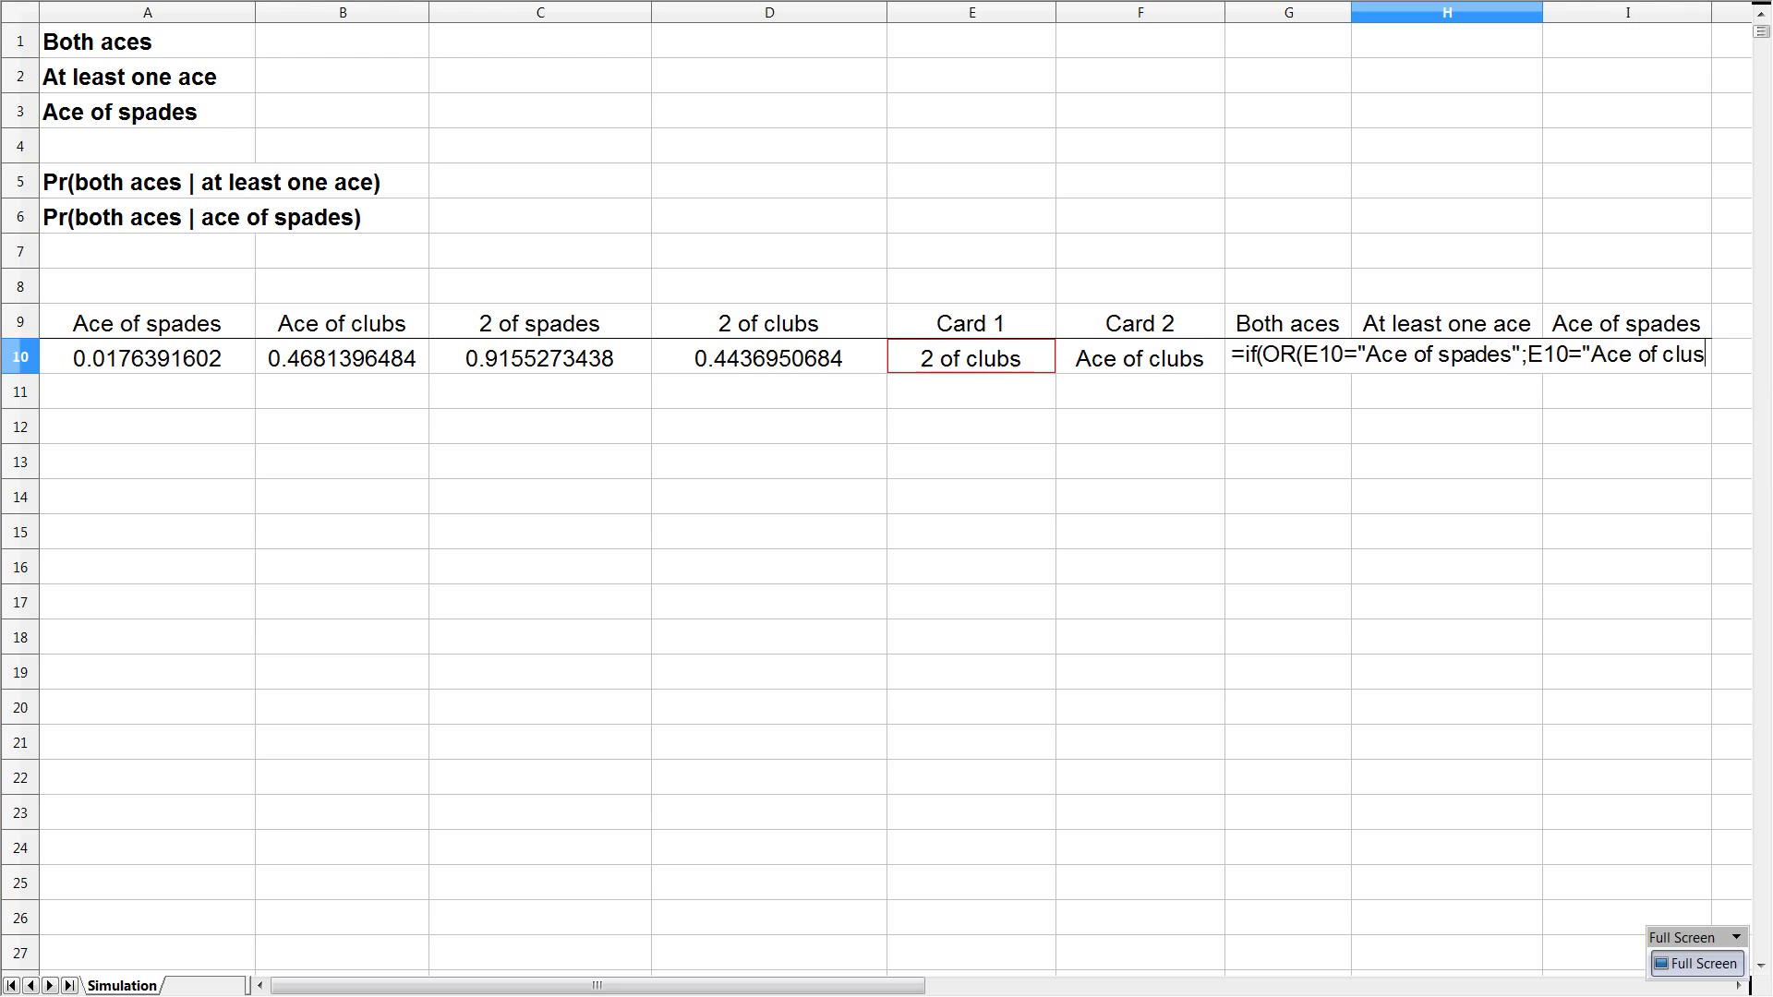
pyautogui.press('BackSpace')
pyautogui.write('bs";')
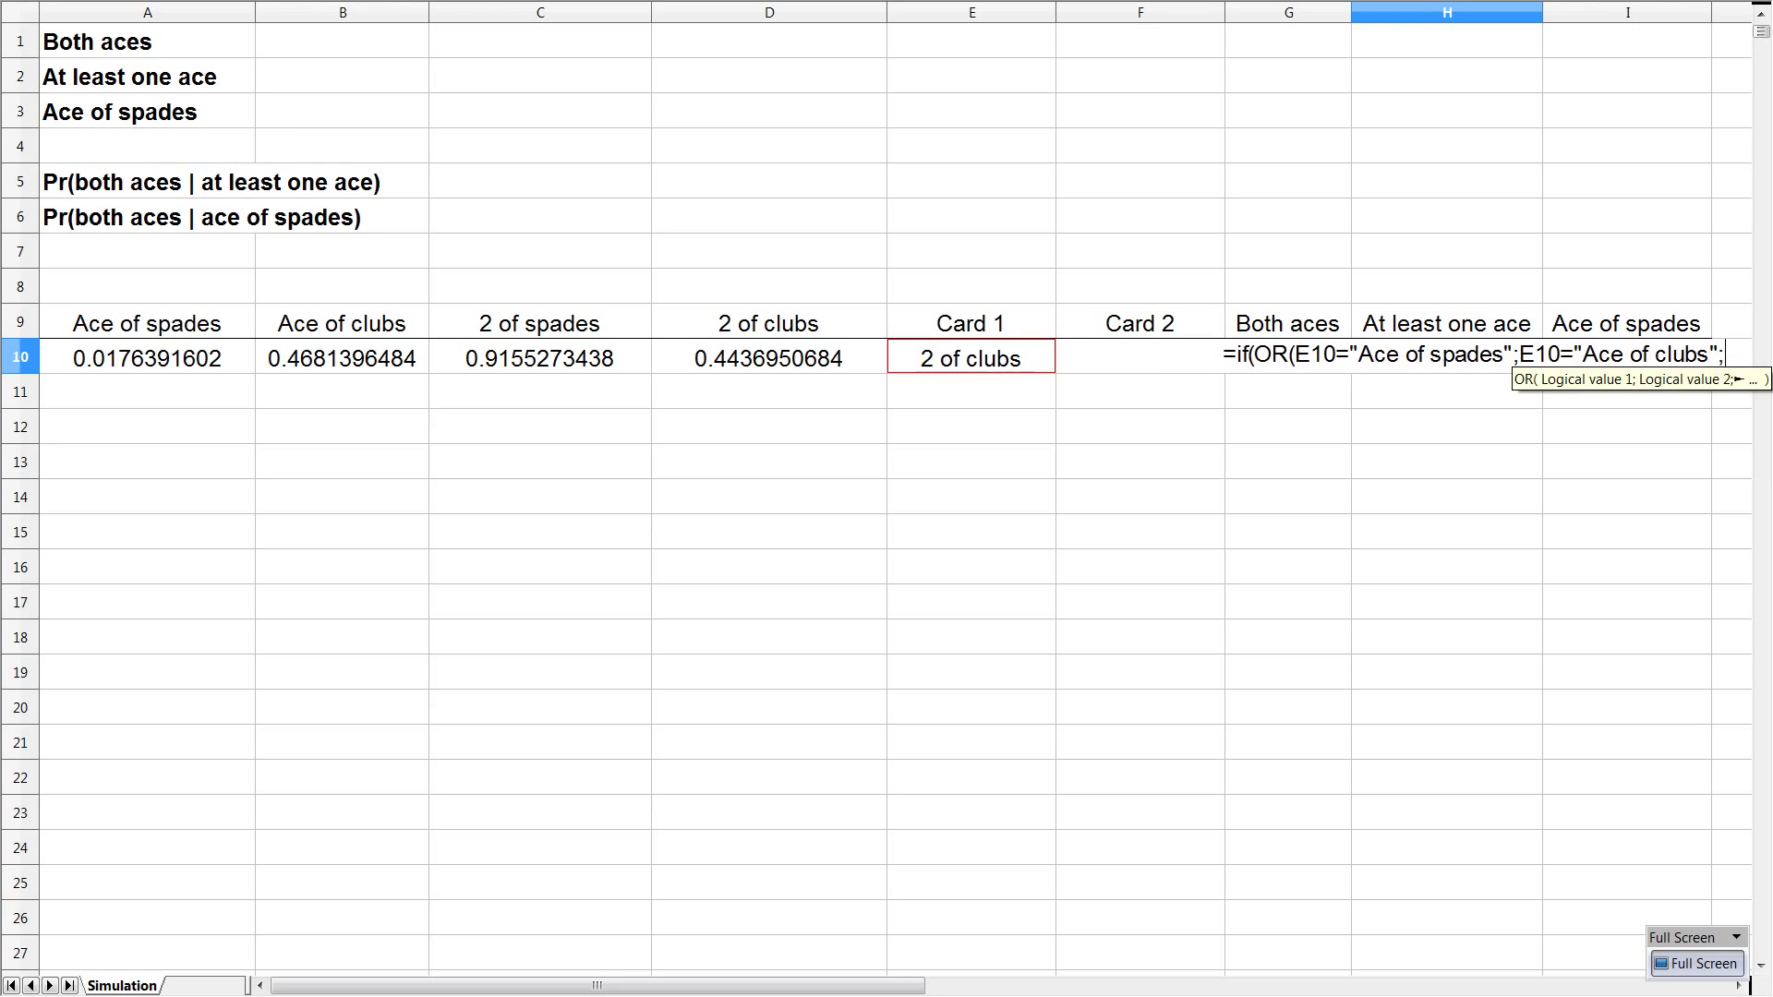
# Step: Add the condition F10="Ace of spades" to the OR test in H10
pyautogui.press('Left')
pyautogui.press('Left')
pyautogui.write('="Ace of spades";')
# Step: Add the condition F10="Ace of clubs" and finish the H10 formula with 1 if true and 0 otherwise
pyautogui.press('Left')
pyautogui.press('Left')
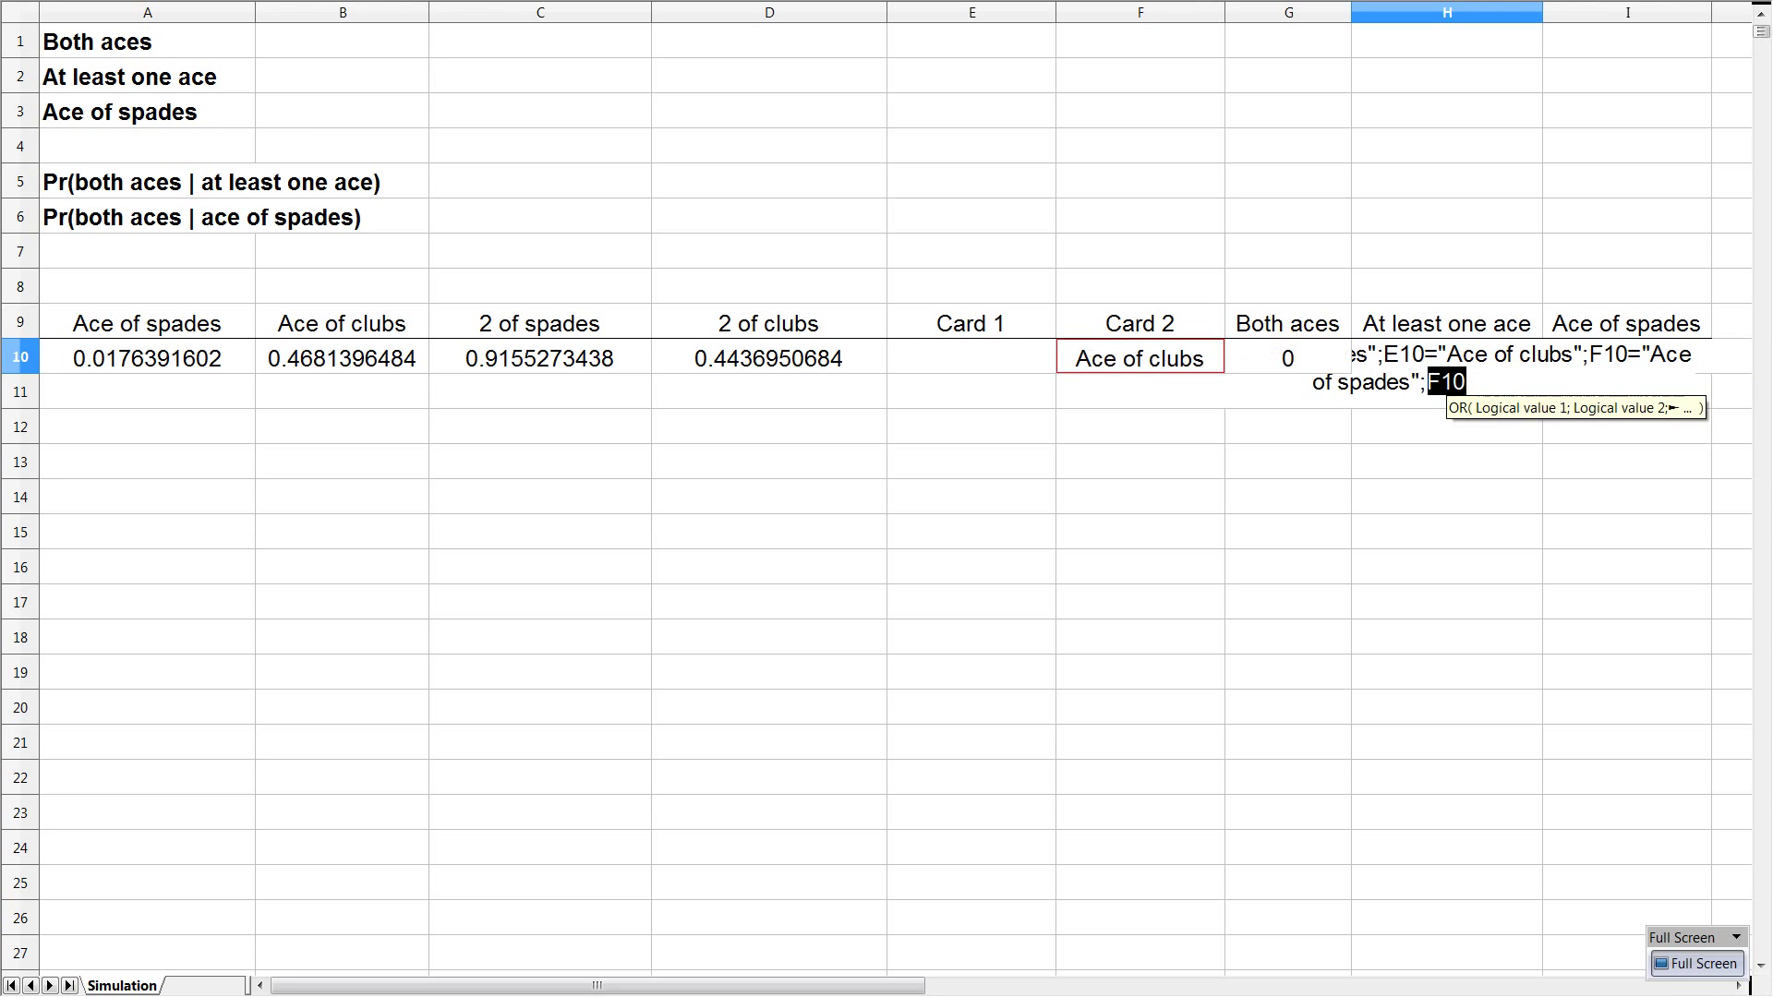
pyautogui.write('="Ace of clubs");1;0)')
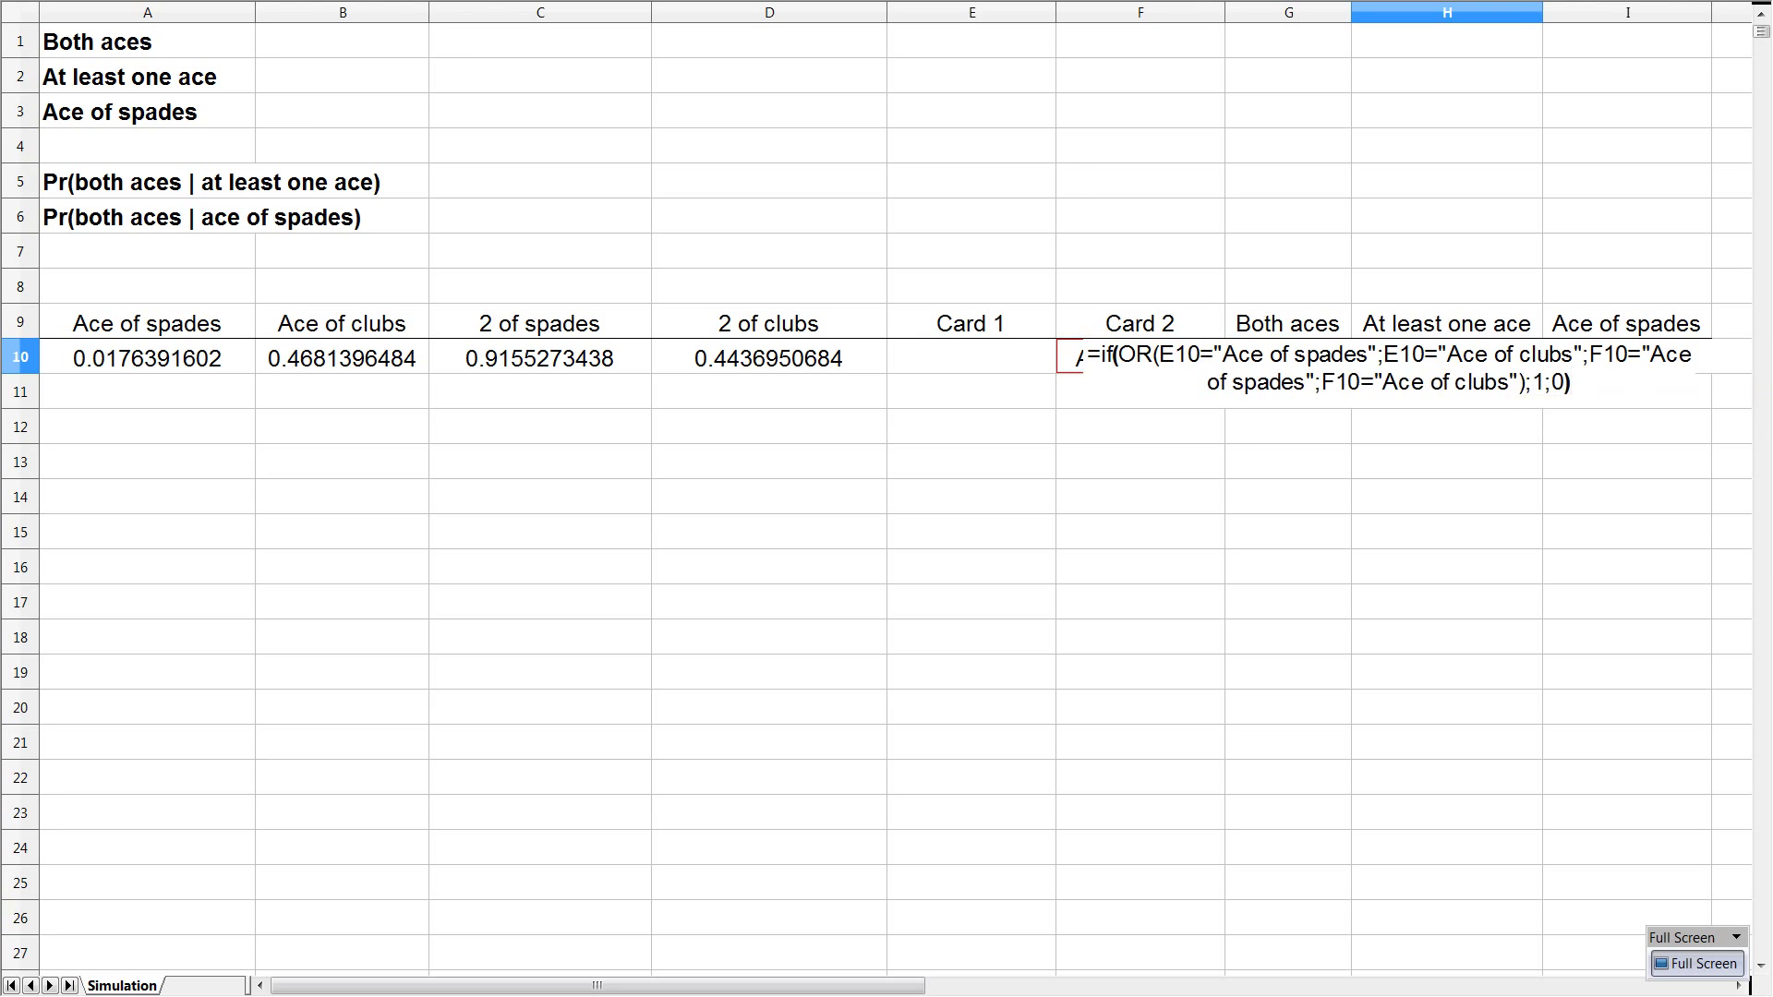
pyautogui.press('Return')
# Step: Start the Ace of spades formula in I10 with =if(OR( and the condition E10="Ace of spades"
pyautogui.press('Up')
pyautogui.press('Right')
pyautogui.write('=if(')
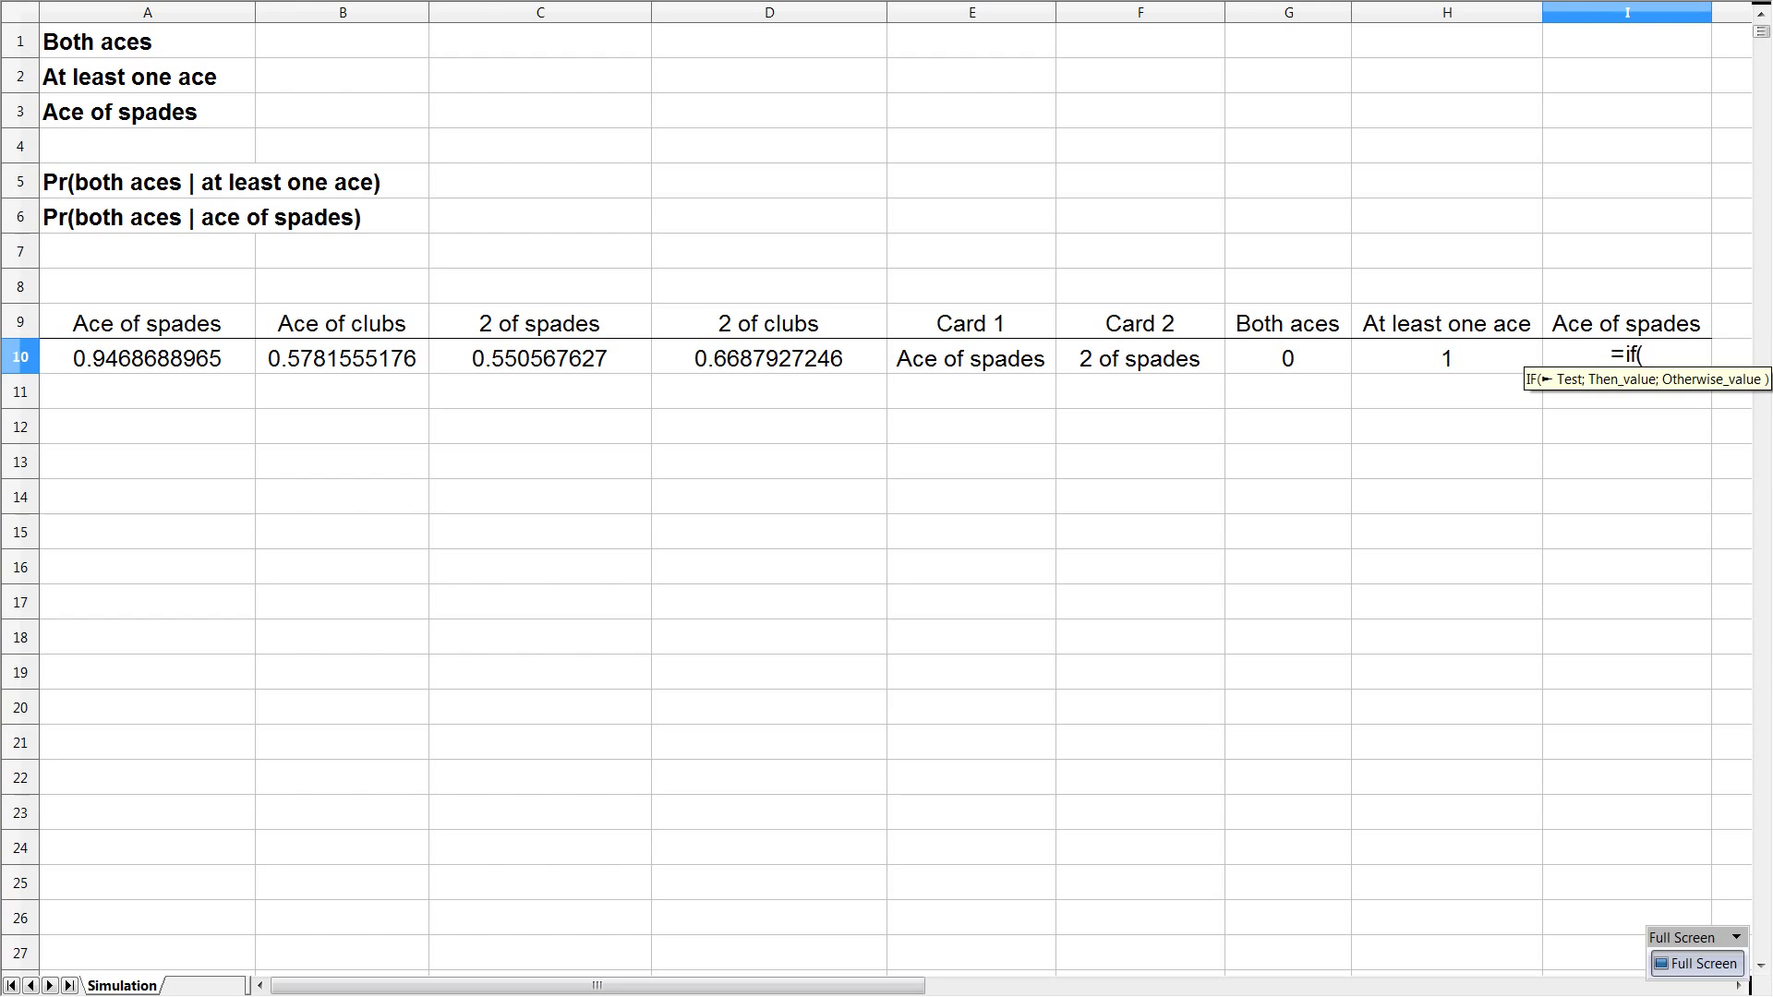
pyautogui.write('OR(')
pyautogui.press('Left')
pyautogui.press('Left')
pyautogui.press('Left')
pyautogui.press('Left')
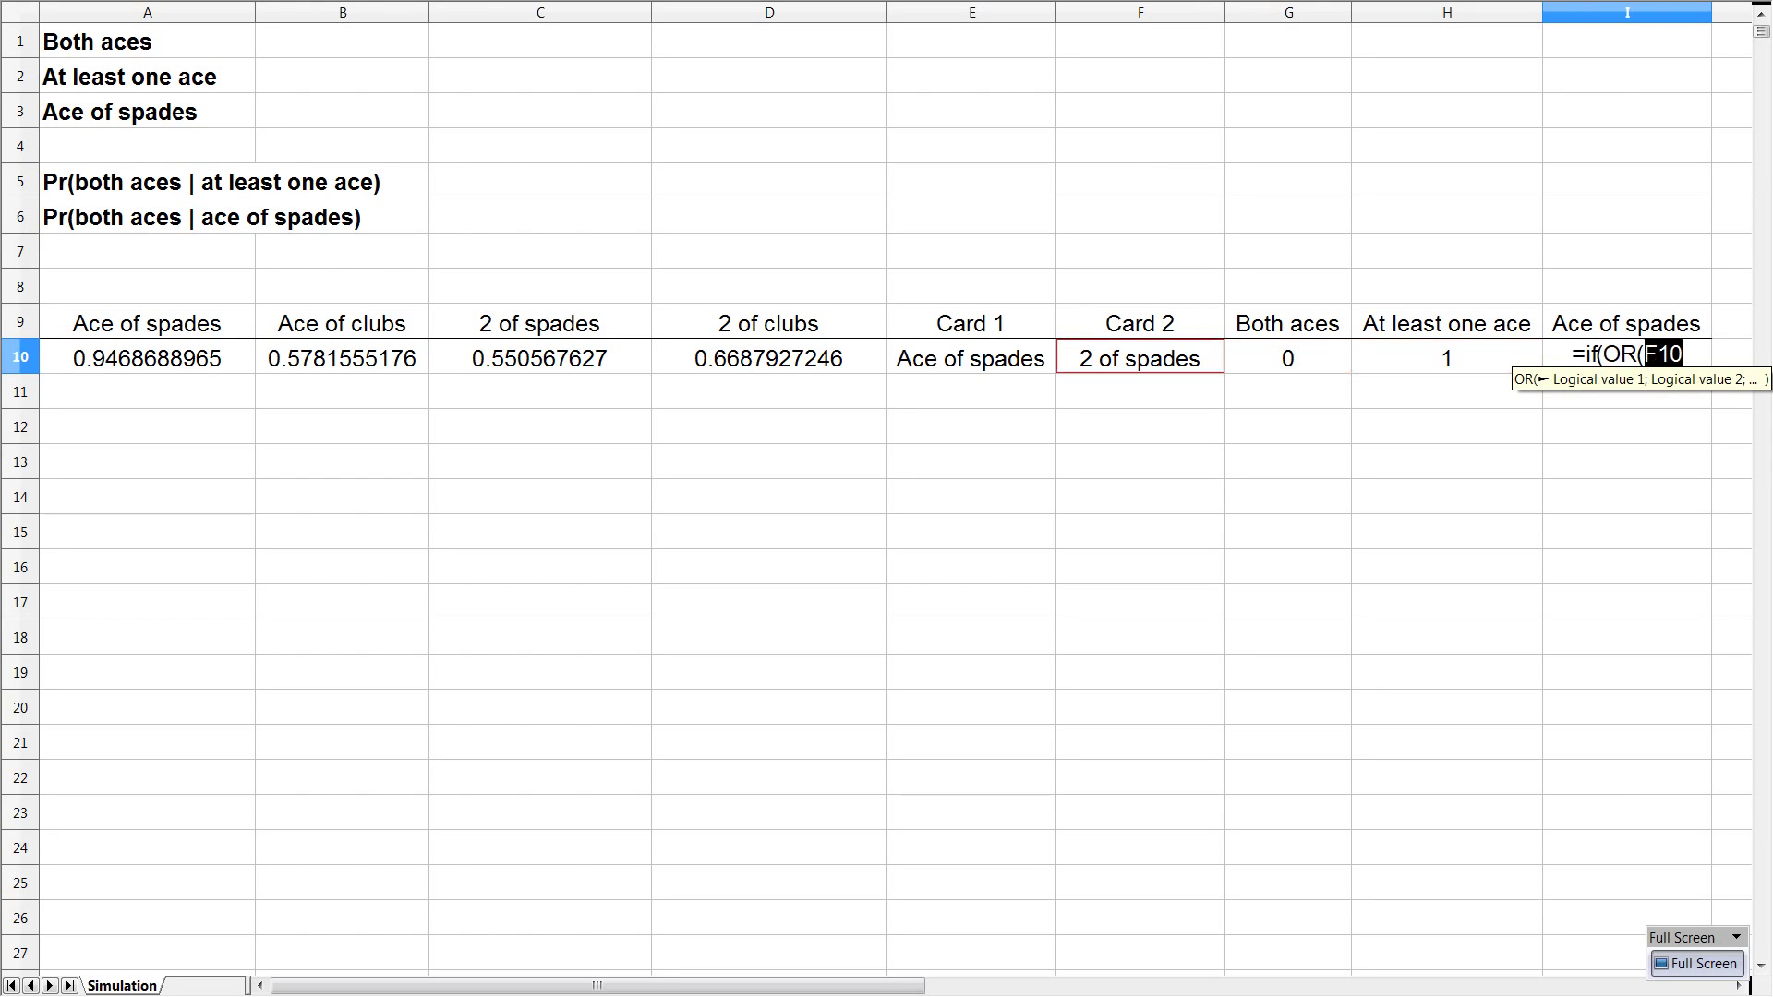
pyautogui.write('="Ace ')
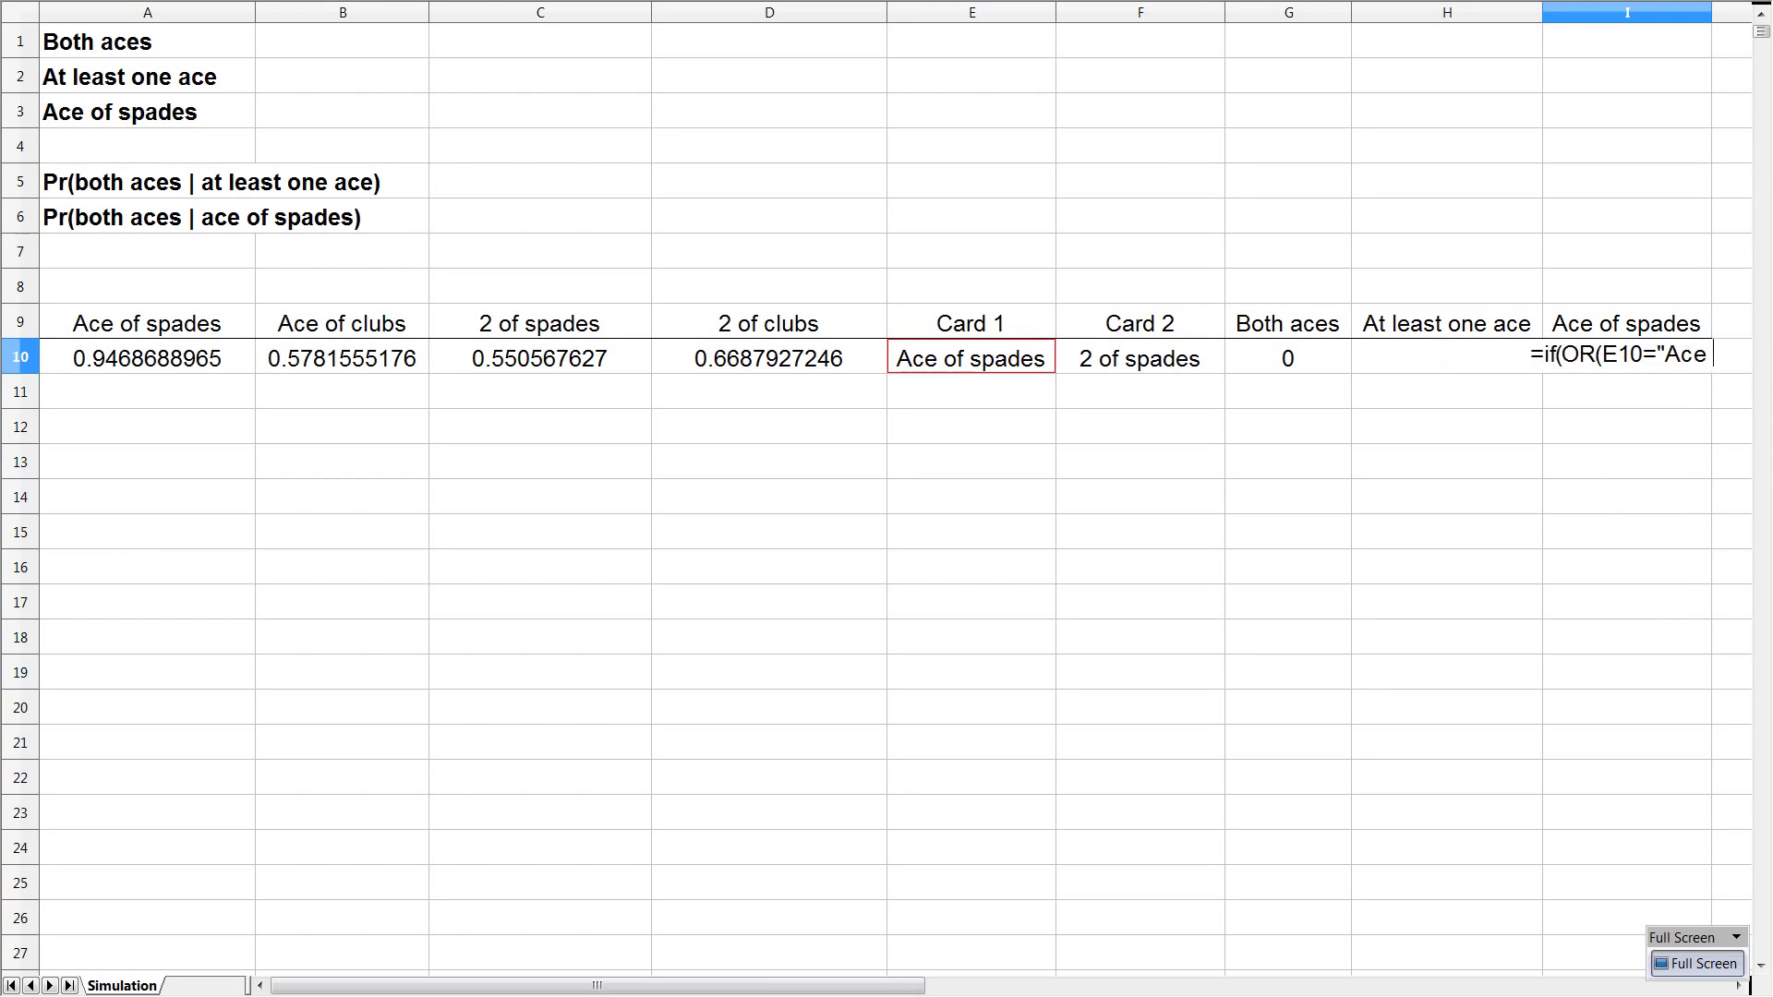
pyautogui.write('of spades";')
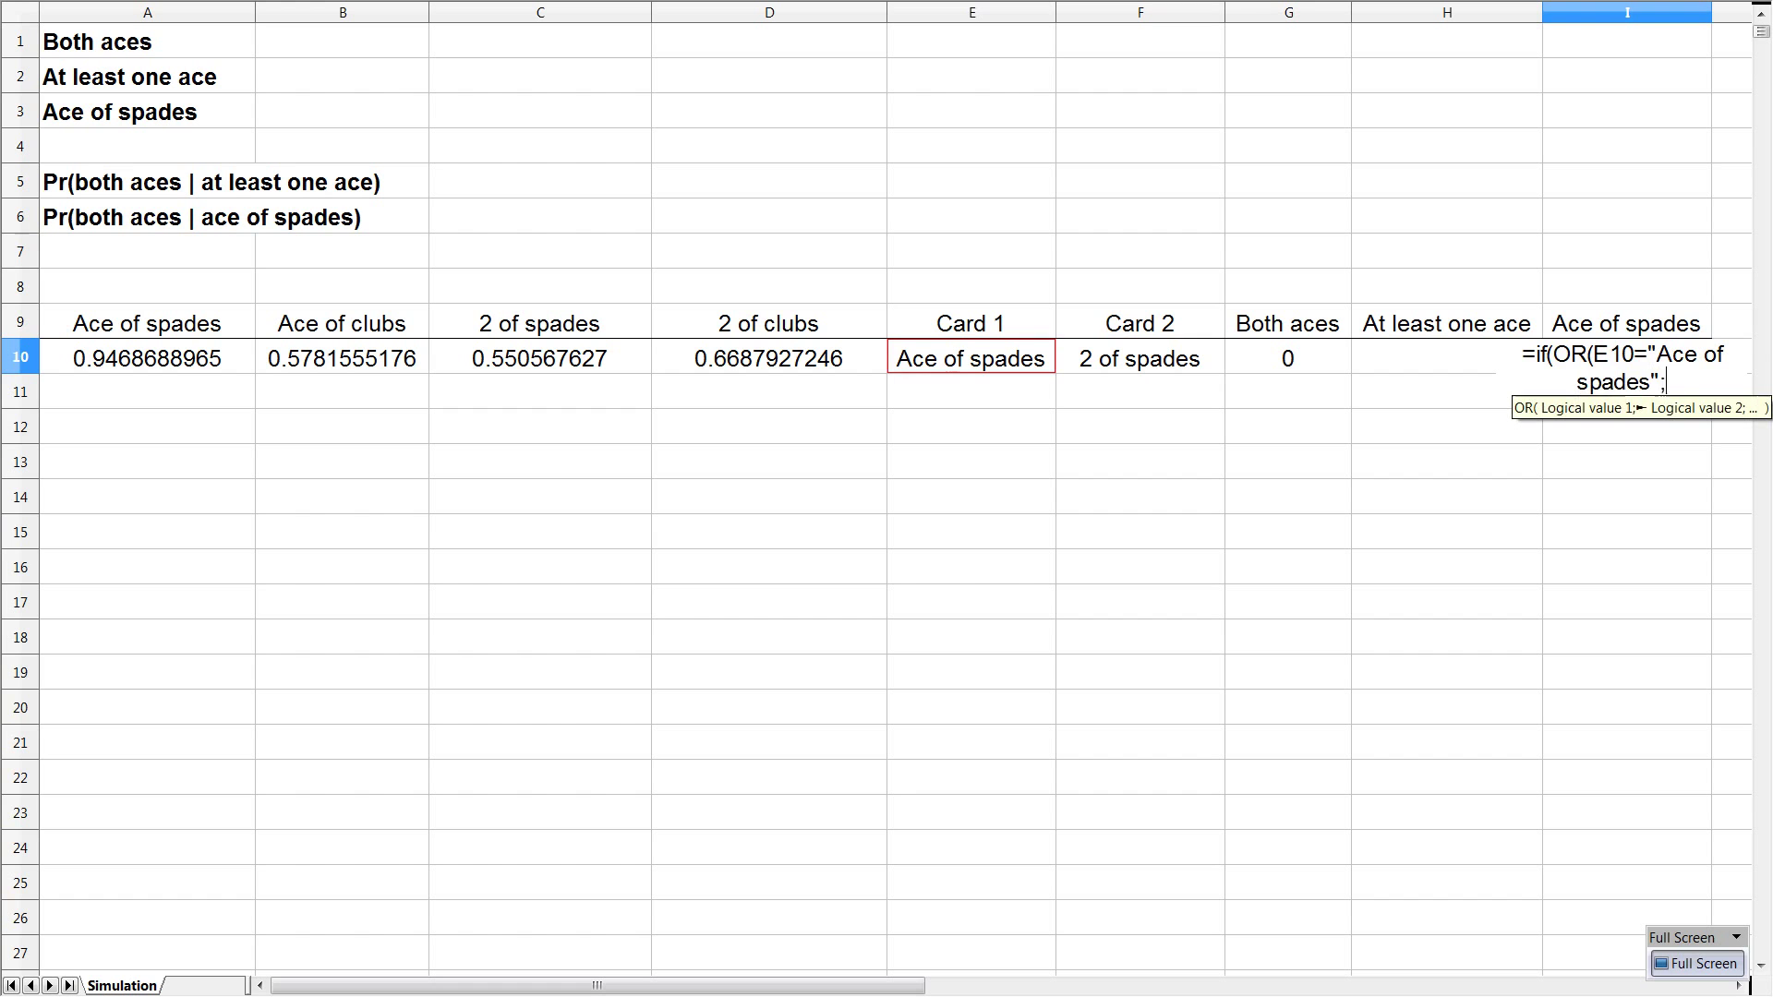
# Step: Add the condition F10="Ace of spades" and finish the I10 formula with 1 if true and 0 otherwise
pyautogui.press('Left')
pyautogui.press('Left')
pyautogui.press('Left')
pyautogui.write('="')
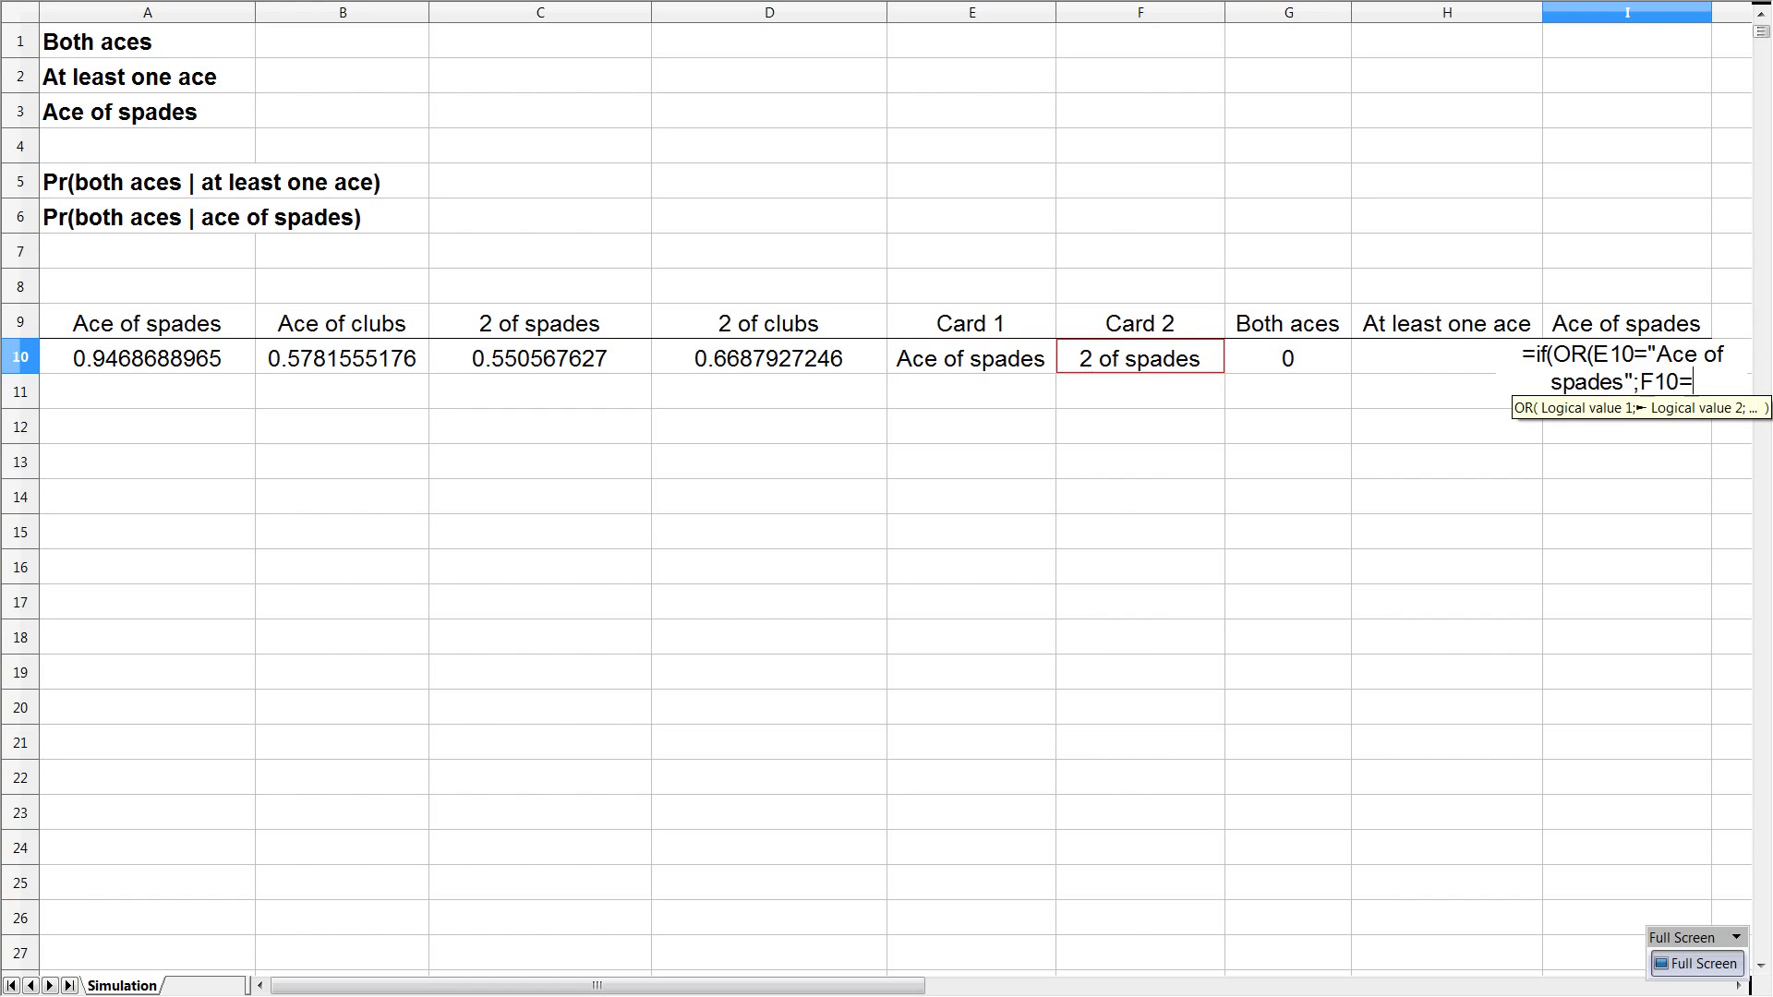
pyautogui.write('Ace f')
pyautogui.press('BackSpace')
pyautogui.write('of spades')
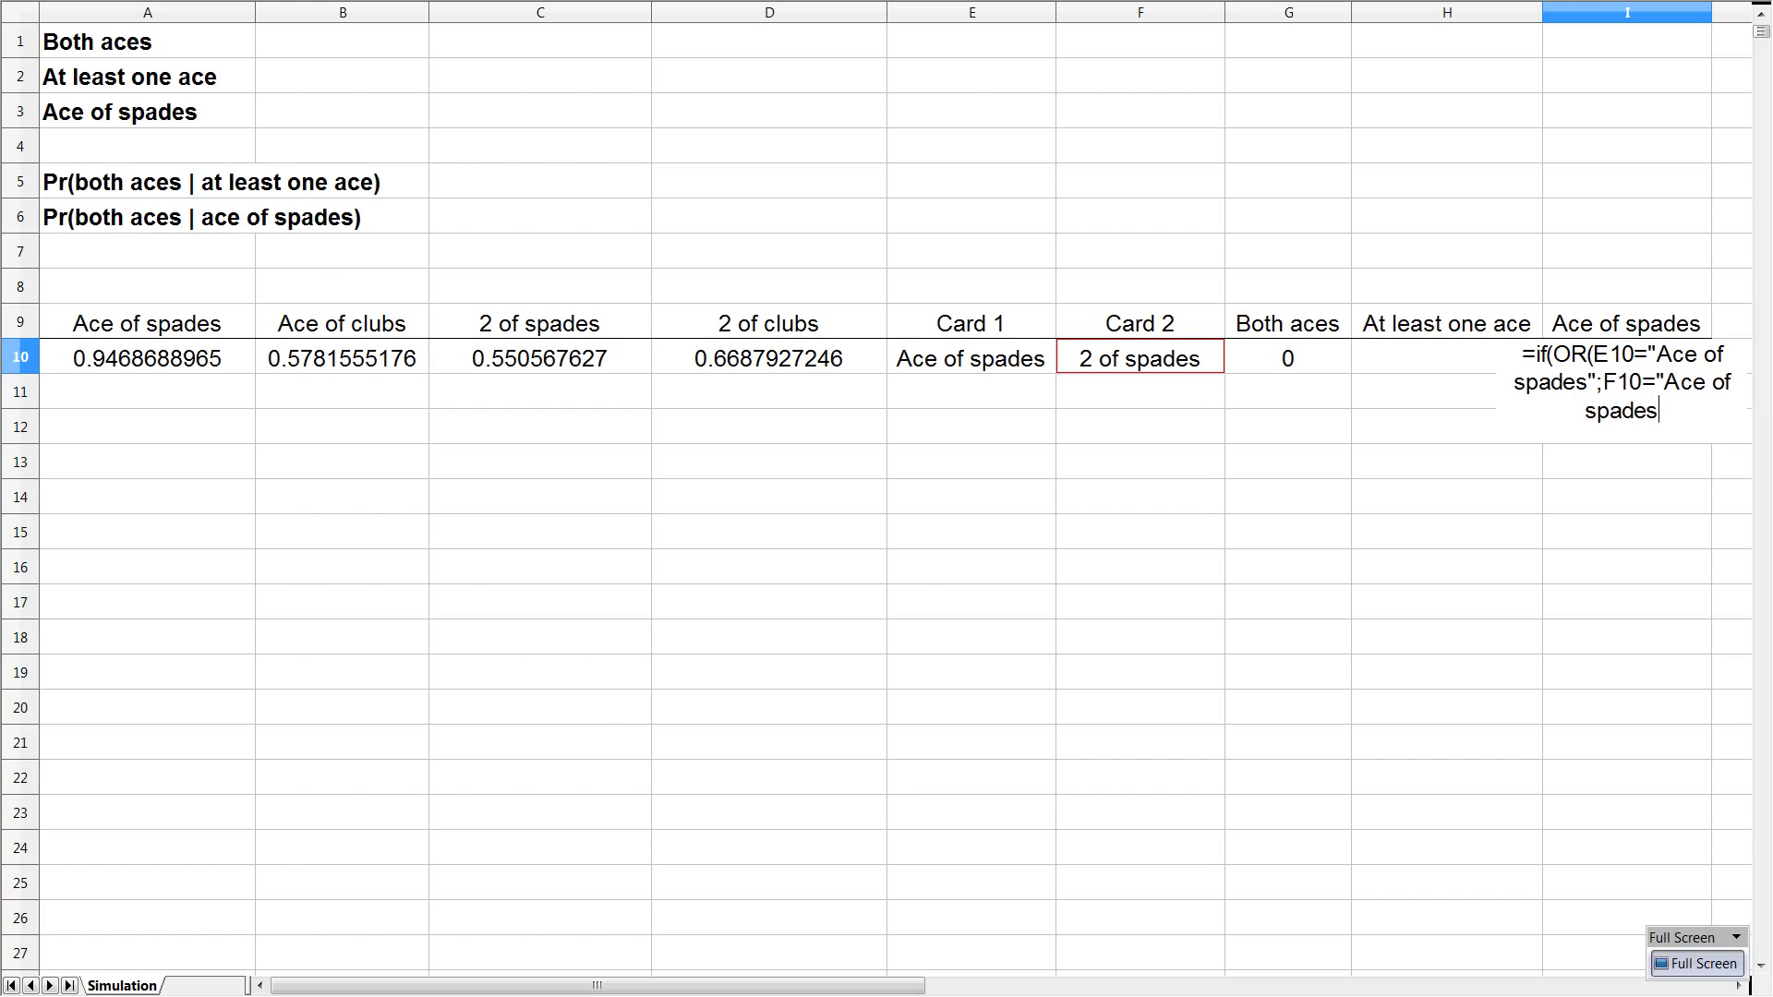
pyautogui.write('");1;0)')
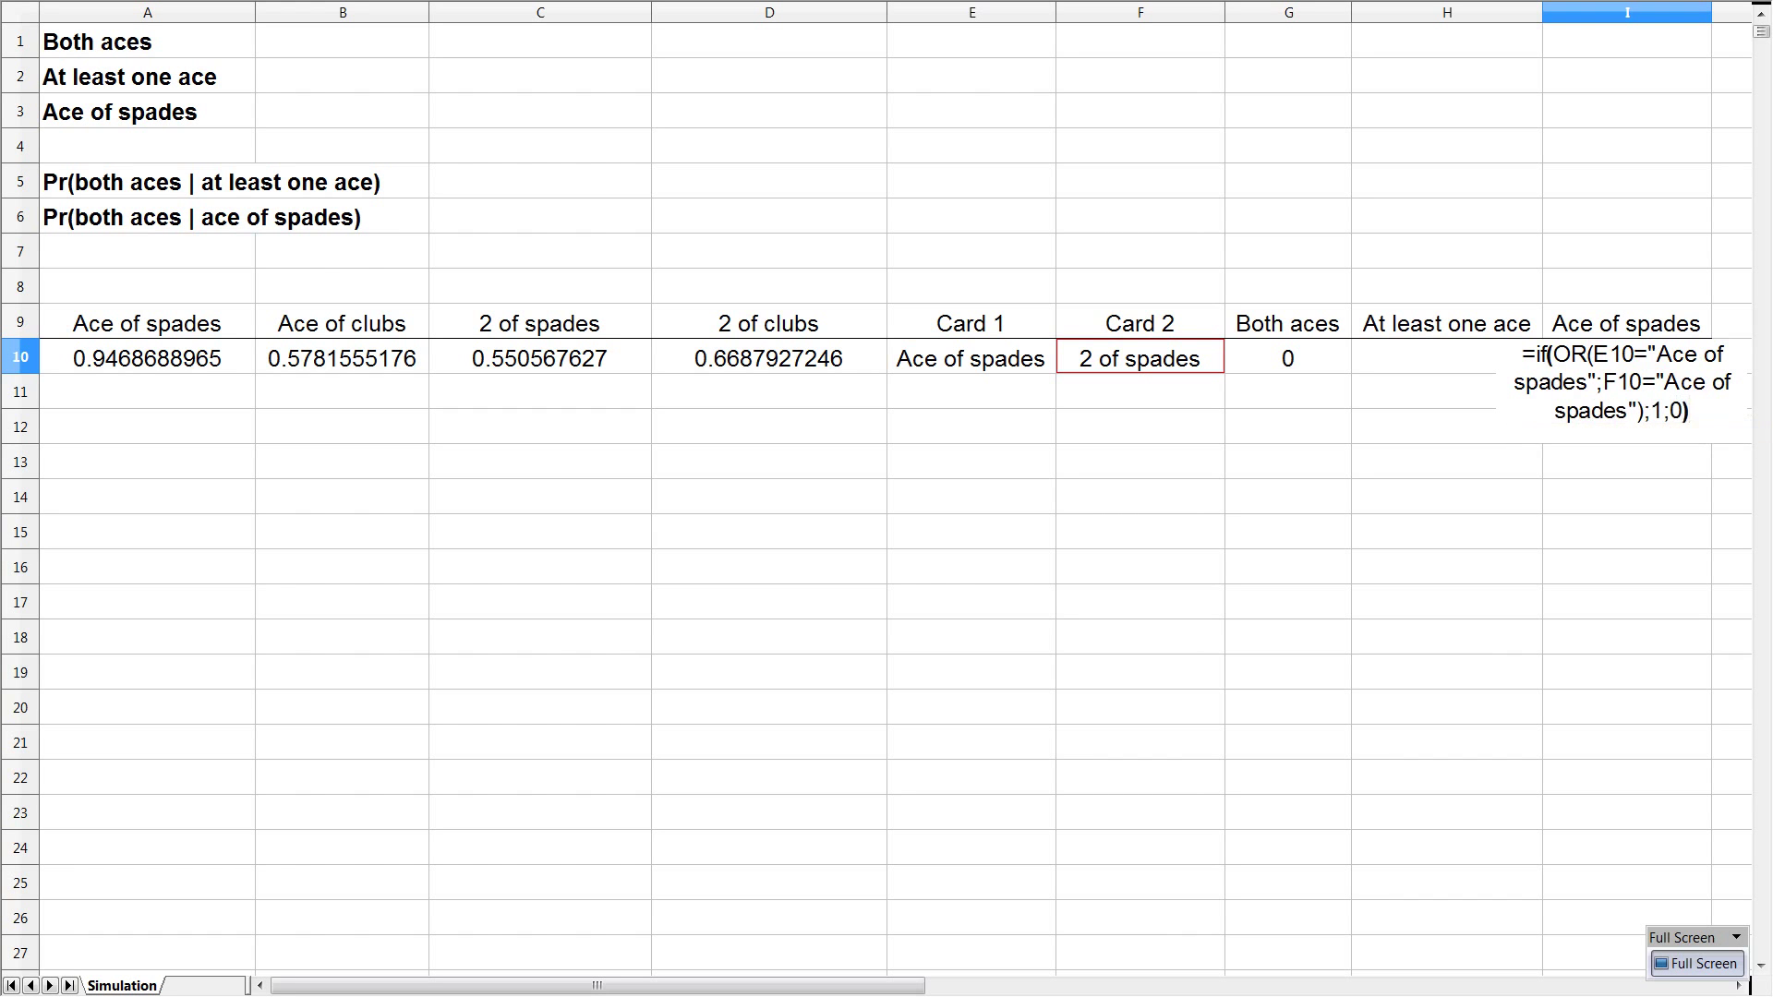
pyautogui.press('Return')
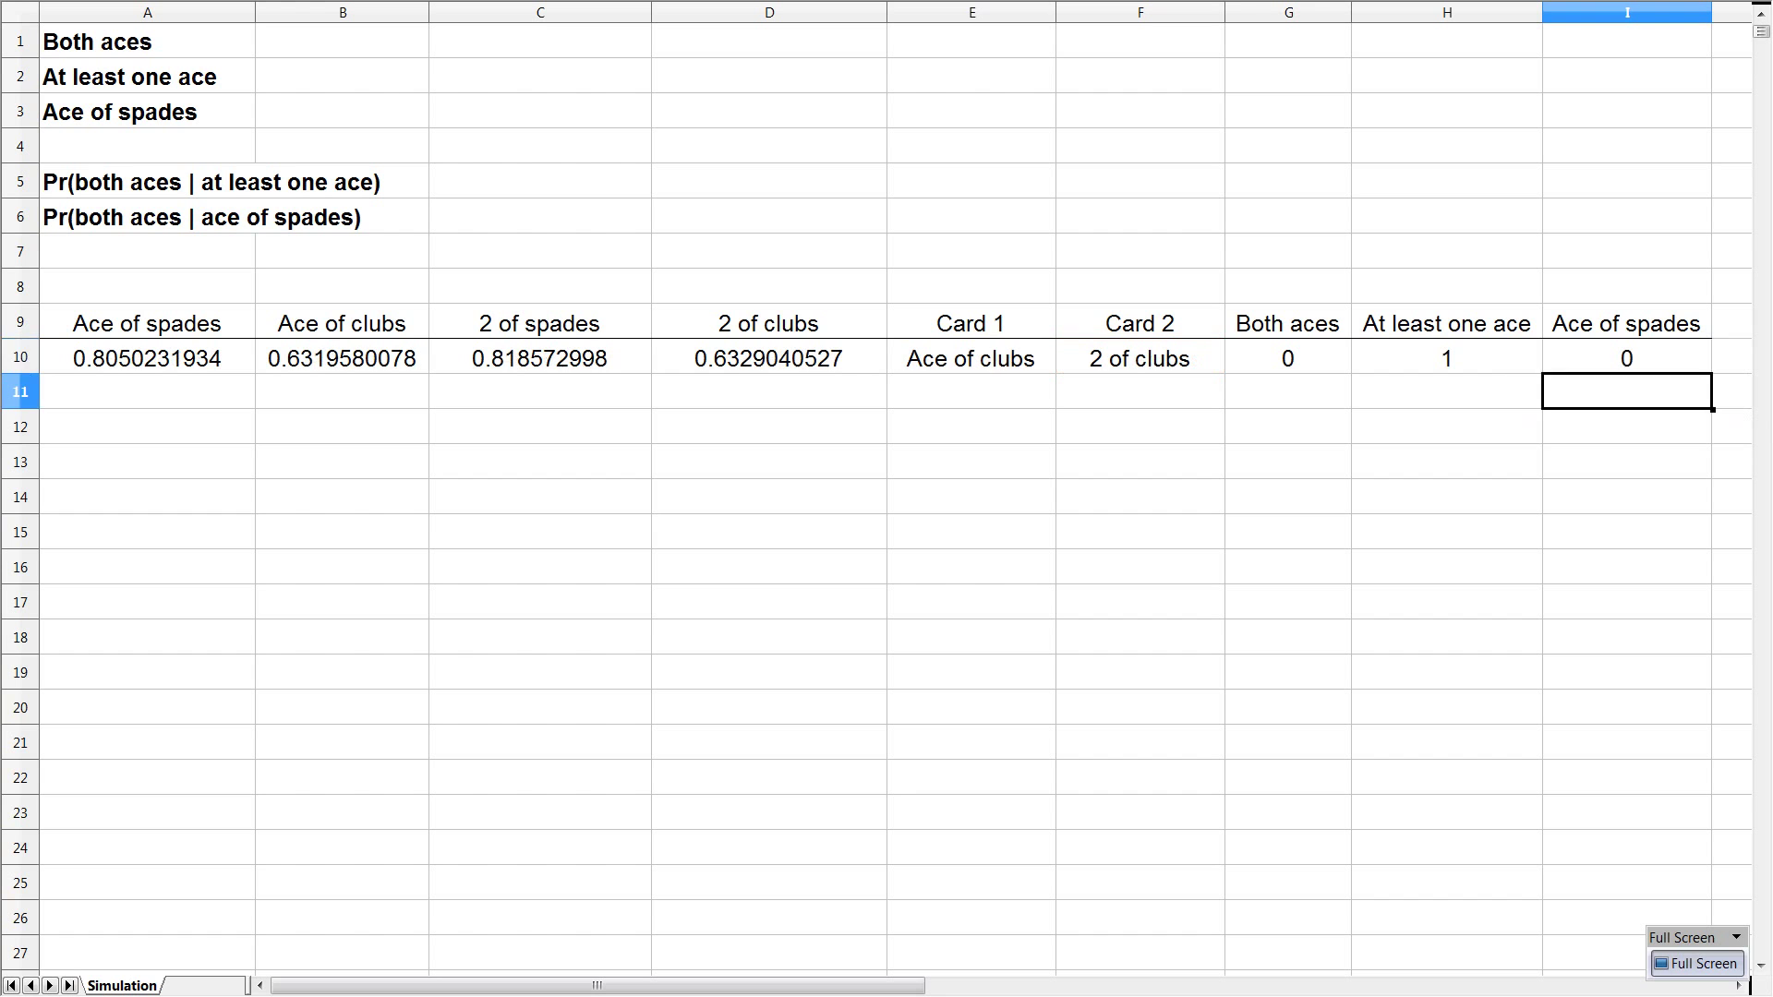
pyautogui.press('Up')
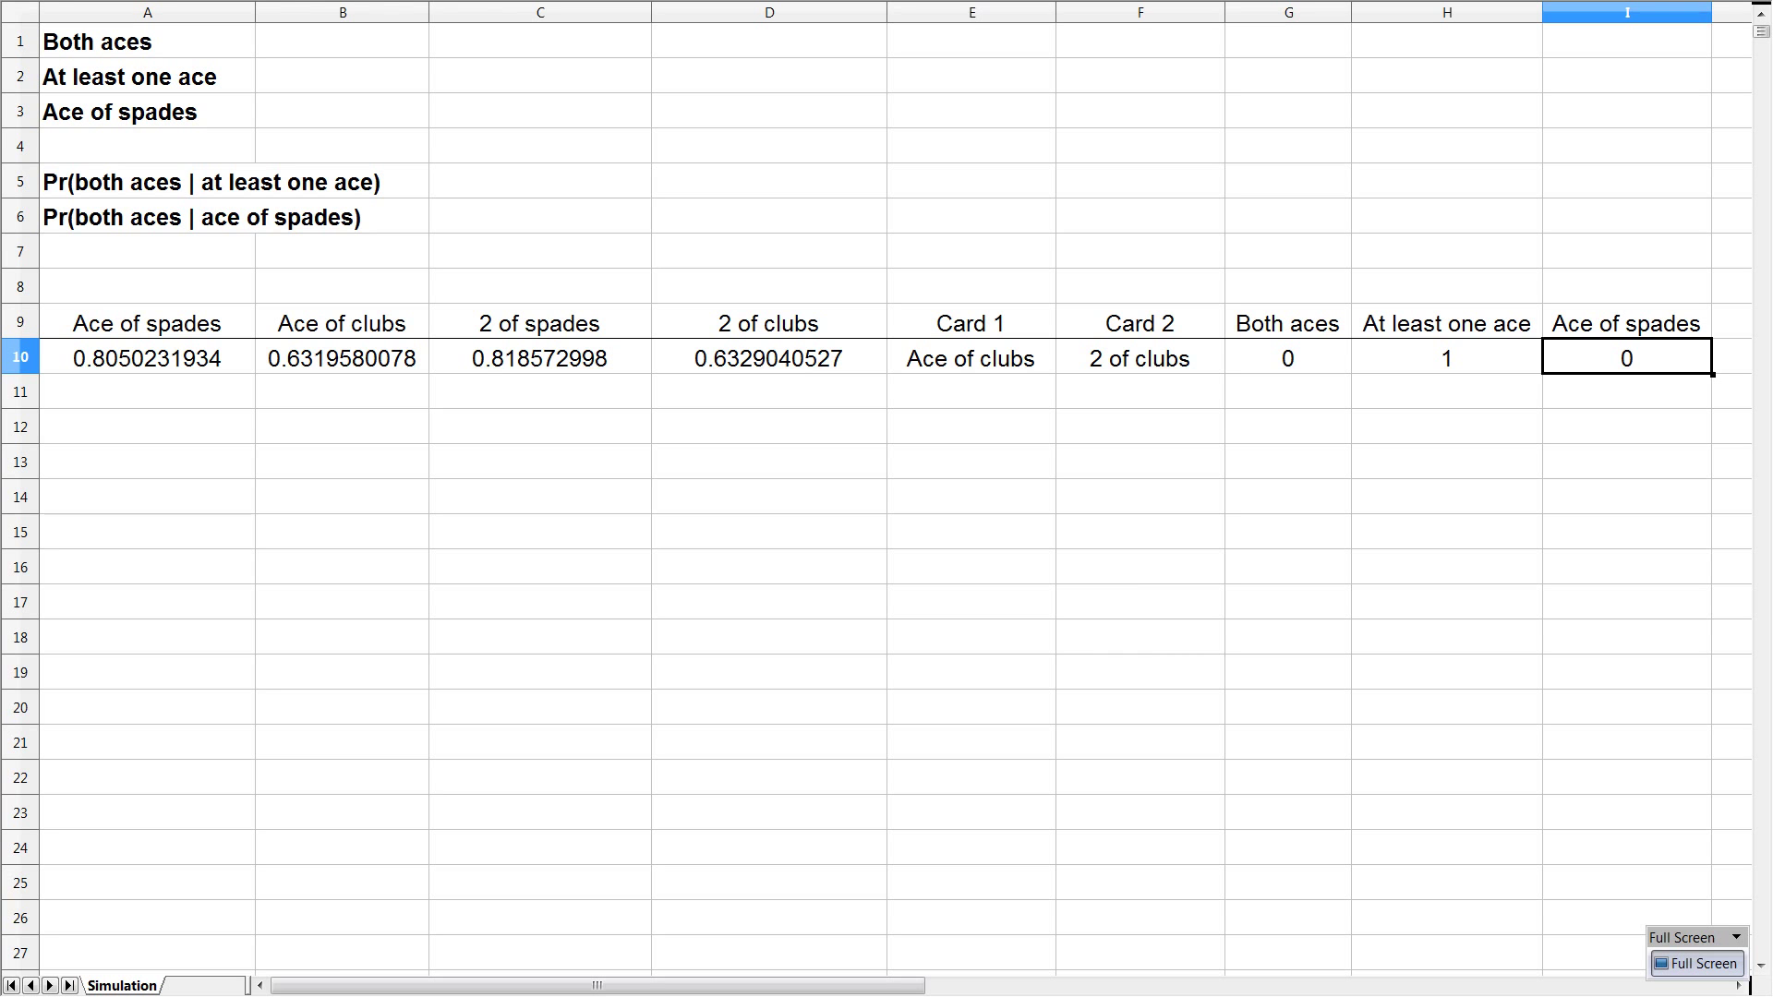
pyautogui.hotkey('shift', 'Home')
pyautogui.press('Home')
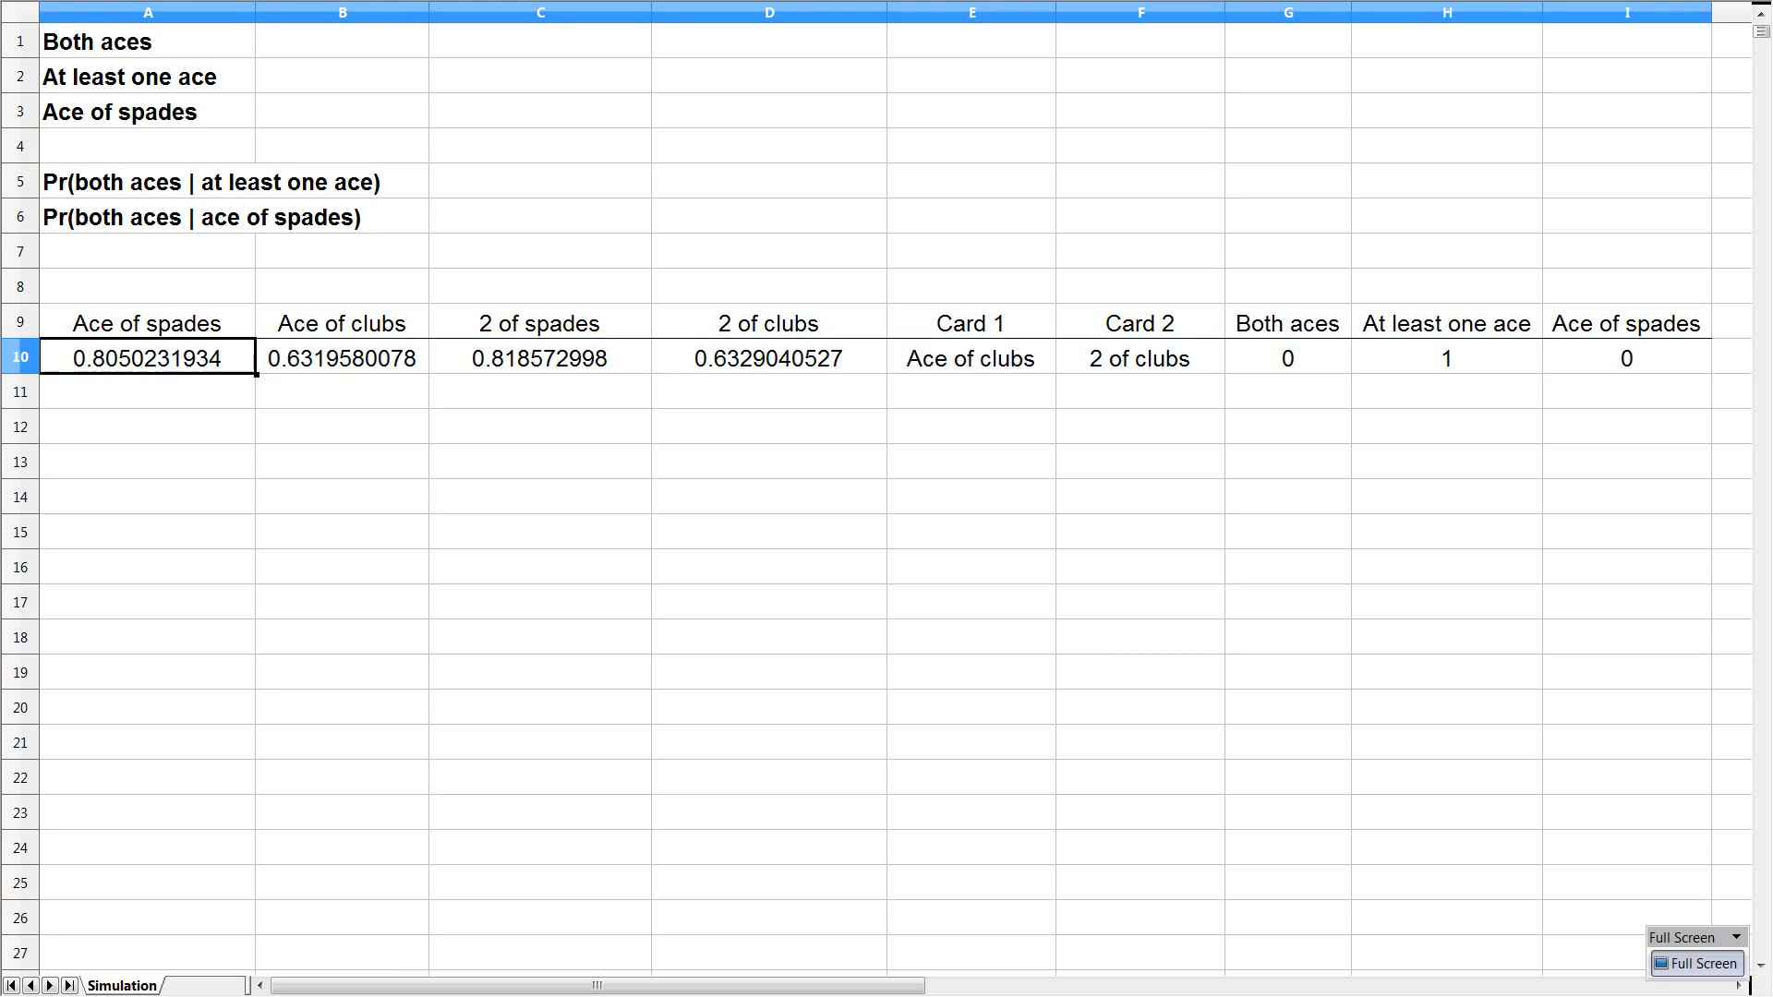
# Step: Edit the Card 1 formula in E10 so that the A9 reference becomes the absolute reference $A$9
pyautogui.press('Right')
pyautogui.press('Right')
pyautogui.press('Right')
pyautogui.press('Right')
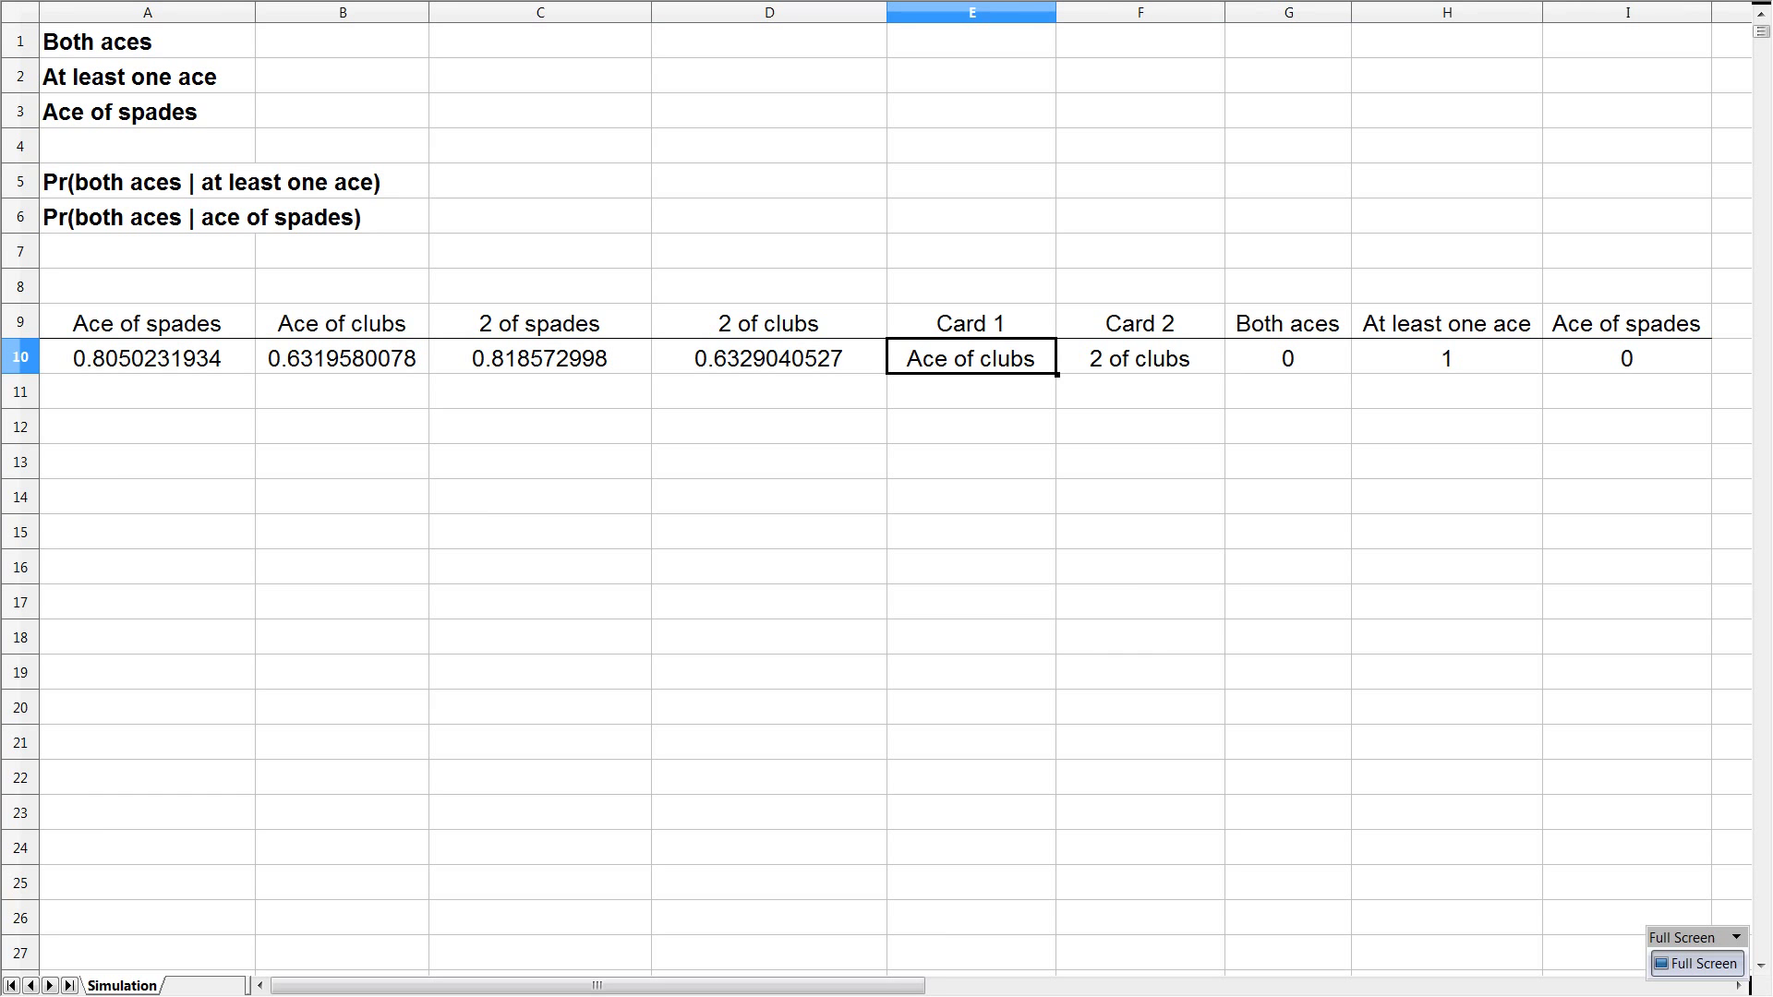
pyautogui.press('F2')
pyautogui.press('Left')
pyautogui.press('Left')
pyautogui.press('Left')
pyautogui.press('Left')
pyautogui.press('Left')
pyautogui.press('Left')
pyautogui.press('Left')
pyautogui.press('Left')
pyautogui.press('Left')
pyautogui.press('Left')
pyautogui.press('Left')
pyautogui.press('Left')
pyautogui.press('Left')
pyautogui.press('Left')
pyautogui.press('Left')
pyautogui.press('Left')
pyautogui.press('Left')
pyautogui.press('Left')
pyautogui.press('Left')
pyautogui.press('Left')
pyautogui.press('Left')
pyautogui.press('Left')
pyautogui.write('$')
pyautogui.press('Right')
pyautogui.write('$')
# Step: Make the D9 reference in the E10 formula absolute as $D$9 and enter the formula
pyautogui.press('Right')
pyautogui.press('Right')
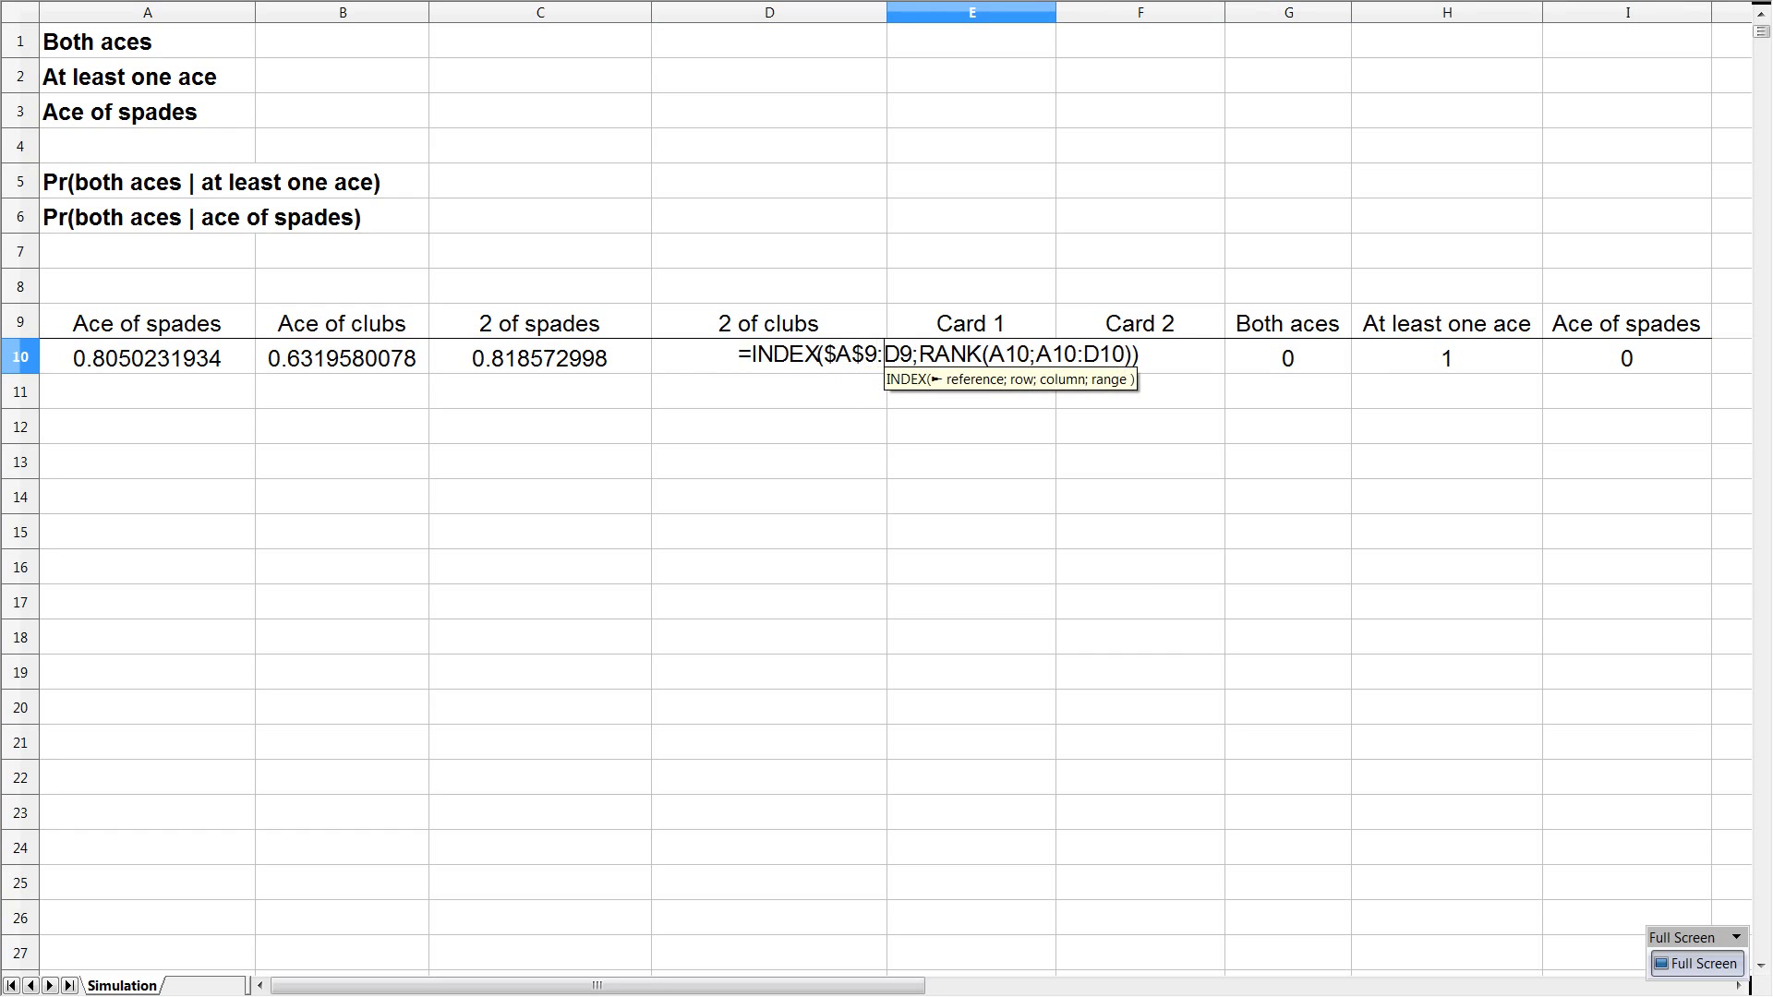
pyautogui.write('$')
pyautogui.press('Right')
pyautogui.write('$')
pyautogui.press('Return')
# Step: Edit the Card 2 formula in F10 so that the A9 reference becomes the absolute reference $A$9
pyautogui.press('Up')
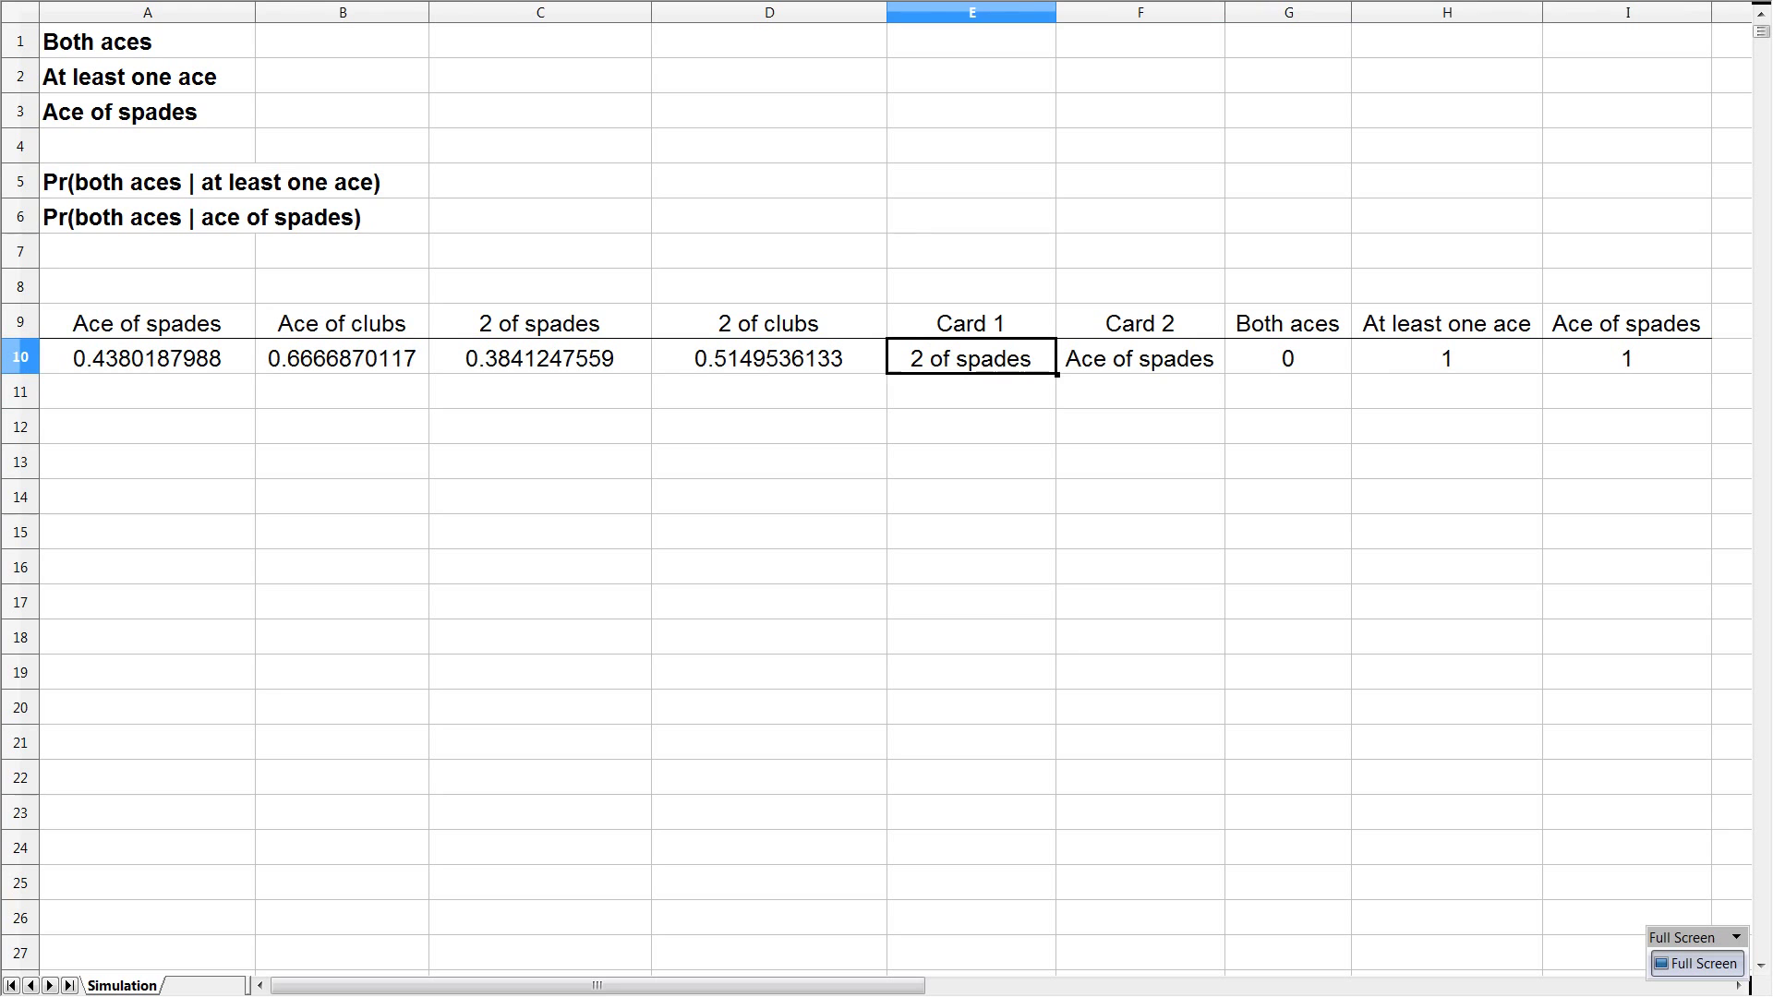
pyautogui.press('Right')
pyautogui.press('F2')
pyautogui.press('Left')
pyautogui.press('Left')
pyautogui.press('Left')
pyautogui.press('Left')
pyautogui.press('Left')
pyautogui.press('Left')
pyautogui.press('Left')
pyautogui.press('Left')
pyautogui.press('Left')
pyautogui.press('Left')
pyautogui.press('Left')
pyautogui.press('Left')
pyautogui.press('Left')
pyautogui.press('Left')
pyautogui.press('Left')
pyautogui.press('Left')
pyautogui.press('Left')
pyautogui.press('Left')
pyautogui.press('Left')
pyautogui.press('Left')
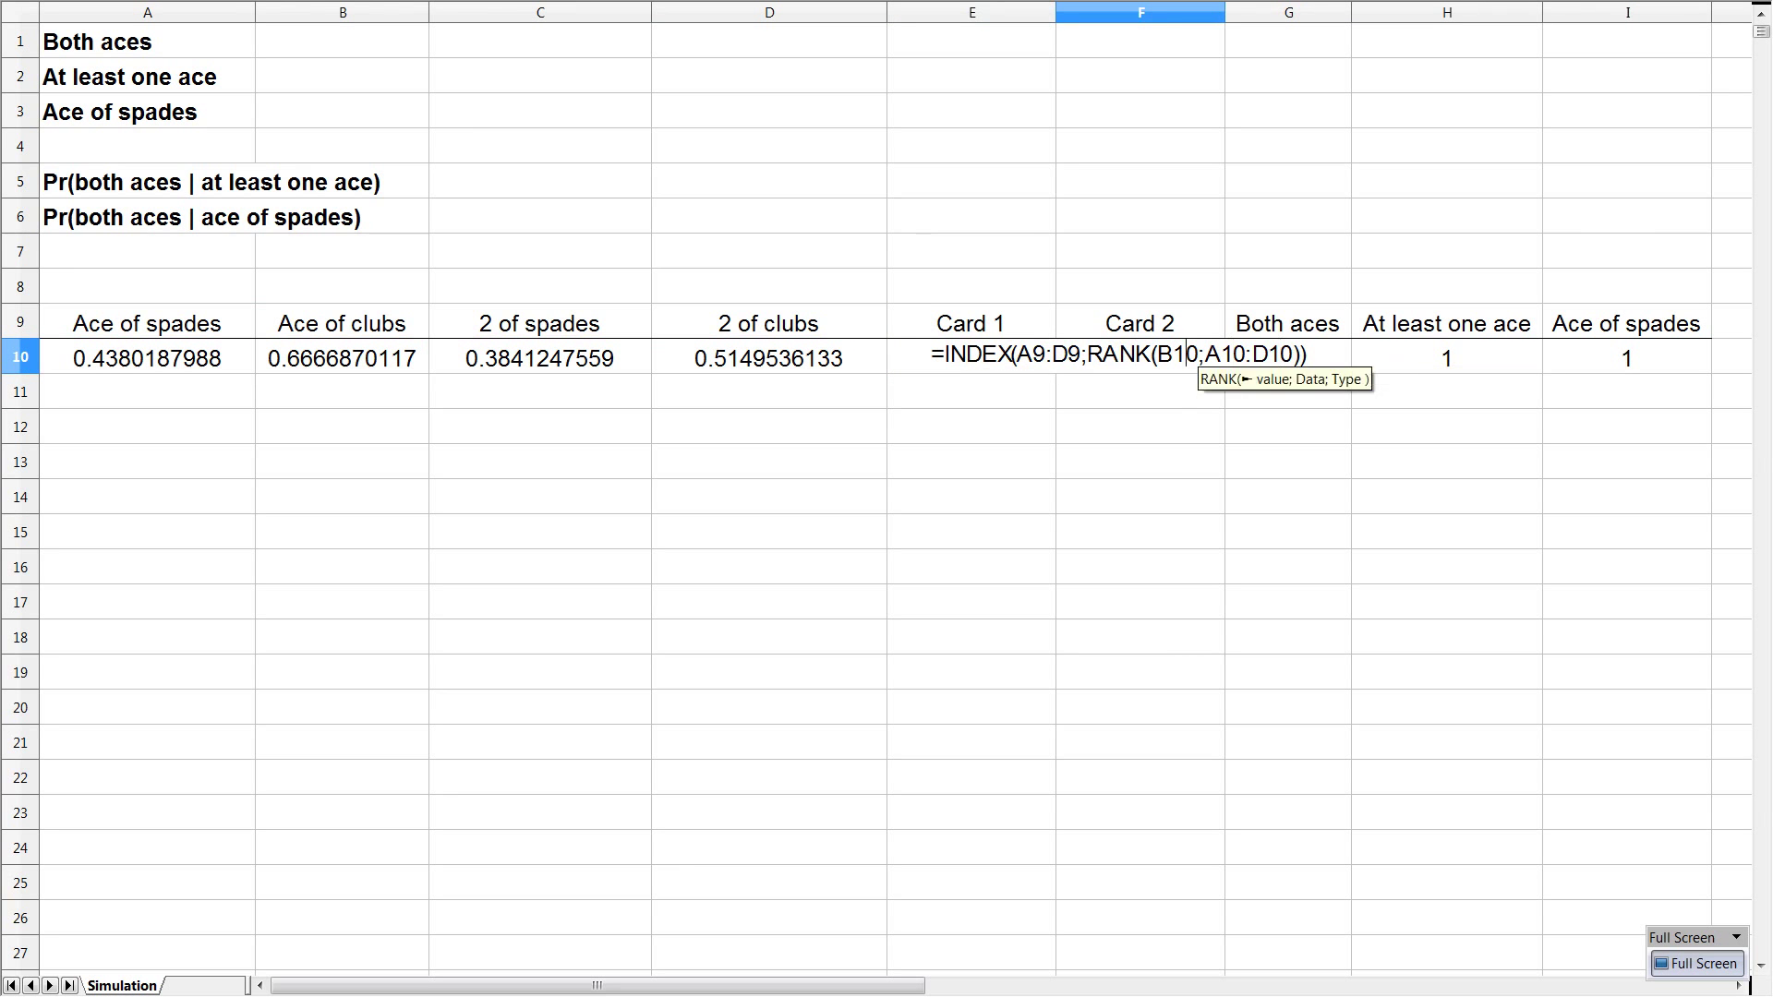
pyautogui.write('$')
pyautogui.press('Right')
pyautogui.write('$')
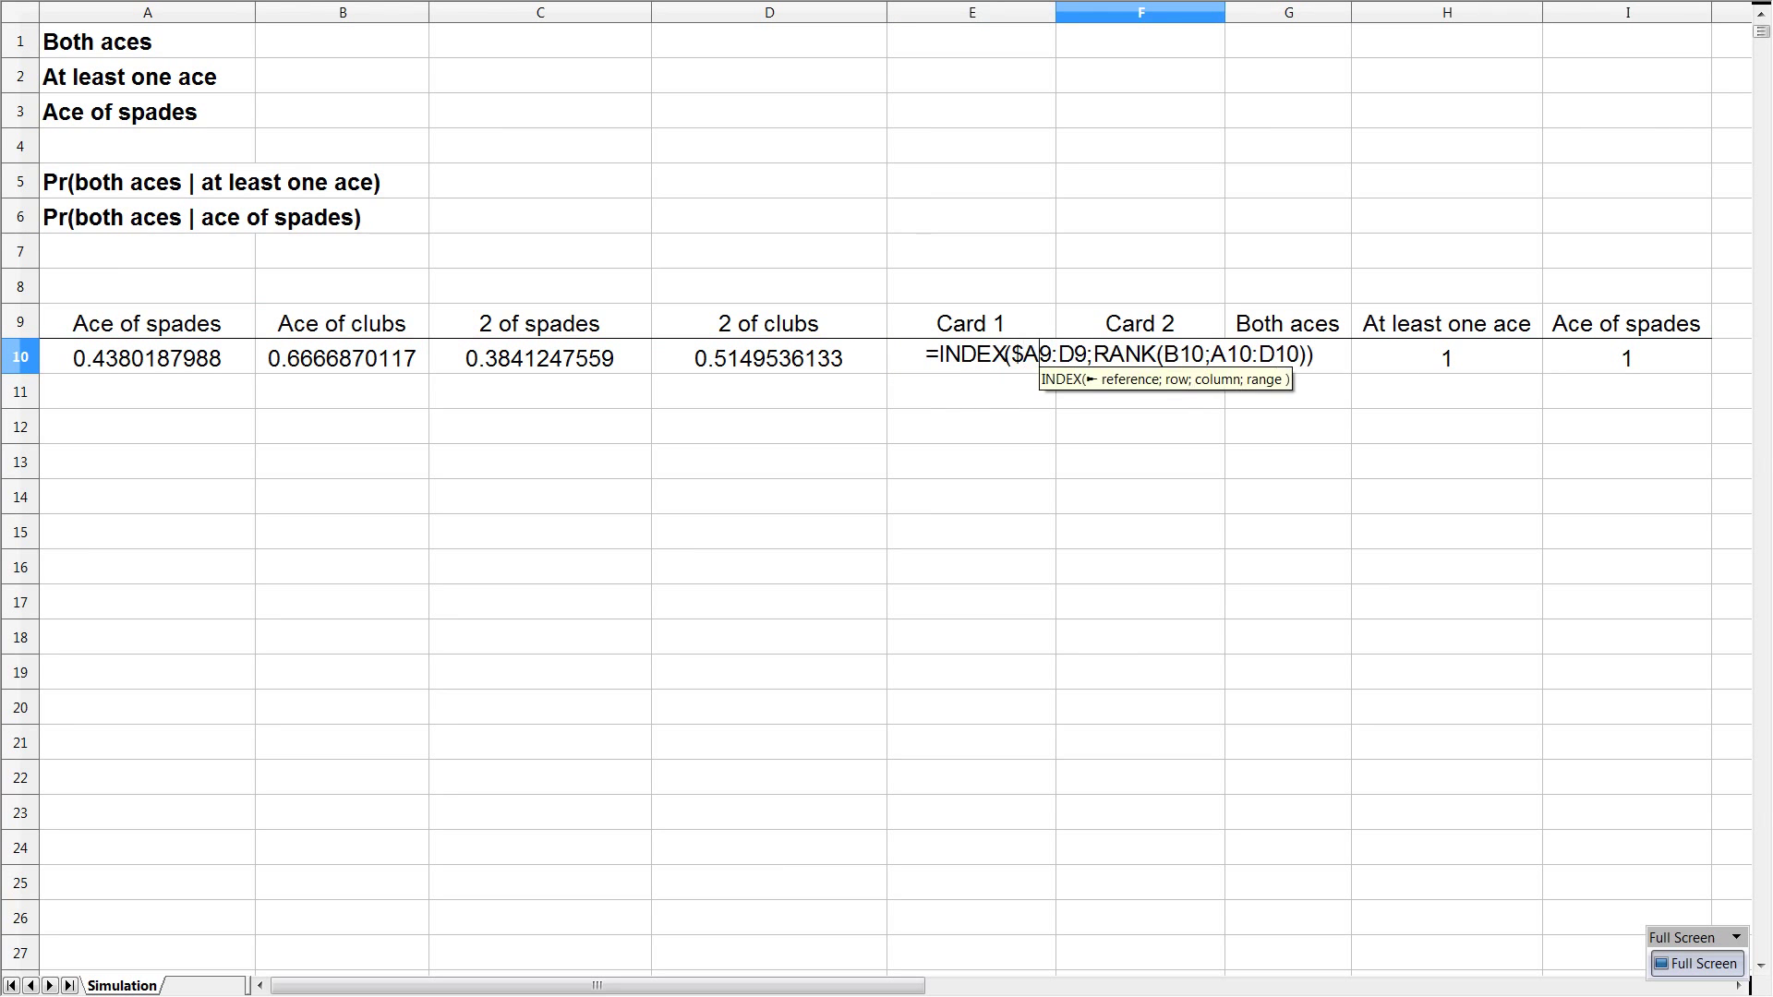
# Step: Make the D9 reference in the F10 formula absolute as $D$9 and enter the formula
pyautogui.press('Right')
pyautogui.write('$')
pyautogui.press('Right')
pyautogui.write('$')
pyautogui.press('Return')
# Step: Copy the simulation formulas in A10:I10 into row 11
pyautogui.press('Up')
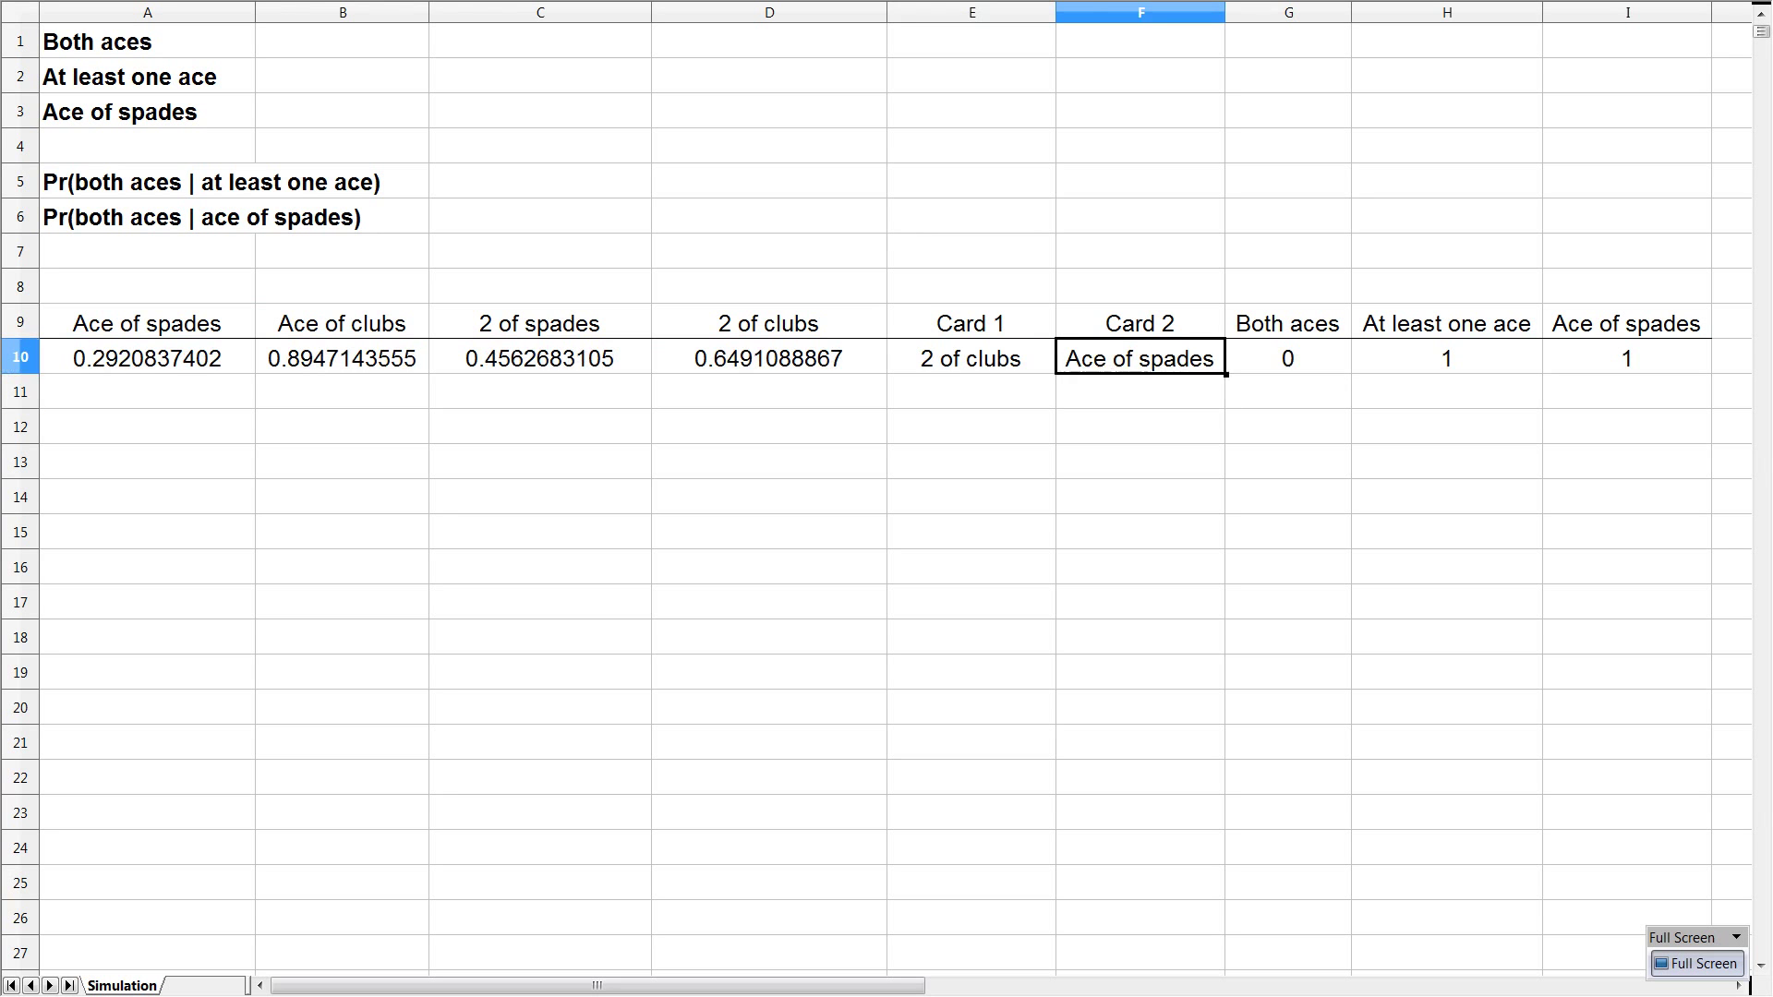
pyautogui.press('Home')
pyautogui.hotkey('shift', 'End')
pyautogui.press('Down')
pyautogui.hotkey('shift', 'Left')
pyautogui.hotkey('shift', 'Left')
pyautogui.hotkey('shift', 'Left')
pyautogui.hotkey('shift', 'Left')
pyautogui.hotkey('shift', 'Left')
pyautogui.hotkey('shift', 'Left')
pyautogui.hotkey('shift', 'Left')
pyautogui.hotkey('shift', 'Left')
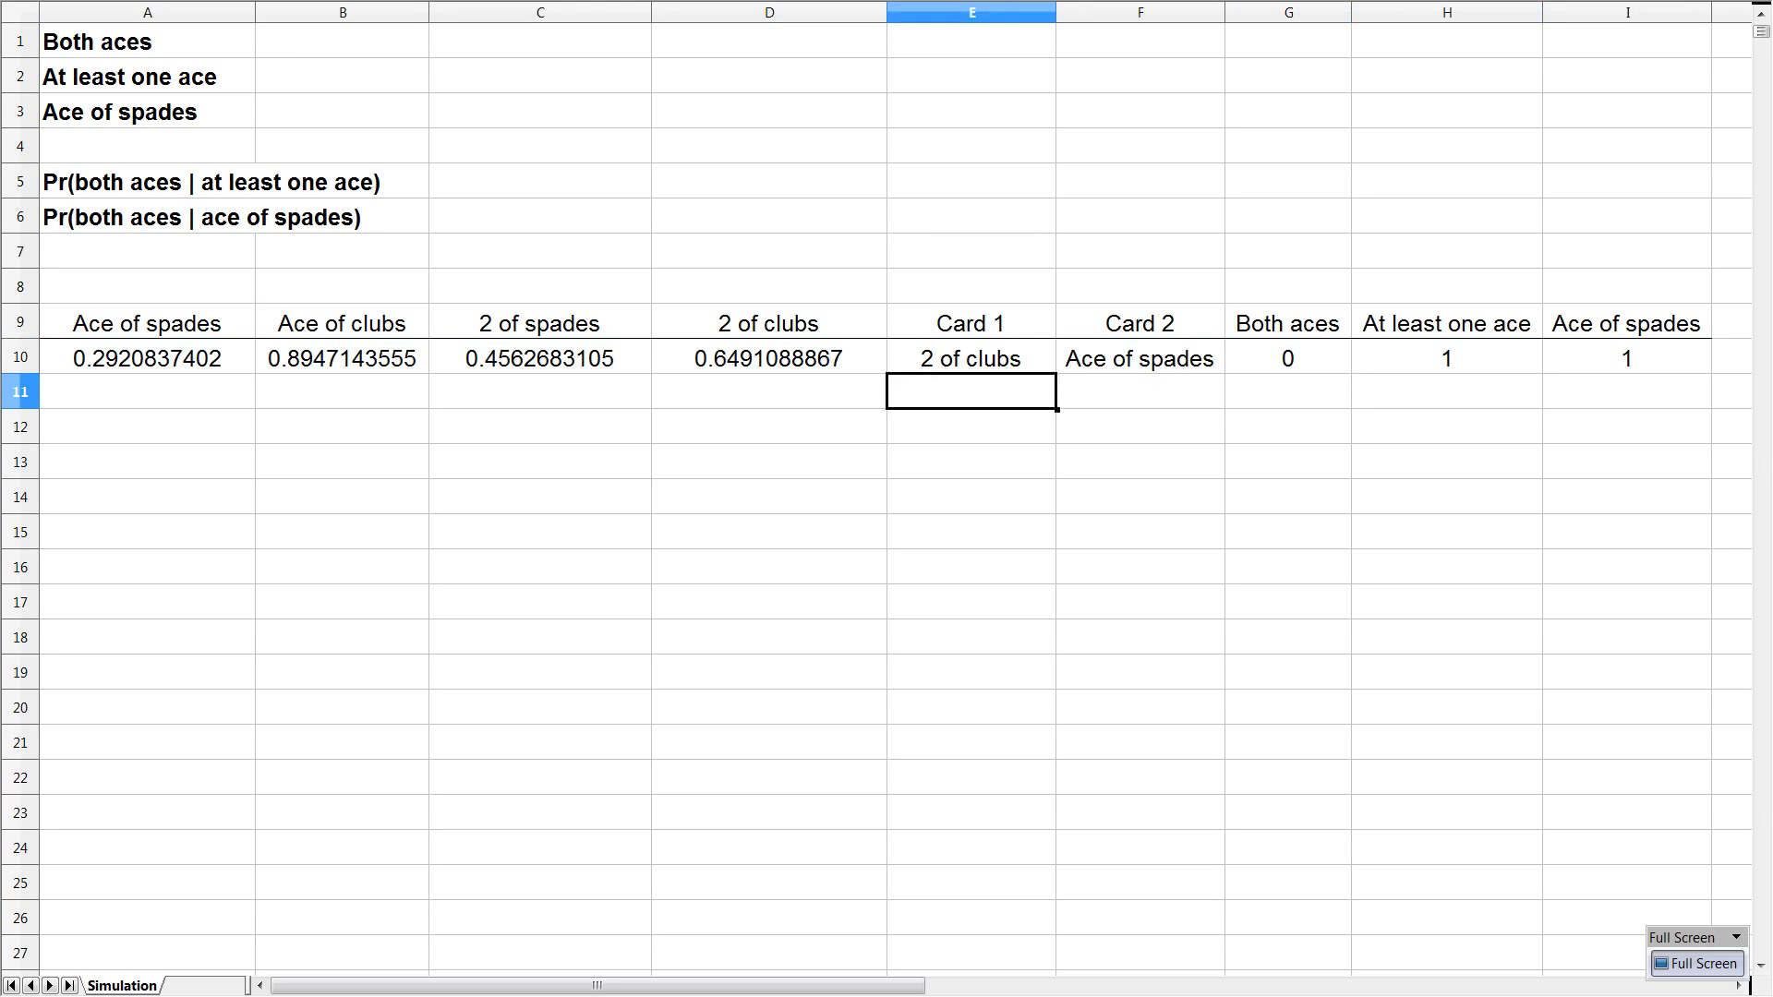
pyautogui.hotkey('ctrl', 'd')
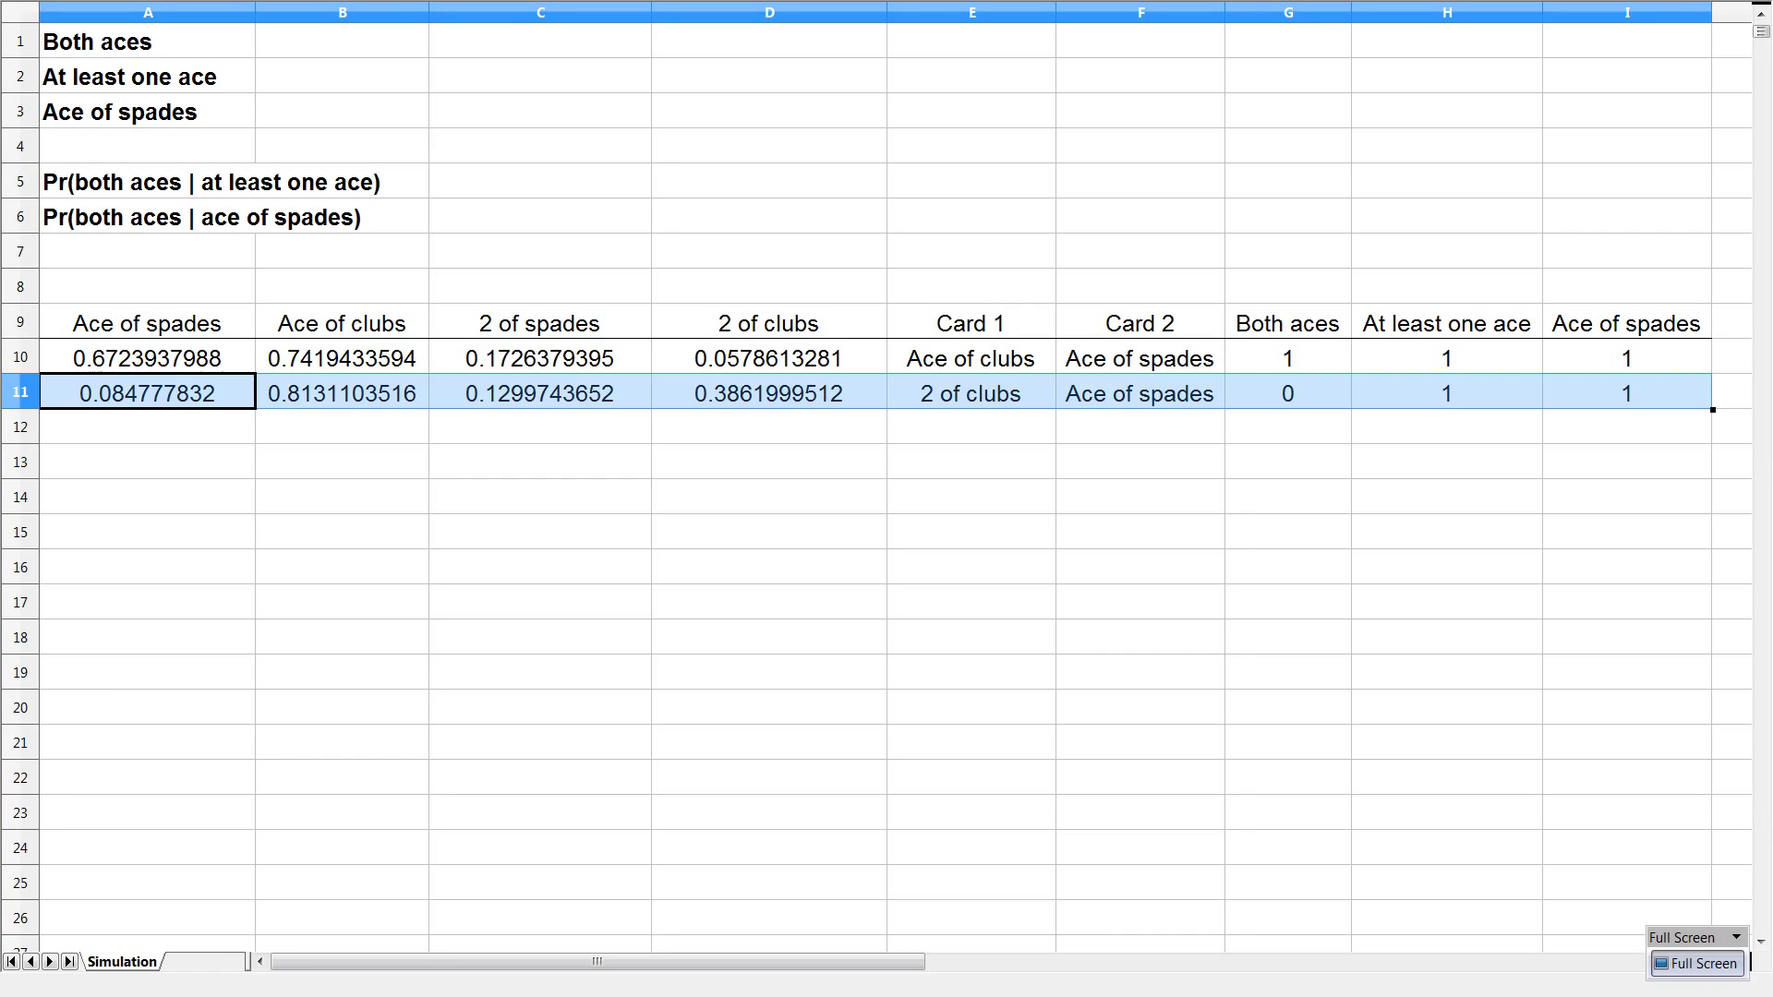
# Step: Check the copied card and result cells in row 11 one by one
pyautogui.press('Right')
pyautogui.press('Right')
pyautogui.press('Right')
pyautogui.press('Right')
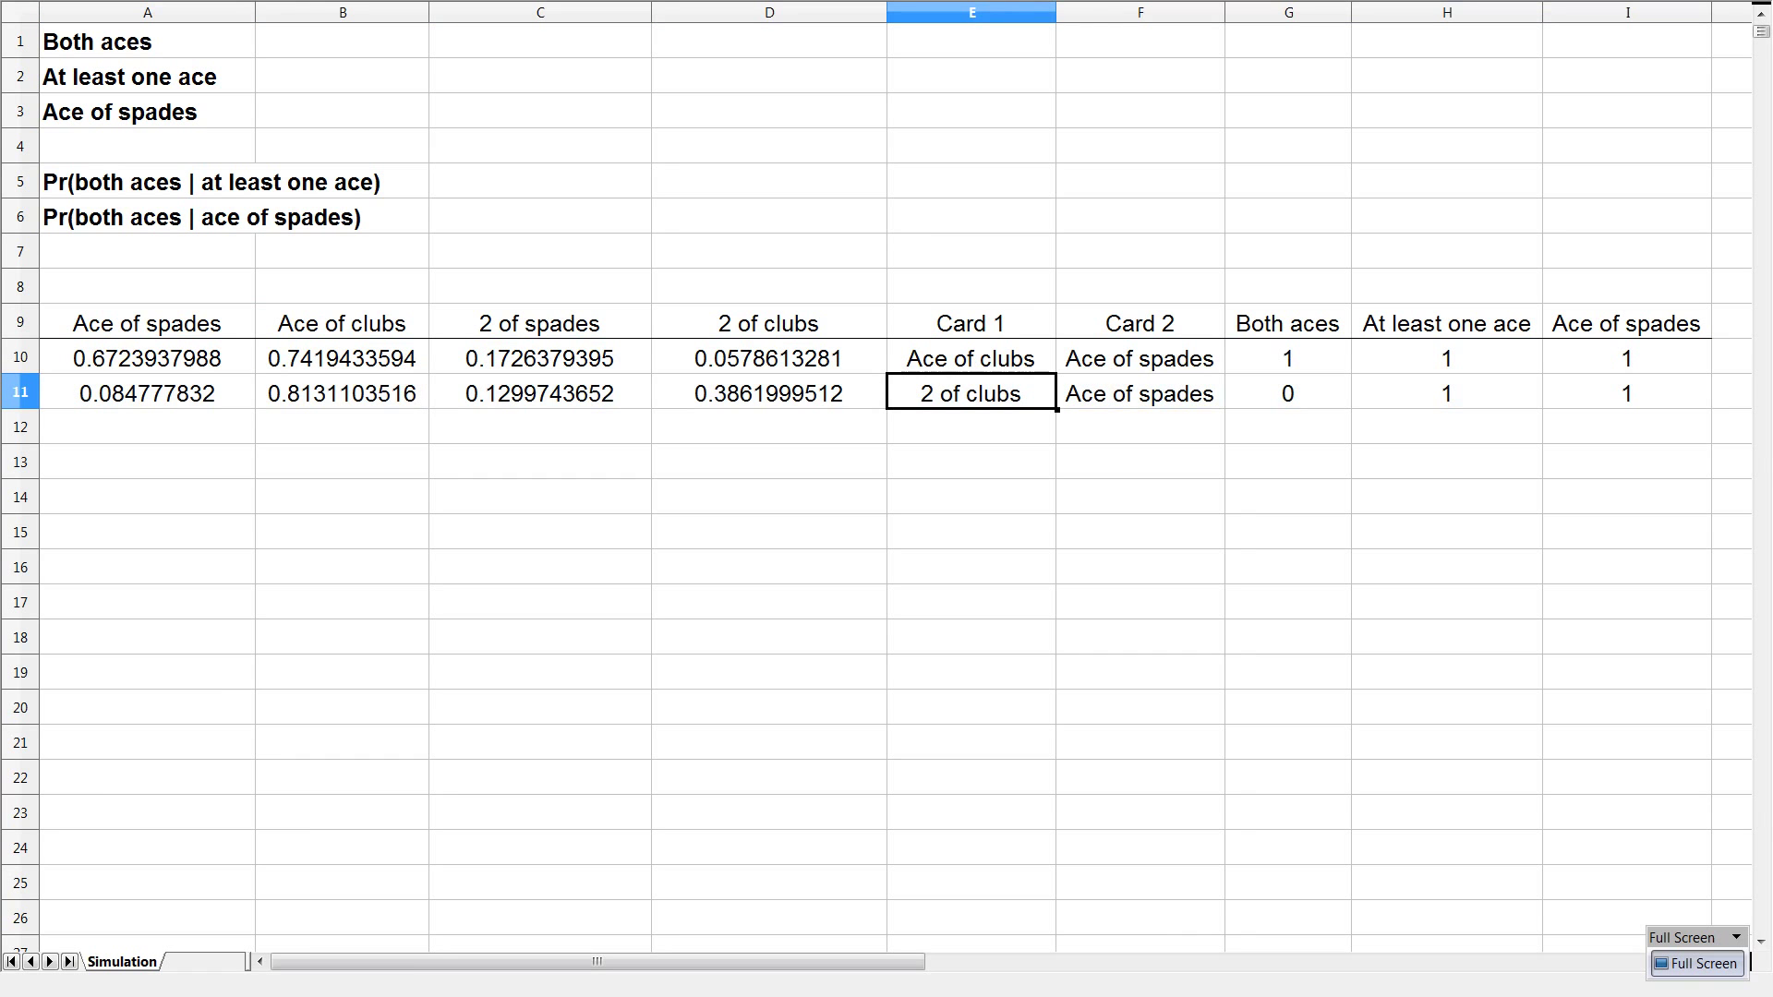
pyautogui.press('Right')
pyautogui.press('Right')
pyautogui.press('Right')
pyautogui.press('Right')
pyautogui.press('Left')
pyautogui.press('Left')
pyautogui.press('Left')
pyautogui.press('Left')
# Step: Paste the copied simulation row into rows 12, 13 and 14, starting in column A
pyautogui.press('Home')
pyautogui.press('Down')
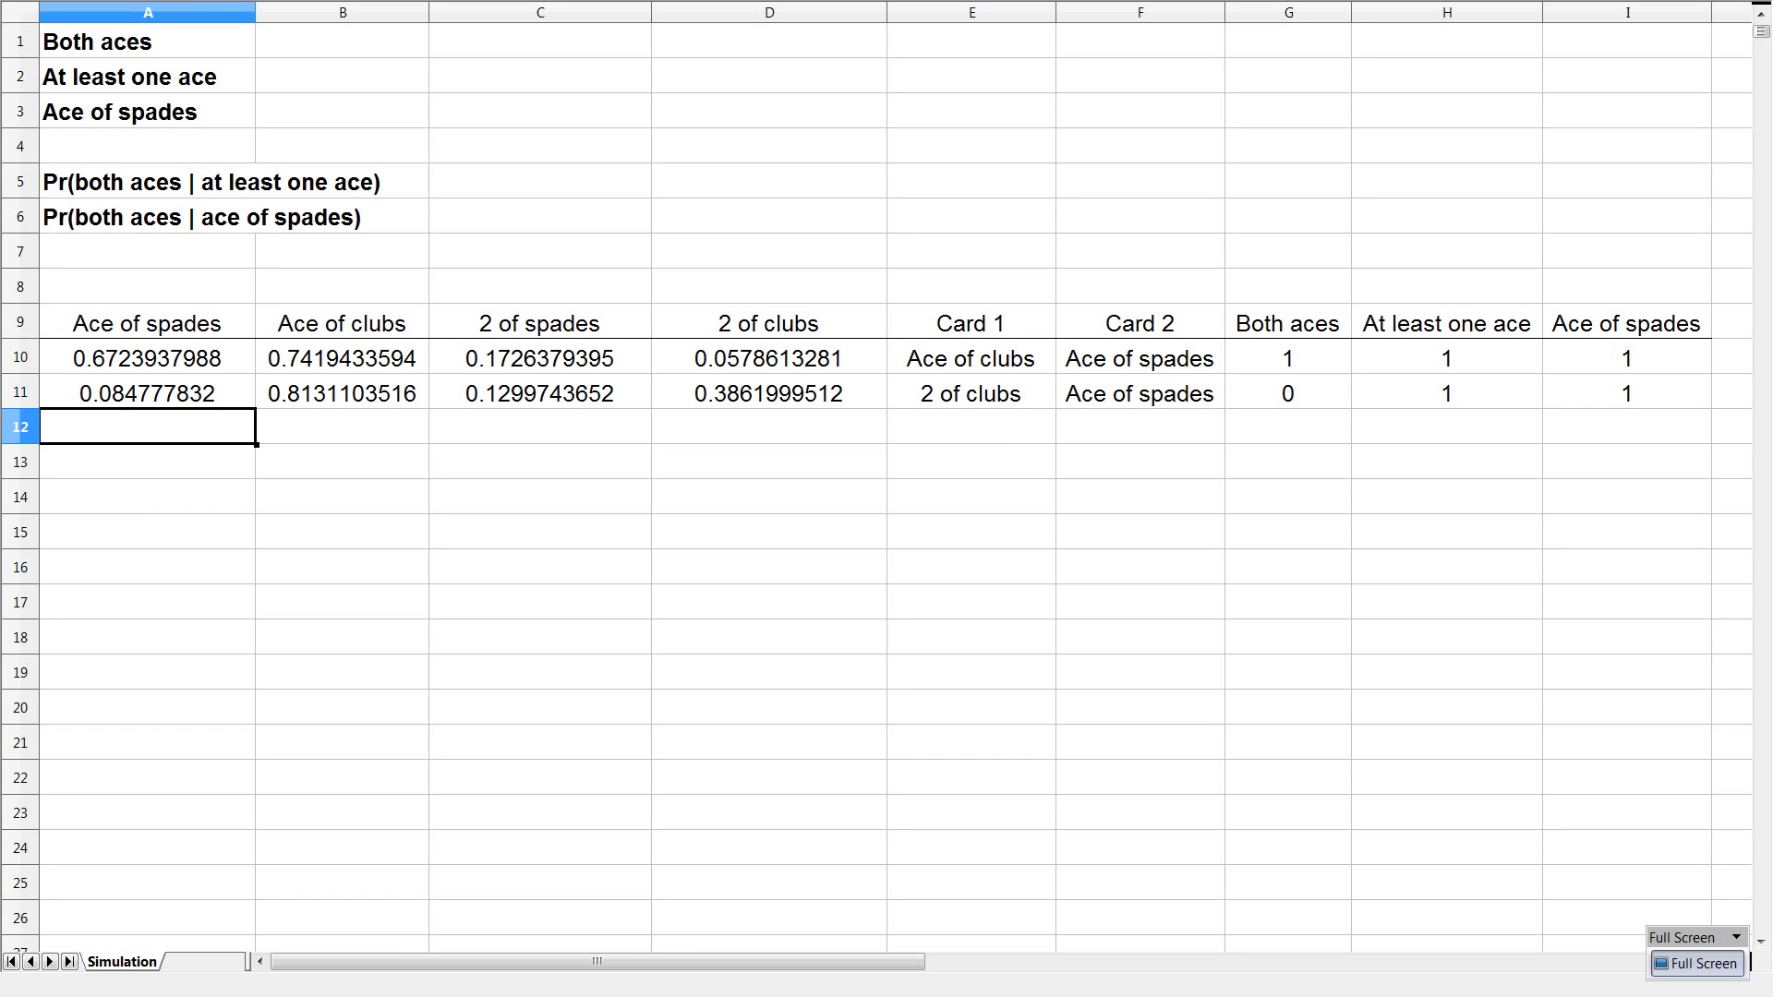
pyautogui.hotkey('ctrl', 'v')
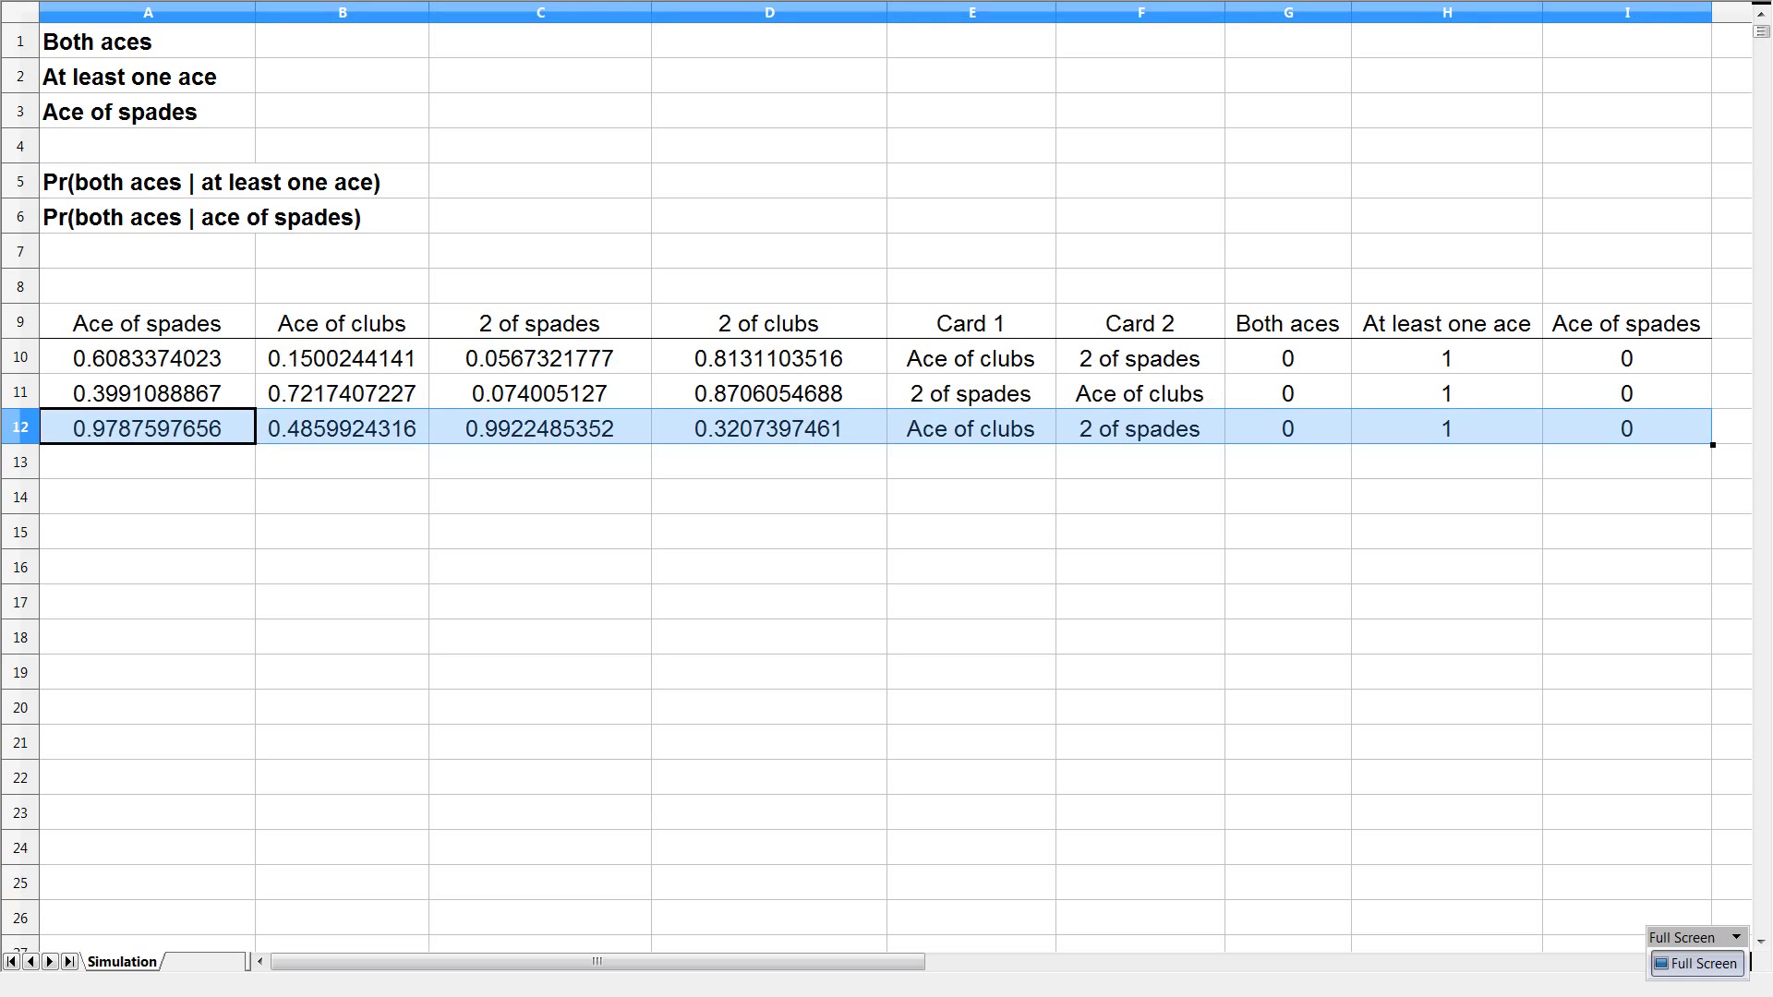
pyautogui.press('Down')
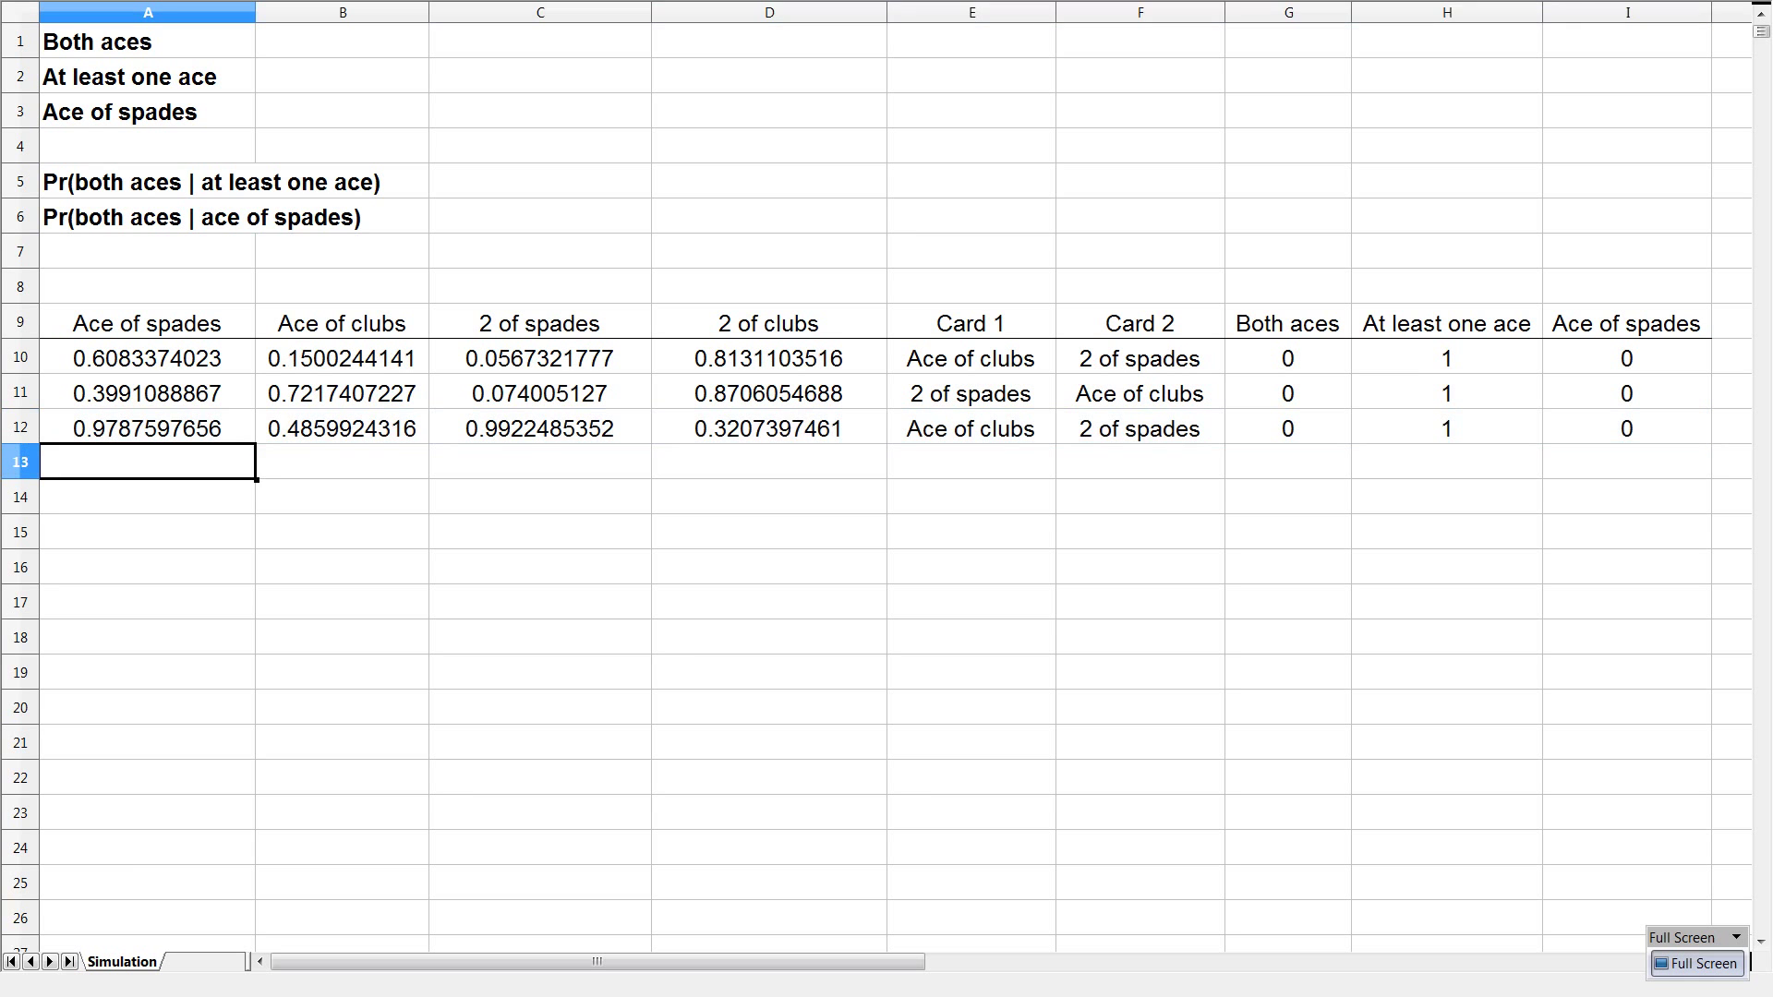
pyautogui.hotkey('ctrl', 'v')
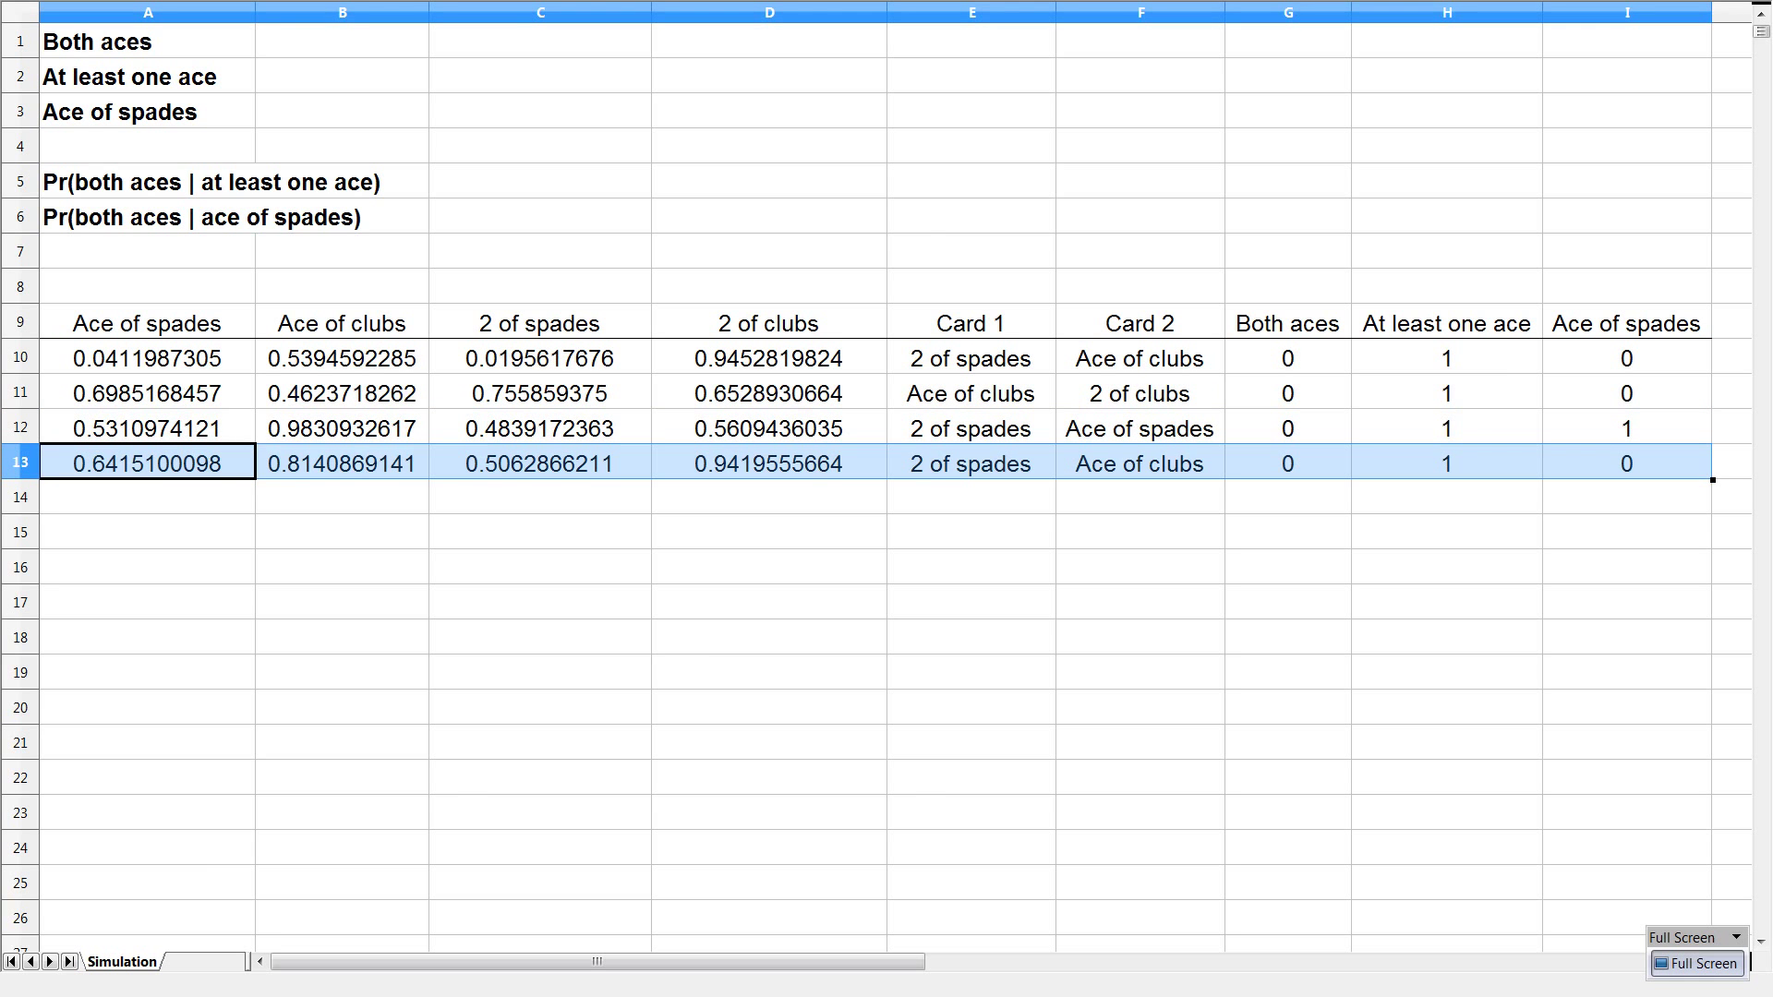
pyautogui.press('Down')
pyautogui.write('0.05859375\t0.2218017578\t0.0989685059\t0.3374938965\t2 of clubs\tAce of clubs\t0\t1\t0')
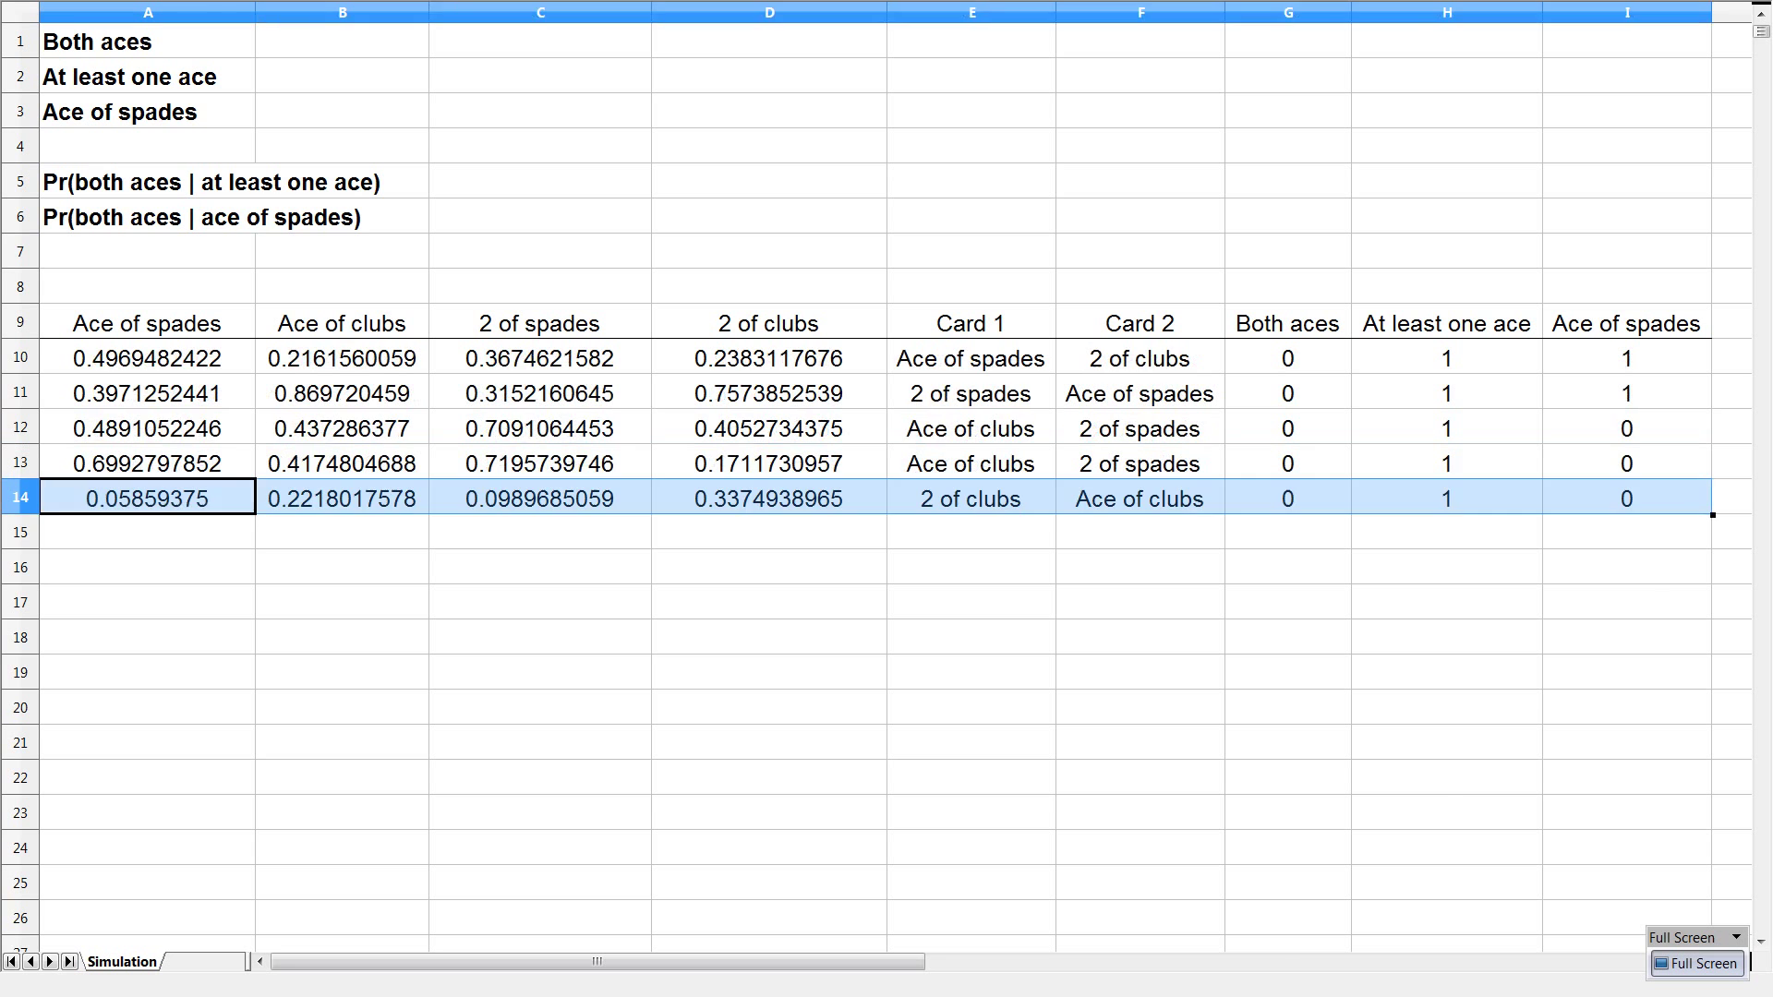
# Step: Paste the copied simulation row into rows 15 through 19, starting in column A
pyautogui.press('Down')
pyautogui.write('0.5252685547\t0.3014221191\t0.8725280762\t0.626159668\t2 of spades\t2 of clubs\t0\t0\t0')
pyautogui.press('Down')
pyautogui.write('0.9960327148\t0.0108642578\t0.2696533203\t0.1864318848\tAce of spades\t2 of clubs\t0\t1\t1')
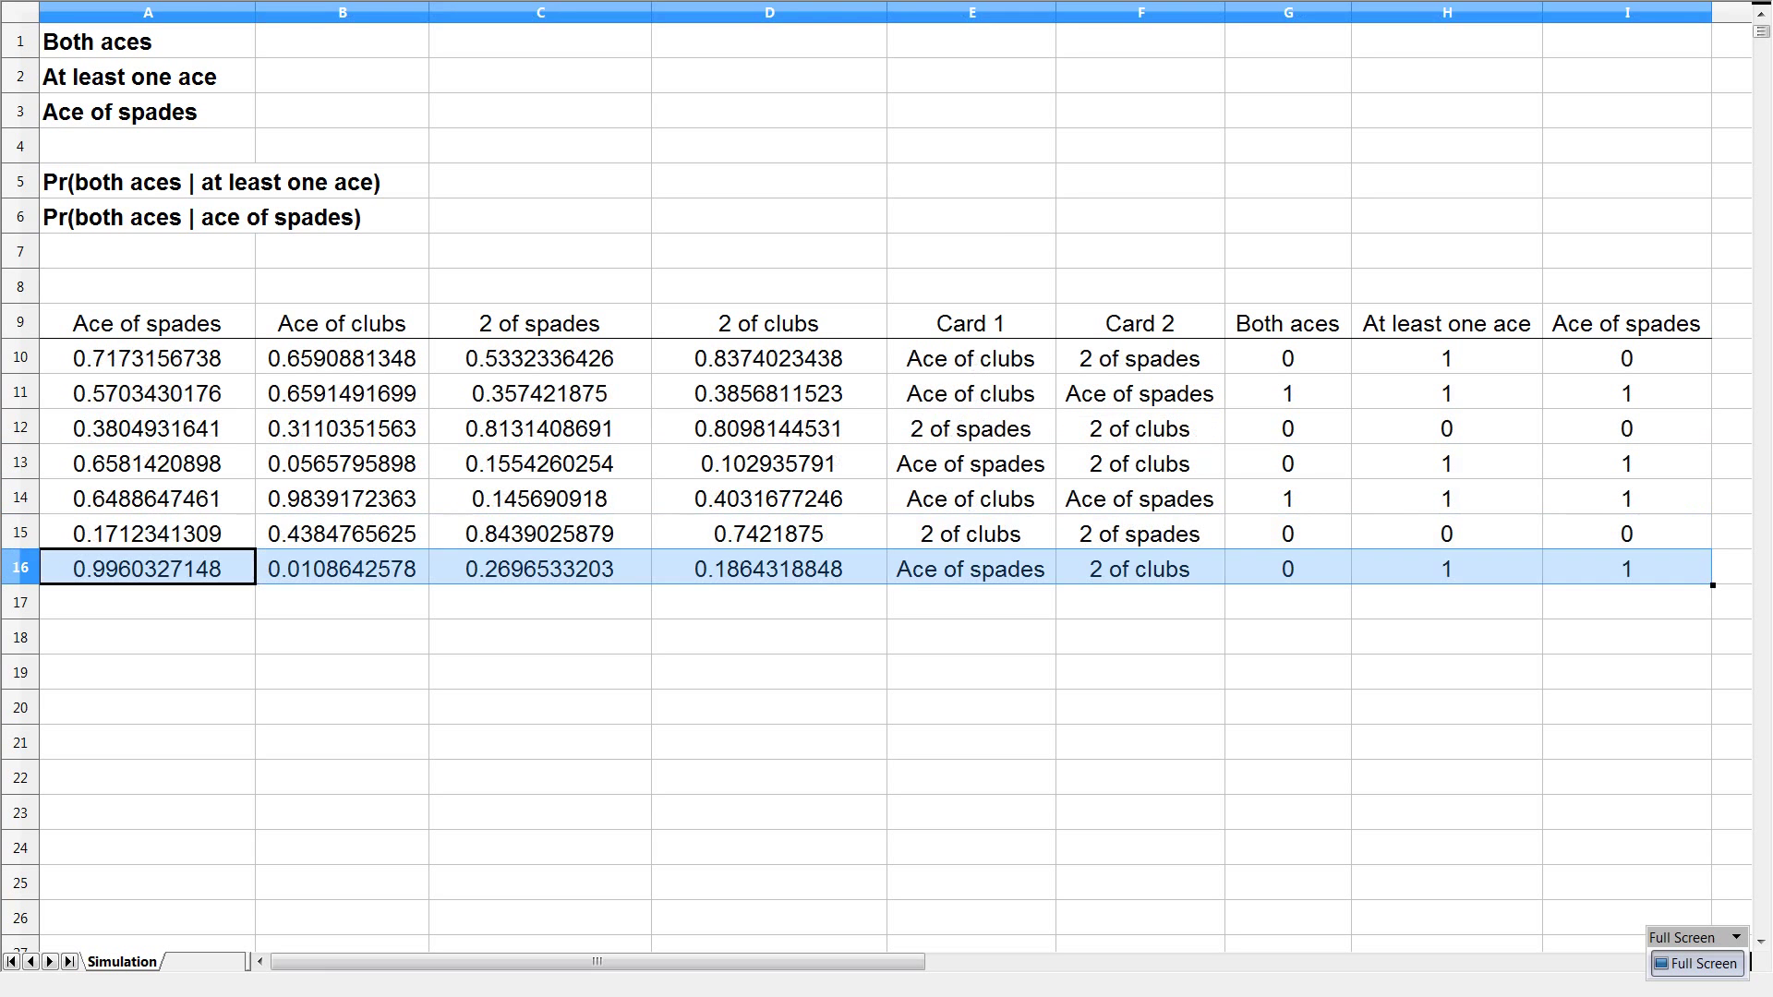
pyautogui.press('Down')
pyautogui.write('0.3249816895\t0.6879577637\t0.3265075684\t0.5113830566\t2 of clubs\tAce of spades\t0\t1\t1')
pyautogui.press('Down')
pyautogui.write('0.8463439941\t0.9299621582\t0.1704711914\t0.304473877\tAce of clubs\tAce of spades\t1\t1\t1')
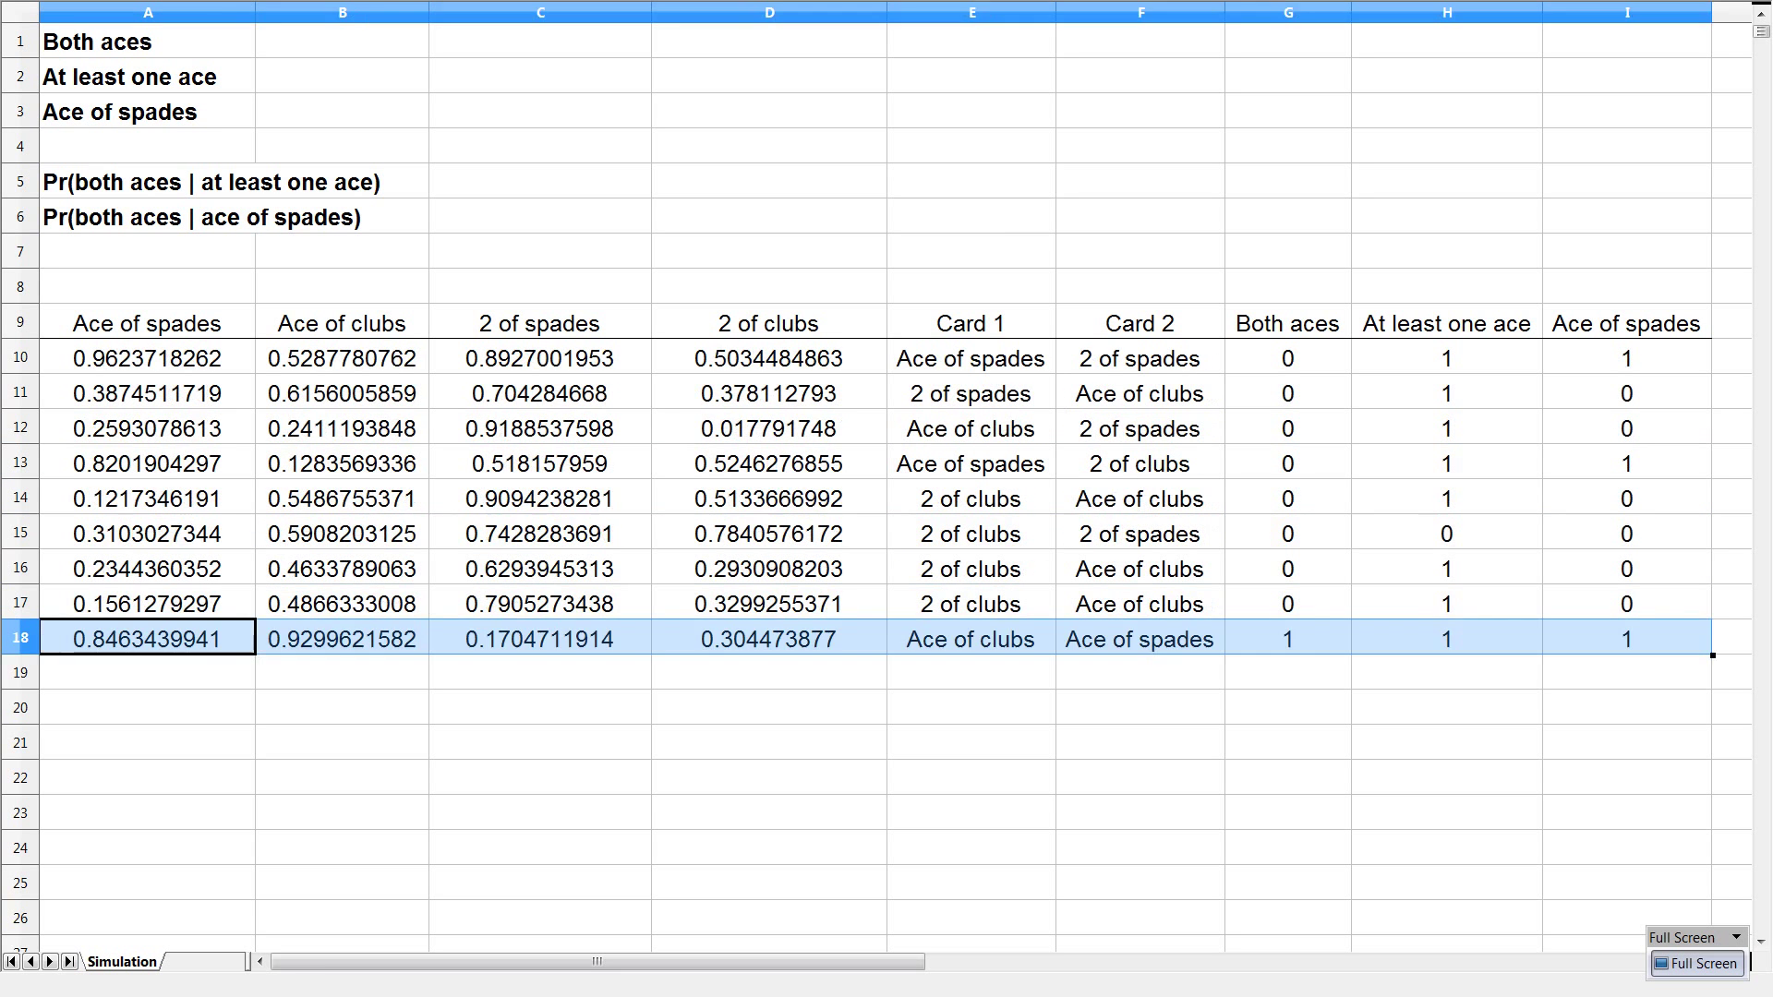
pyautogui.press('Down')
pyautogui.write('0.0380859375\t0.9222412109\t0.5751342773\t0.6940002441\t2 of clubs\tAce of spades\t0\t1\t1')
# Step: Extend the simulation formulas in columns A to I from row 20 down to row 10009
pyautogui.press('Down')
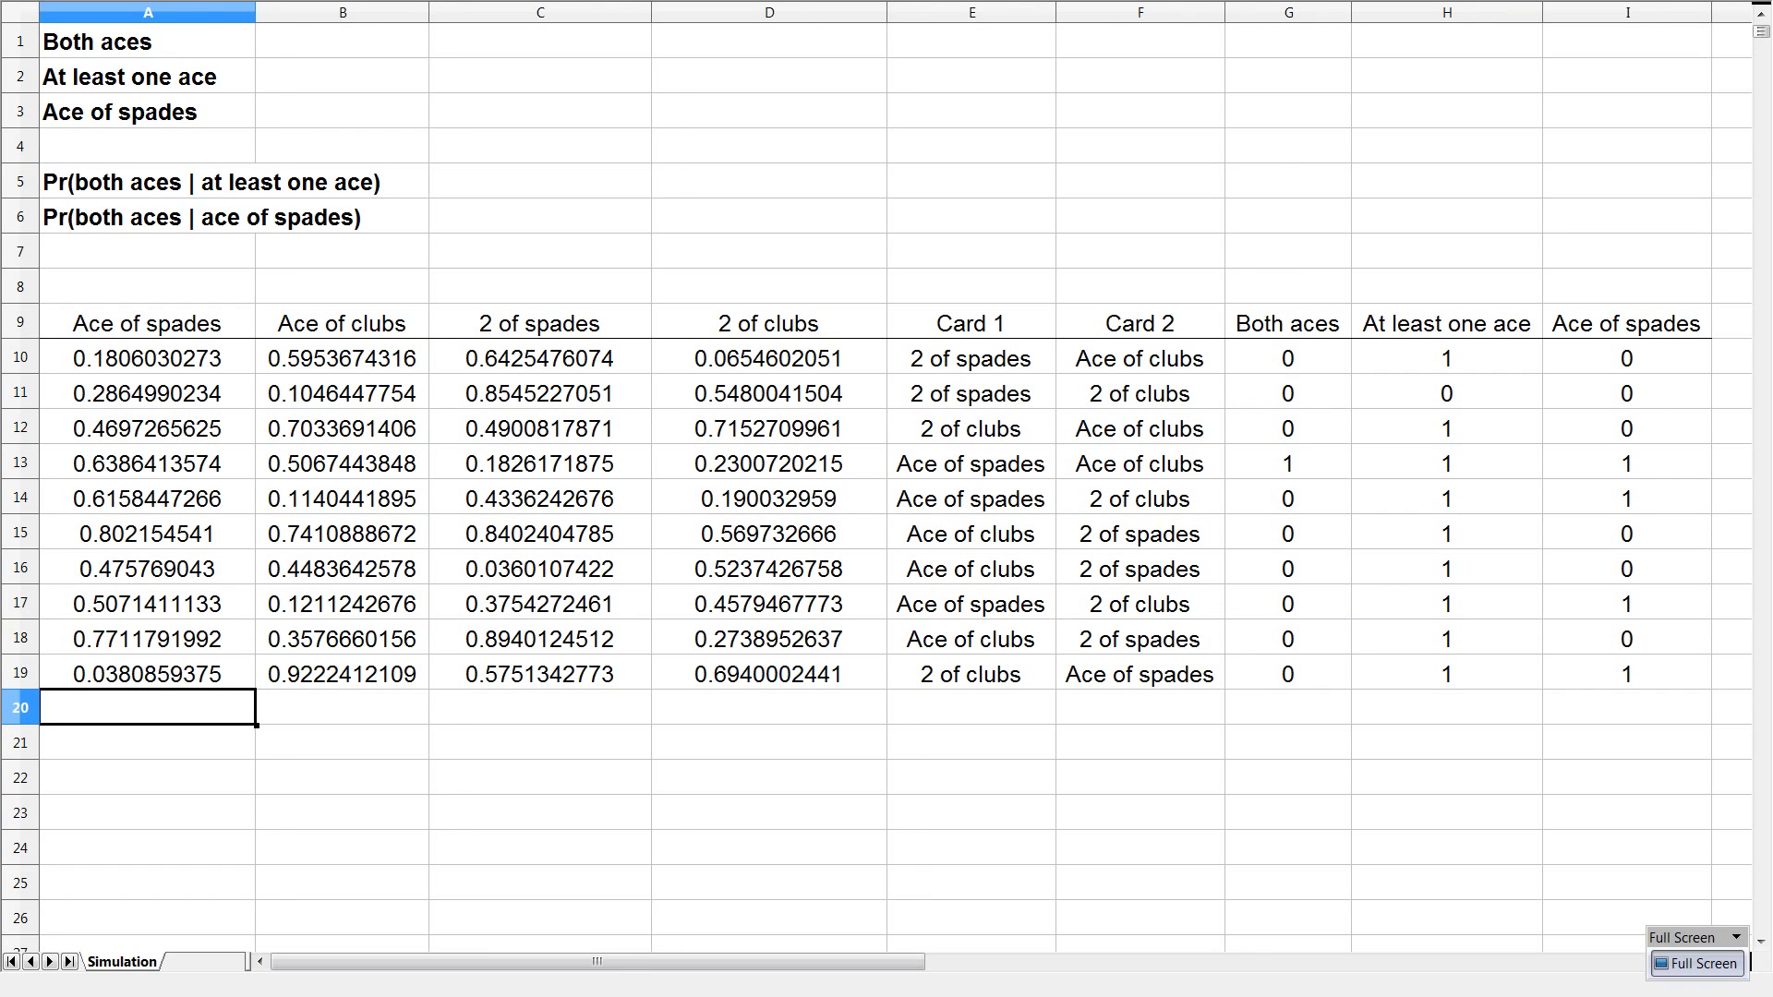
pyautogui.hotkey('ctrl', 'Down')
pyautogui.hotkey('ctrl', 'shift', 'Up')
pyautogui.hotkey('shift', 'Right')
pyautogui.hotkey('shift', 'Right')
pyautogui.hotkey('shift', 'Right')
pyautogui.hotkey('shift', 'Right')
pyautogui.hotkey('shift', 'Right')
pyautogui.hotkey('shift', 'Right')
pyautogui.hotkey('shift', 'Right')
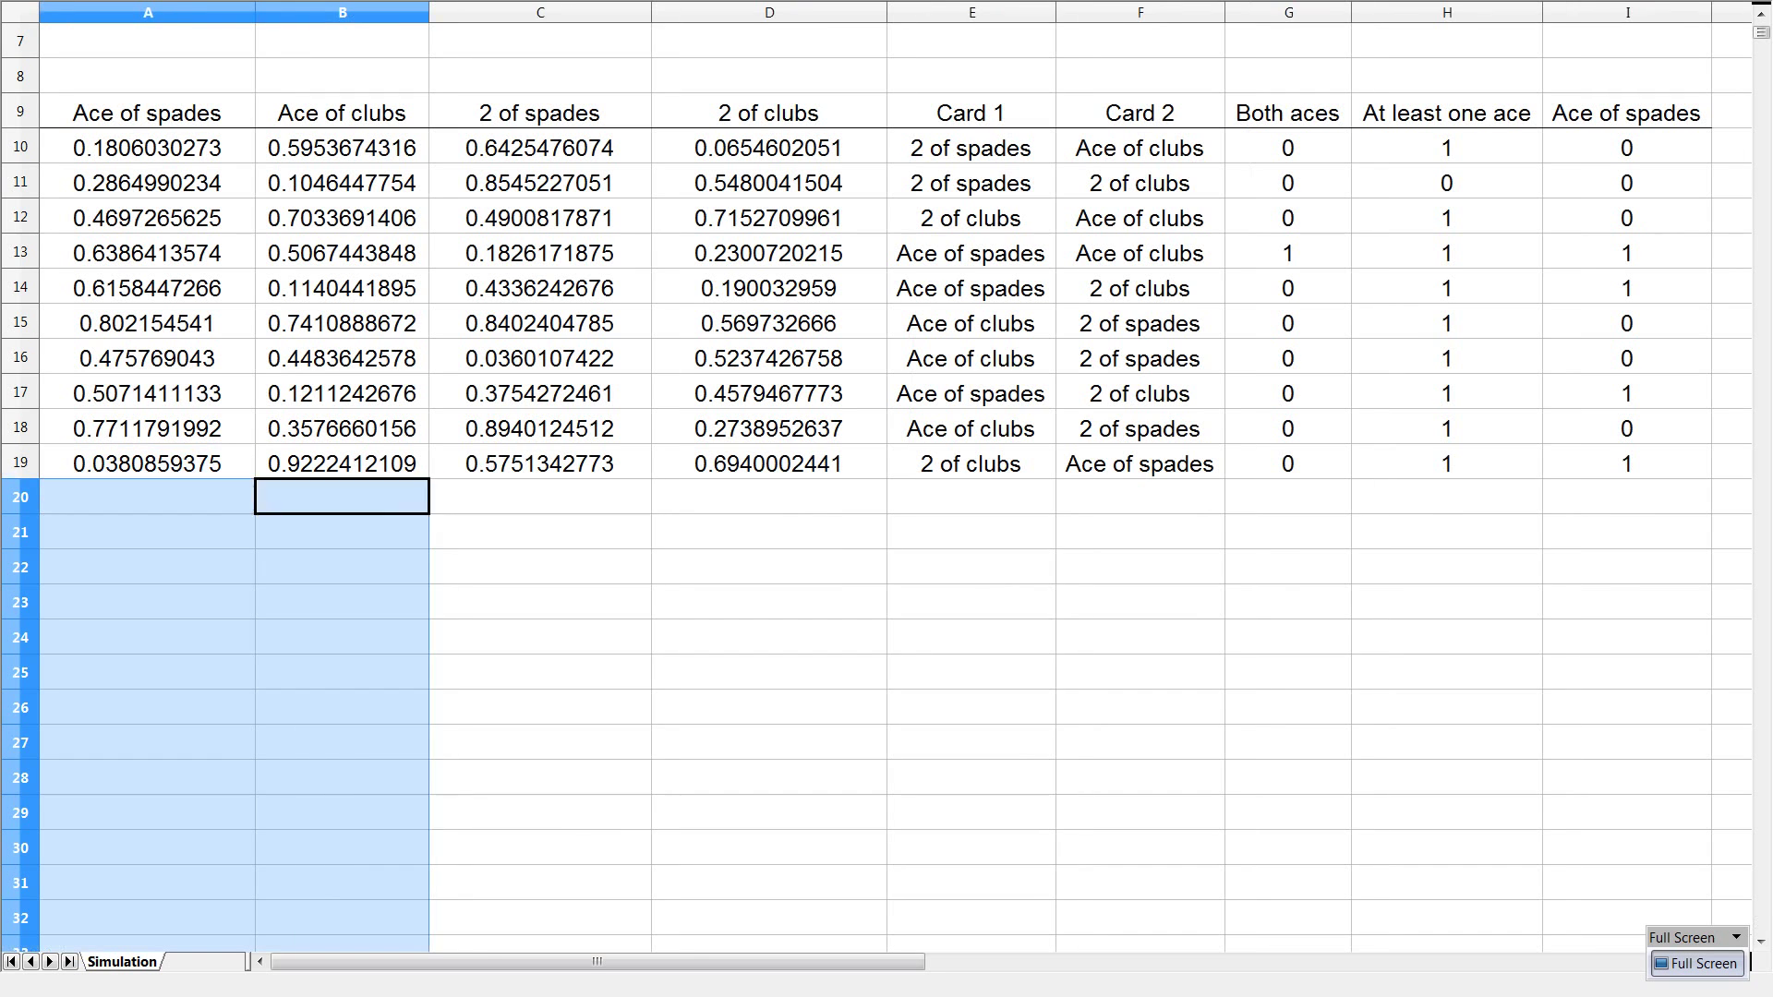
pyautogui.hotkey('shift', 'Right')
pyautogui.hotkey('ctrl', 'd')
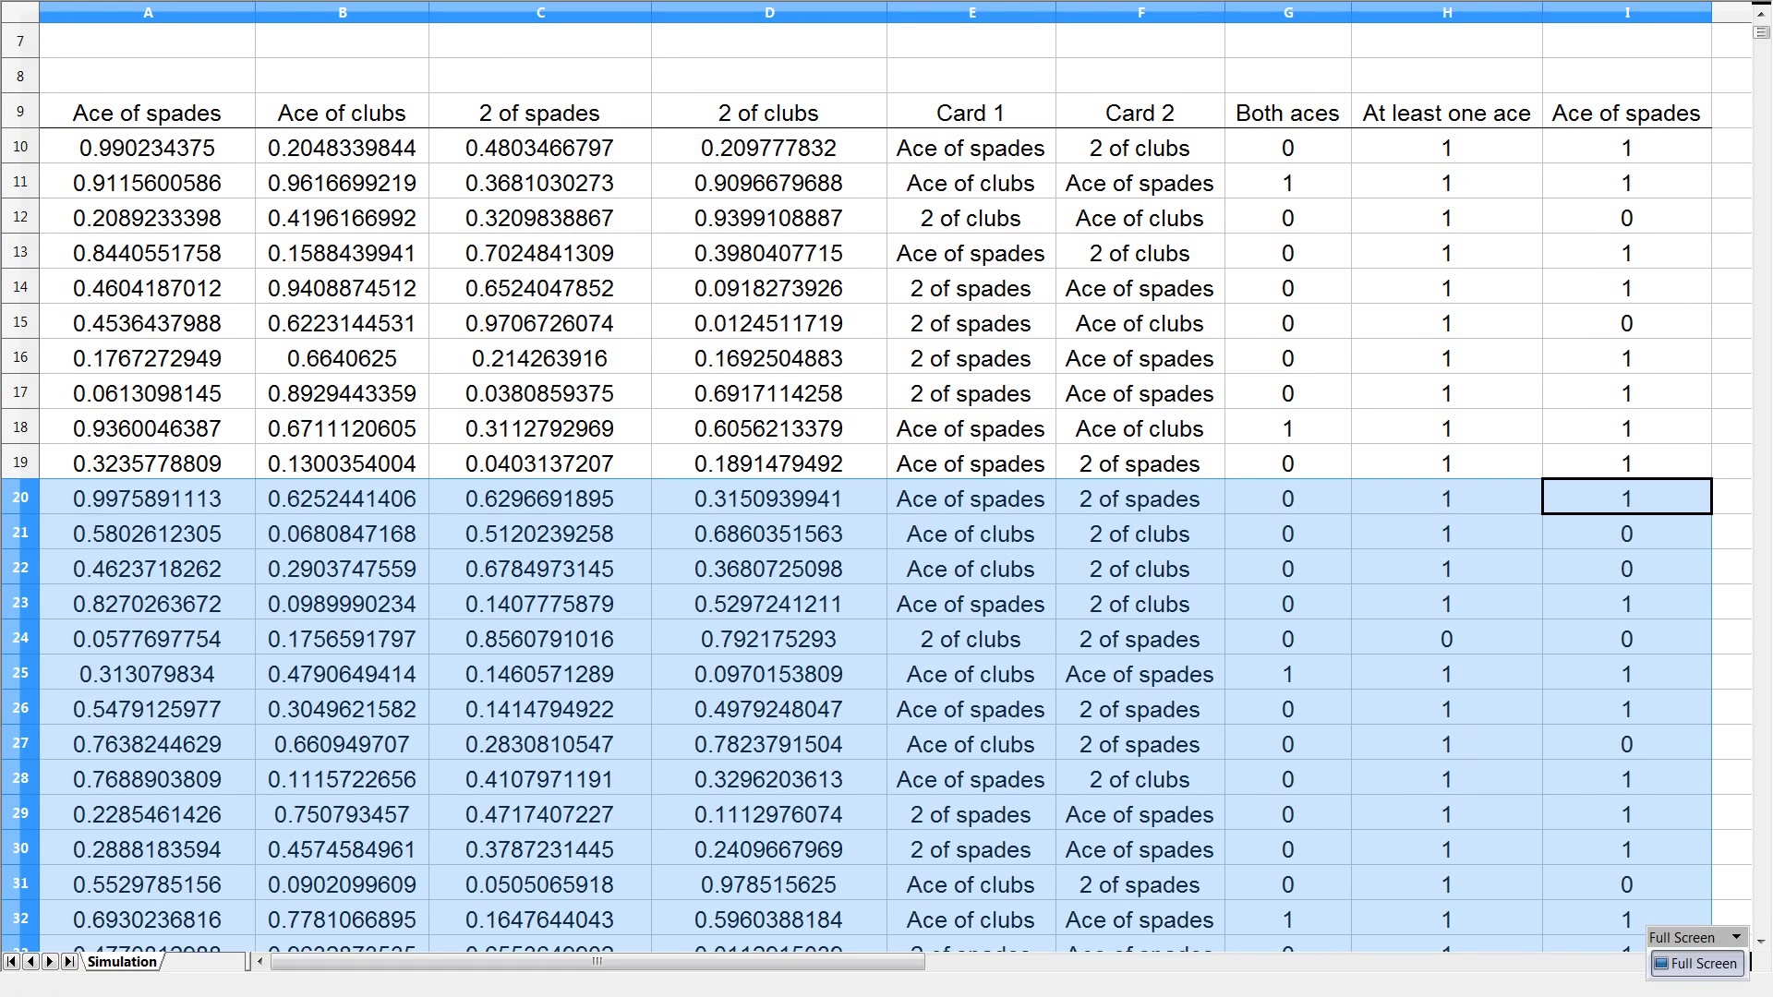
pyautogui.press('Left')
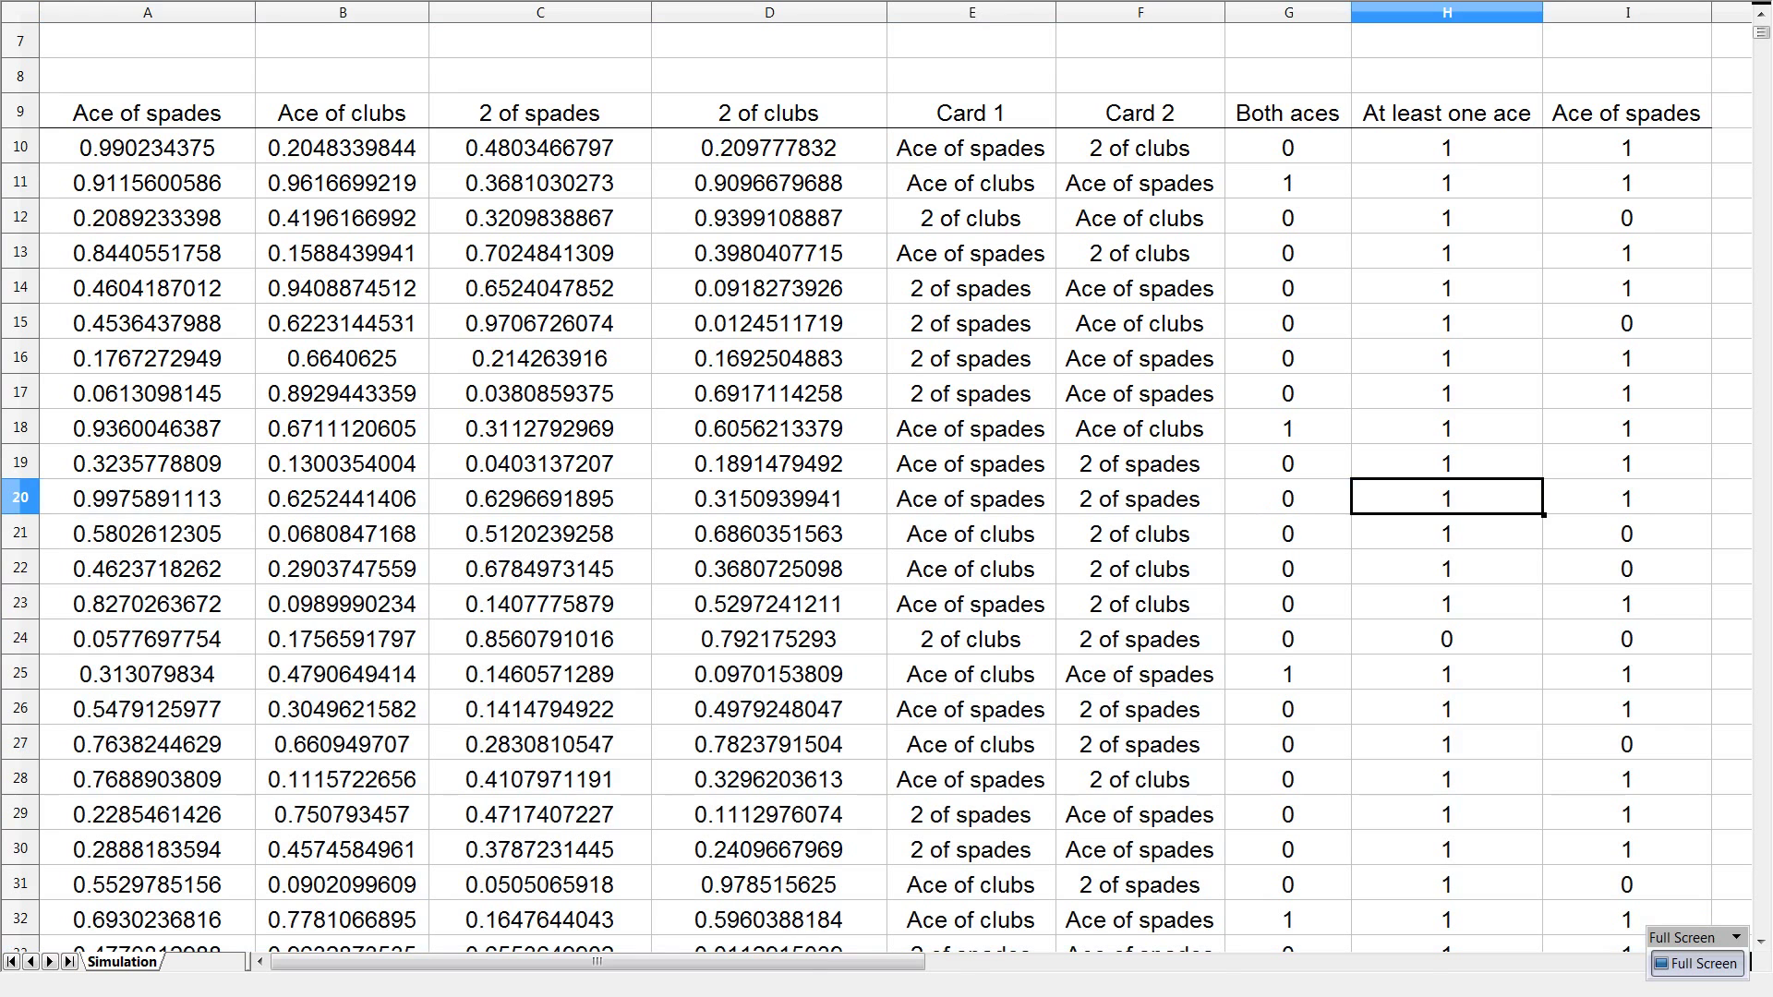
pyautogui.press('Home')
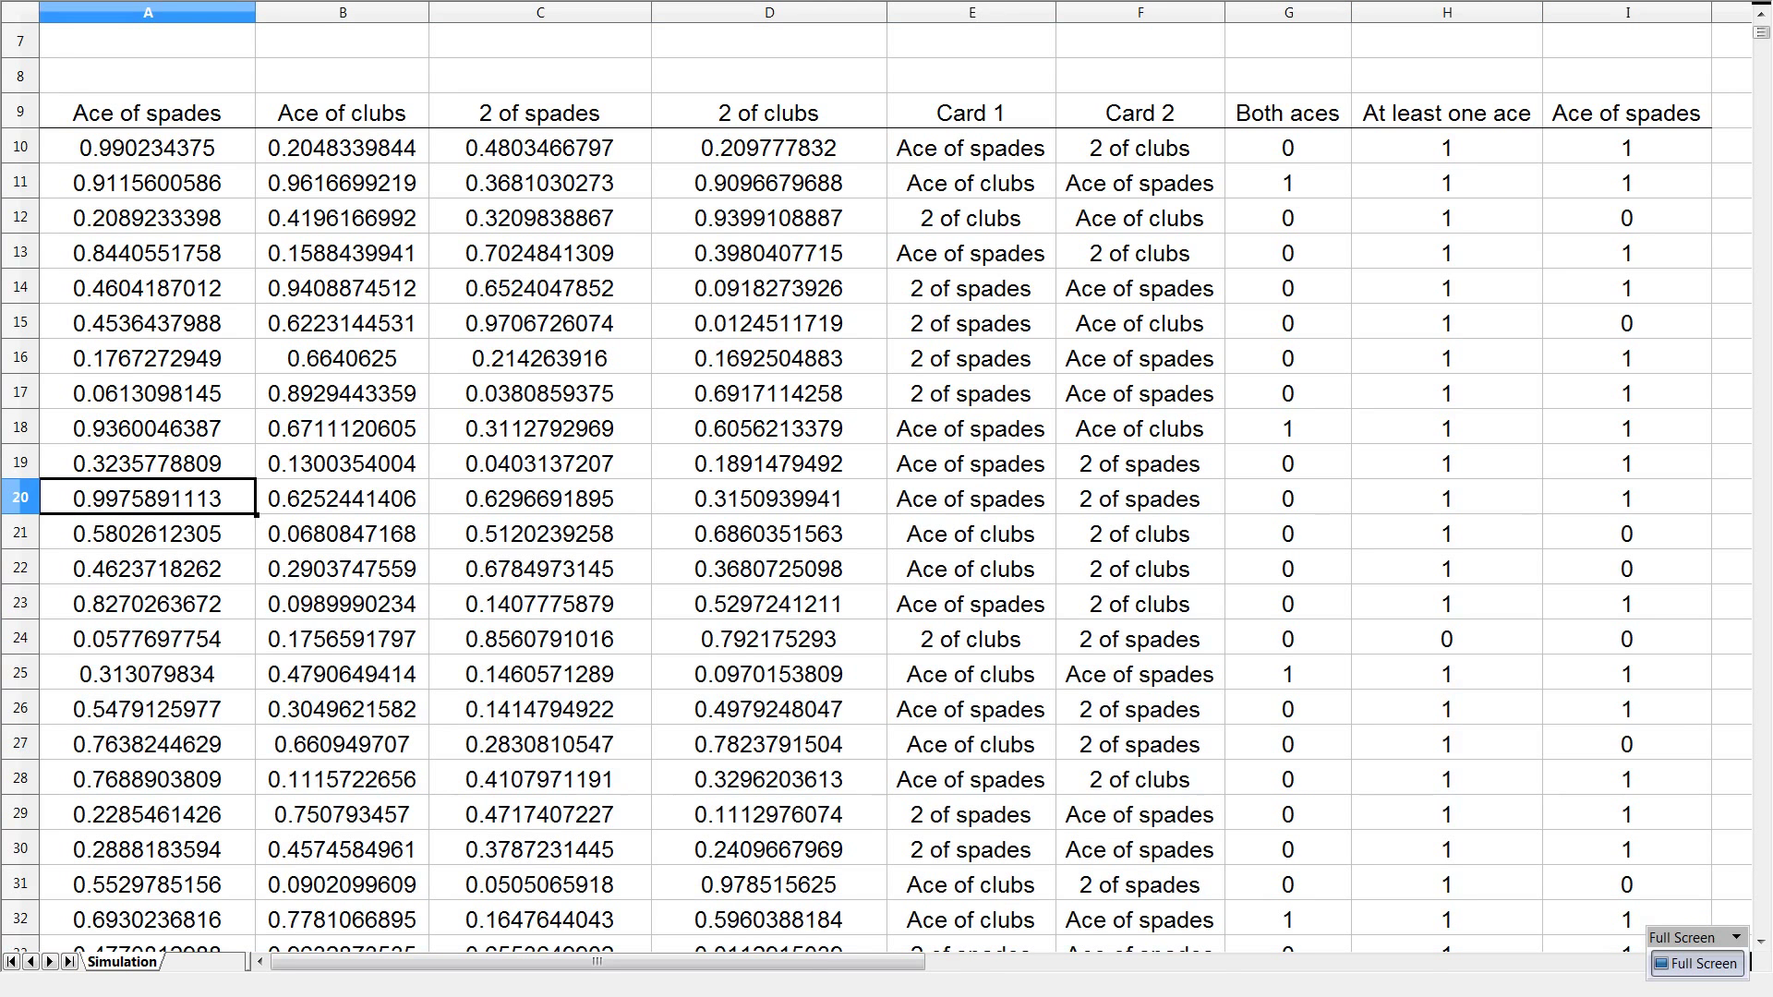
# Step: Total the Both aces results in B1 with a SUM formula over G10:G10009
pyautogui.hotkey('ctrl', 'Up')
pyautogui.hotkey('ctrl', 'Up')
pyautogui.press('Up')
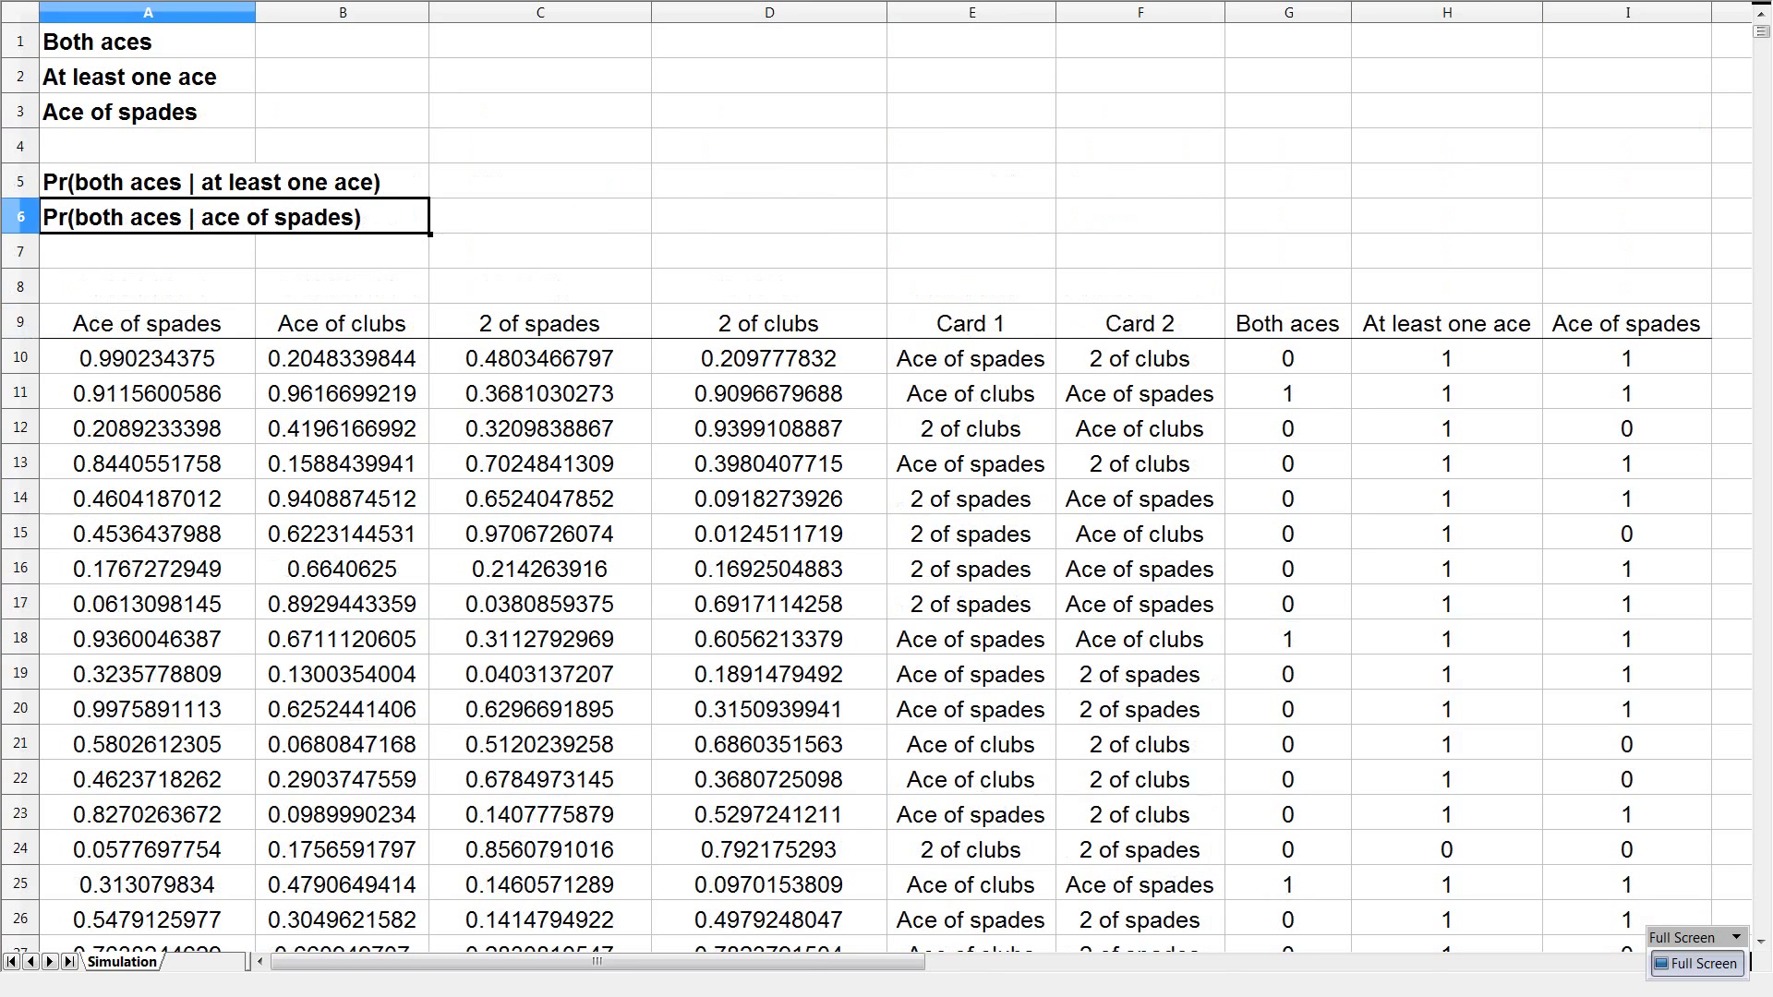
pyautogui.press('Up')
pyautogui.press('Up')
pyautogui.press('Up')
pyautogui.press('Up')
pyautogui.press('Right')
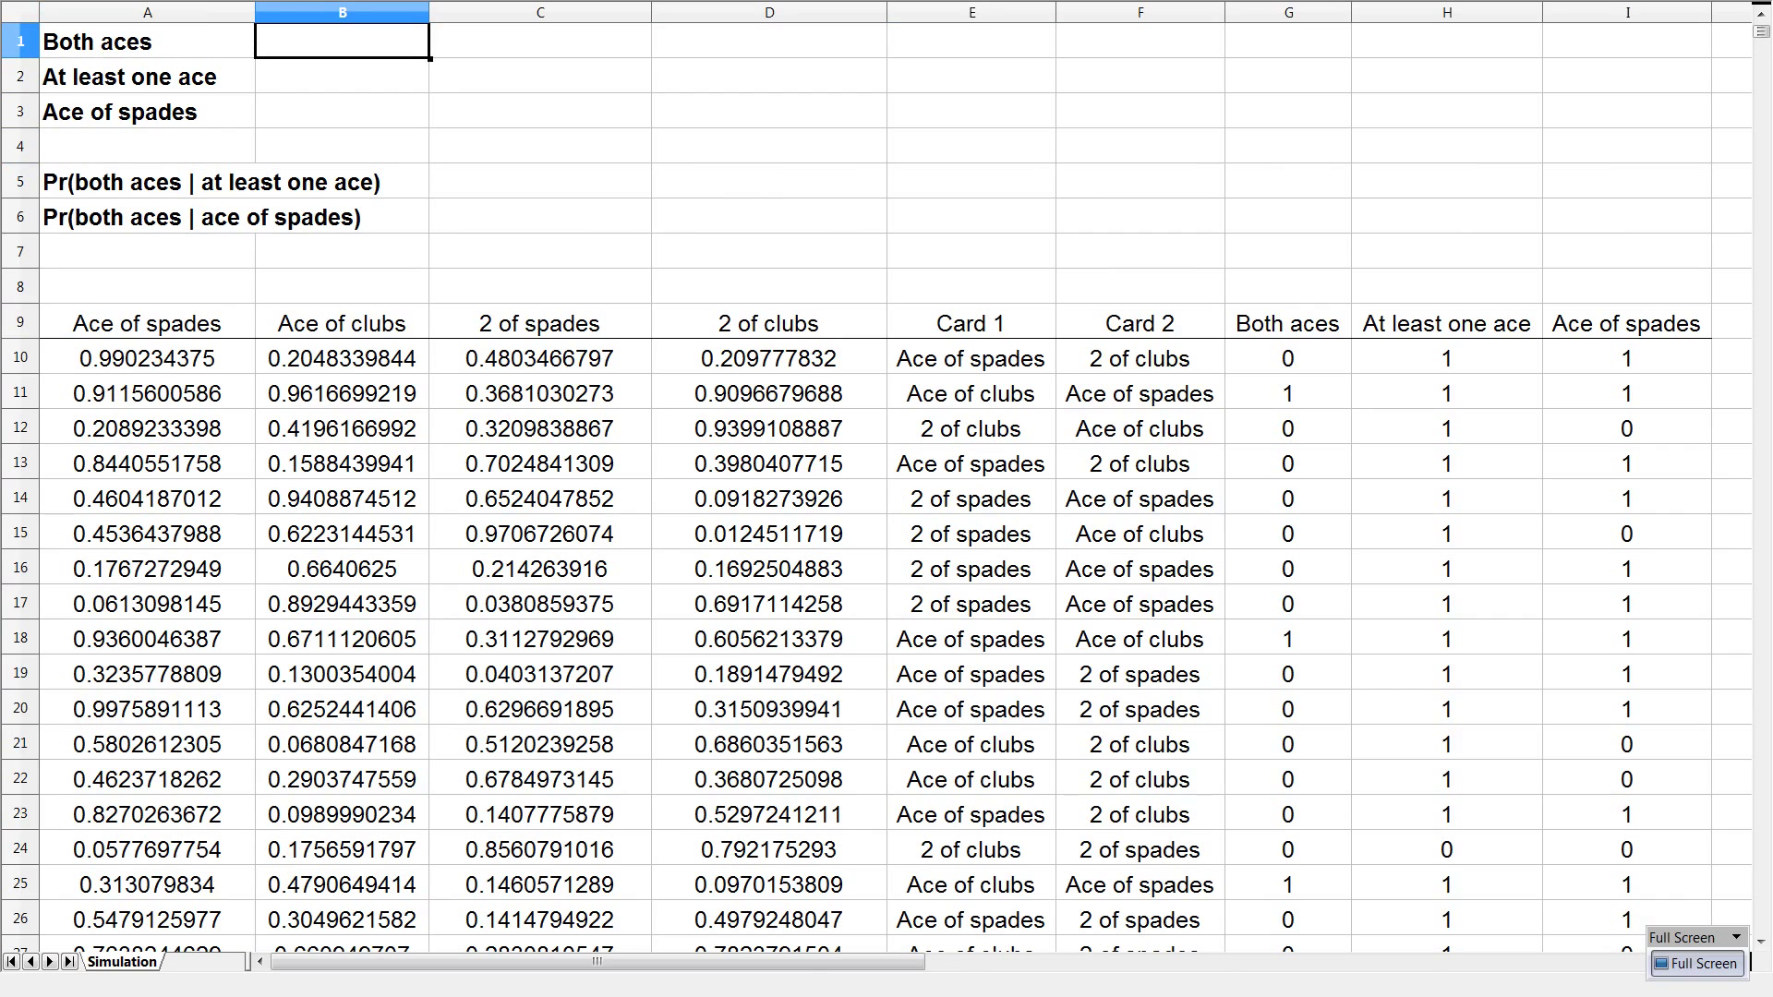
pyautogui.write('=sum(')
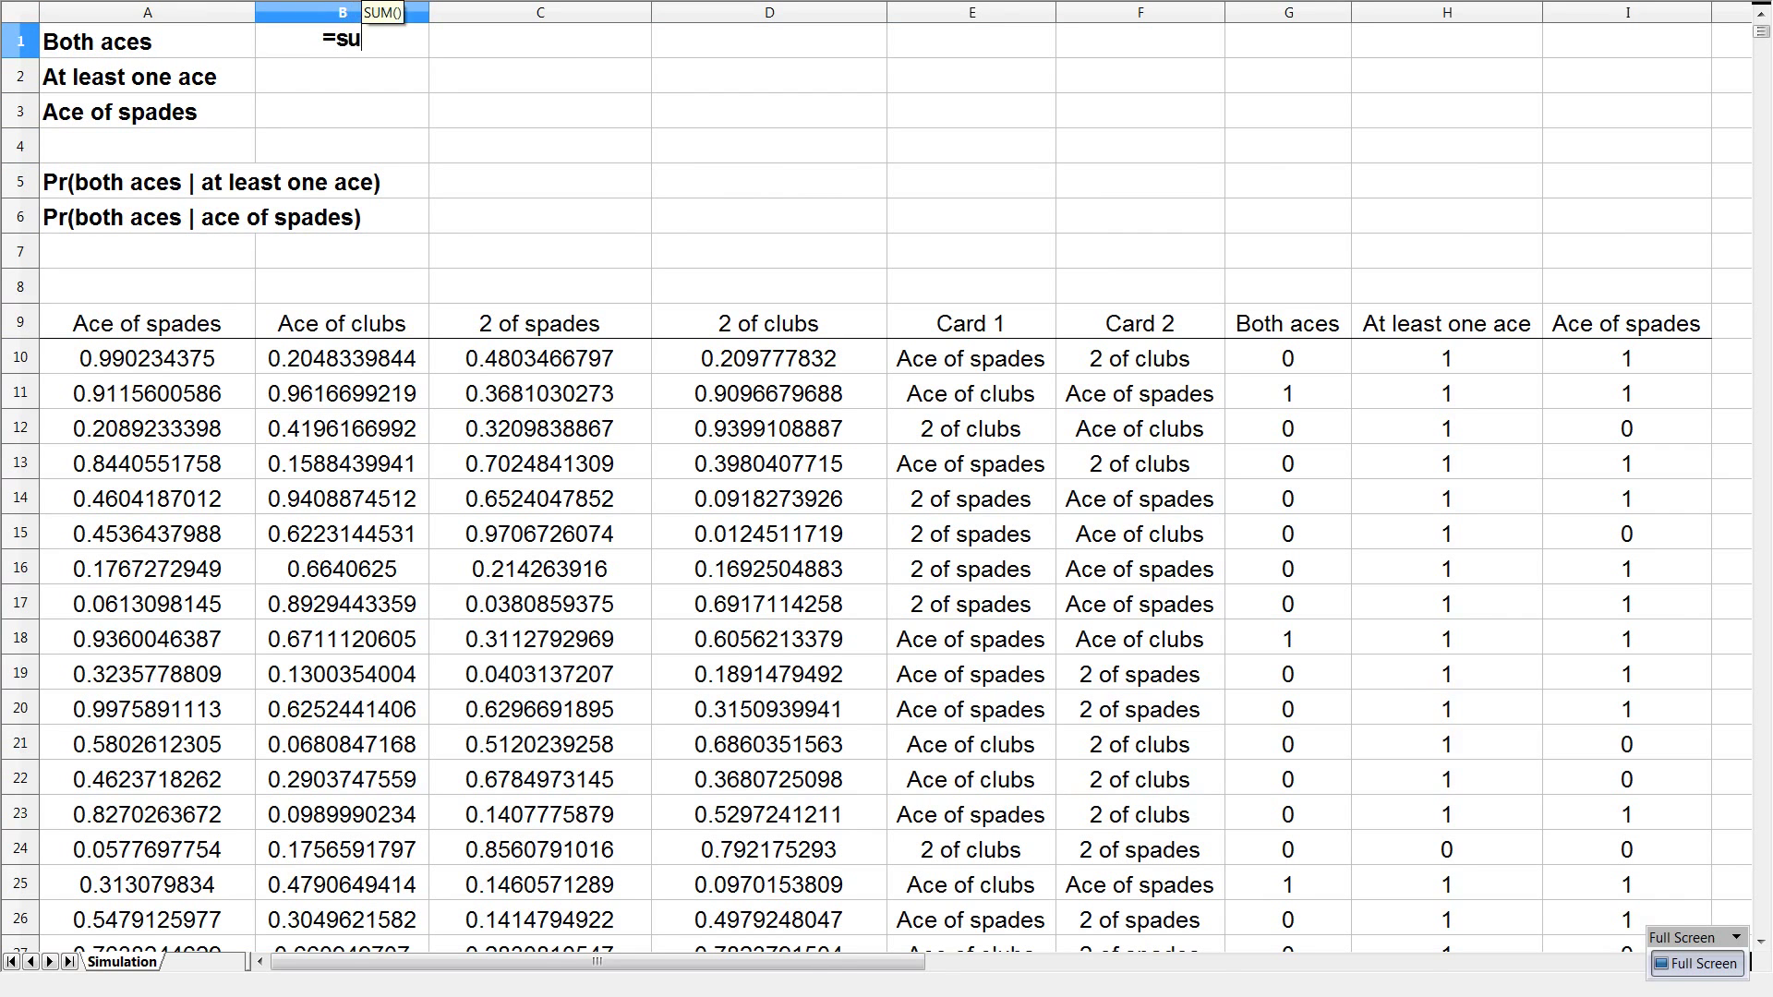
pyautogui.press('Down')
pyautogui.press('Down')
pyautogui.press('Right')
pyautogui.press('Right')
pyautogui.press('Down')
pyautogui.press('Down')
pyautogui.press('Right')
pyautogui.press('Right')
pyautogui.press('Right')
pyautogui.press('Down')
pyautogui.press('Down')
pyautogui.press('Down')
pyautogui.press('Down')
pyautogui.press('Down')
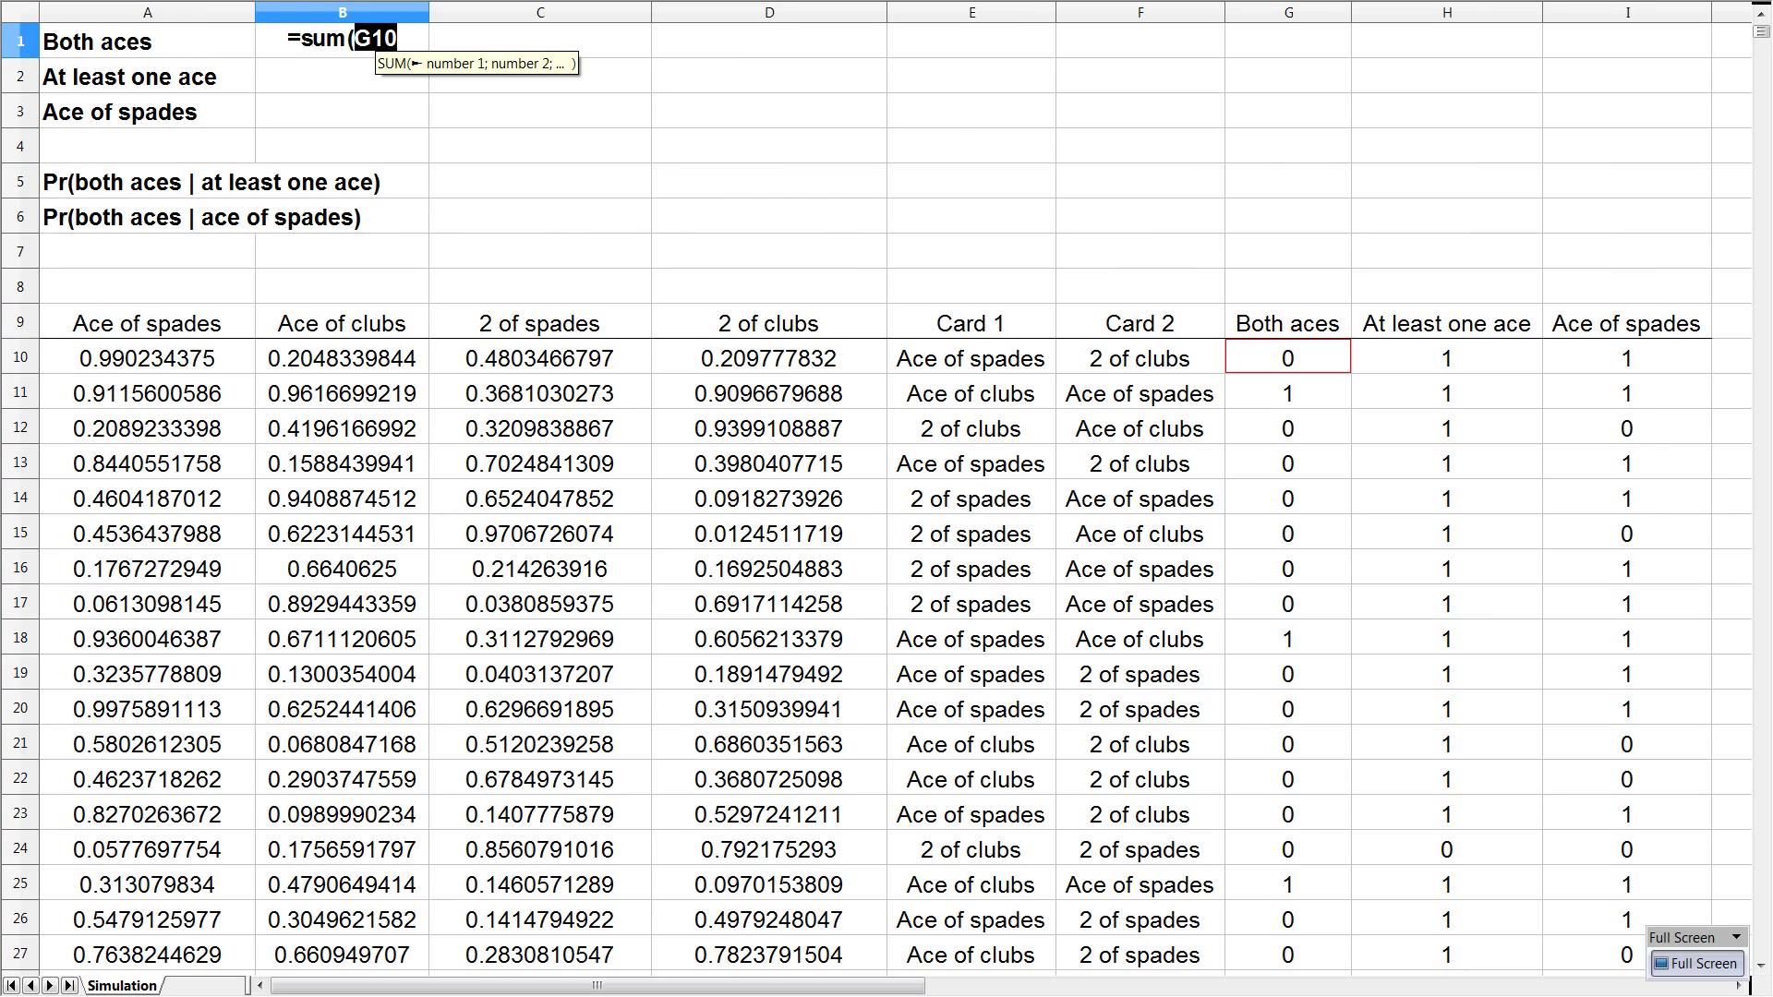
pyautogui.hotkey('ctrl', 'shift', 'Down')
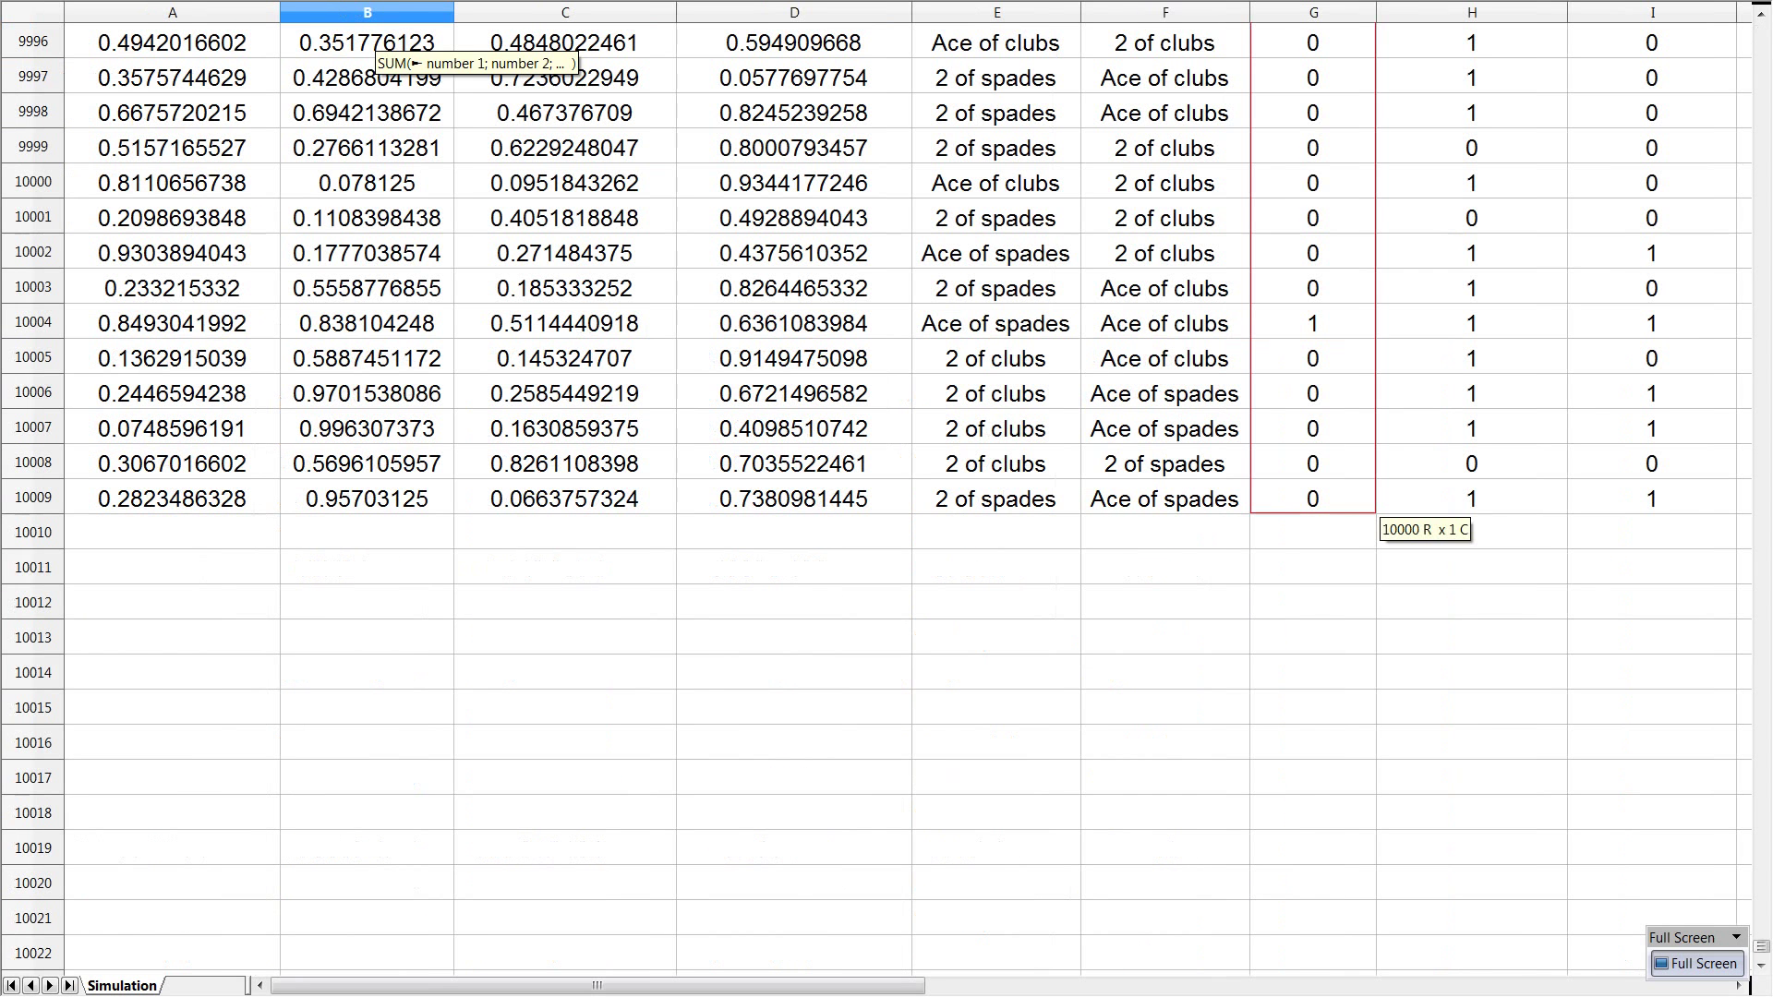
pyautogui.write(')')
pyautogui.press('Return')
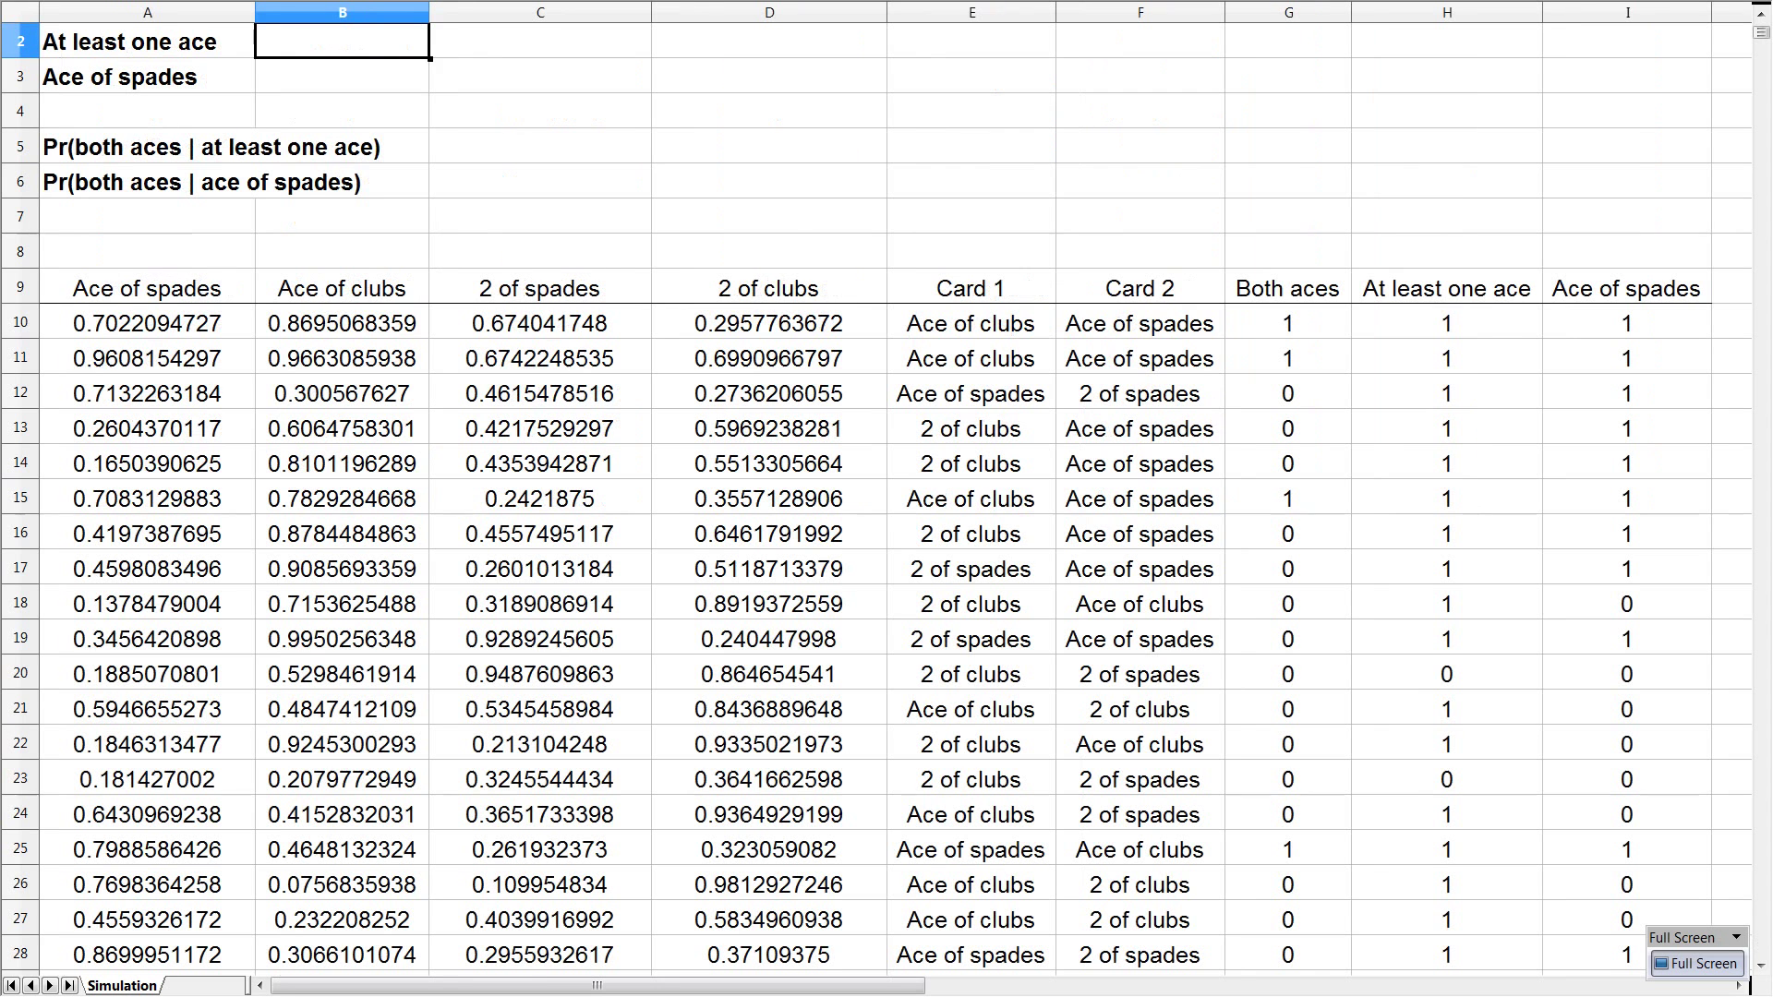
# Step: Total the At least one ace results in B2 with a SUM formula over column H from H10 to the last simulation row
pyautogui.write('=su')
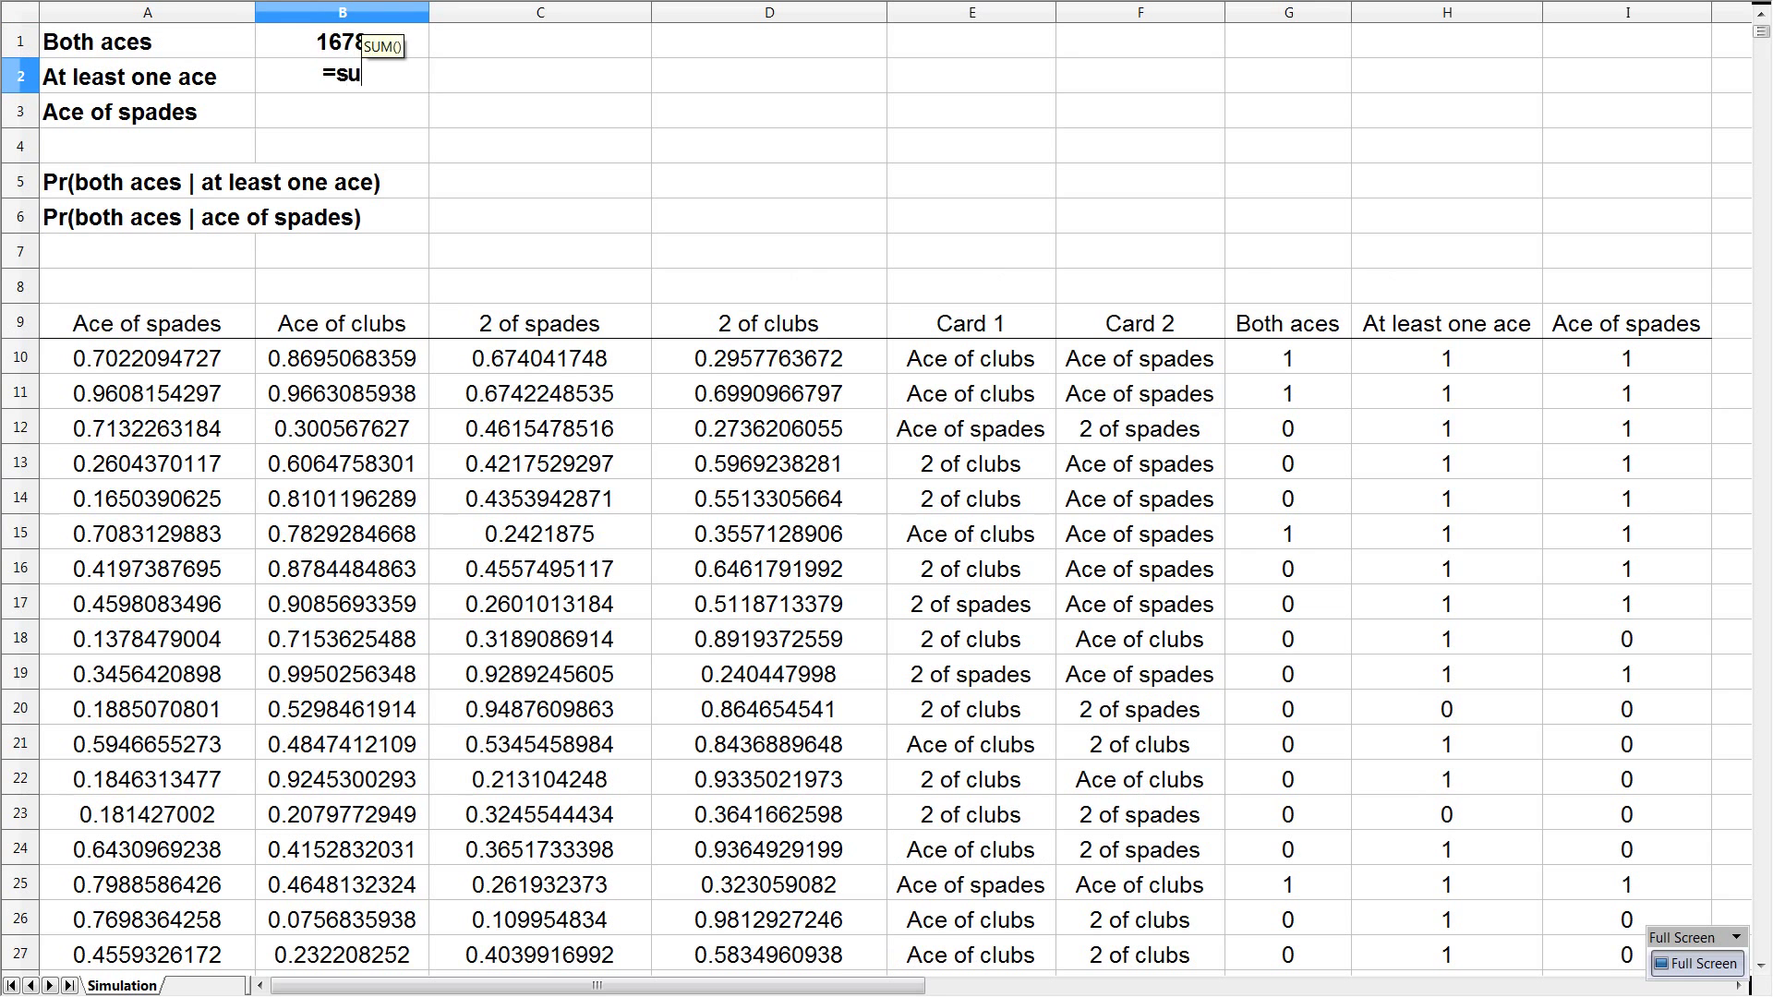
pyautogui.write('m(')
pyautogui.press('Right')
pyautogui.press('Right')
pyautogui.press('Down')
pyautogui.press('Right')
pyautogui.press('Down')
pyautogui.press('Right')
pyautogui.press('Down')
pyautogui.press('Right')
pyautogui.press('Down')
pyautogui.press('Right')
pyautogui.press('Down')
pyautogui.press('Down')
pyautogui.press('Down')
pyautogui.press('Down')
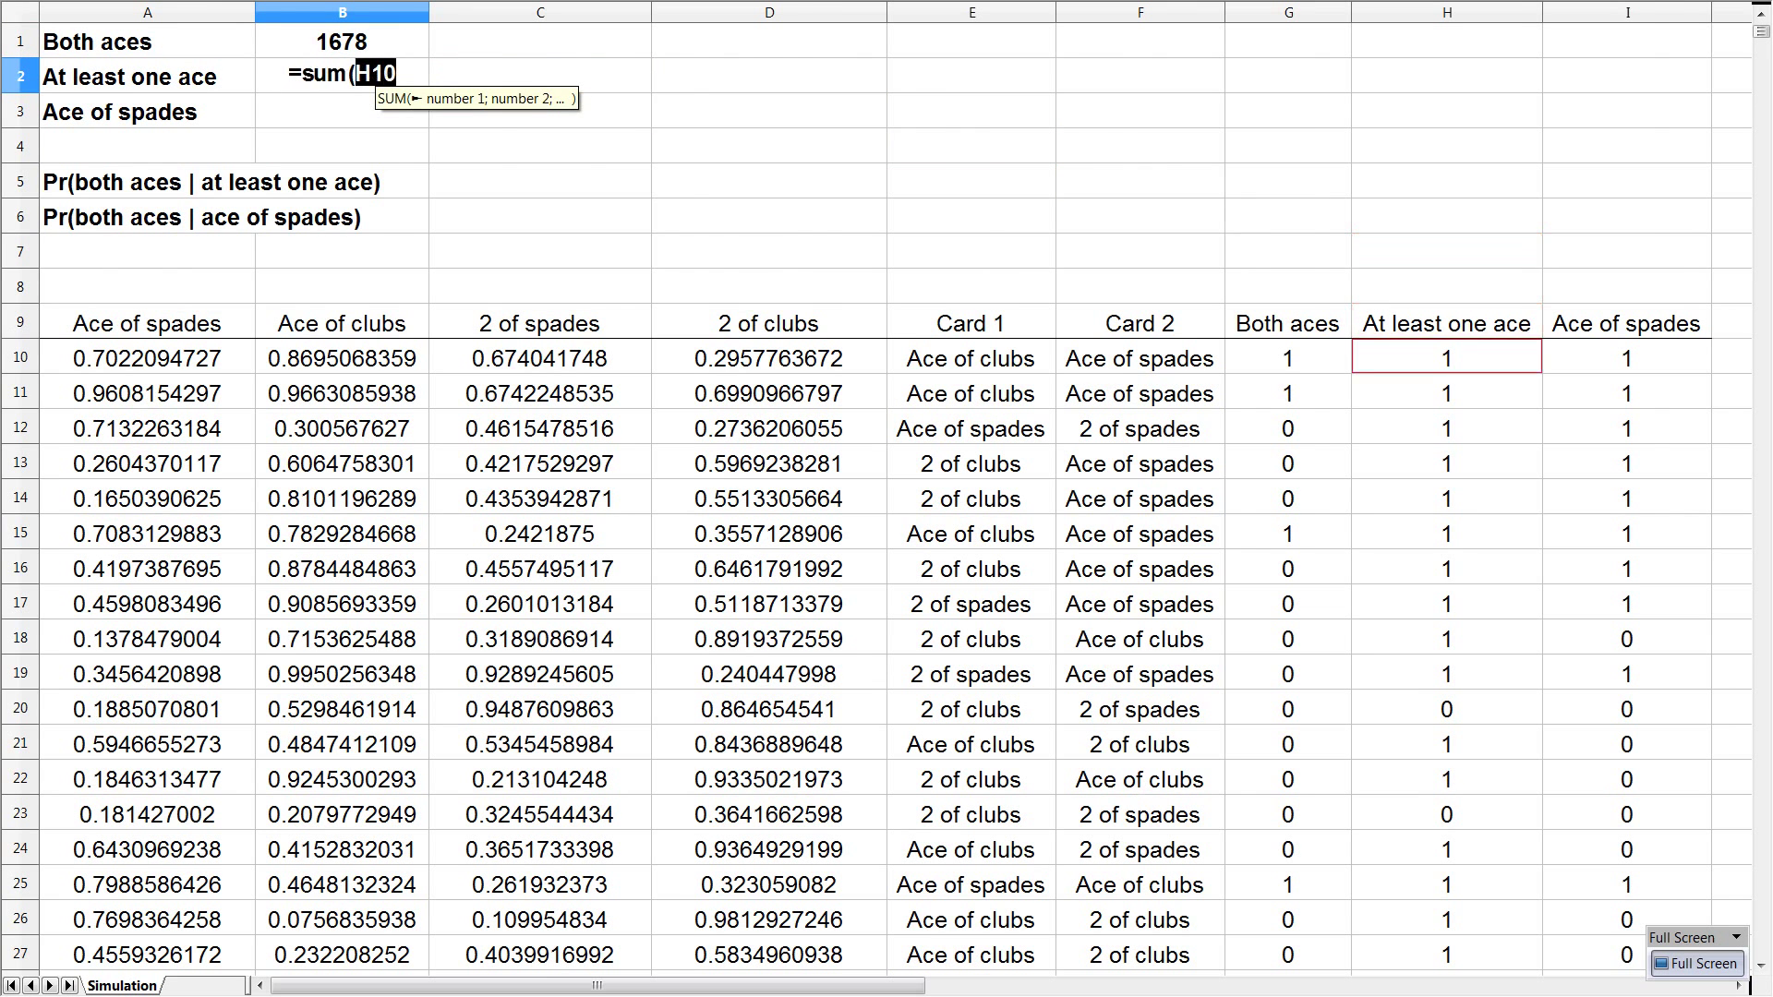
pyautogui.hotkey('ctrl', 'shift', 'Down')
pyautogui.press('Return')
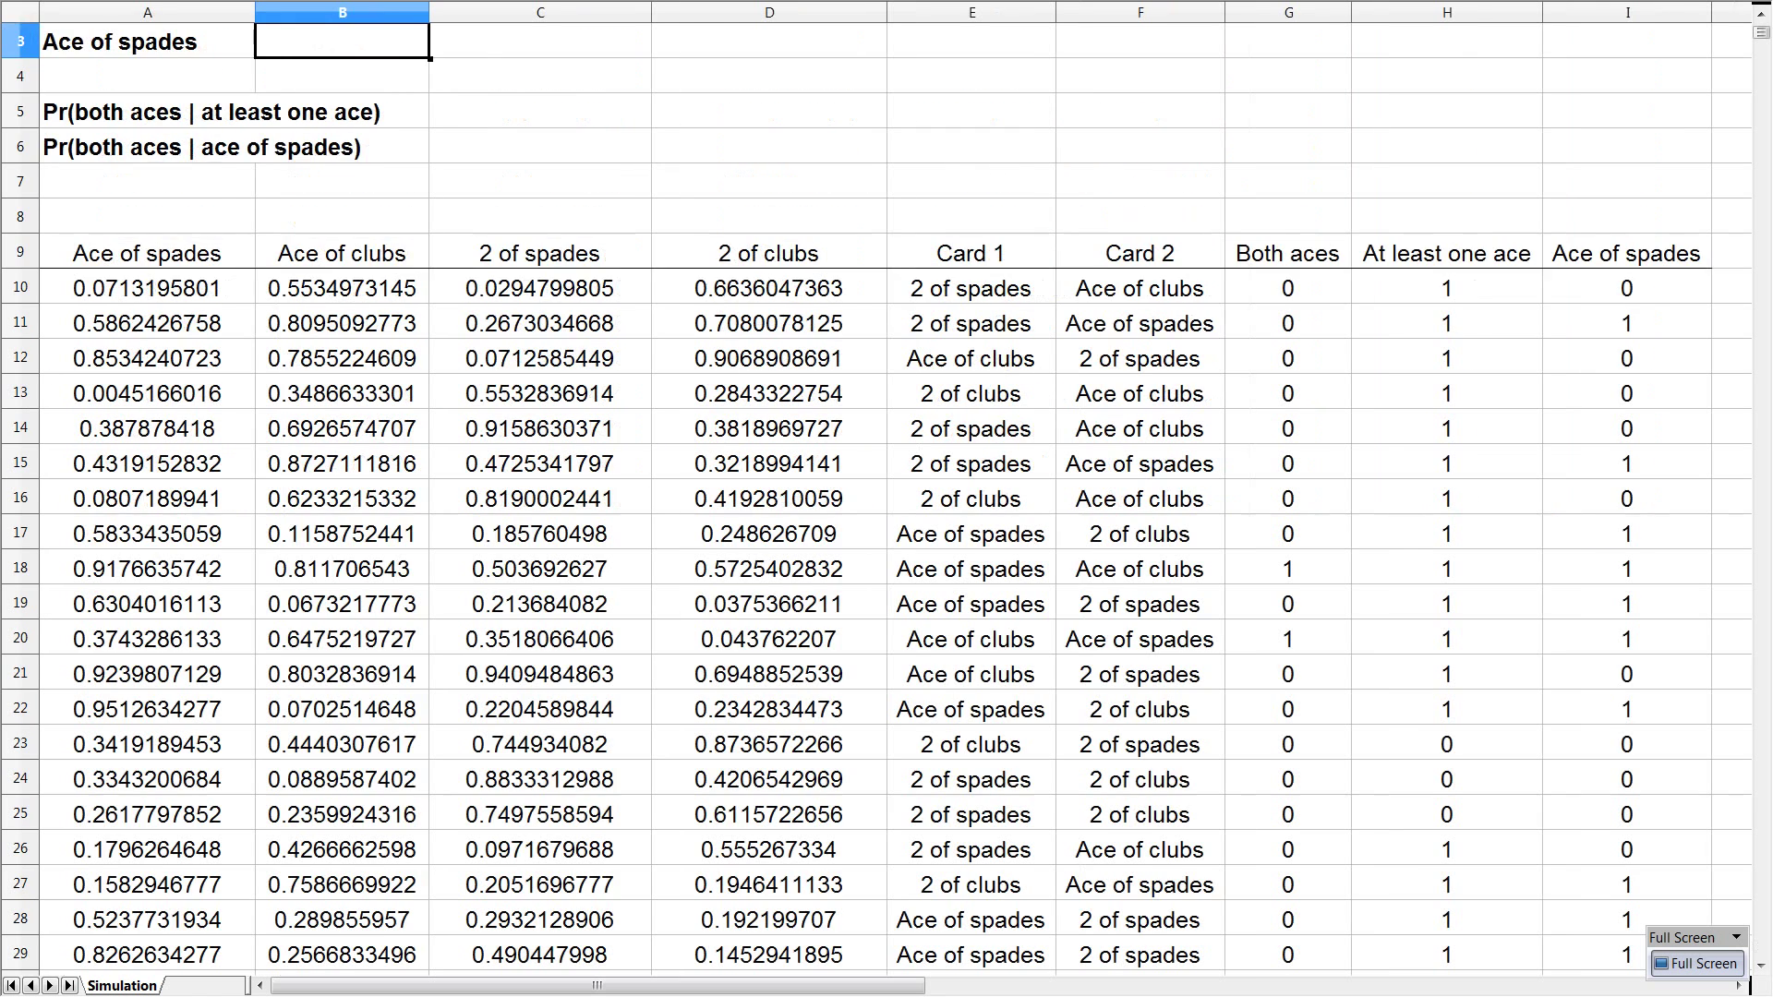
# Step: Total the Ace of spades results in B3 with a SUM formula over I10:I10009
pyautogui.press('Up')
pyautogui.press('Down')
pyautogui.press('Up')
pyautogui.press('Up')
pyautogui.press('Down')
pyautogui.press('Down')
pyautogui.press('Down')
pyautogui.press('Up')
pyautogui.write('=sum(')
pyautogui.press('Right')
pyautogui.press('Down')
pyautogui.press('Right')
pyautogui.press('Down')
pyautogui.press('Right')
pyautogui.press('Down')
pyautogui.press('Down')
pyautogui.press('Right')
pyautogui.press('Down')
pyautogui.press('Right')
pyautogui.press('Down')
pyautogui.press('Right')
pyautogui.press('Down')
pyautogui.press('Right')
pyautogui.press('Down')
pyautogui.press('Up')
pyautogui.hotkey('ctrl', 'shift', 'Down')
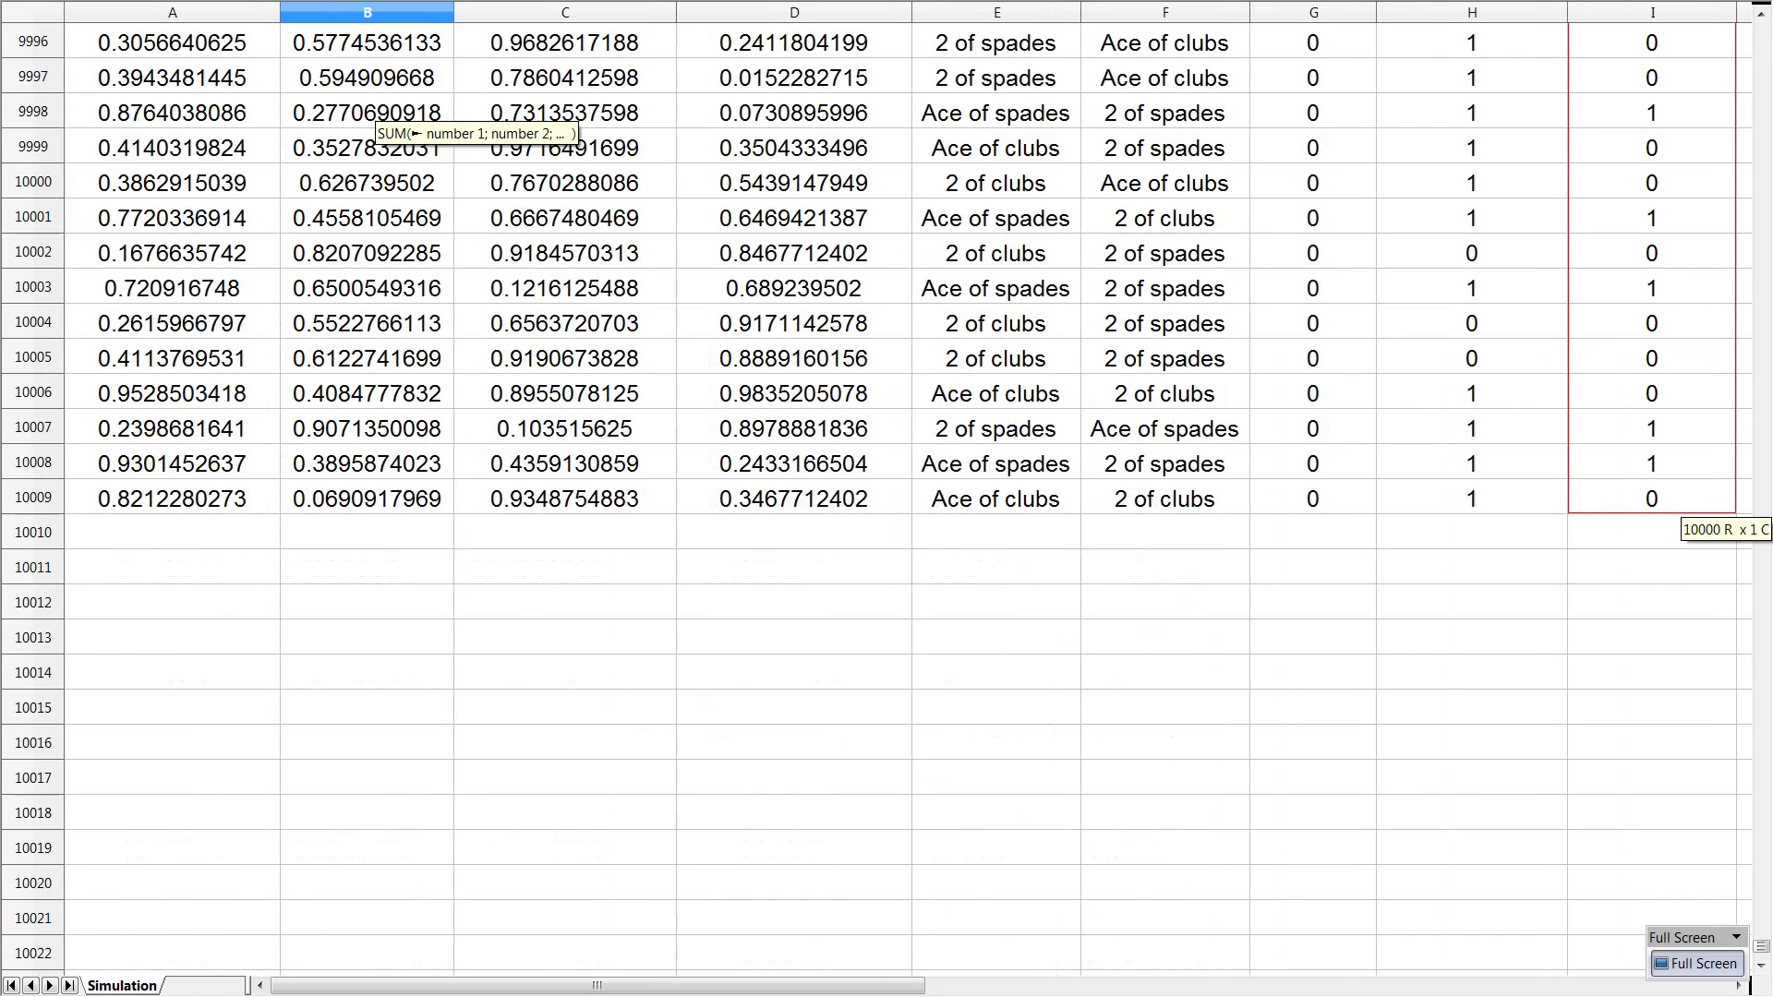
pyautogui.write(')')
pyautogui.press('Return')
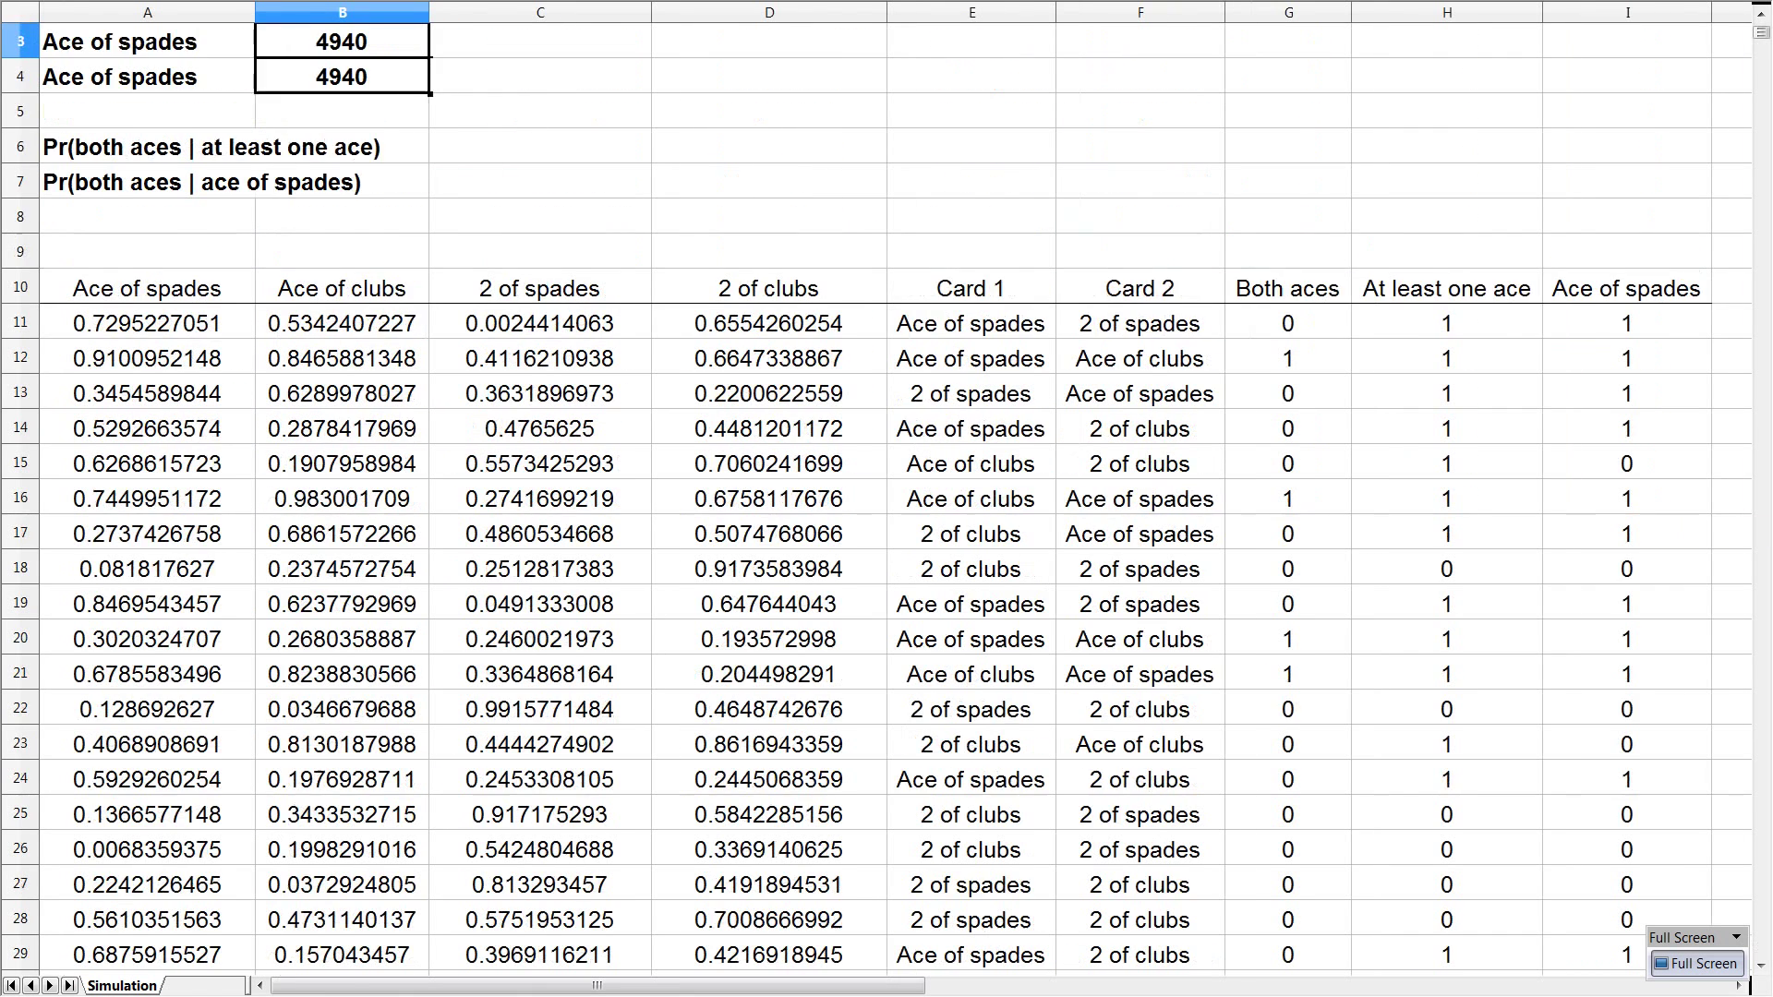
# Step: Calculate Pr(both aces | at least one ace) in C5 with the formula =B1/B2
pyautogui.press('Up')
pyautogui.press('Up')
pyautogui.press('Up')
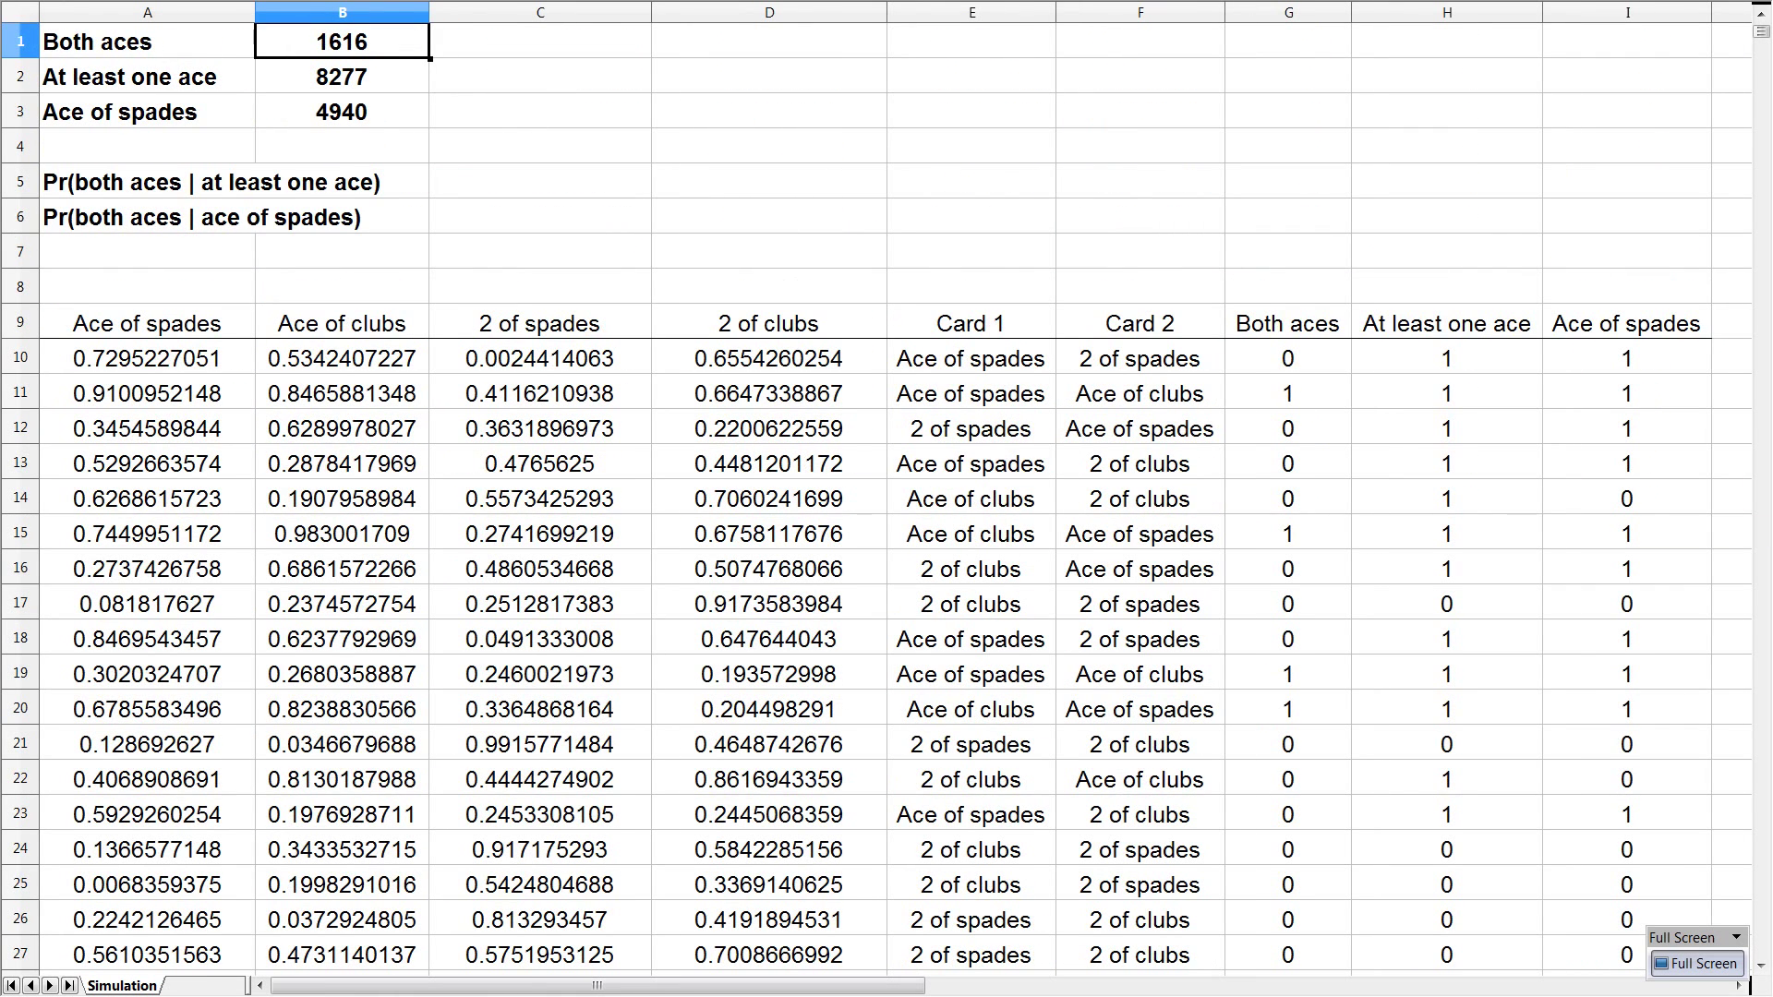
pyautogui.press('Right')
pyautogui.press('Down')
pyautogui.press('Down')
pyautogui.press('Down')
pyautogui.press('Down')
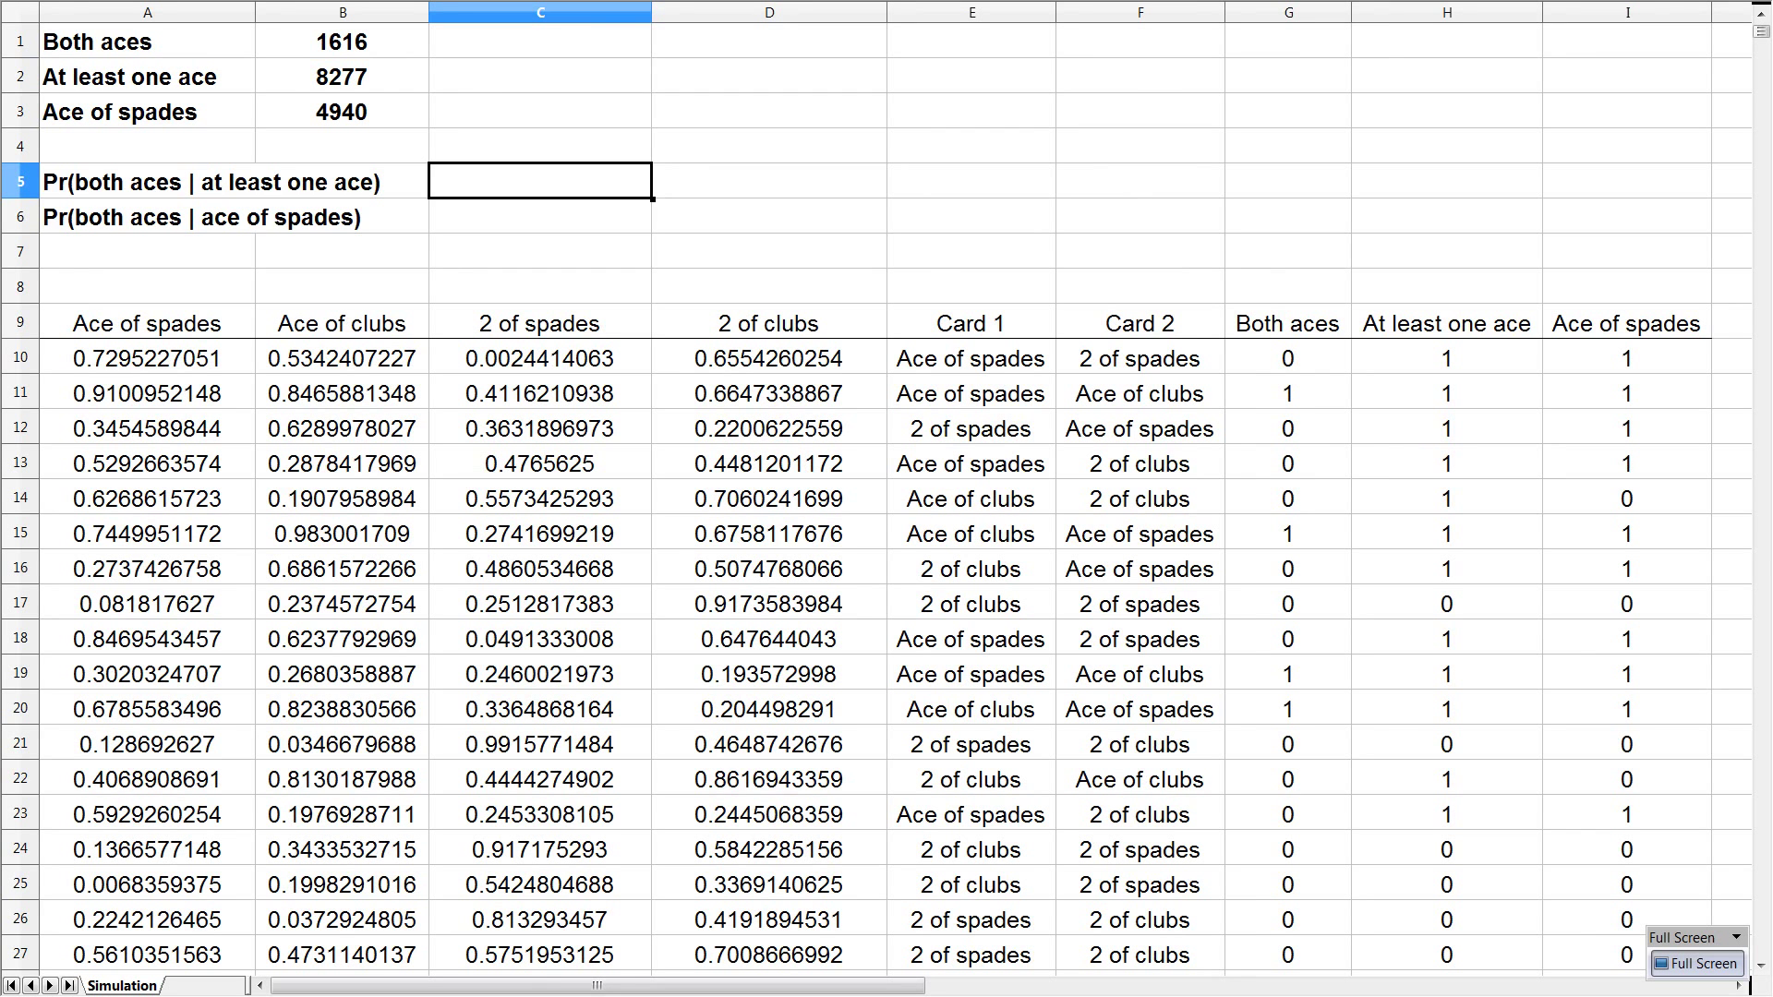
pyautogui.write('=')
pyautogui.press('Up')
pyautogui.press('Up')
pyautogui.press('Up')
pyautogui.press('Left')
pyautogui.press('Up')
pyautogui.write('/')
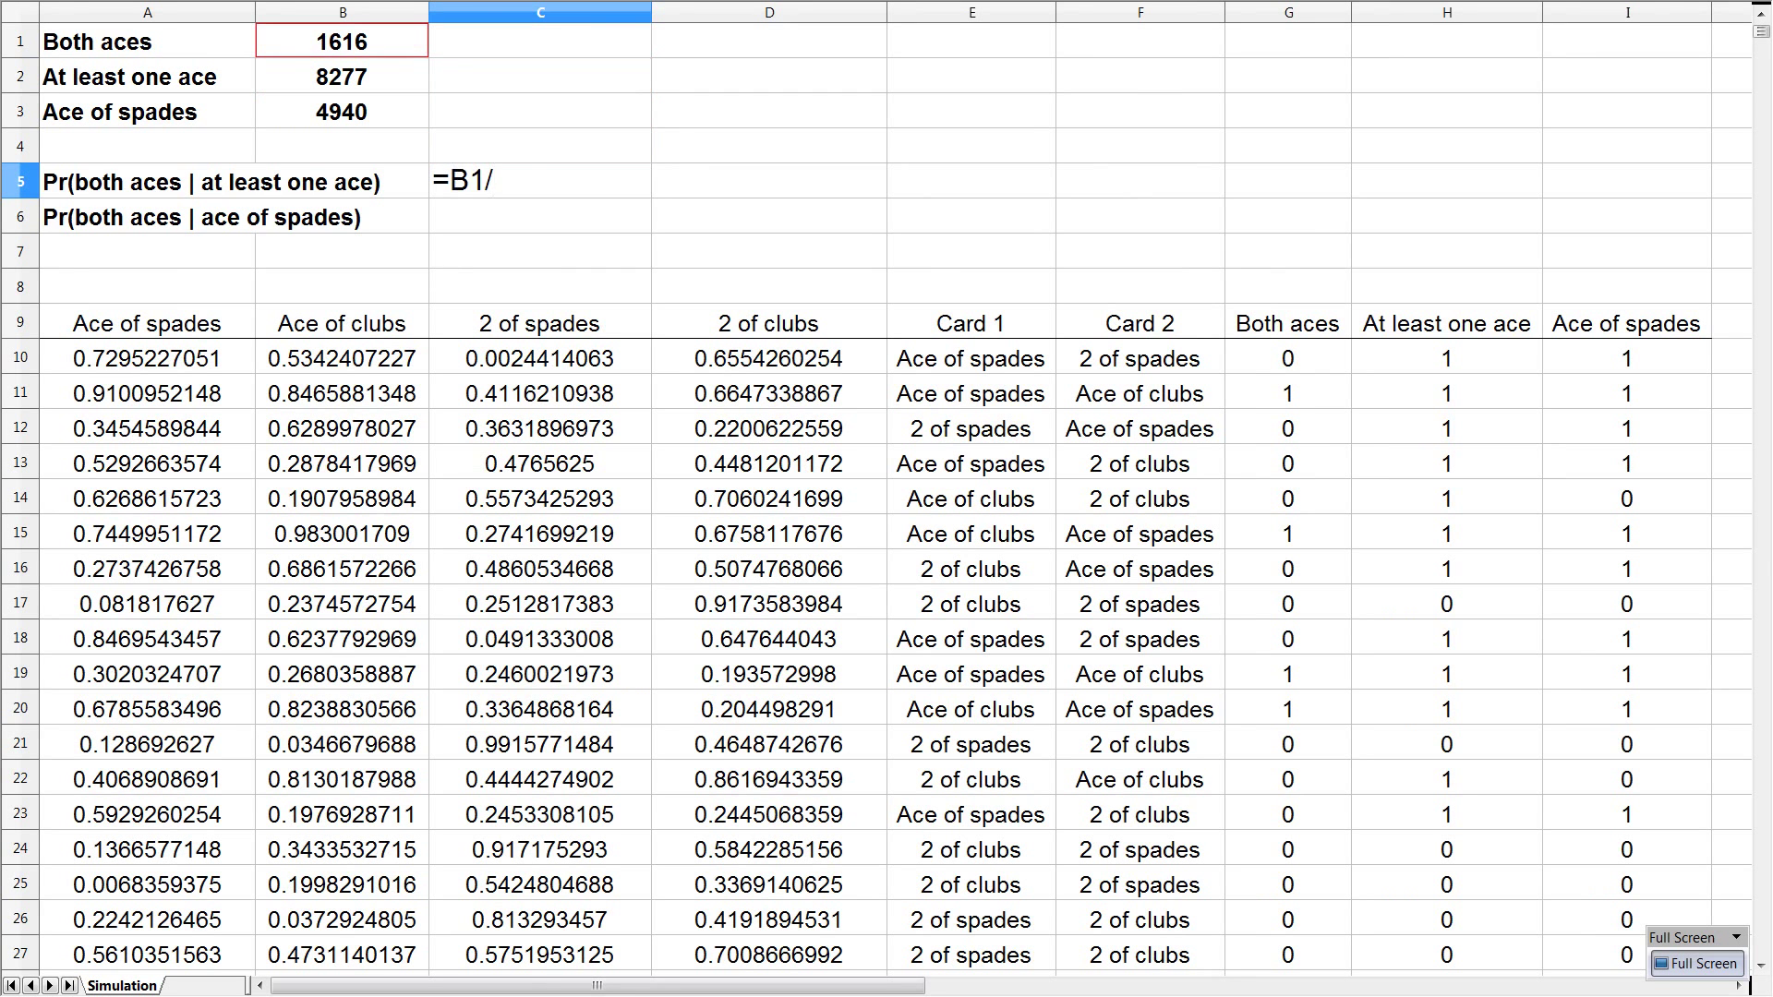
pyautogui.press('Up')
pyautogui.press('Up')
pyautogui.press('Up')
pyautogui.press('Left')
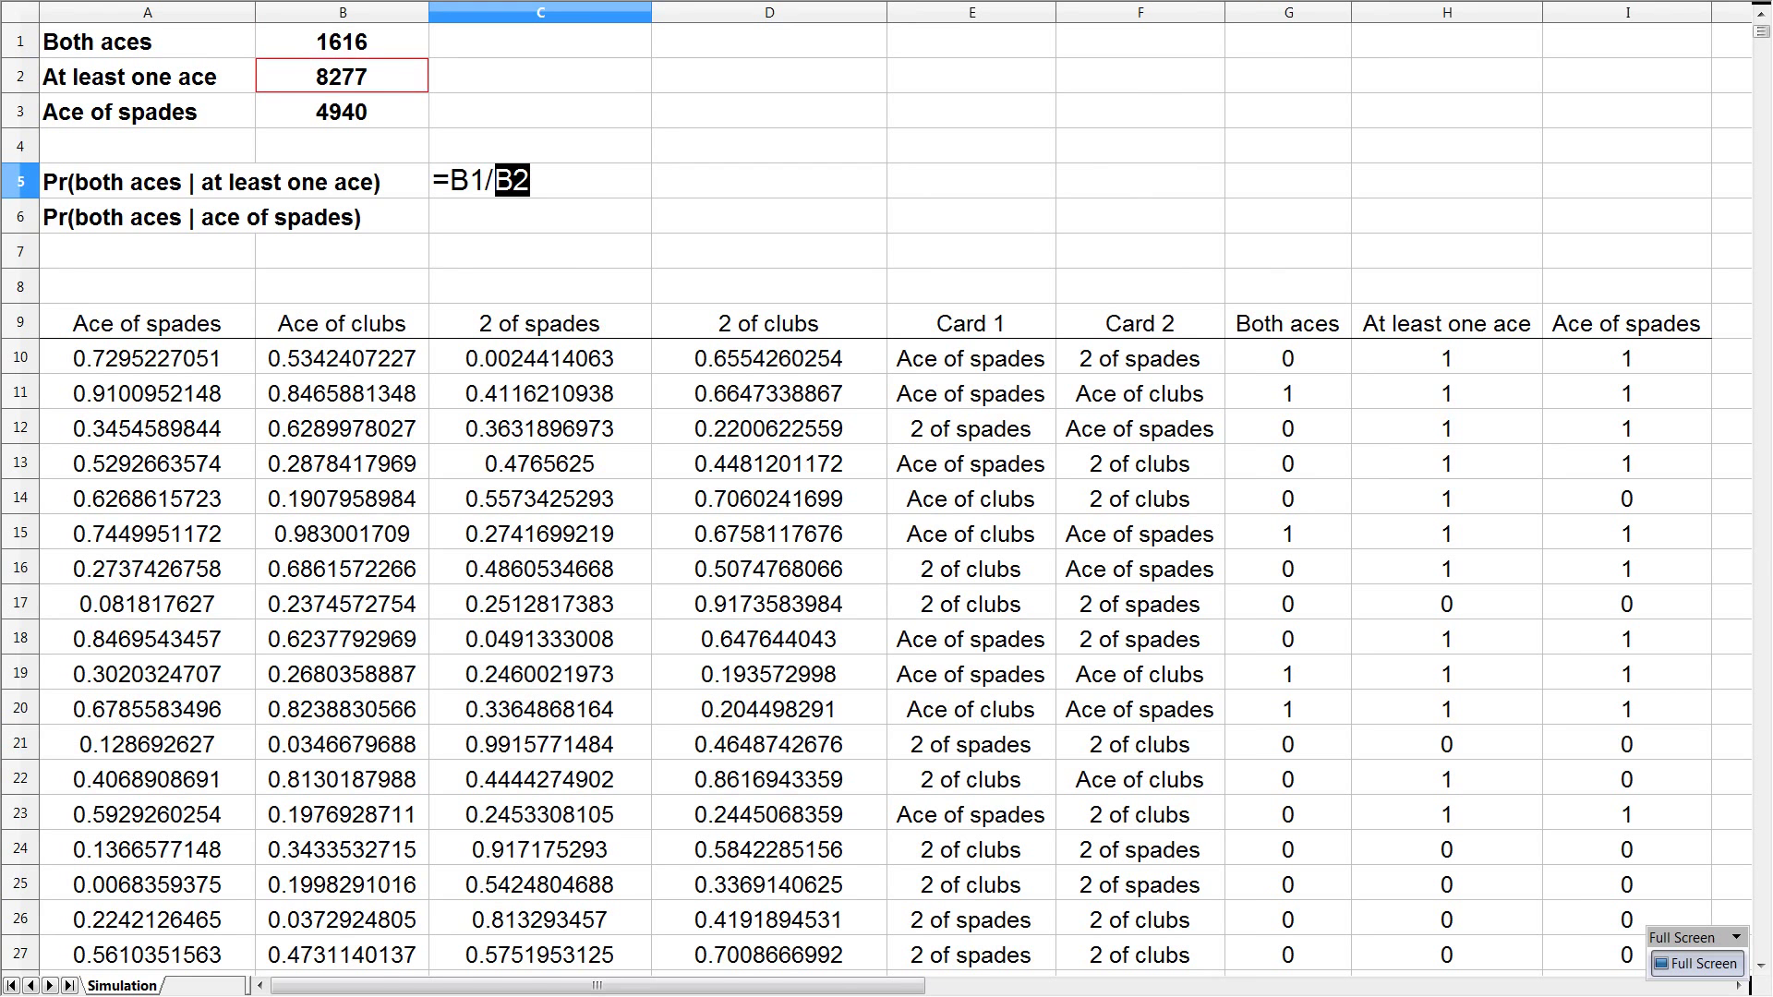
pyautogui.press('Return')
# Step: Calculate Pr(both aces | ace of spades) in C6 with the formula =B1/B3
pyautogui.write('=')
pyautogui.press('Up')
pyautogui.press('Up')
pyautogui.press('Up')
pyautogui.press('Up')
pyautogui.press('Up')
pyautogui.press('Left')
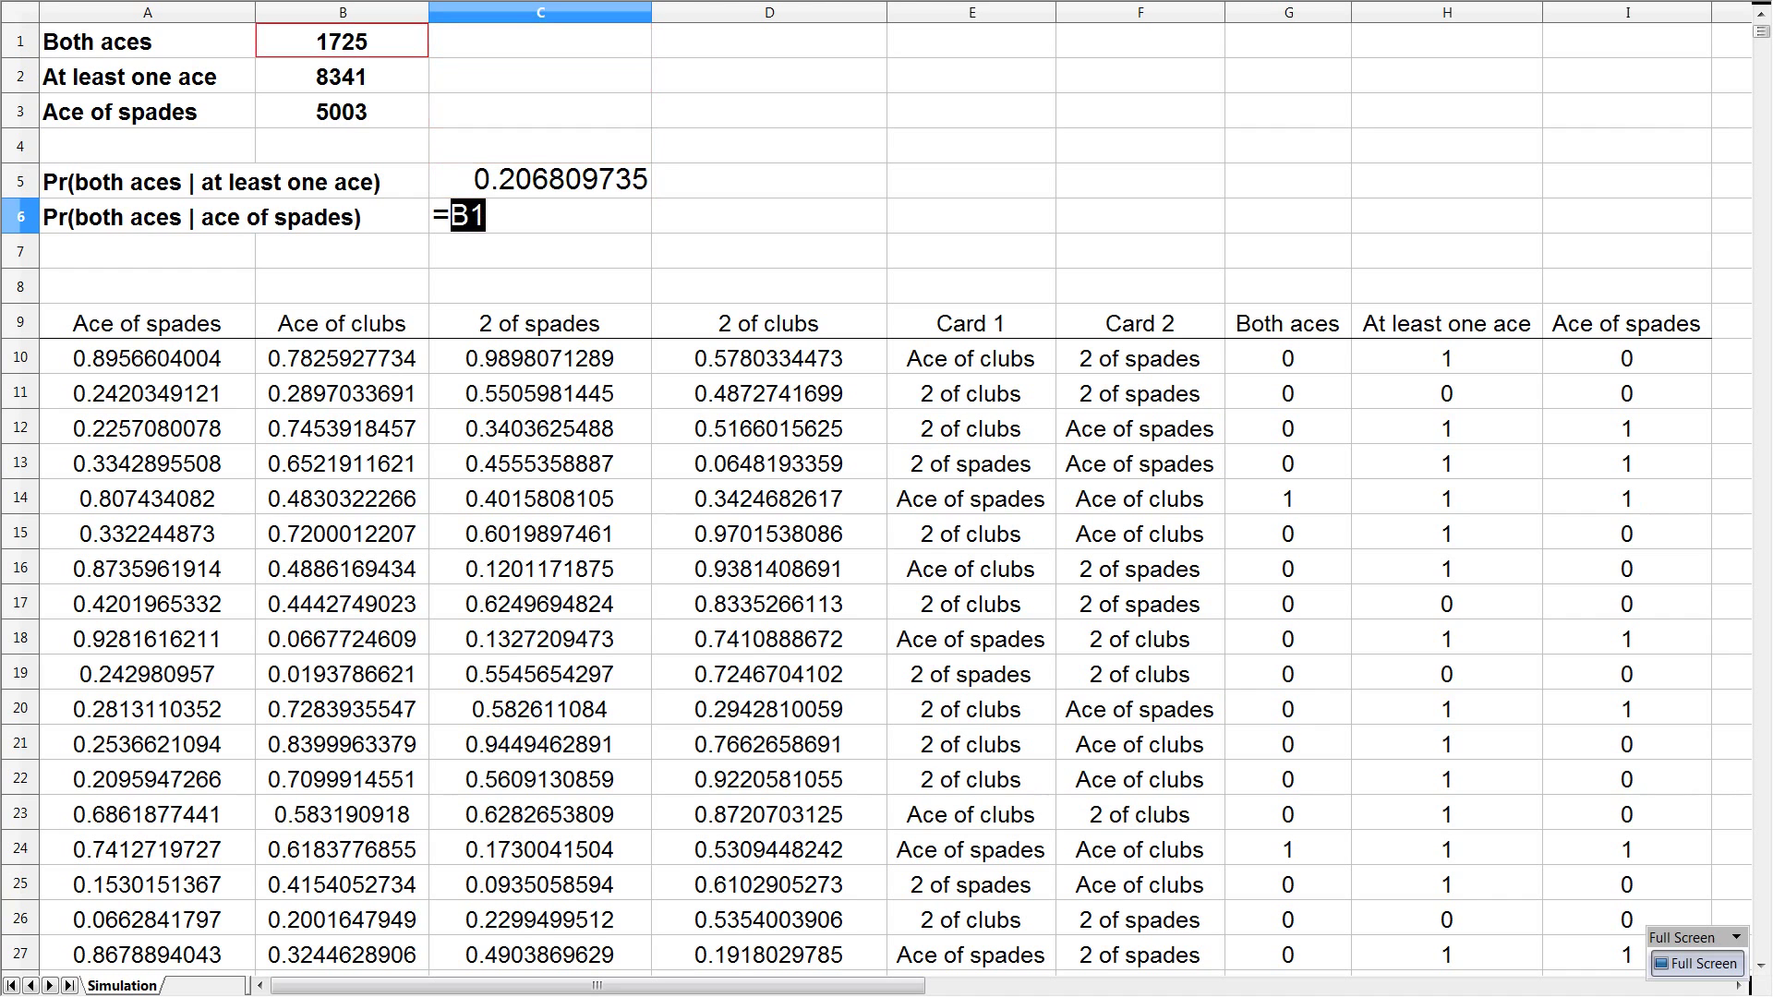
pyautogui.write('/')
pyautogui.press('Down')
pyautogui.press('Down')
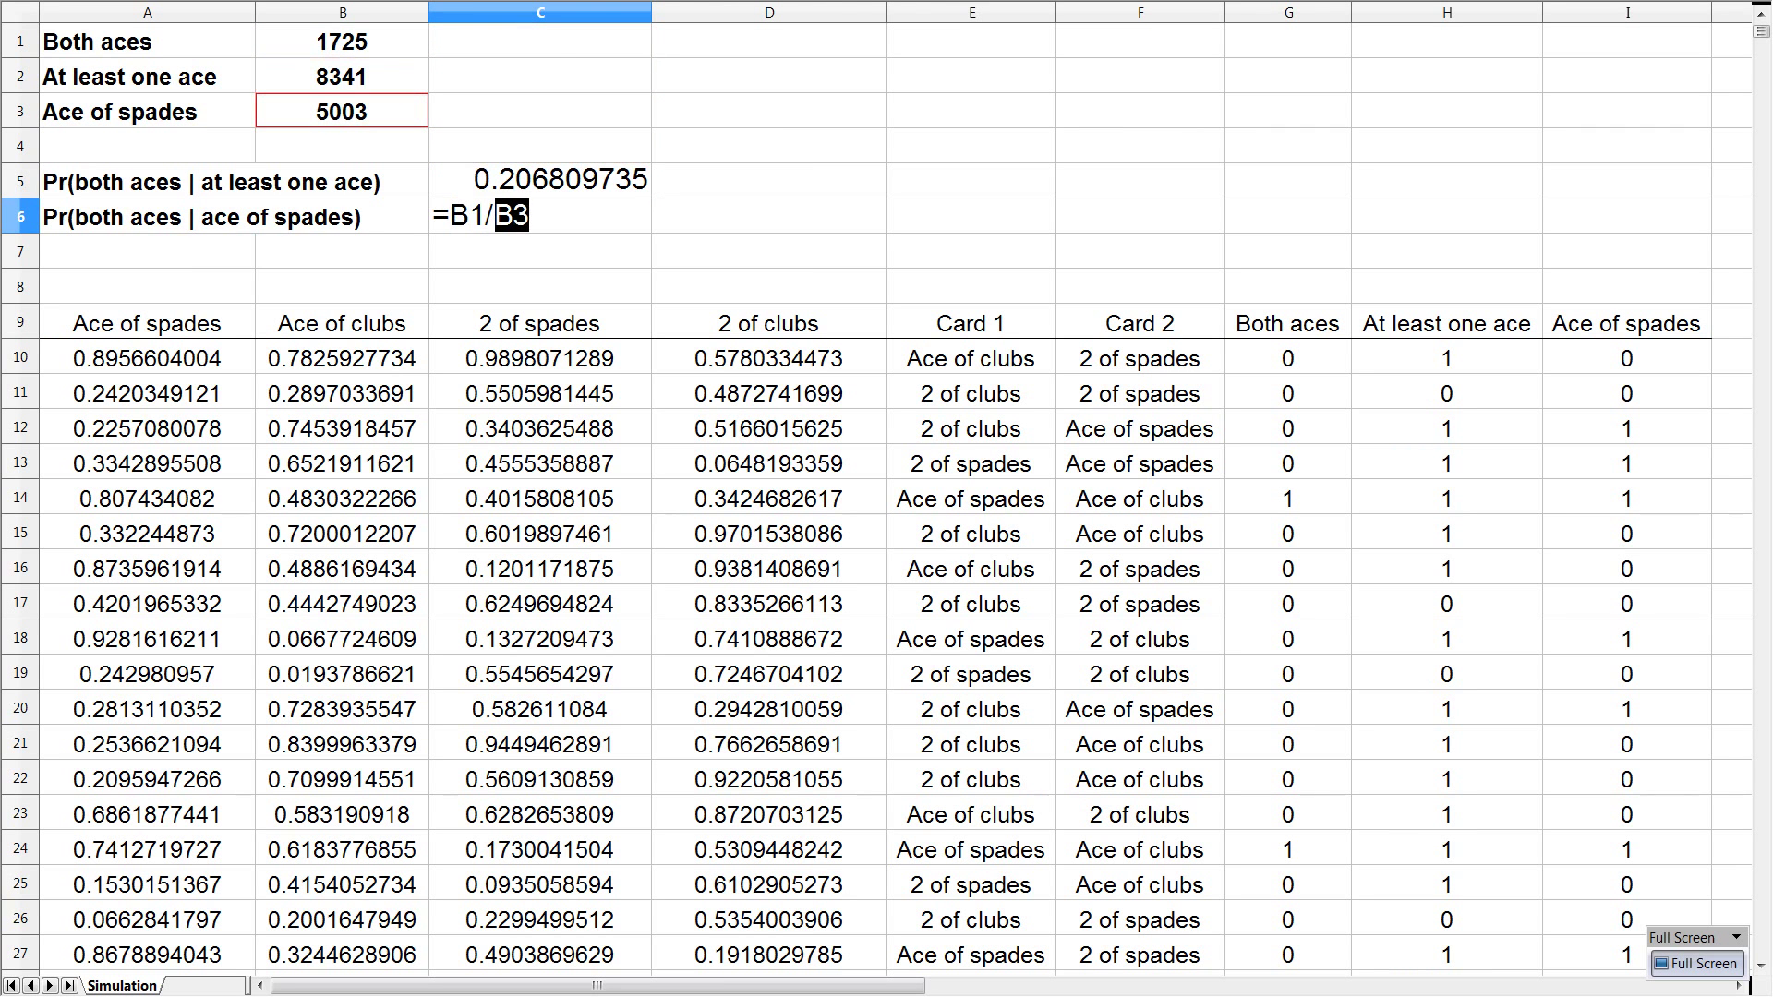
pyautogui.press('Return')
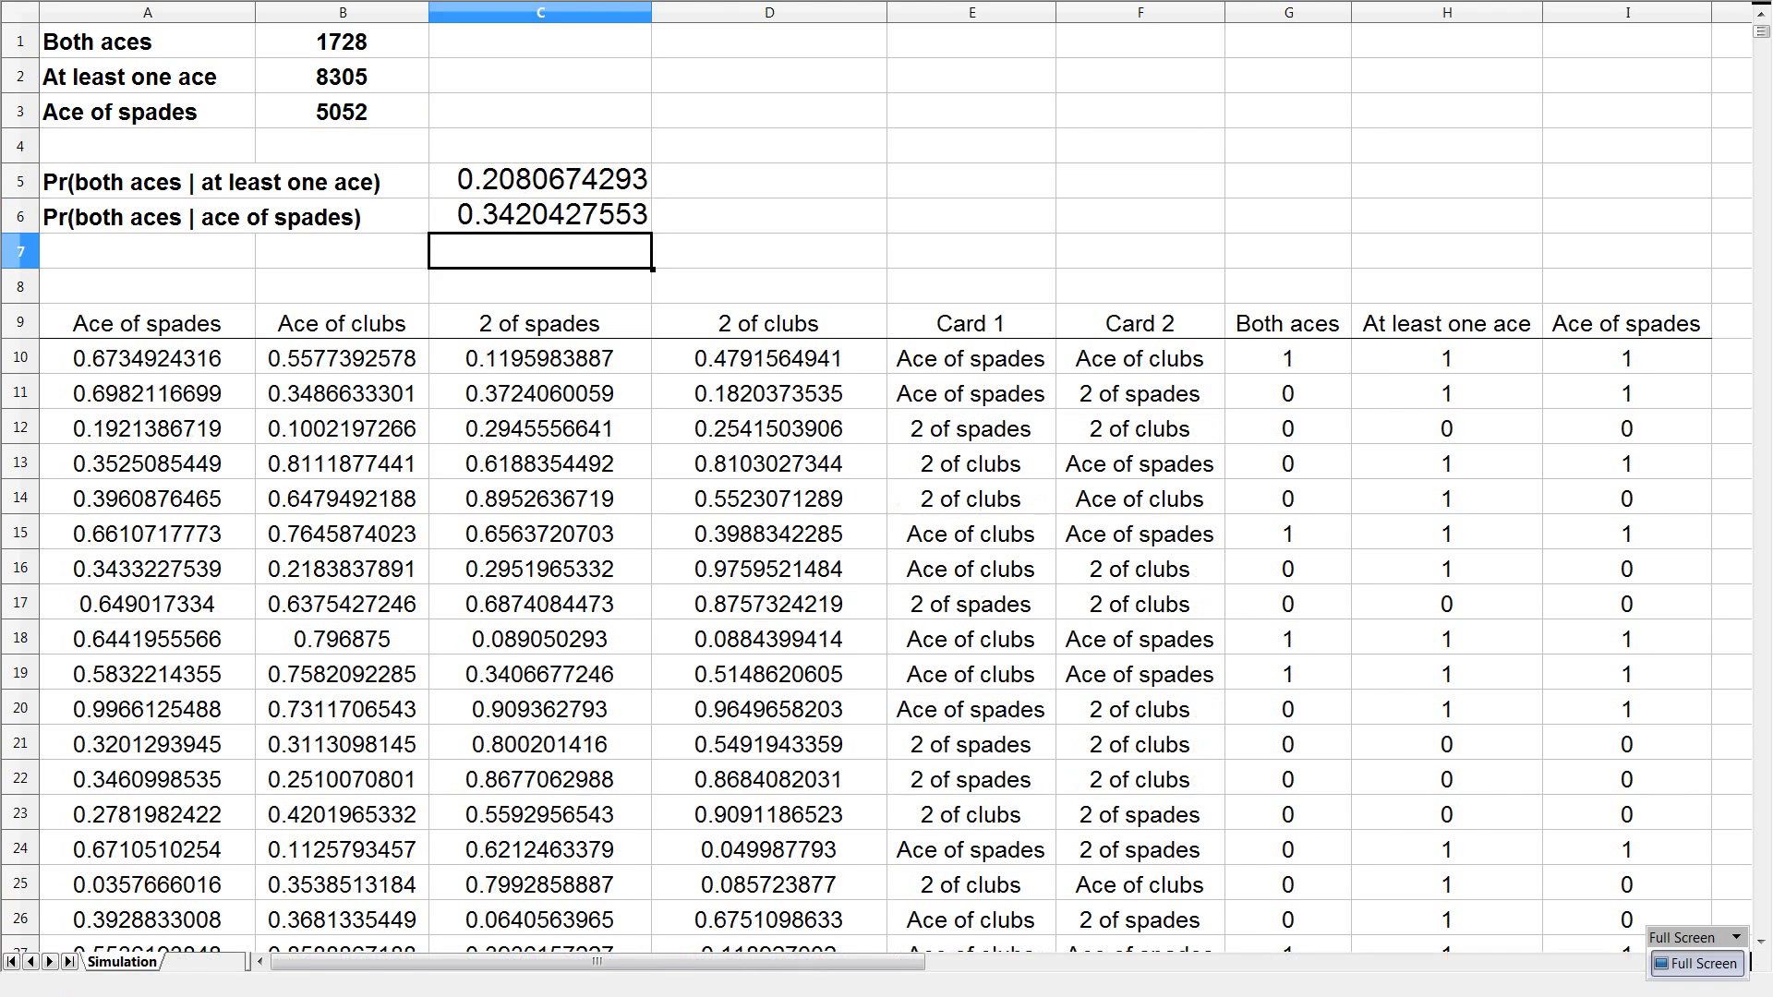
# Step: Enter the theoretical probability =1/5 in D5 beside the at-least-one-ace estimate
pyautogui.press('Up')
pyautogui.press('Up')
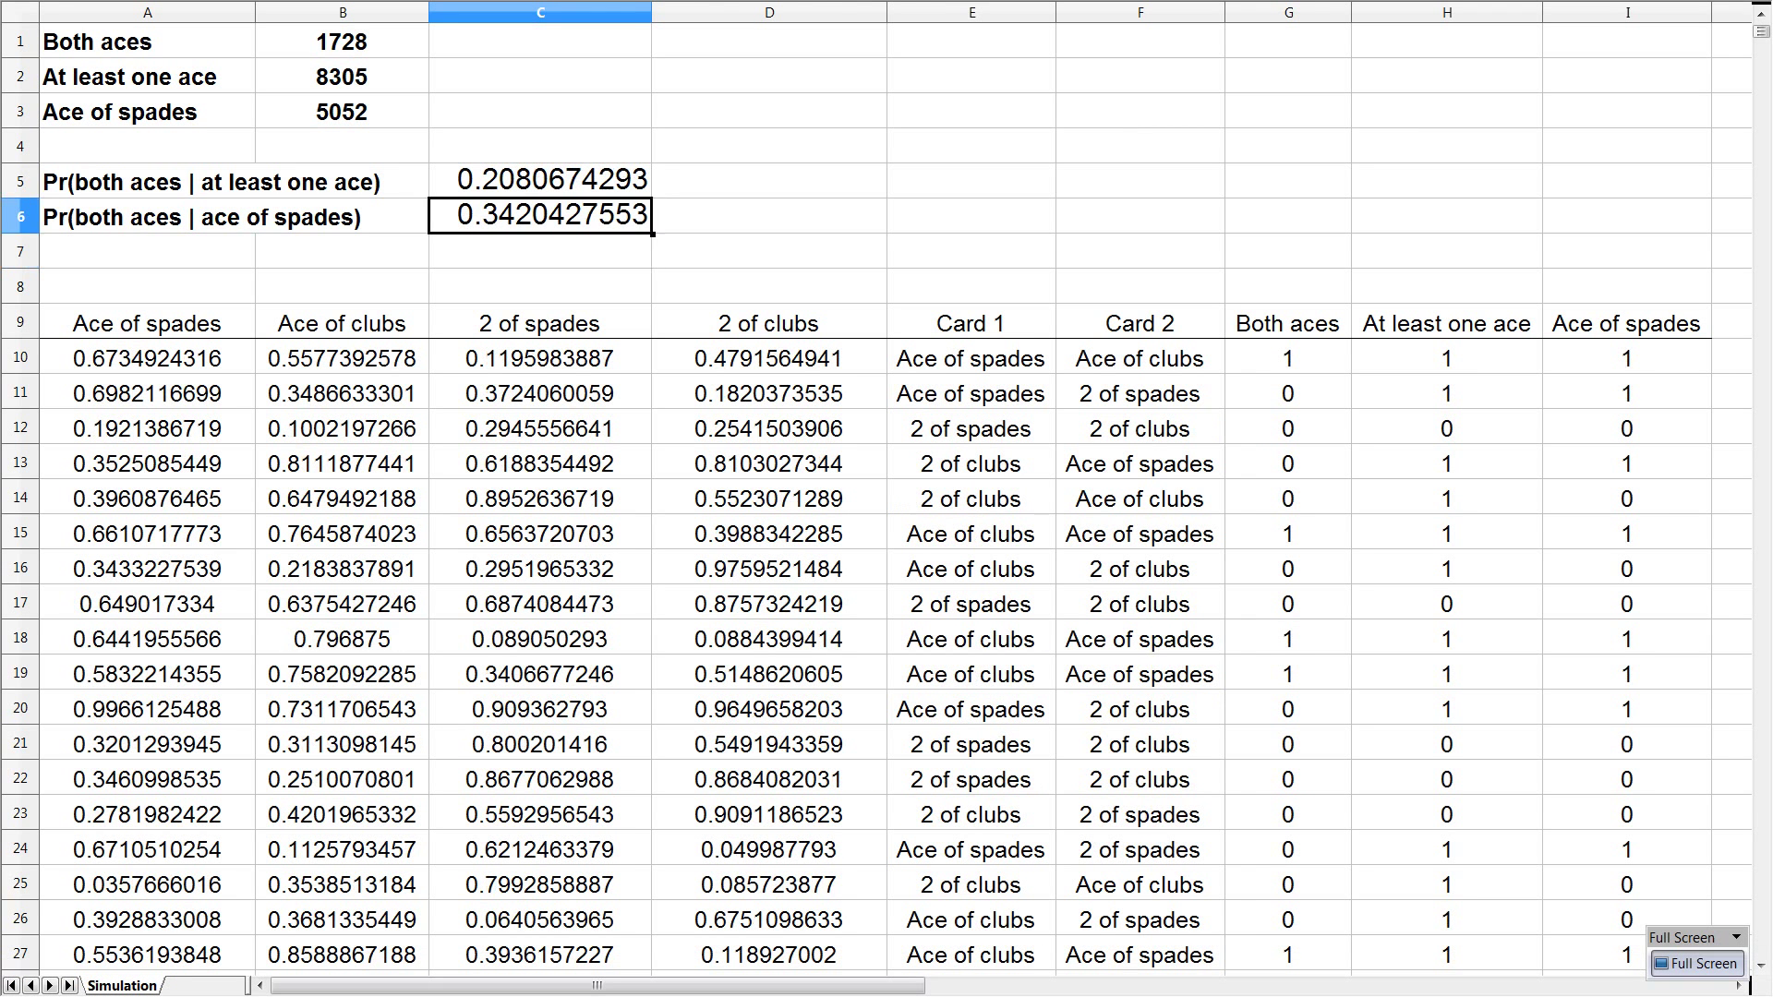
pyautogui.press('Right')
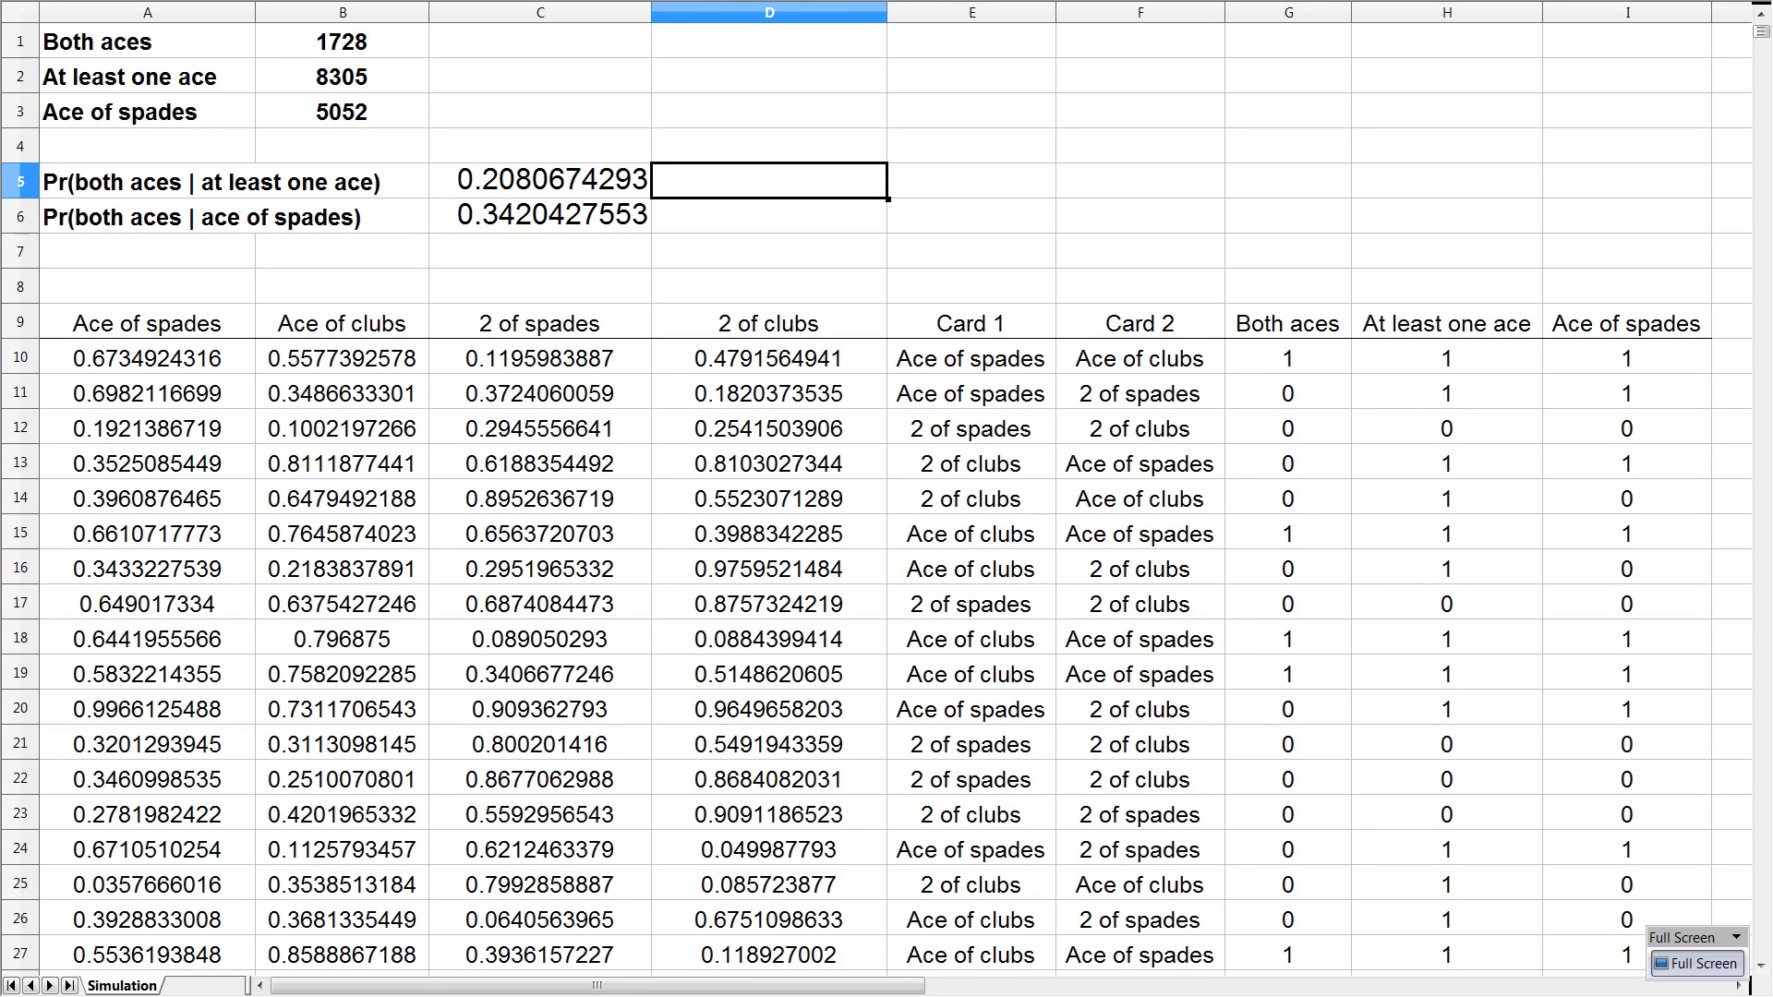
pyautogui.write('=1/5')
pyautogui.press('BackSpace')
pyautogui.write('2')
pyautogui.press('BackSpace')
pyautogui.write('5')
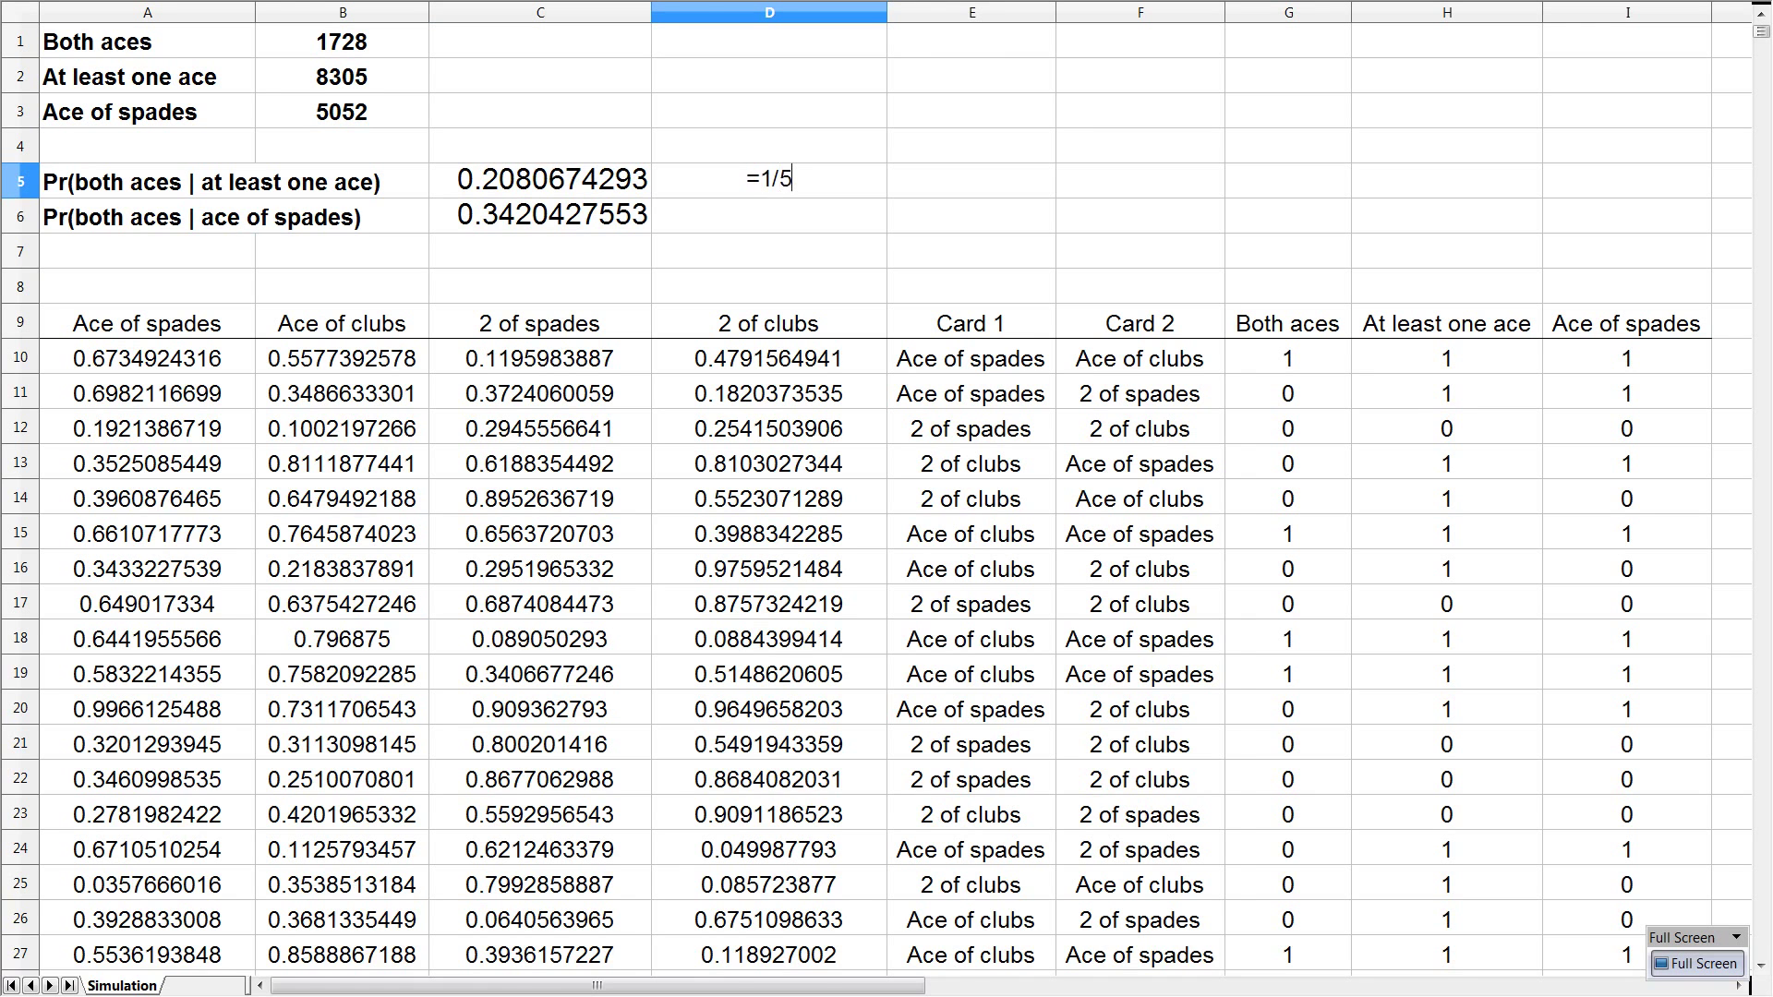
pyautogui.press('Return')
# Step: Enter the theoretical probability =1/3 in D6 beside the ace-of-spades estimate
pyautogui.write('=1/')
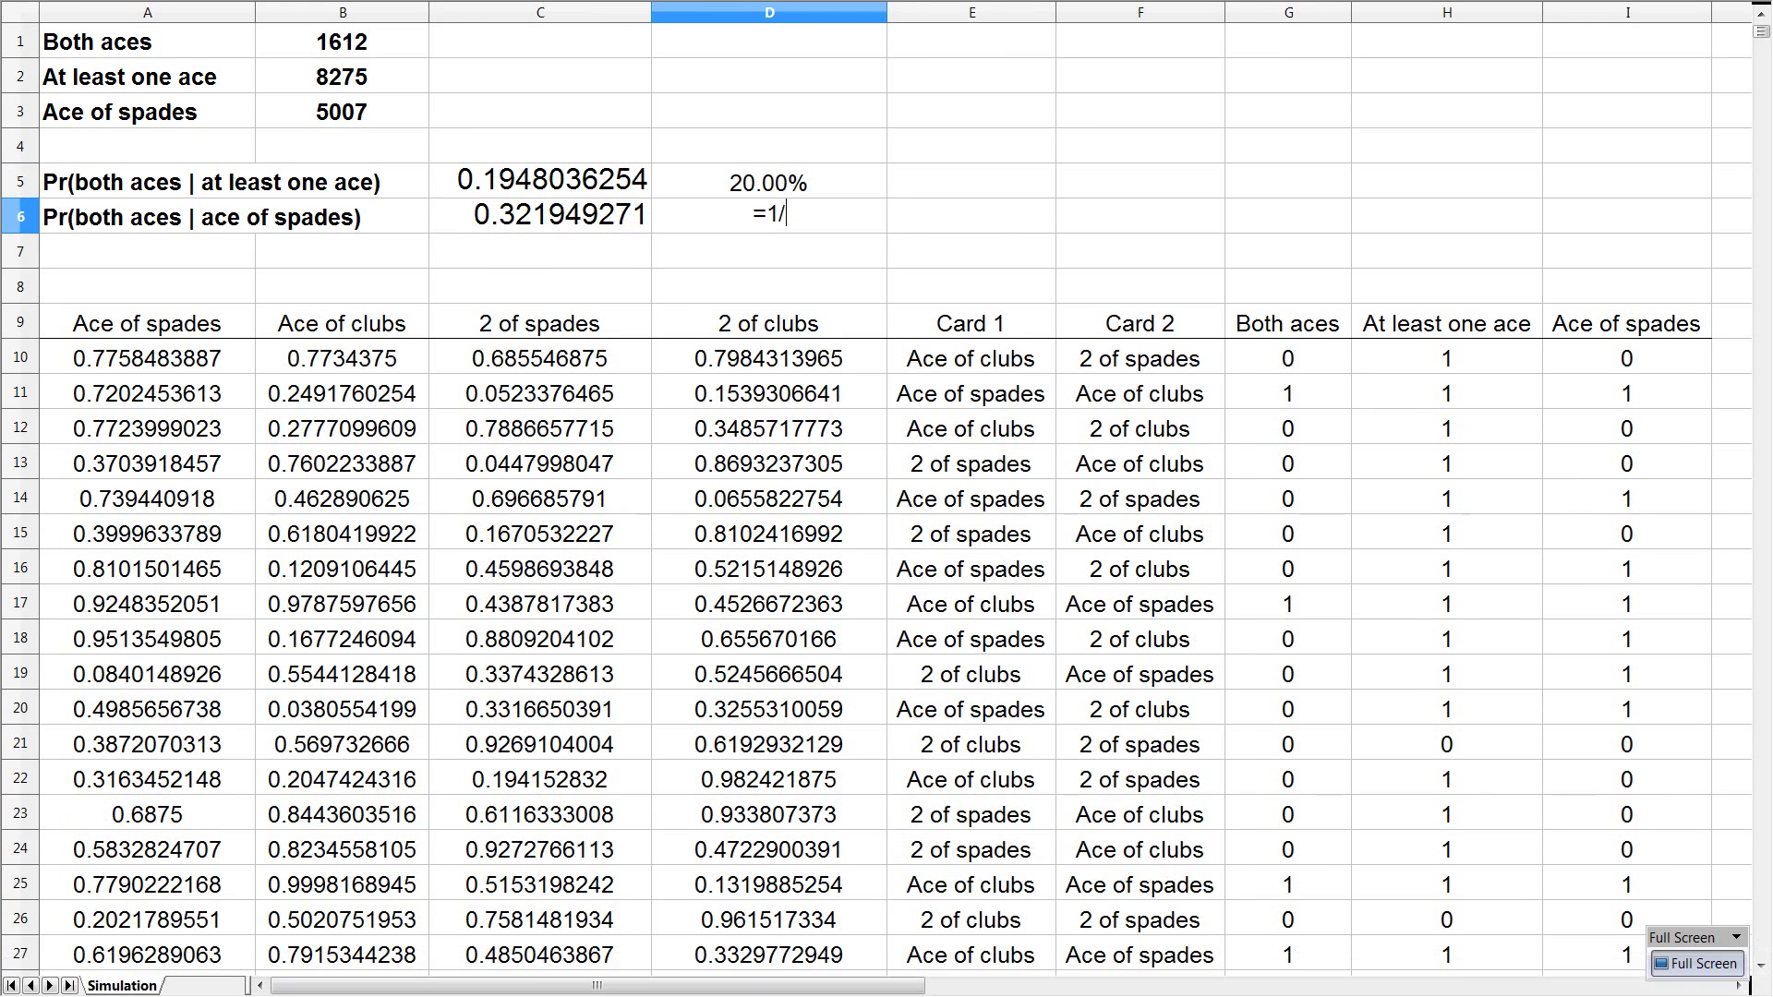
pyautogui.write('3')
pyautogui.press('Return')
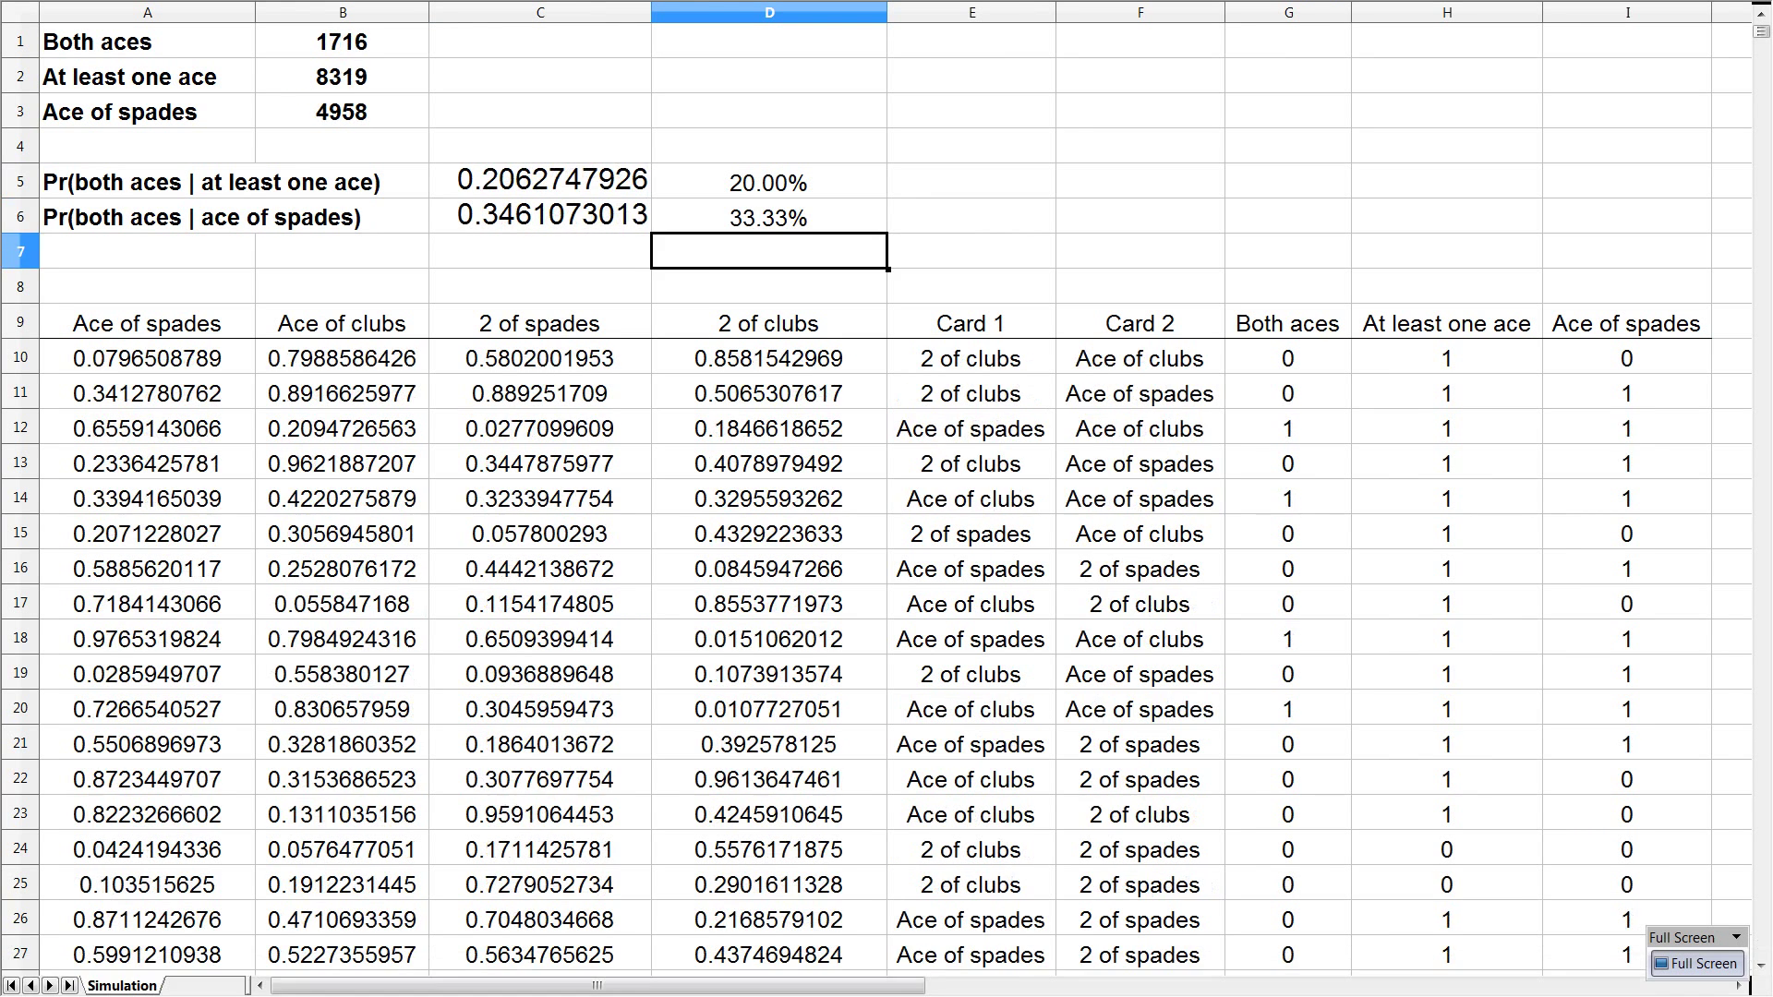